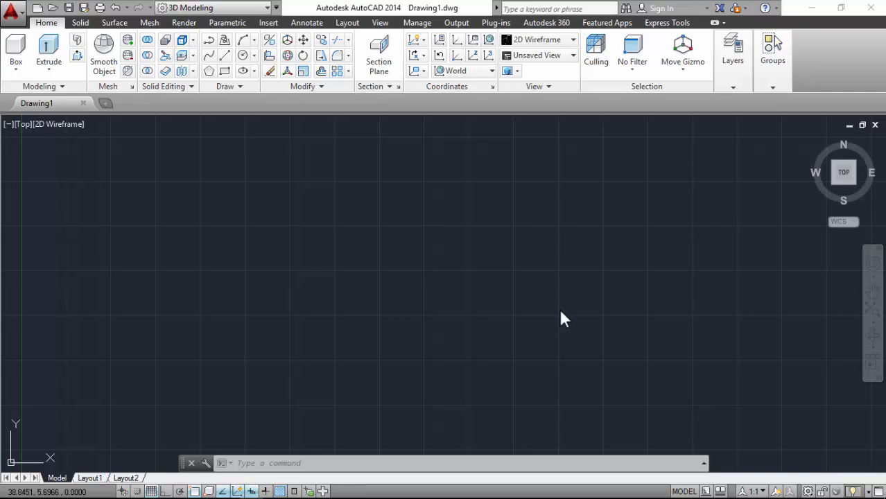
# - Set the drawing's length units to Engineering type with a precision of 0'-0"
pyautogui.click(316, 253)
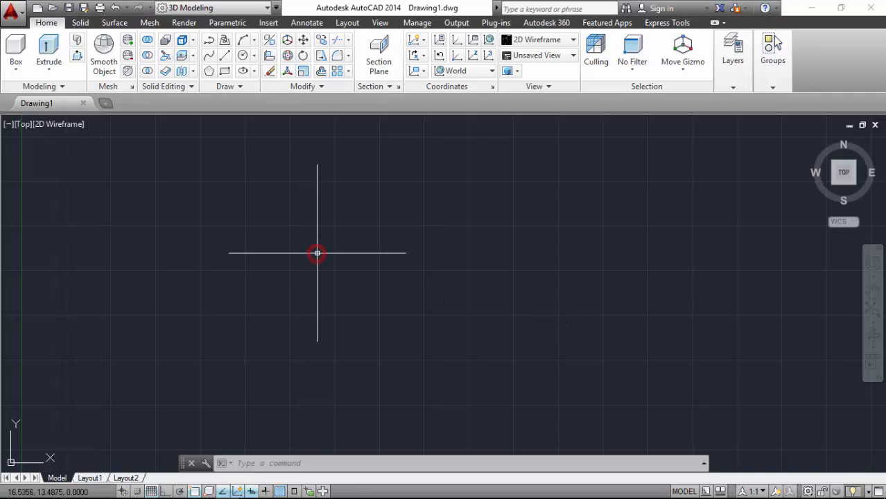
pyautogui.write('units')
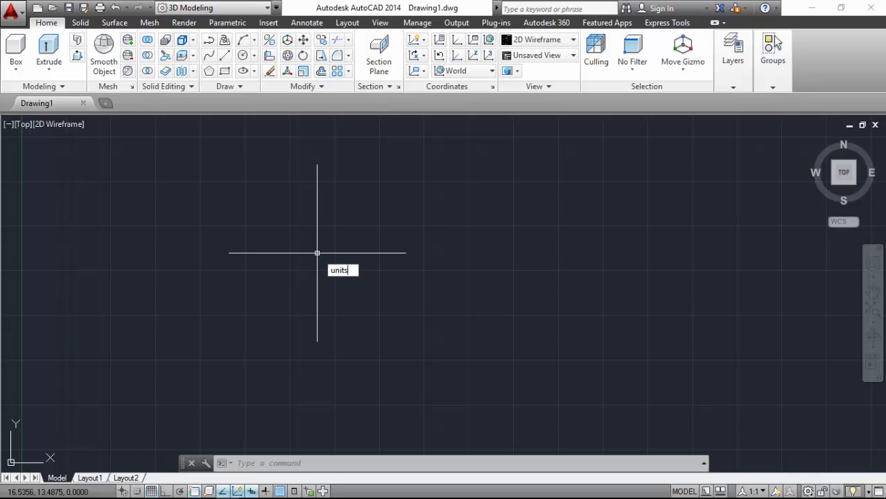
pyautogui.press('Return')
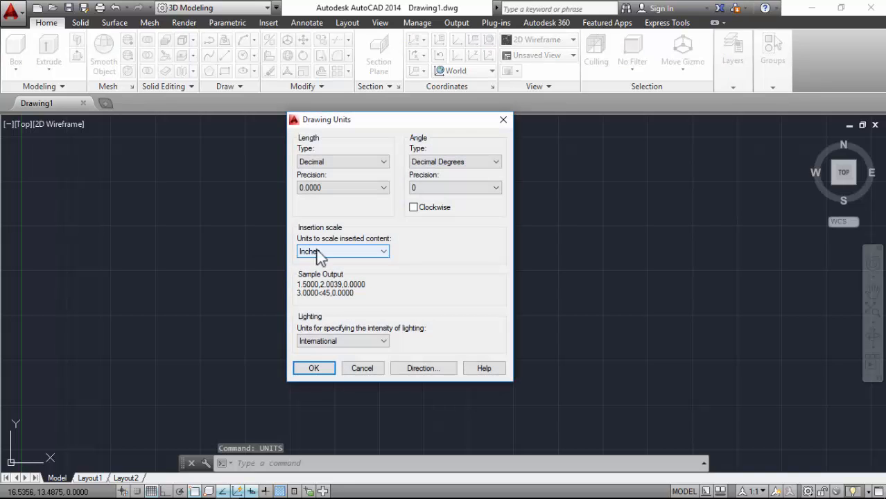
pyautogui.click(325, 161)
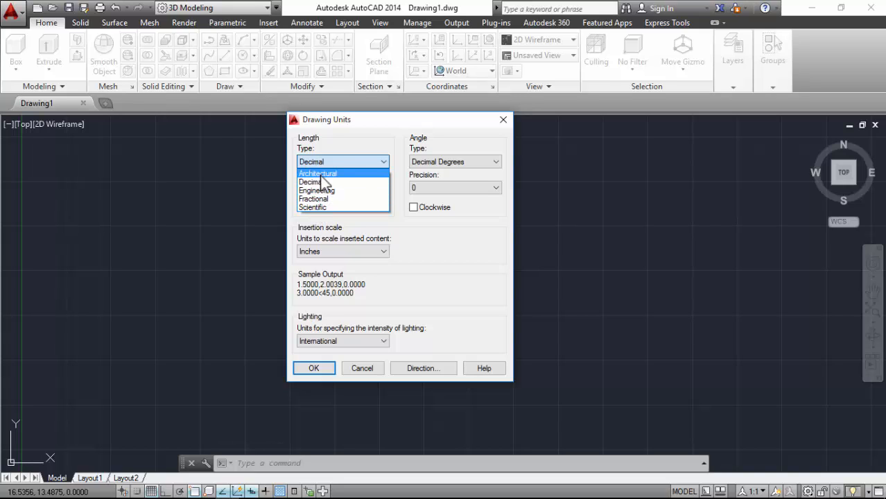
pyautogui.click(321, 190)
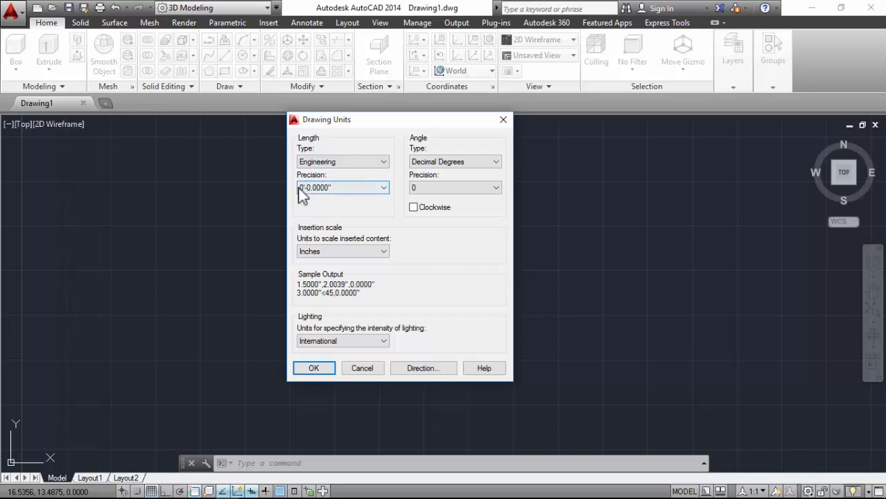
pyautogui.click(312, 187)
pyautogui.click(306, 199)
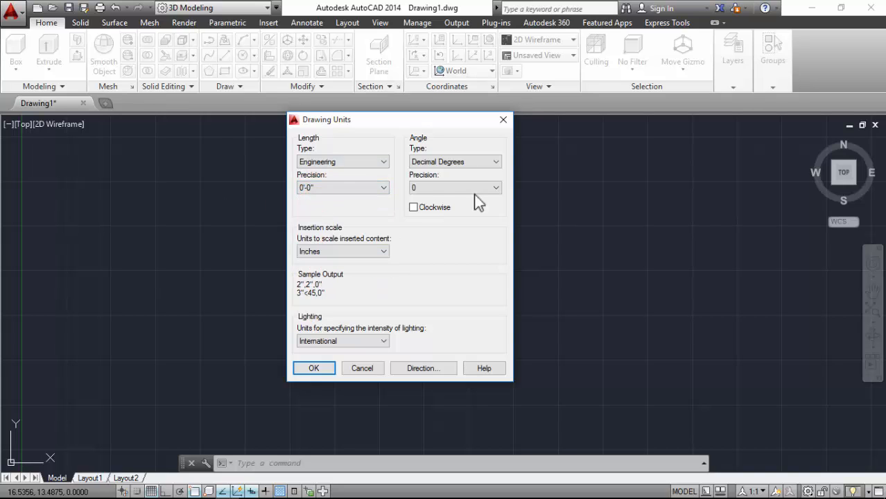
pyautogui.click(326, 186)
pyautogui.click(327, 187)
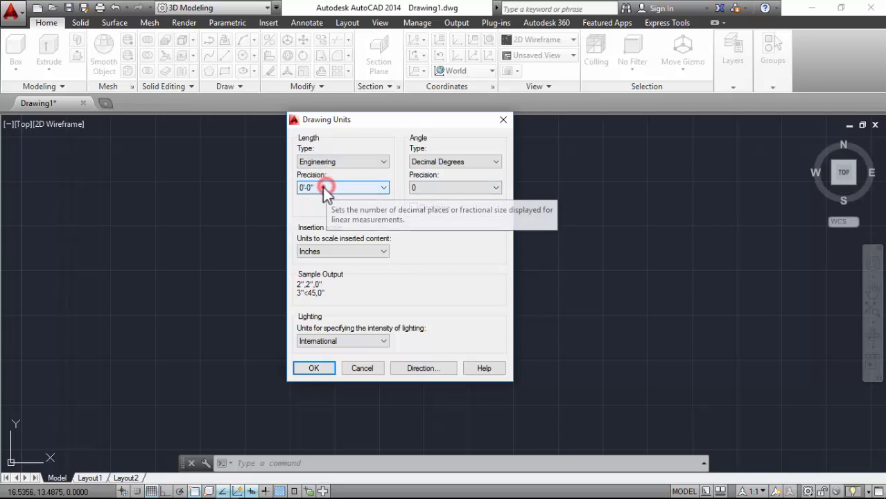
pyautogui.click(327, 186)
pyautogui.click(318, 195)
# - Set the angle precision to 0.0 with clockwise measurement and accept the drawing units
pyautogui.click(418, 188)
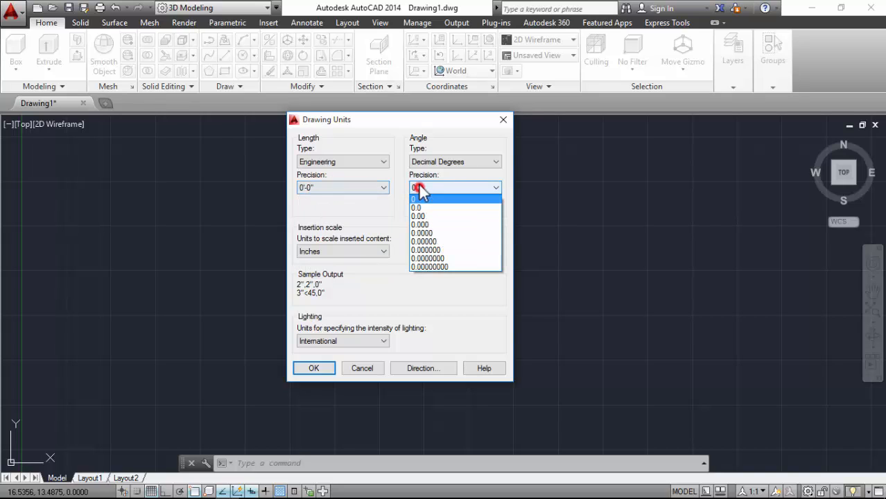
pyautogui.click(422, 209)
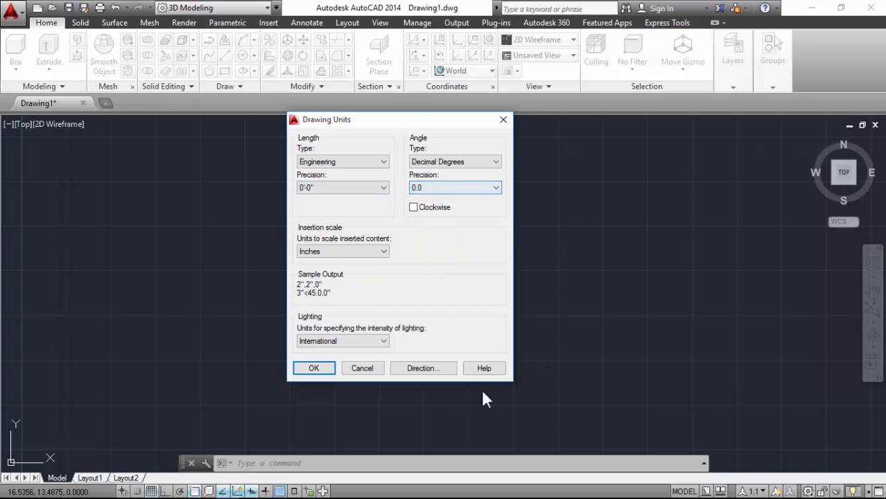
pyautogui.moveTo(369, 123); pyautogui.dragTo(322, 102)
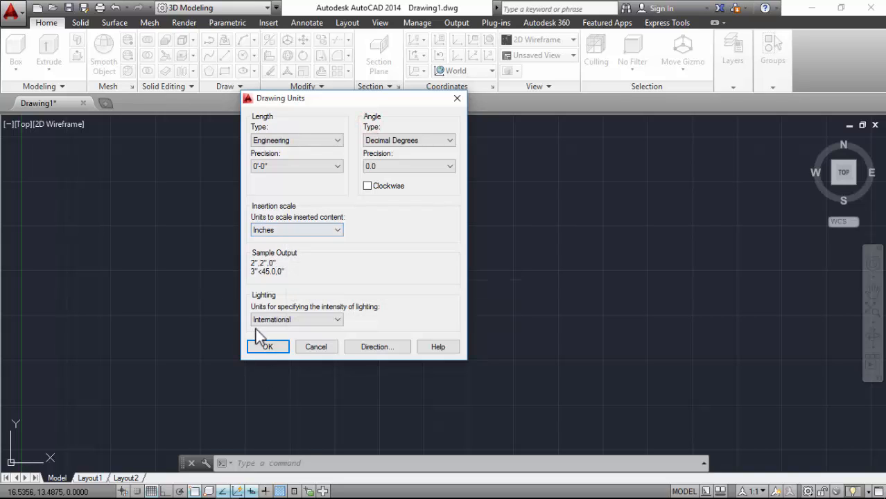
pyautogui.click(367, 186)
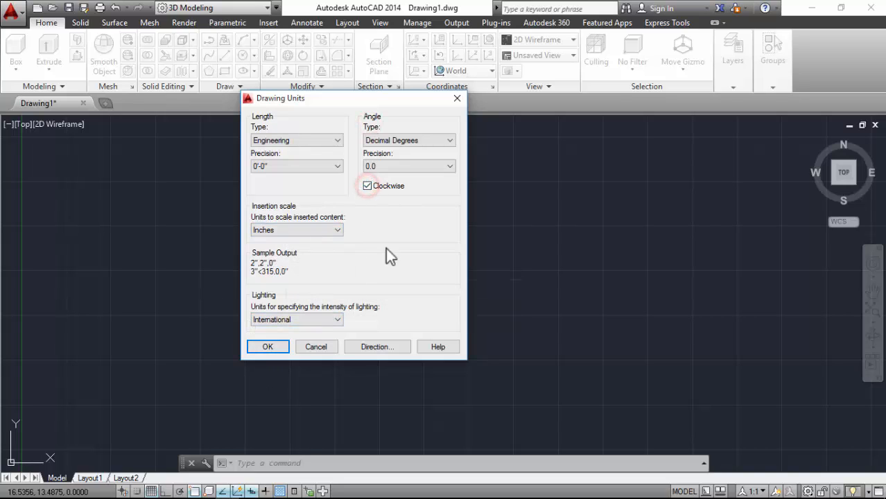
pyautogui.click(268, 347)
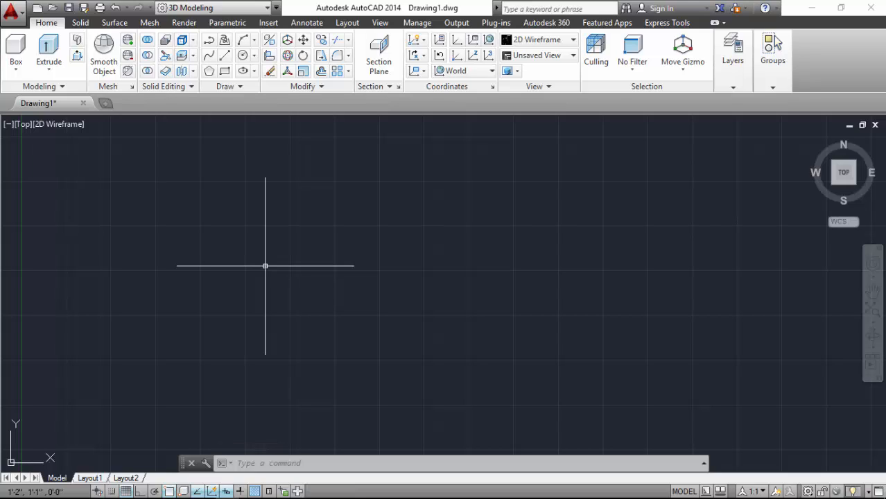
# - Set the model space limits from 0,0 to 10',10' and zoom to show all of the drawing area
pyautogui.write('limits')
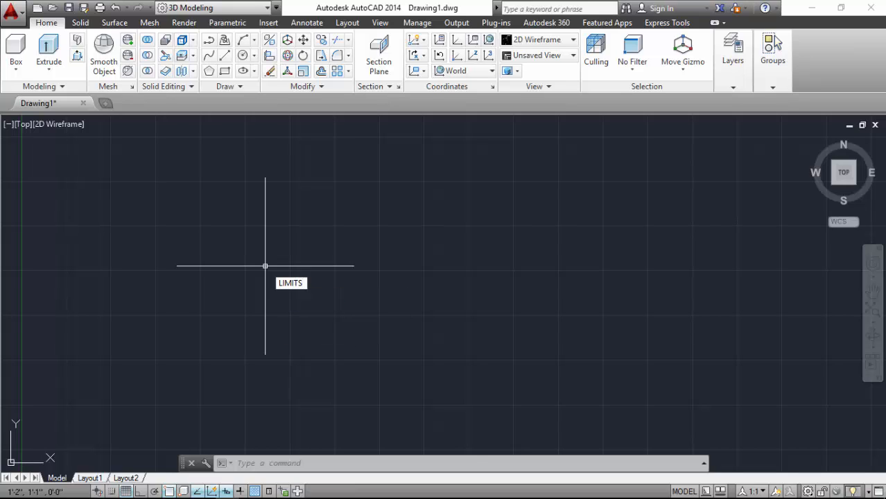
pyautogui.press('Return')
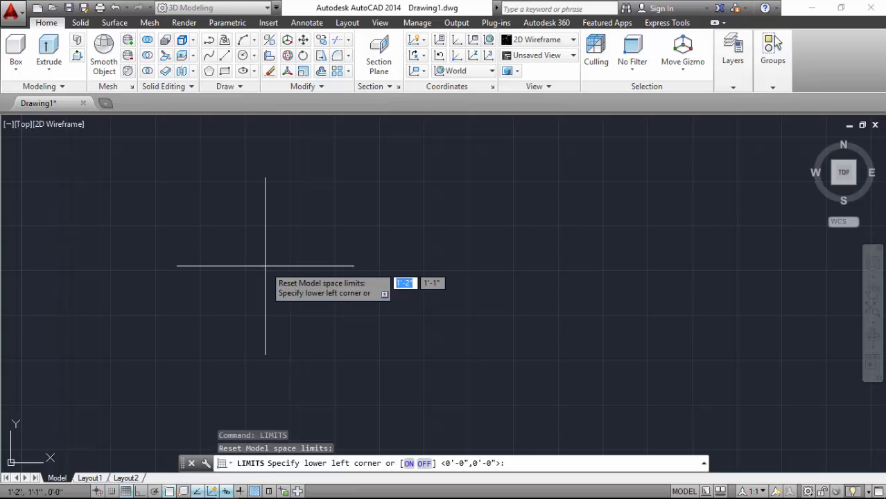
pyautogui.write('0,0')
pyautogui.press('Return')
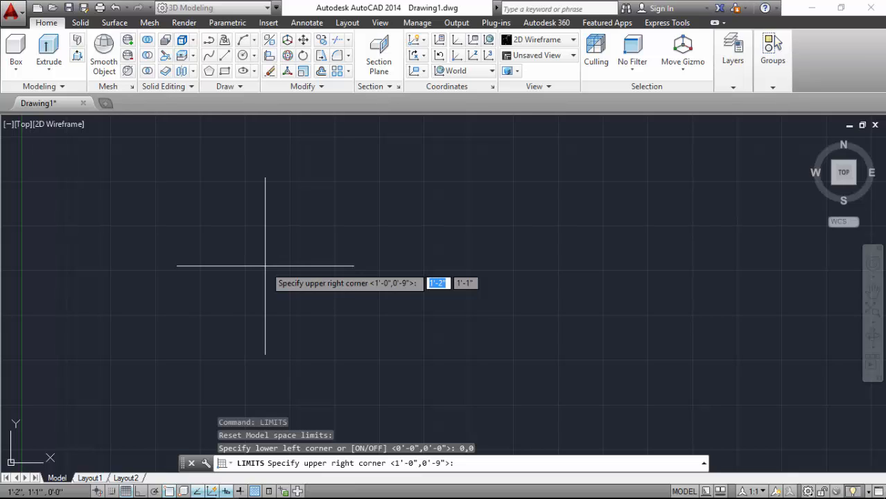
pyautogui.write("10'")
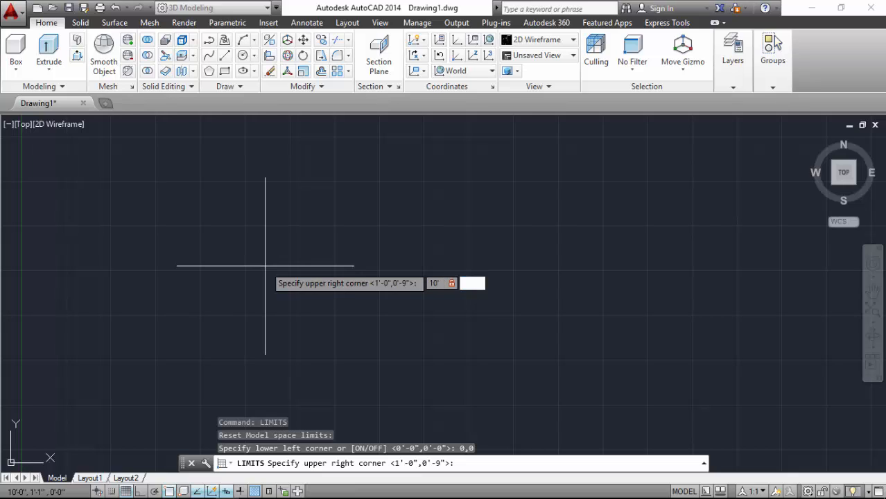
pyautogui.write(",10'")
pyautogui.press('Return')
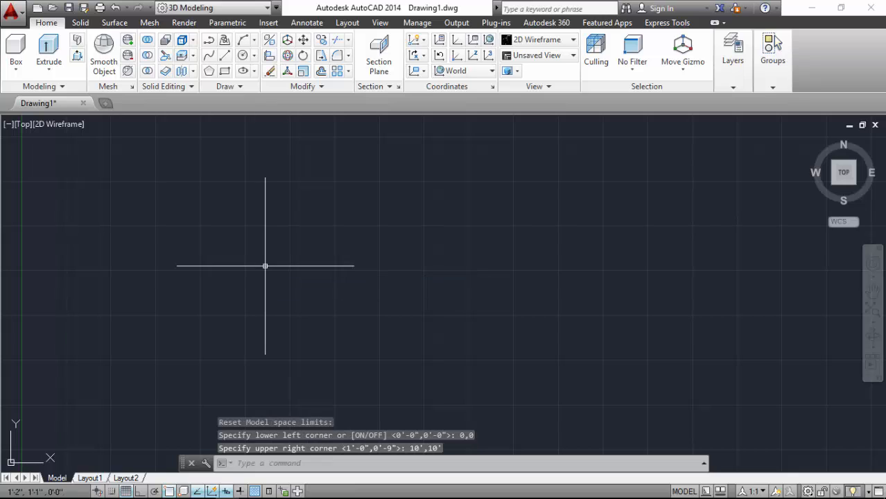
pyautogui.write('z')
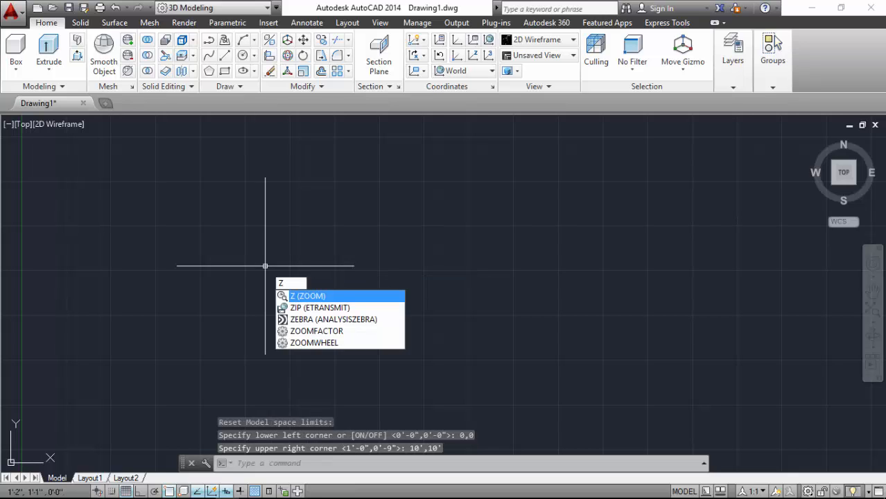
pyautogui.press('Return')
pyautogui.write('a')
pyautogui.press('Return')
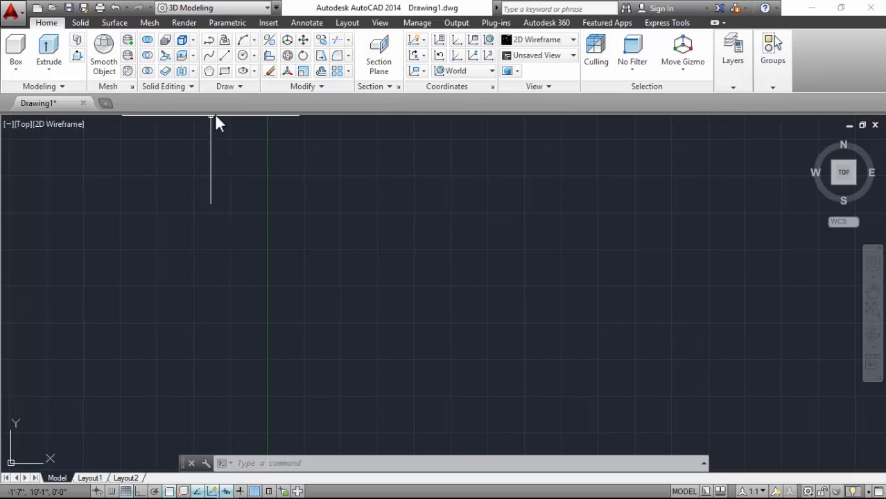
# - Draw a rectangle 5' wide and 4' high in the top view, starting from its lower-left corner
pyautogui.click(209, 40)
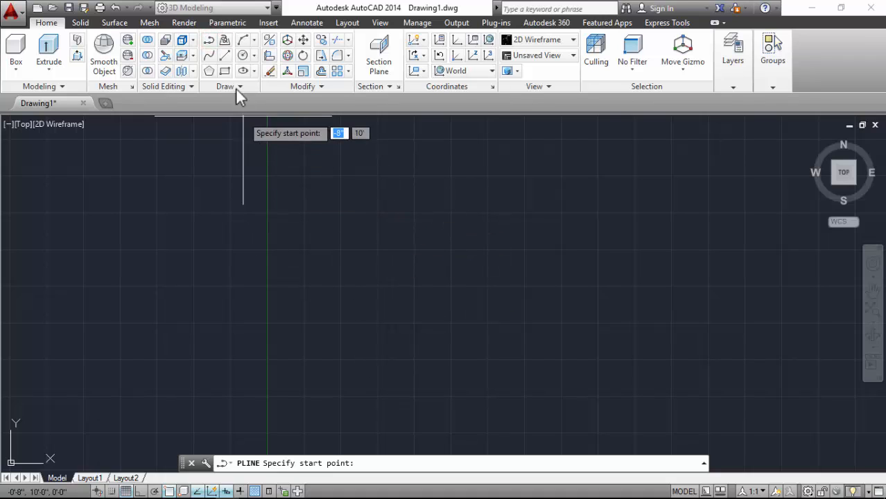
pyautogui.click(225, 70)
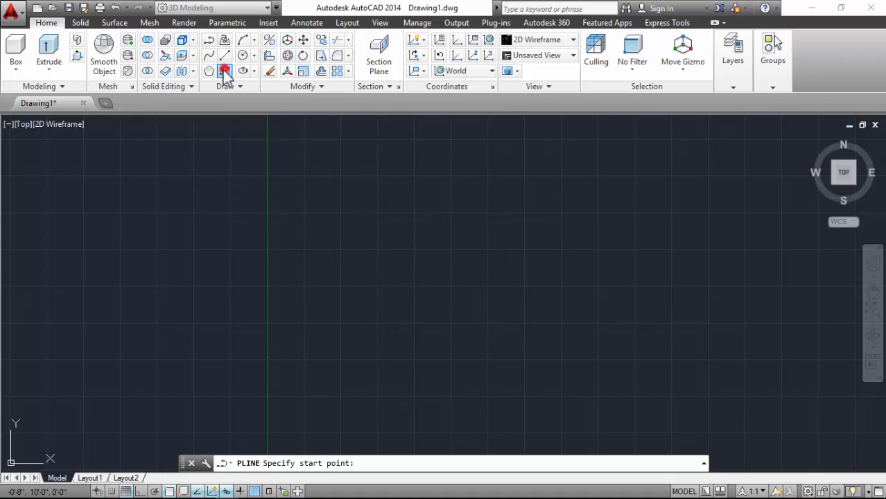
pyautogui.click(326, 186)
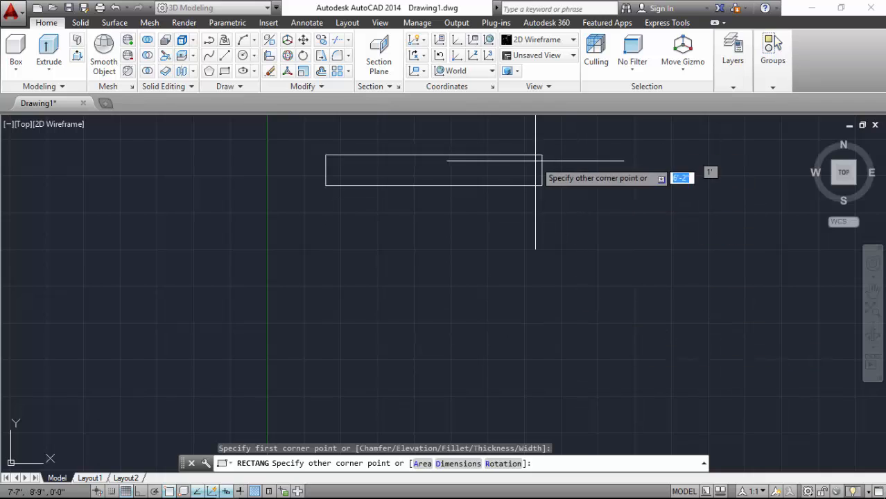
pyautogui.scroll(-4, 426, 204)
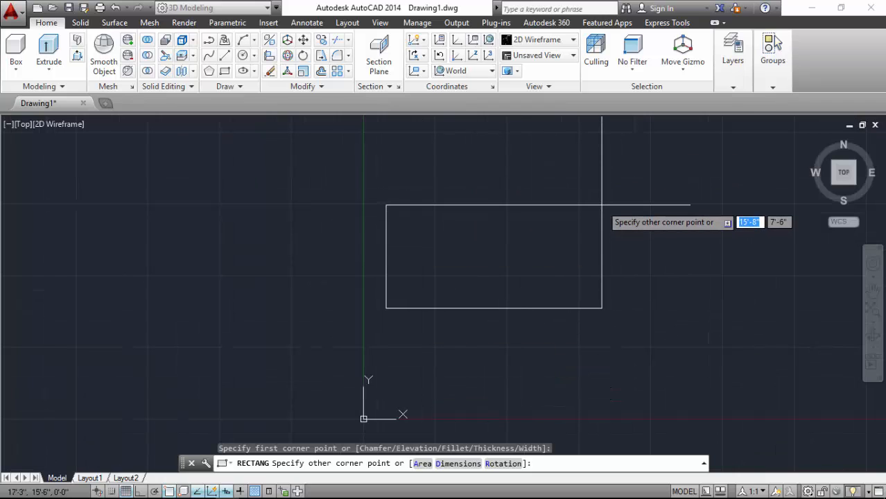
pyautogui.write("5'")
pyautogui.press('Tab')
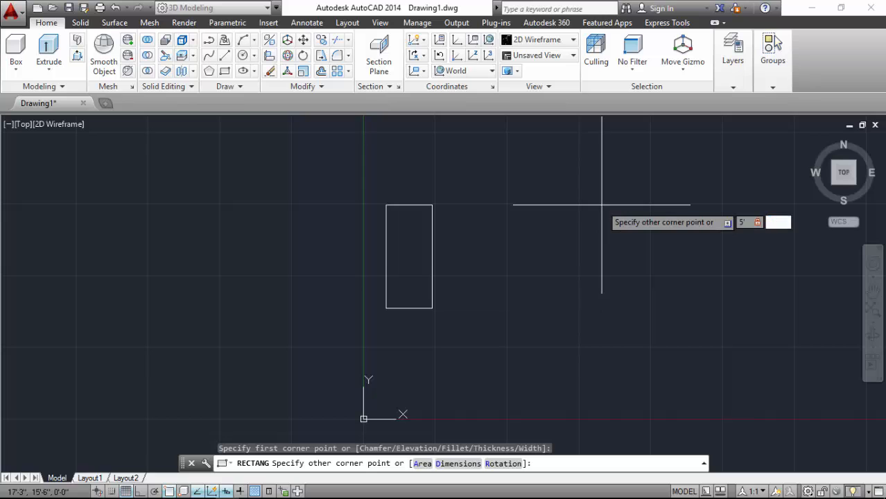
pyautogui.write("4'")
pyautogui.press('Return')
pyautogui.scroll(4, 417, 291)
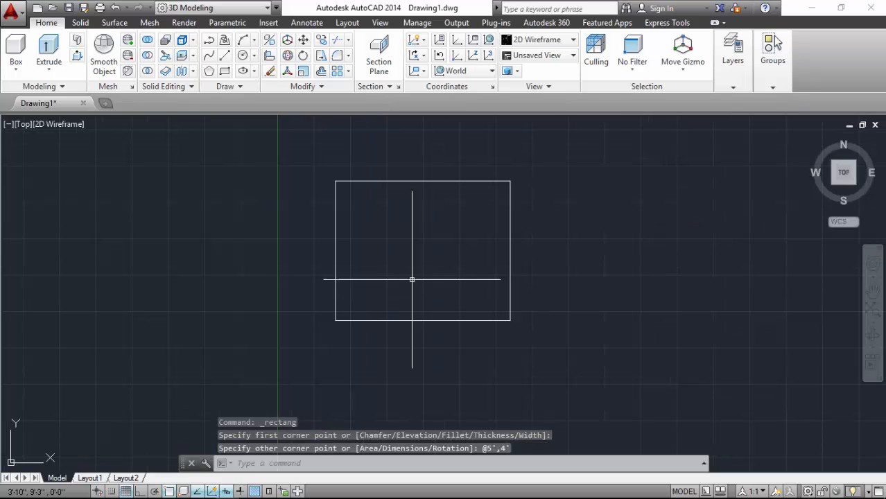
pyautogui.scroll(2, 383, 231)
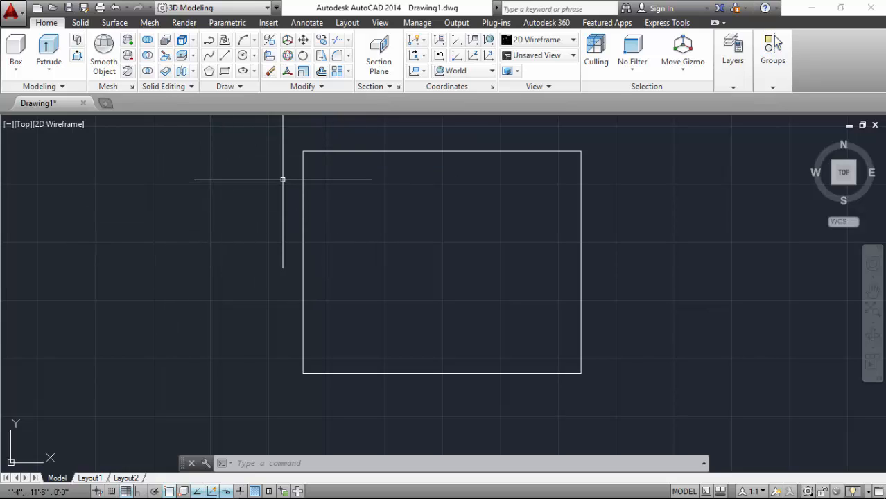
pyautogui.press('Escape')
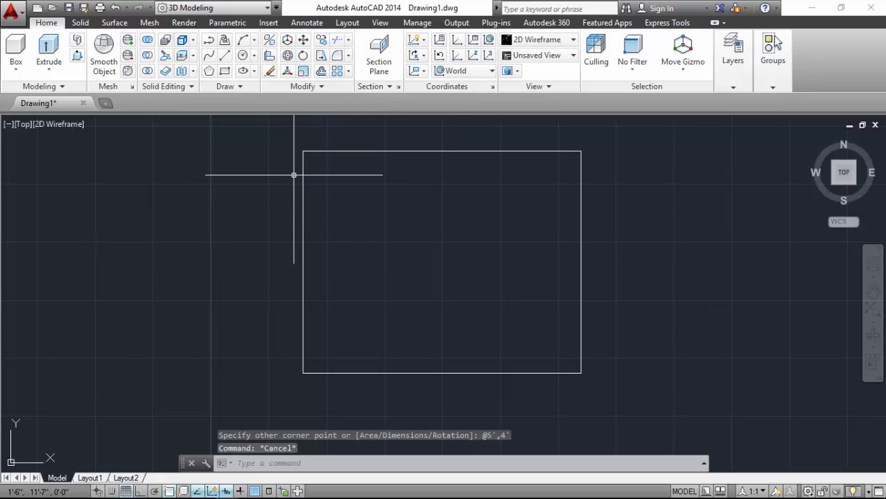
pyautogui.press('Escape')
pyautogui.press('Escape')
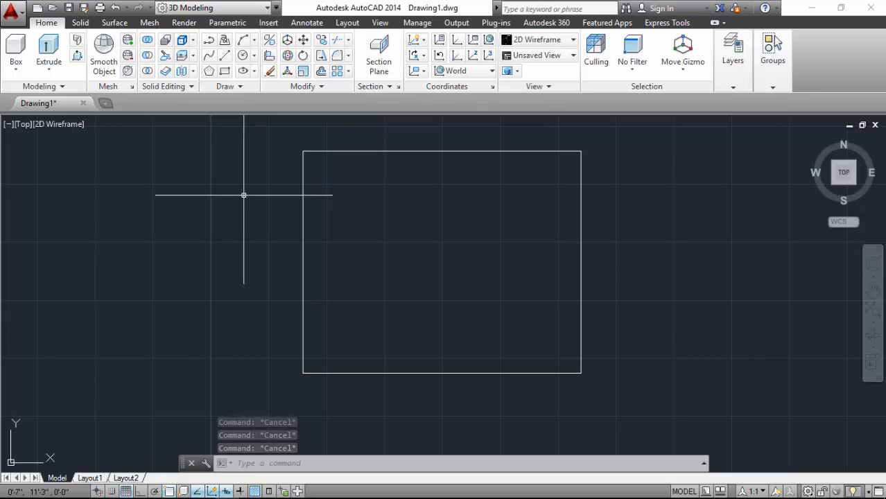
# - Offset the rectangle inward by 2 inches to form a second outline inside it
pyautogui.write('OFFSET')
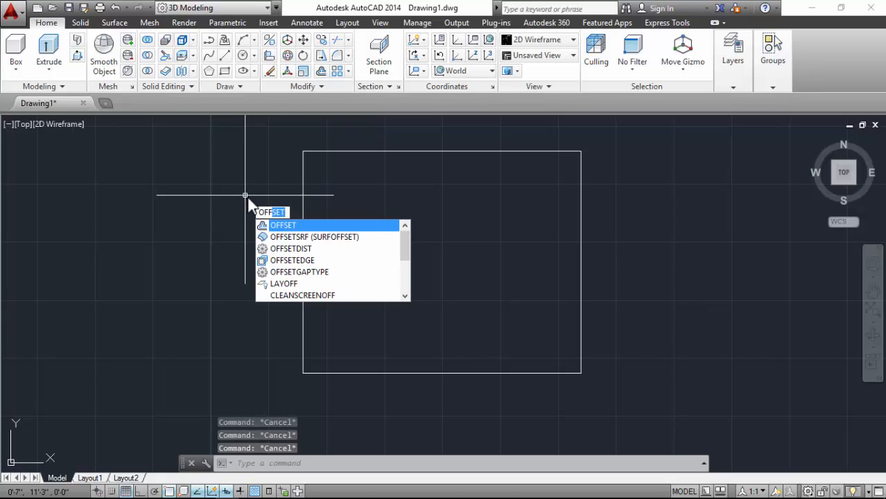
pyautogui.press('Return')
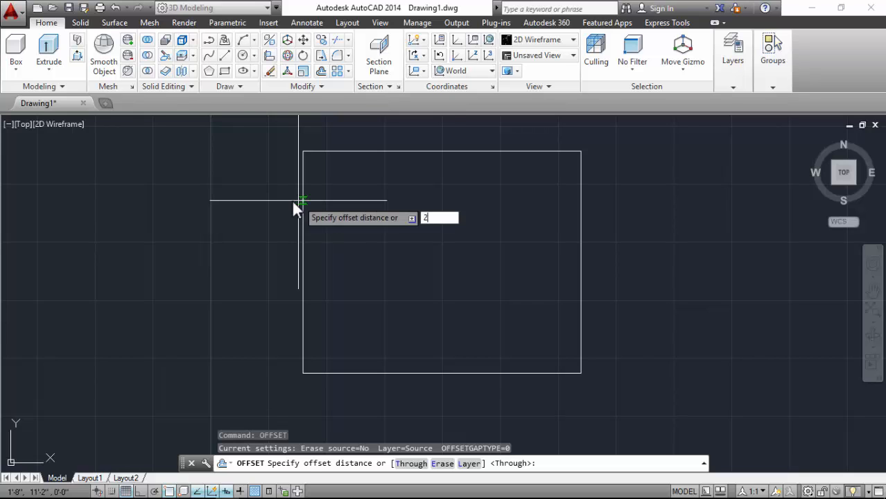
pyautogui.write('2')
pyautogui.press('Return')
pyautogui.click(367, 151)
pyautogui.click(356, 214)
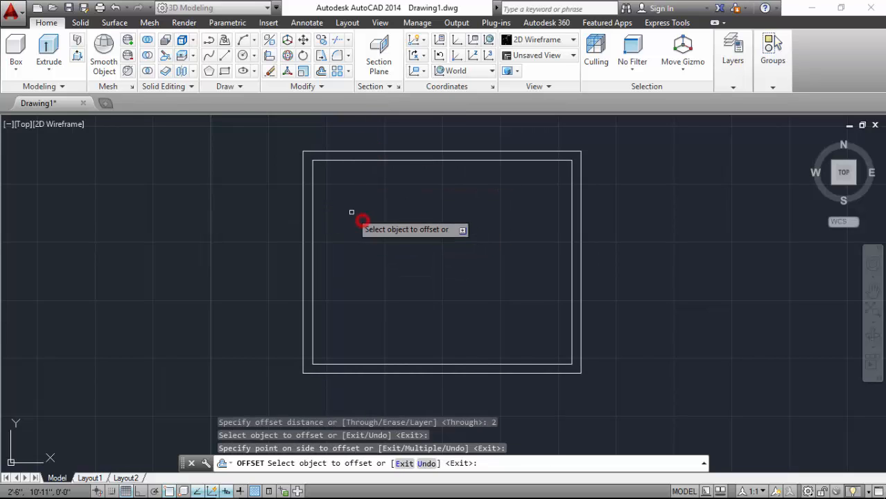
pyautogui.press('Return')
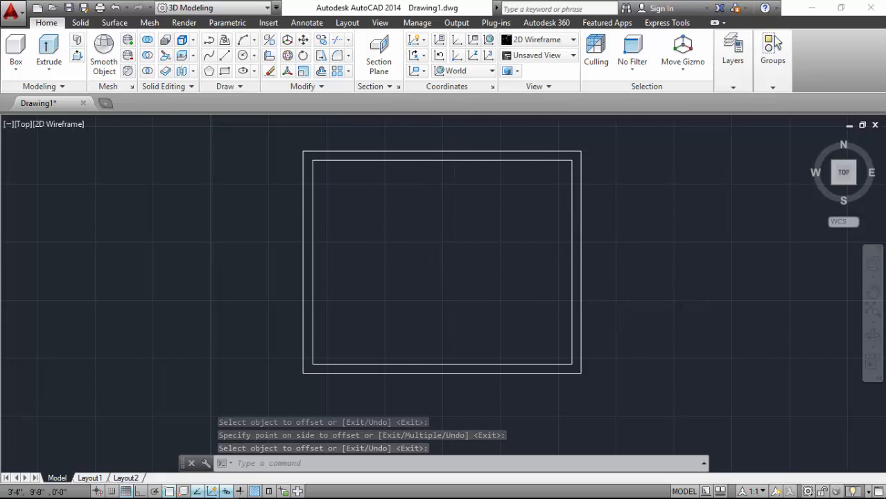
pyautogui.scroll(-3, 423, 264)
pyautogui.scroll(3, 436, 269)
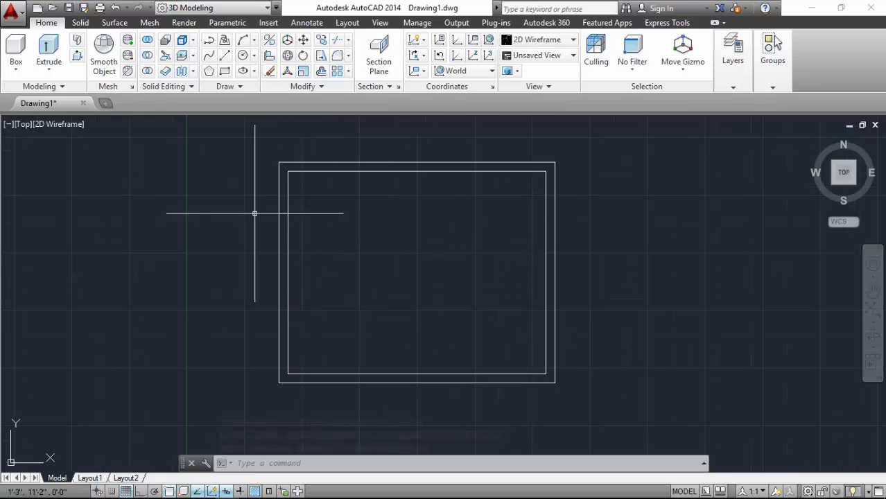
pyautogui.scroll(-3, 348, 242)
pyautogui.scroll(3, 319, 234)
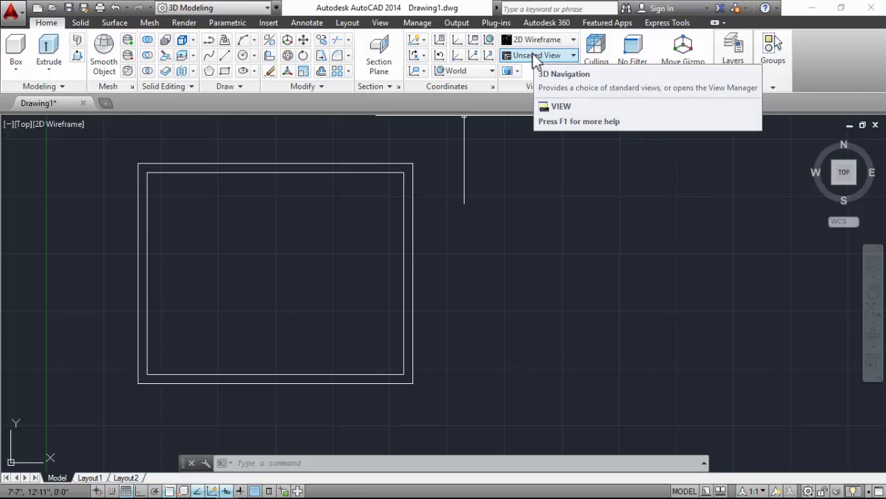
pyautogui.scroll(-2, 340, 223)
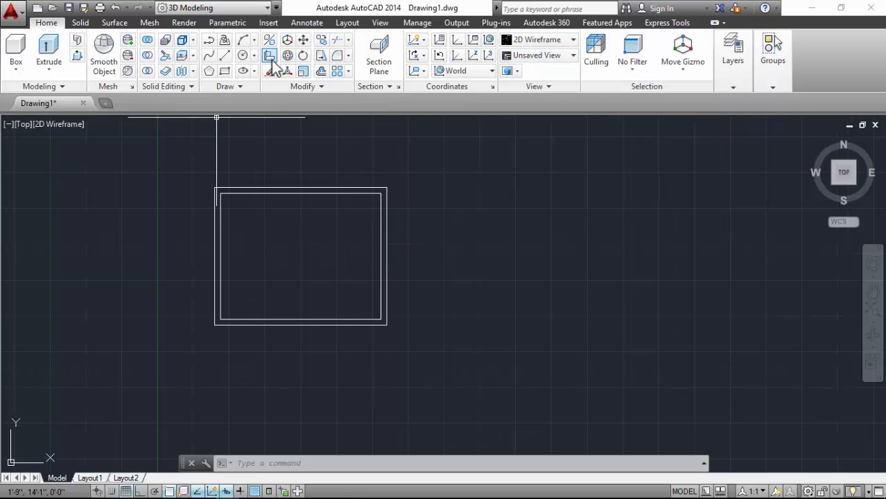
# - Draw a vertical line from the midpoint of the inner rectangle's upper edge to its lower edge
pyautogui.click(226, 59)
pyautogui.scroll(2, 247, 180)
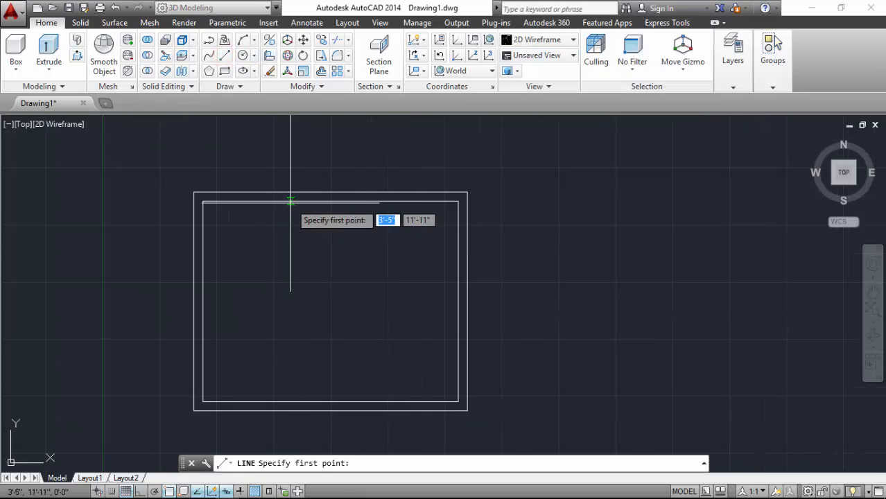
pyautogui.click(330, 201)
pyautogui.click(330, 401)
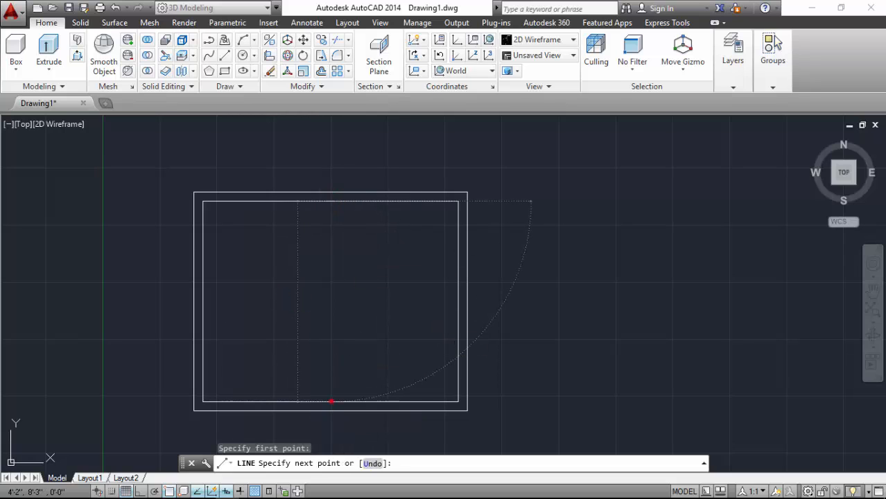
pyautogui.press('Return')
pyautogui.scroll(2, 304, 258)
pyautogui.scroll(-2, 347, 193)
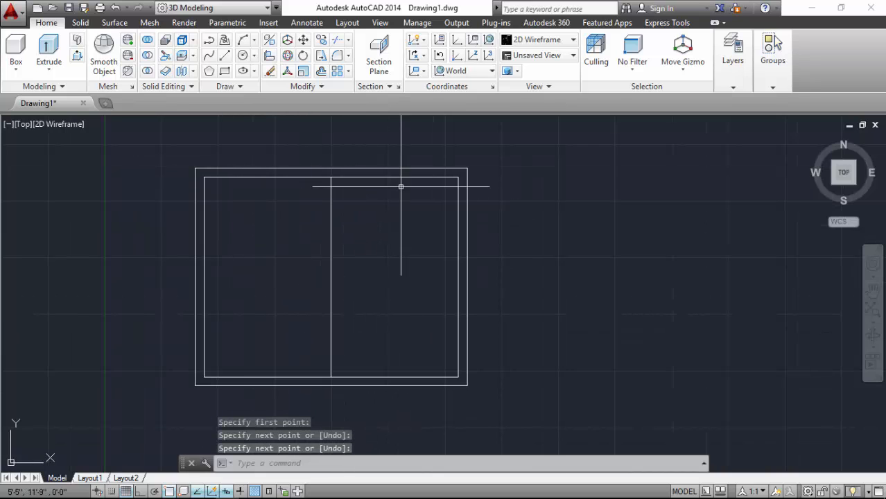
# - Add a linear dimension across the full width of the inner rectangle, placed above its upper edge
pyautogui.scroll(2, 333, 177)
pyautogui.click(307, 22)
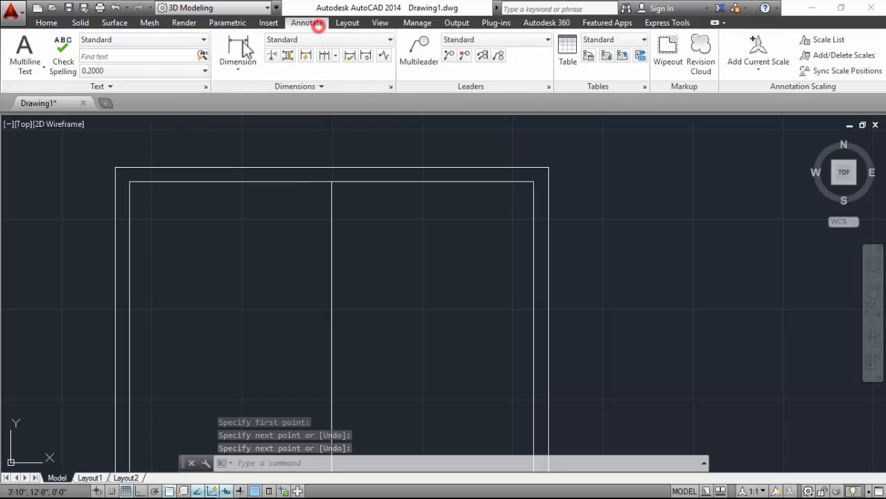
pyautogui.click(240, 49)
pyautogui.click(130, 182)
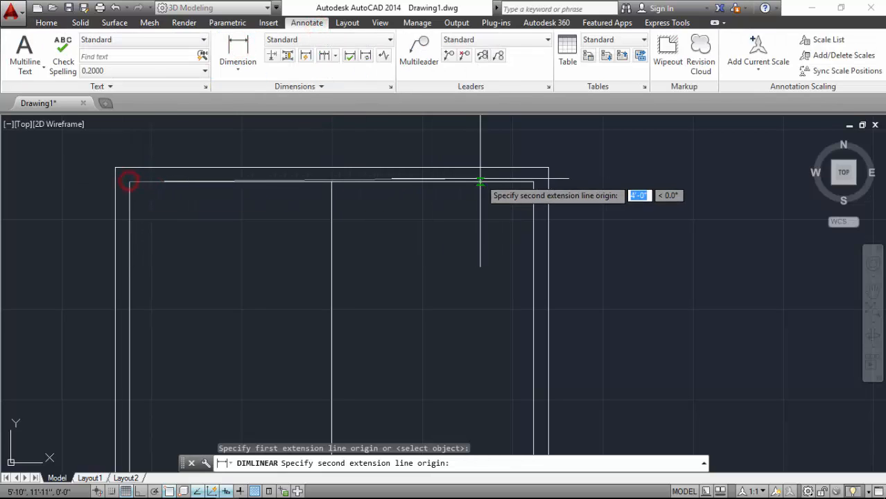
pyautogui.click(534, 182)
pyautogui.click(504, 152)
pyautogui.scroll(3, 329, 148)
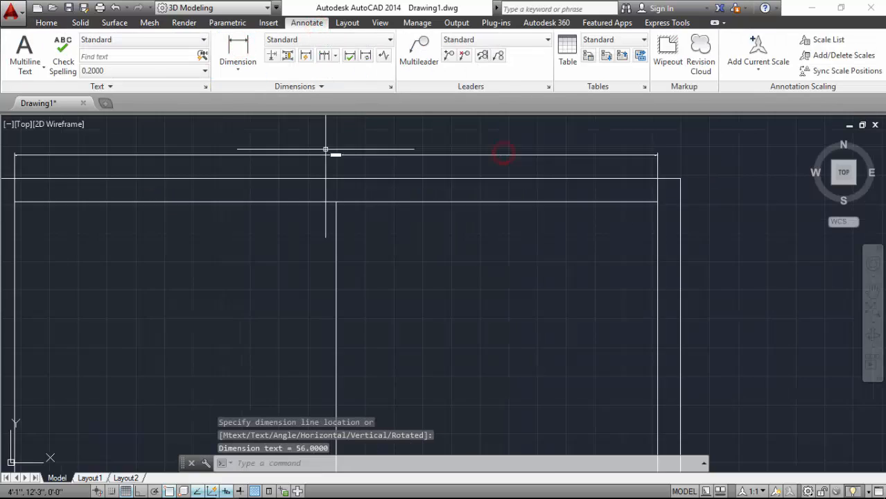
pyautogui.scroll(6, 356, 185)
pyautogui.scroll(-4, 349, 181)
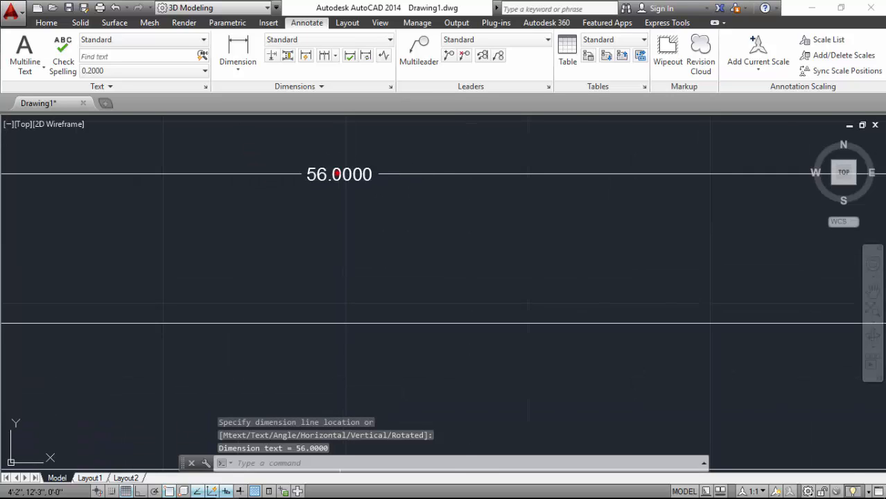
# - Erase the width dimension and the vertical centre line from the drawing
pyautogui.click(337, 173)
pyautogui.click(291, 173)
pyautogui.scroll(-4, 312, 174)
pyautogui.press('Delete')
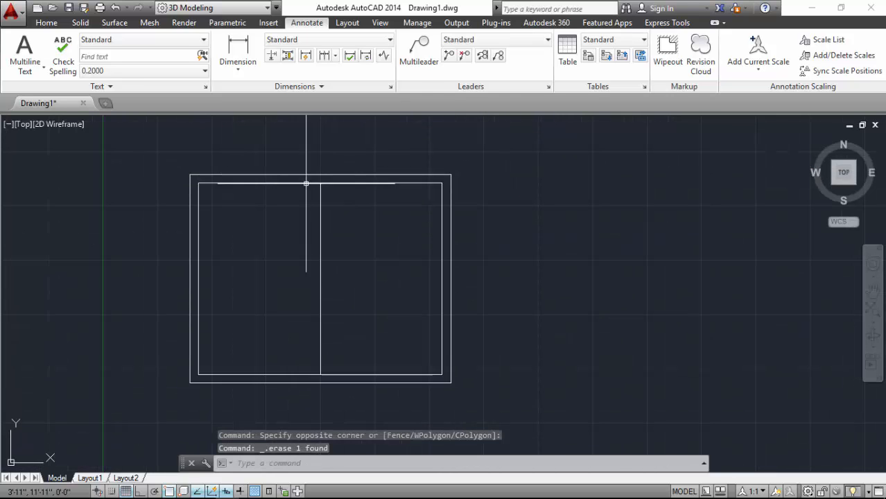
pyautogui.click(320, 203)
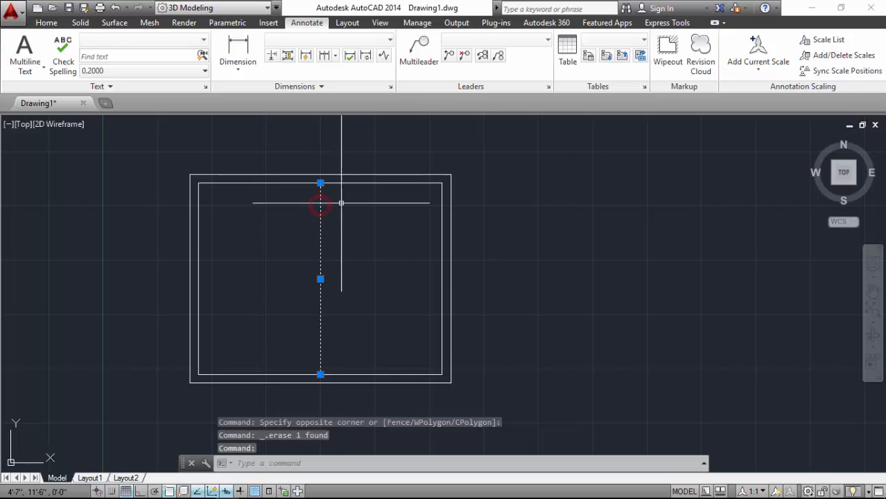
pyautogui.press('Delete')
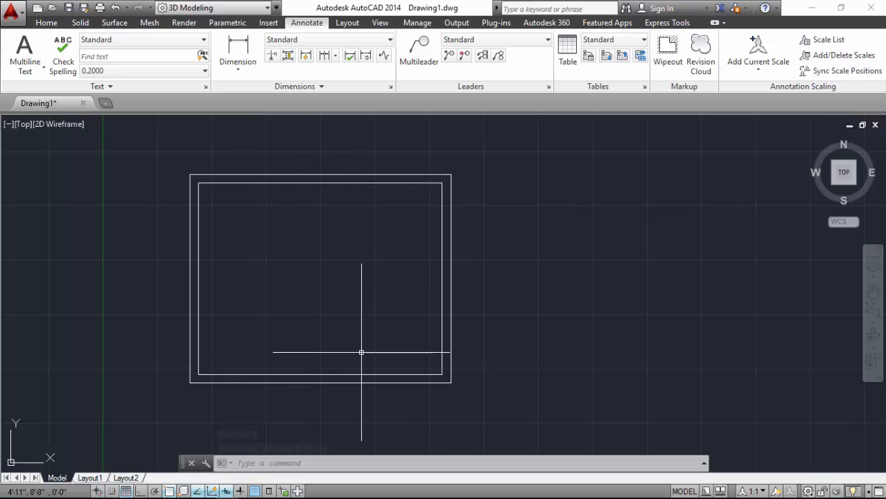
# - Select the inner rectangle to check whether its sides form a single object, and clear the selection
pyautogui.click(46, 23)
pyautogui.scroll(2, 263, 190)
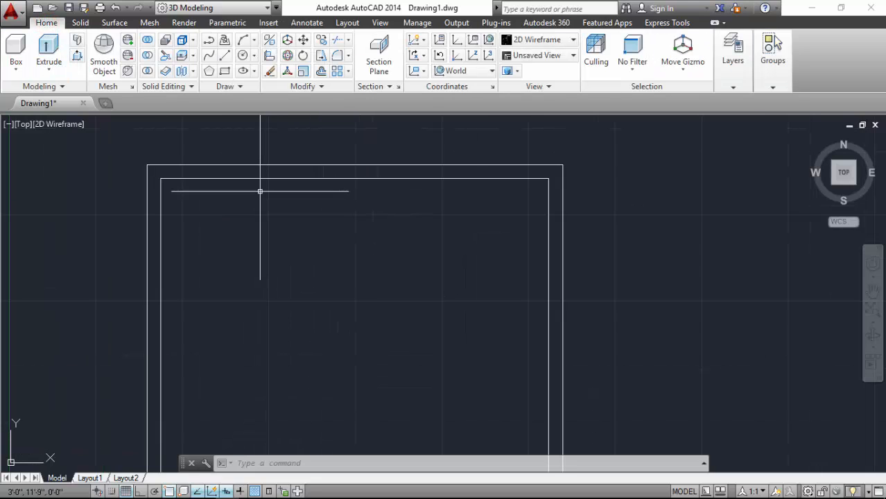
pyautogui.click(271, 180)
pyautogui.scroll(-2, 281, 169)
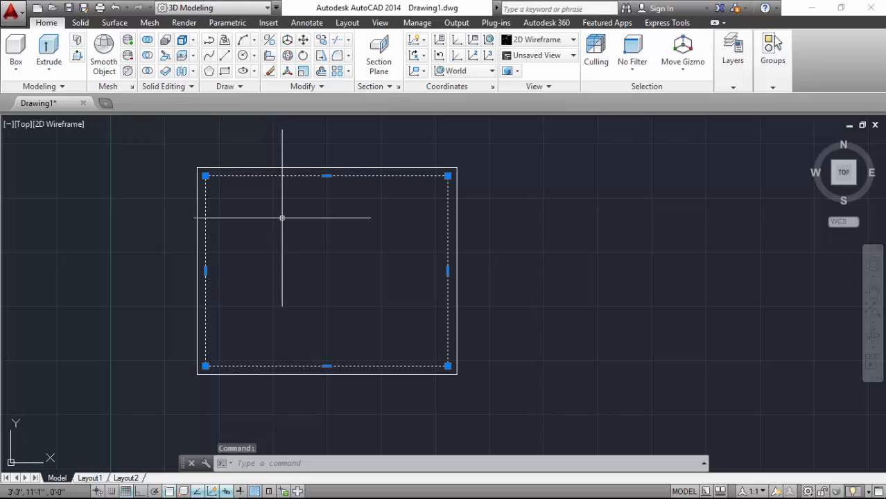
pyautogui.press('Escape')
pyautogui.press('Escape')
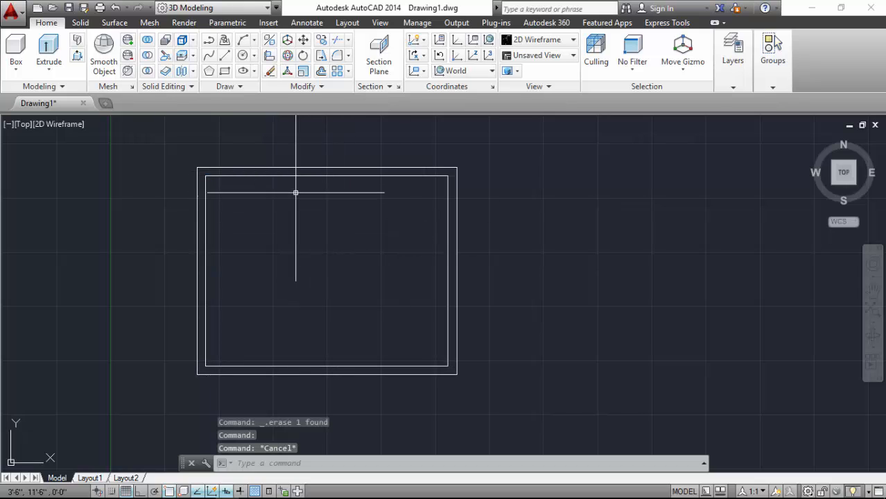
pyautogui.press('Escape')
pyautogui.press('Escape')
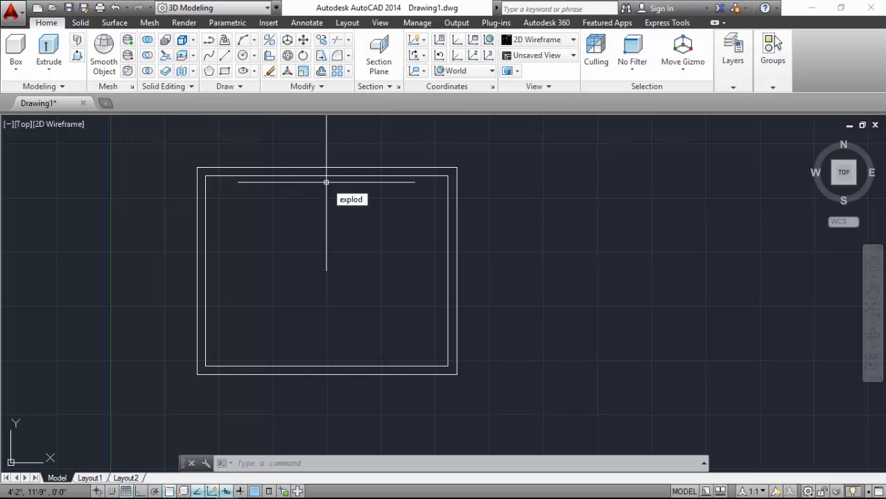
# - Explode the inner rectangle into separate lines and check that its upper edge can be selected individually
pyautogui.write('e')
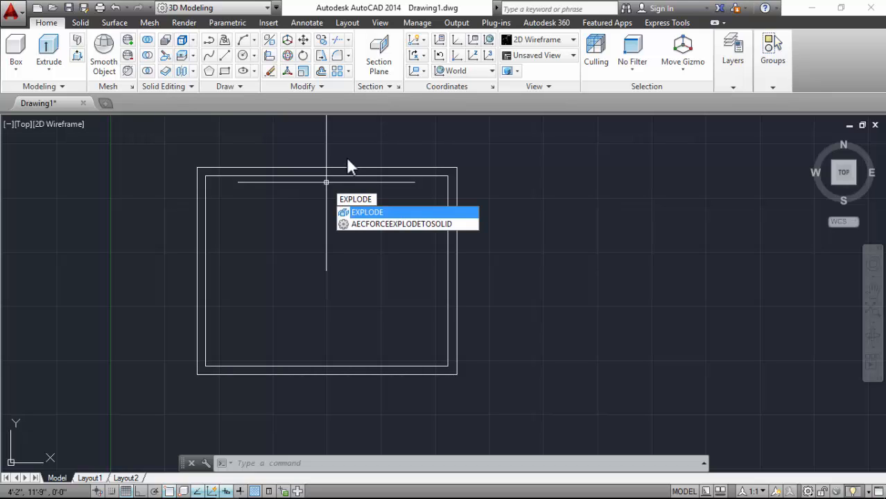
pyautogui.press('Return')
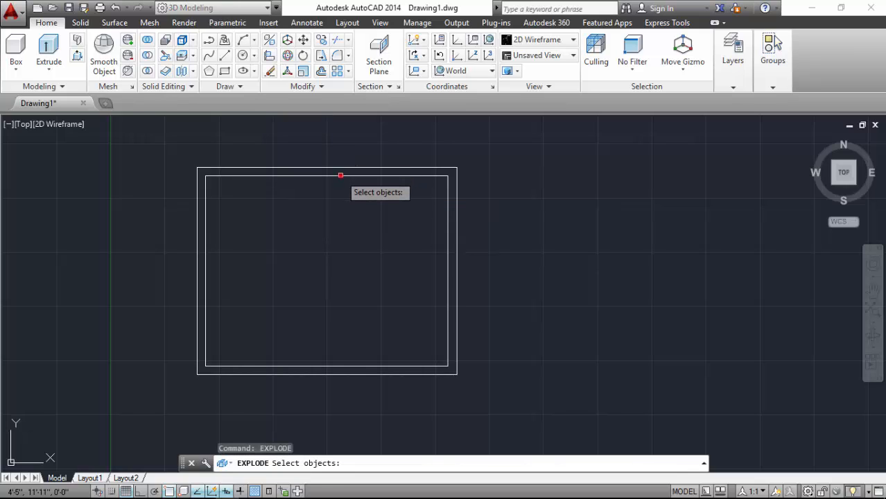
pyautogui.click(340, 175)
pyautogui.press('Return')
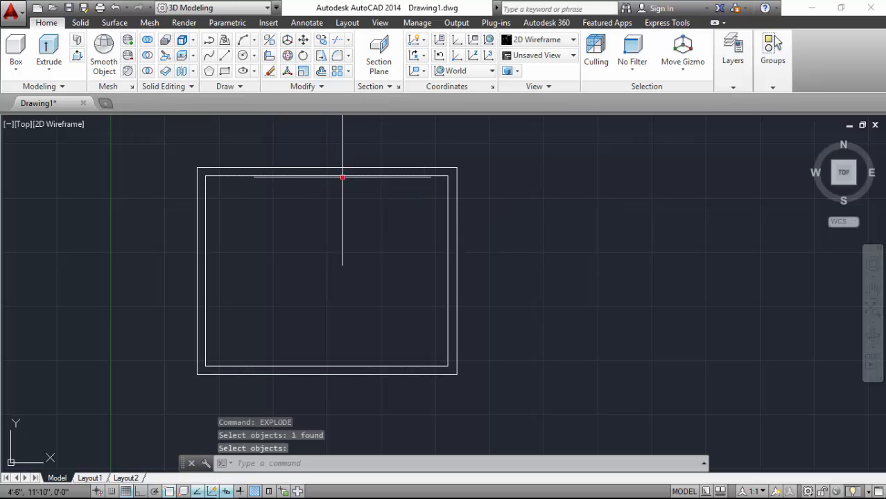
pyautogui.press('Return')
pyautogui.click(319, 176)
pyautogui.press('Escape')
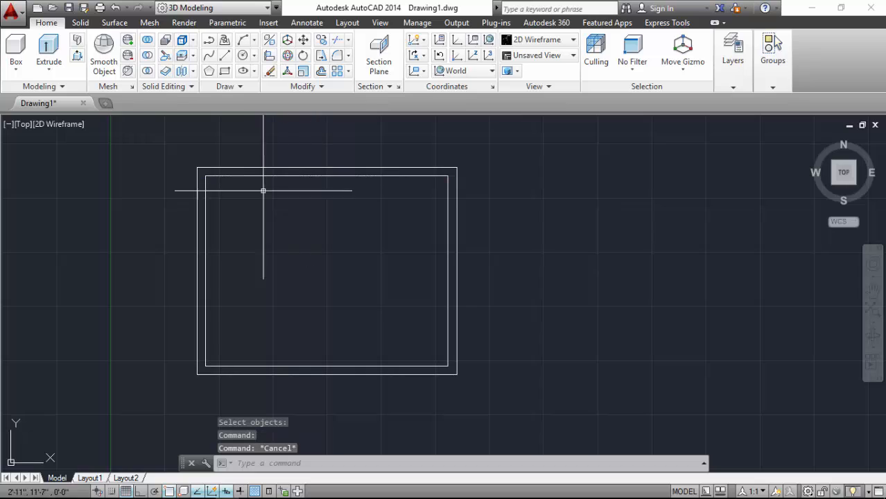
pyautogui.press('Escape')
pyautogui.press('Escape')
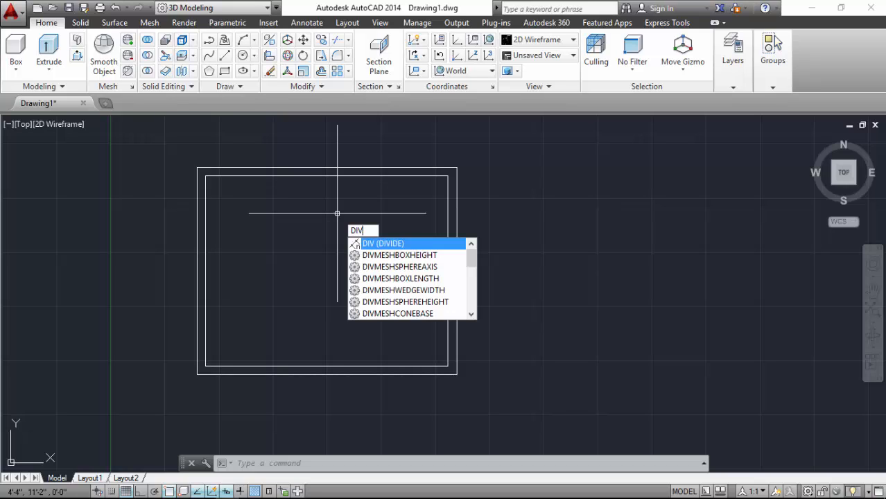
# - Divide the upper edge line of the inner rectangle into 3 equal segments
pyautogui.press('Return')
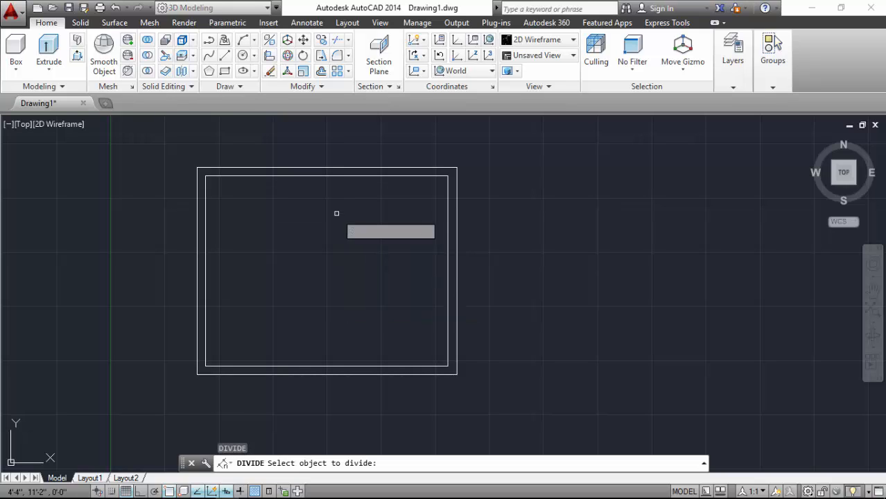
pyautogui.click(314, 175)
pyautogui.write('3')
pyautogui.press('Return')
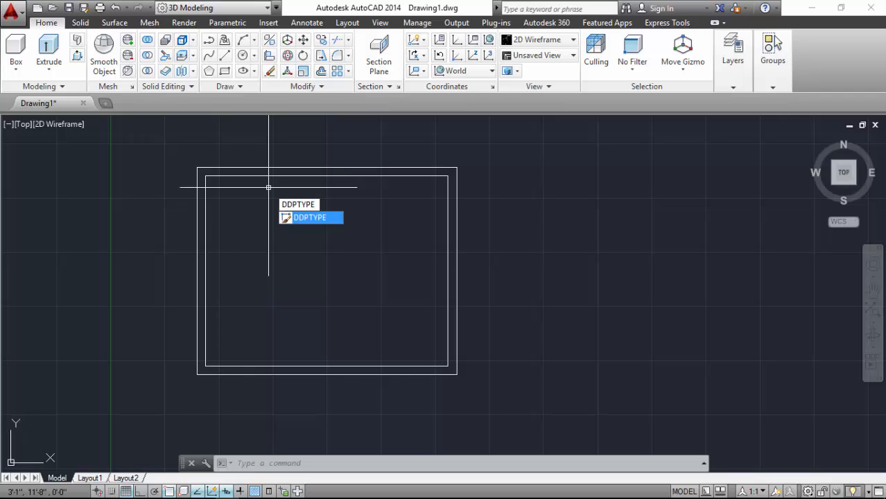
# - Set the point style to a circle with a diagonal cross so the division points show on the edge
pyautogui.press('Return')
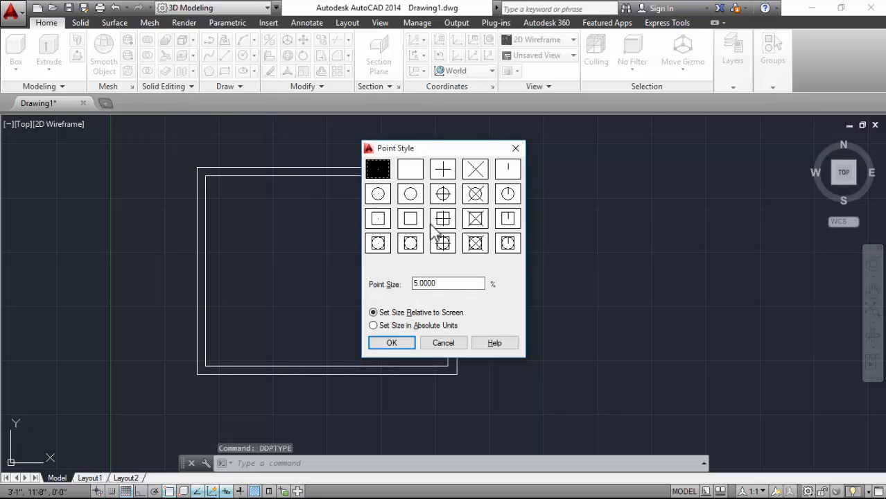
pyautogui.moveTo(421, 149); pyautogui.dragTo(396, 136)
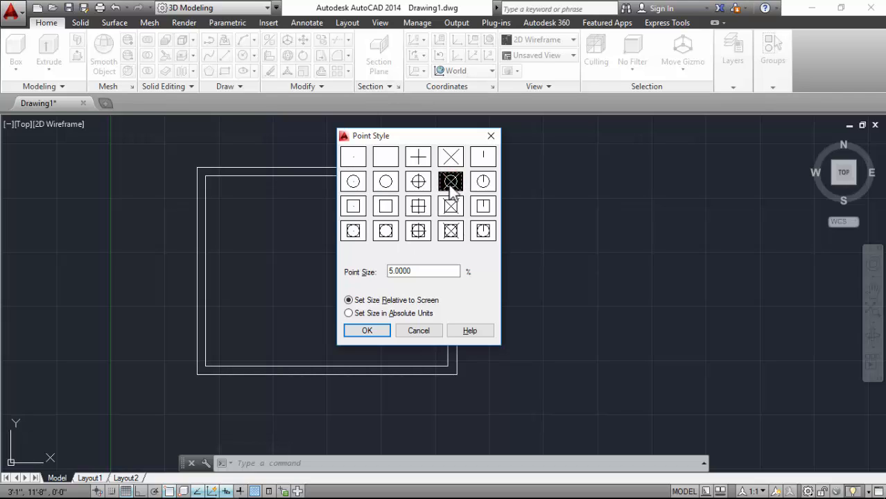
pyautogui.click(368, 331)
pyautogui.scroll(3, 270, 184)
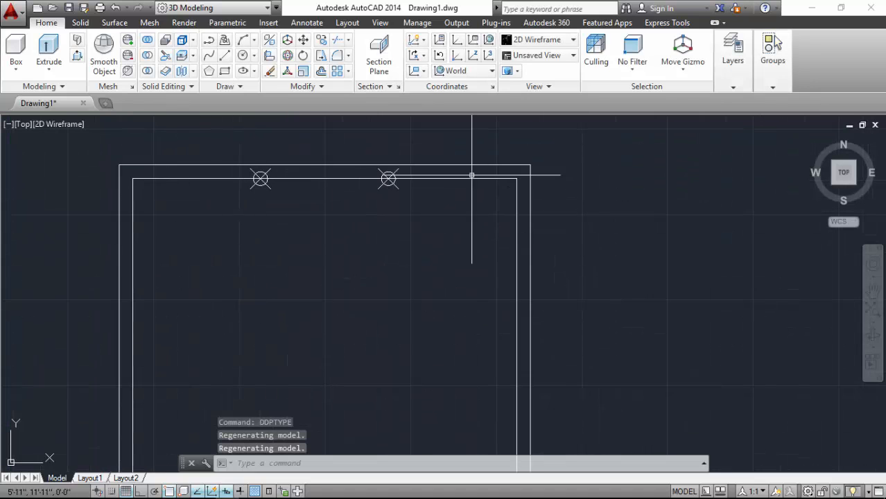
pyautogui.scroll(-3, 267, 164)
pyautogui.scroll(3, 301, 167)
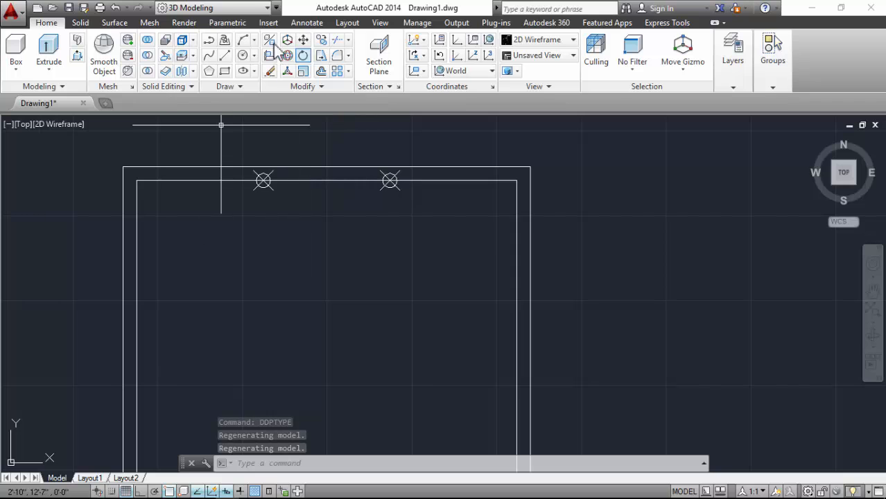
# - Draw a vertical line from the left division point to the inner rectangle's lower edge with Ortho on
pyautogui.click(224, 57)
pyautogui.scroll(2, 243, 184)
pyautogui.click(273, 174)
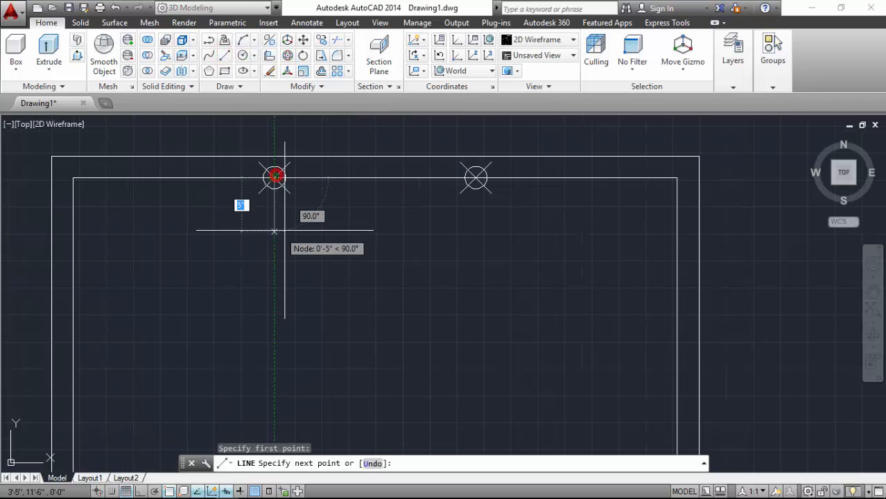
pyautogui.scroll(-5, 298, 227)
pyautogui.scroll(4, 298, 227)
pyautogui.scroll(-1, 321, 354)
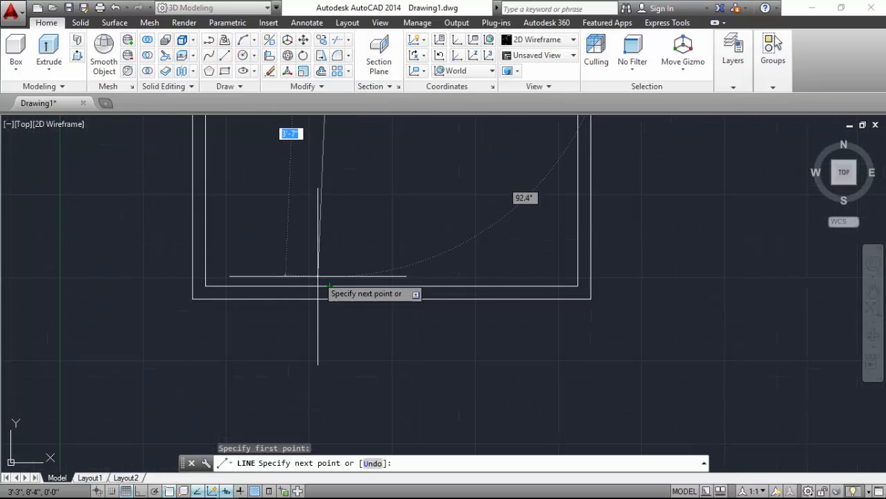
pyautogui.press('F8')
pyautogui.scroll(-3, 302, 278)
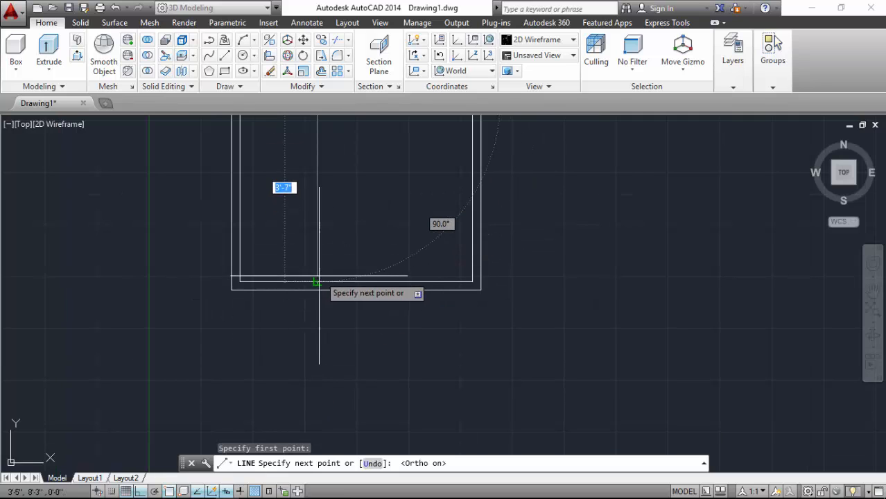
pyautogui.scroll(-3, 316, 283)
pyautogui.press('Escape')
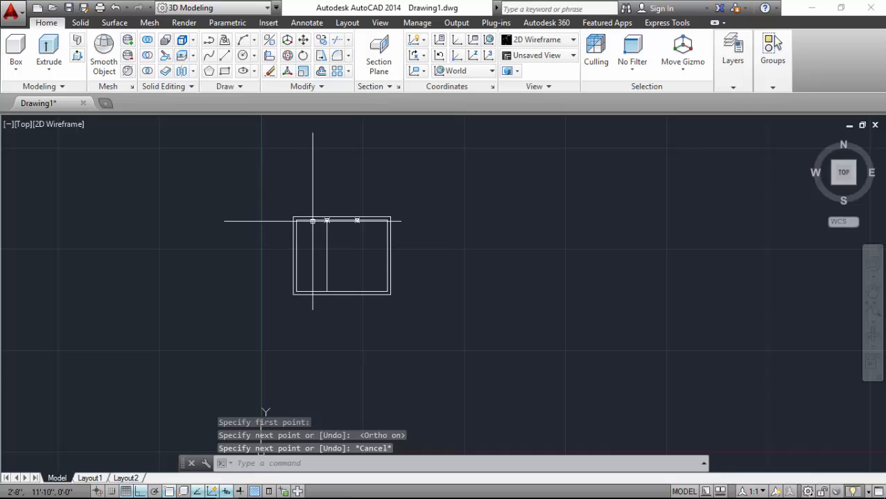
# - Turn off the grid display in the drawing area
pyautogui.press('F7')
pyautogui.scroll(2, 296, 238)
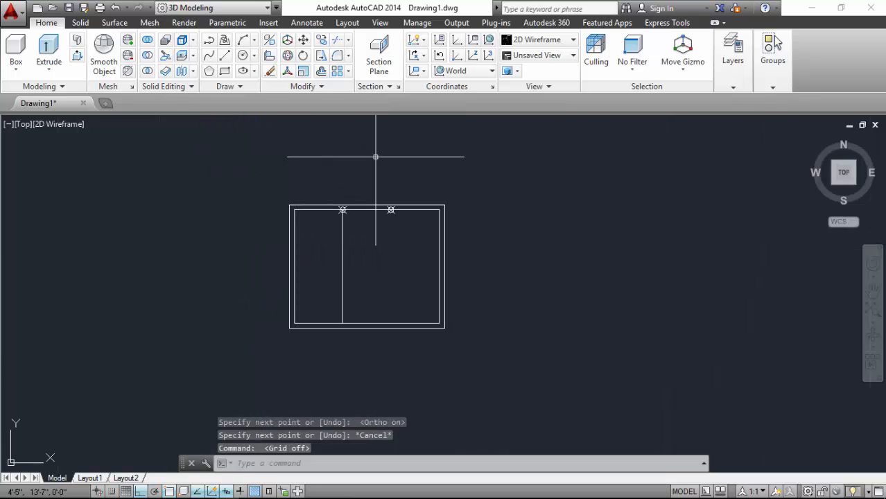
pyautogui.scroll(2, 605, 393)
pyautogui.scroll(-3, 486, 389)
pyautogui.scroll(1, 321, 310)
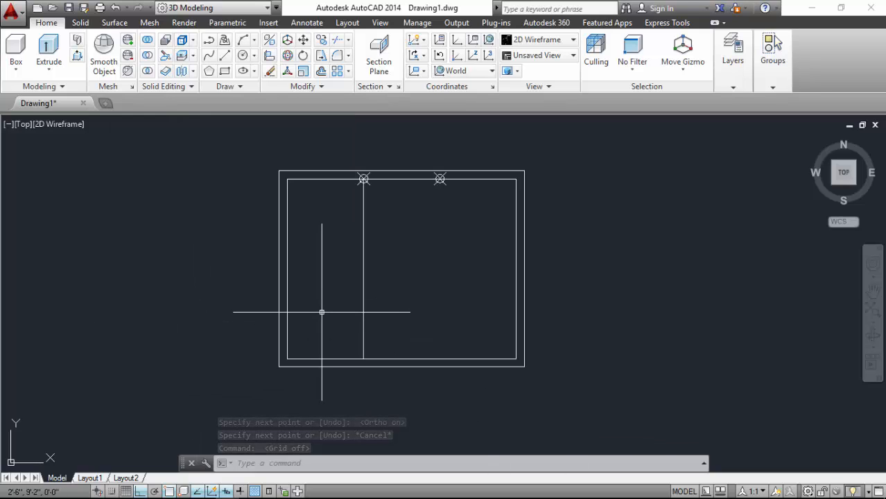
# - Copy the vertical divider line from the left division point to the right division point
pyautogui.scroll(4, 326, 241)
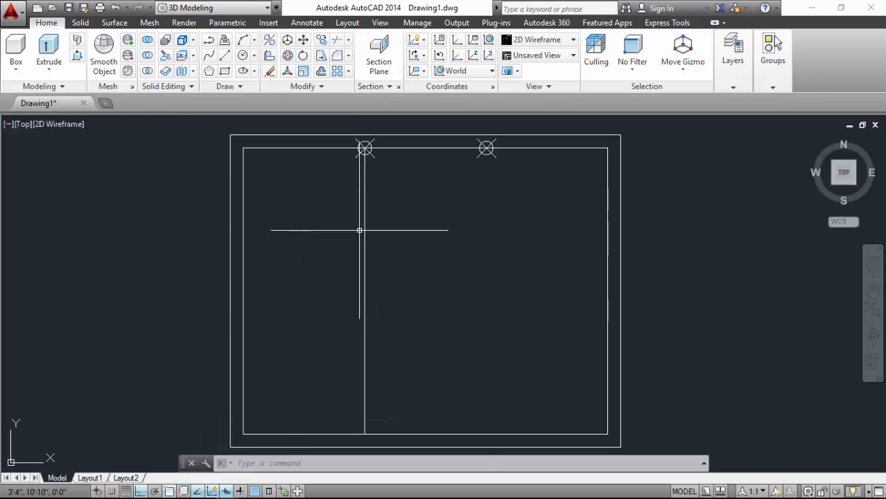
pyautogui.click(321, 56)
pyautogui.click(364, 208)
pyautogui.click(320, 249)
pyautogui.click(340, 198)
pyautogui.press('Return')
pyautogui.scroll(6, 370, 149)
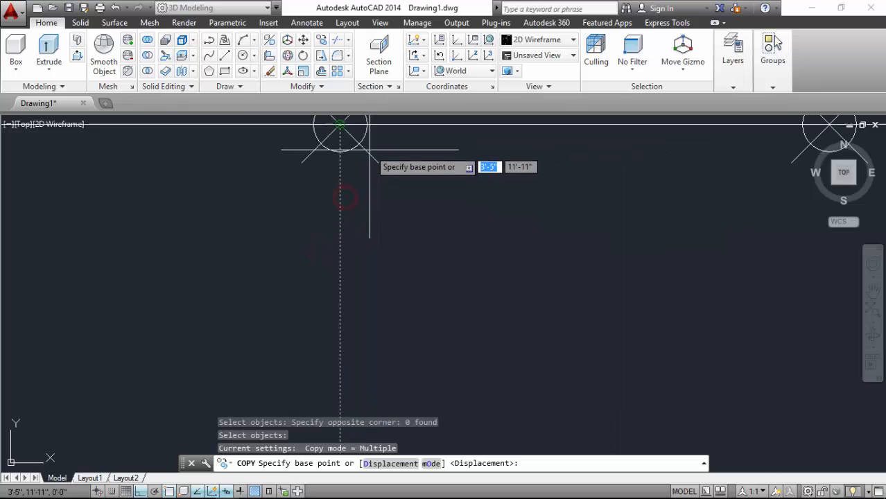
pyautogui.click(339, 124)
pyautogui.scroll(-2, 104, 215)
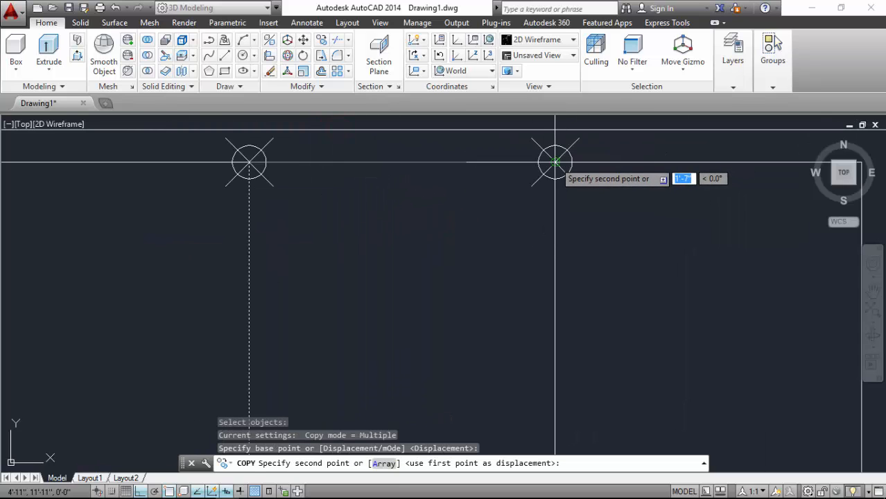
pyautogui.click(555, 163)
pyautogui.scroll(-3, 352, 169)
pyautogui.press('Return')
pyautogui.scroll(-1, 422, 178)
pyautogui.scroll(1, 390, 186)
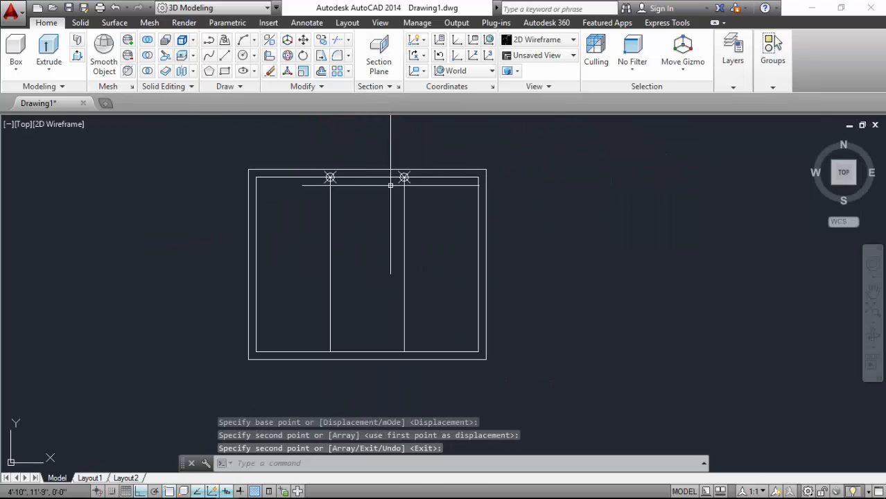
# - Delete the two division point markers on the inner rectangle's upper edge
pyautogui.scroll(1, 329, 175)
pyautogui.click(296, 151)
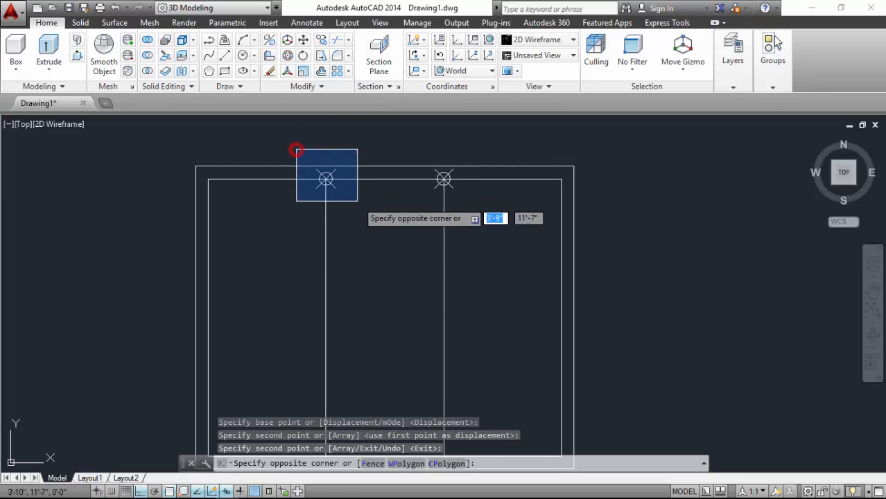
pyautogui.click(362, 202)
pyautogui.press('Delete')
pyautogui.click(422, 150)
pyautogui.click(481, 214)
pyautogui.press('Delete')
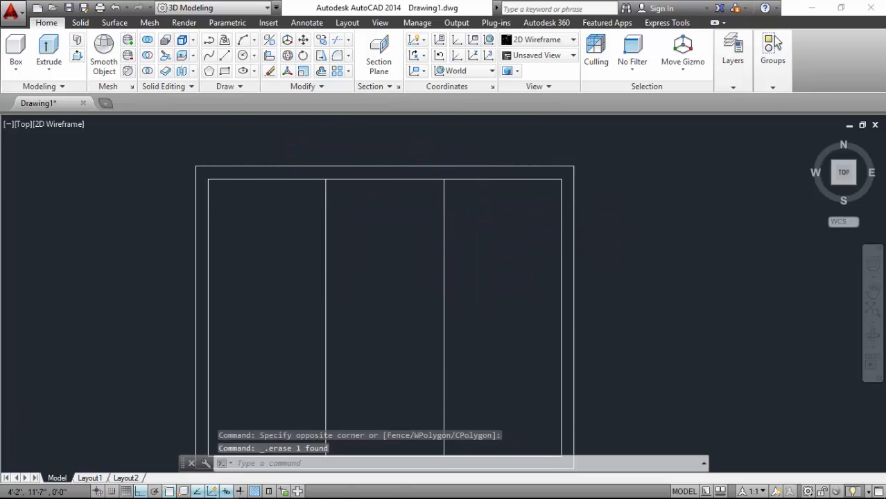
pyautogui.scroll(-1, 386, 205)
pyautogui.scroll(1, 321, 220)
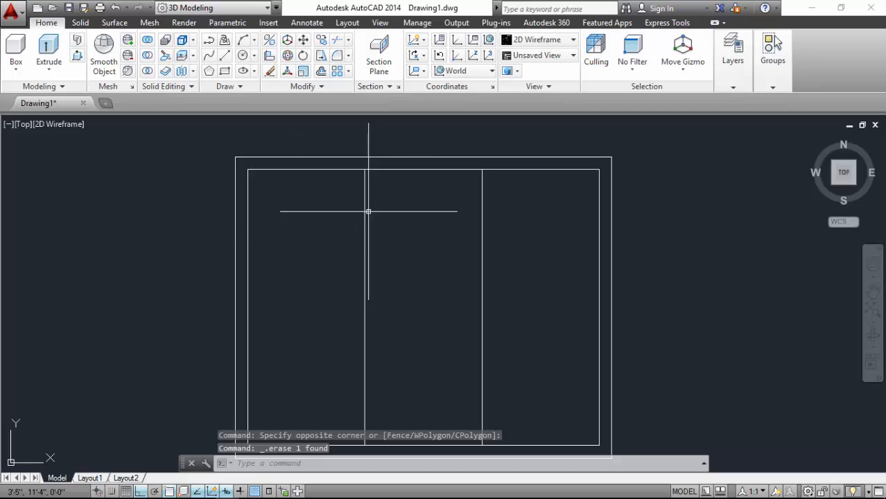
# - Offset the left vertical divider line by 1 inch to both sides
pyautogui.write('O')
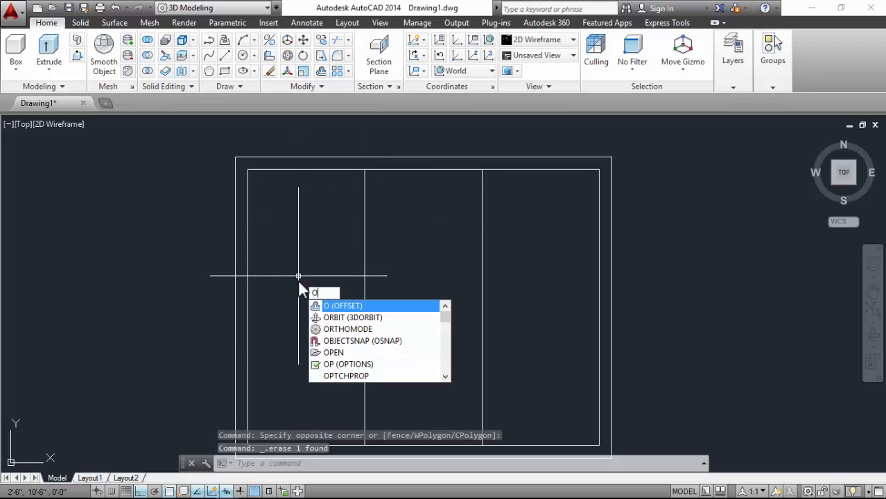
pyautogui.press('Return')
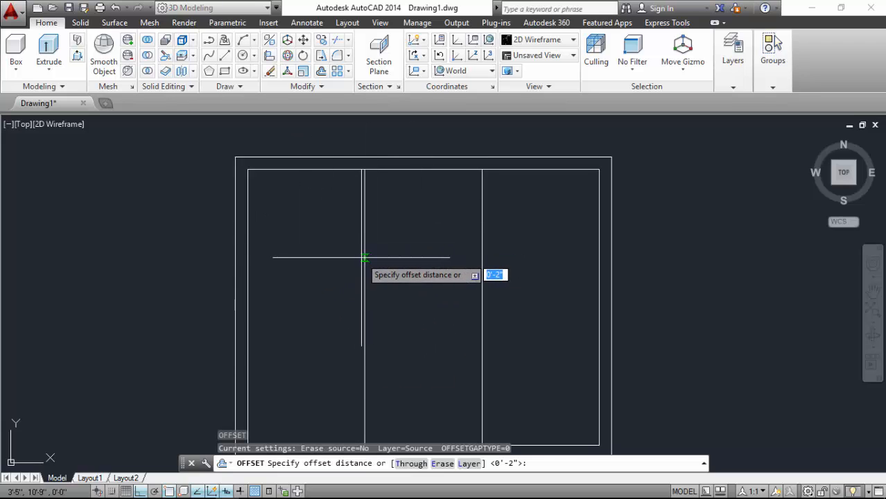
pyautogui.press('Return')
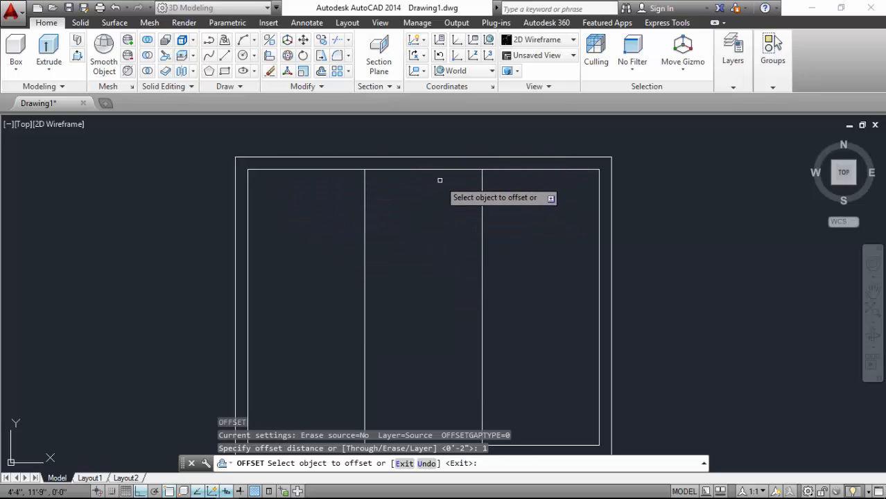
pyautogui.click(365, 212)
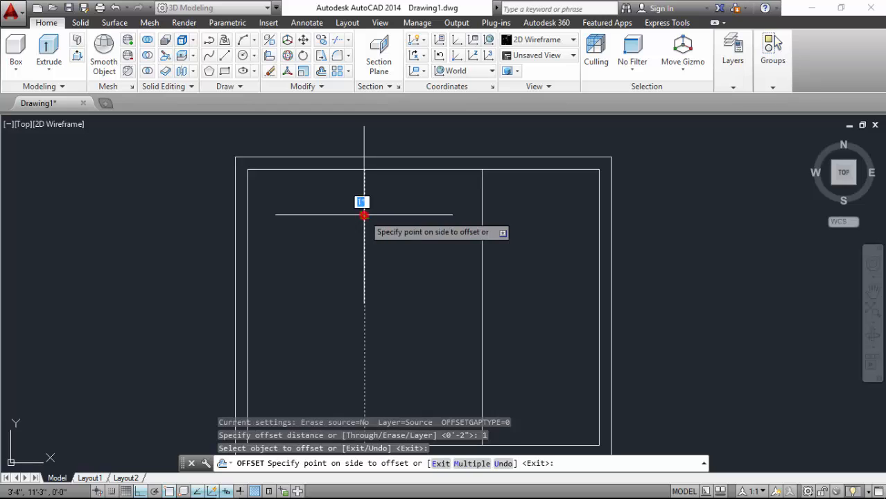
pyautogui.click(389, 211)
pyautogui.click(364, 215)
pyautogui.click(317, 215)
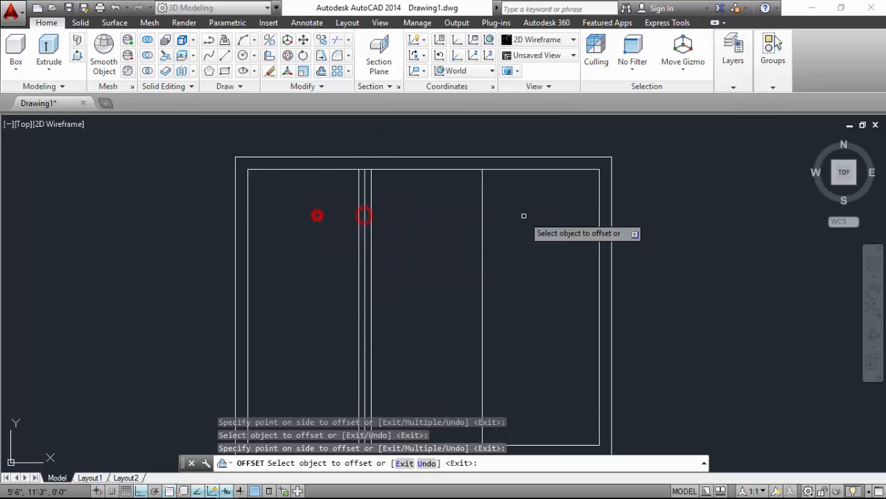
# - Offset the right vertical divider line by 1 inch to both sides
pyautogui.click(482, 217)
pyautogui.click(509, 220)
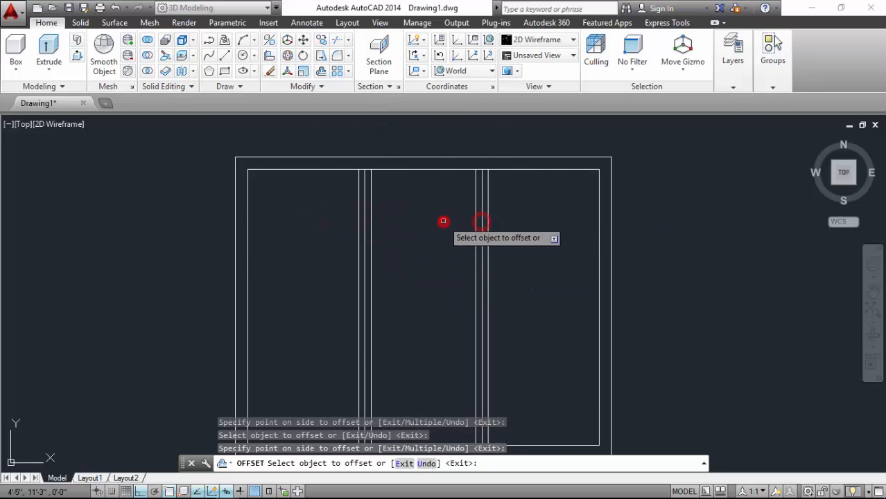
pyautogui.press('Return')
pyautogui.scroll(-2, 422, 200)
pyautogui.scroll(2, 434, 216)
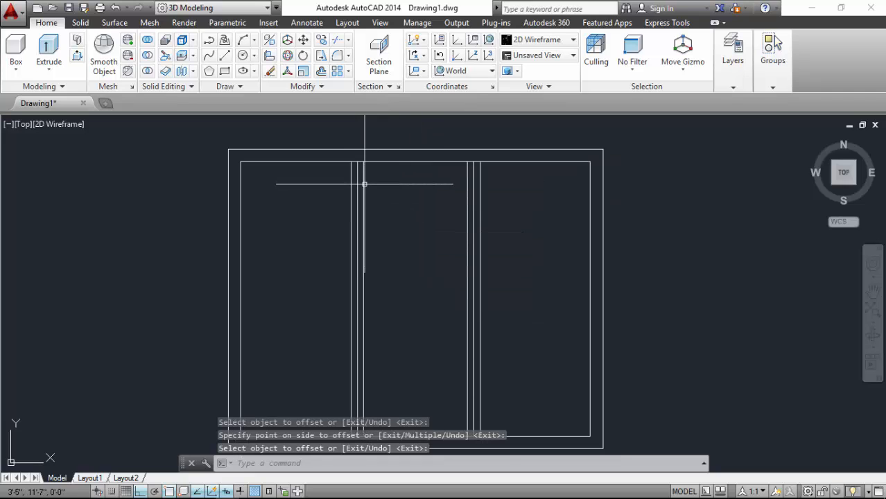
# - Add a linear dimension above the frame for the left panel's width, from the inner corner to the nearest divider line
pyautogui.scroll(2, 388, 178)
pyautogui.scroll(-4, 312, 198)
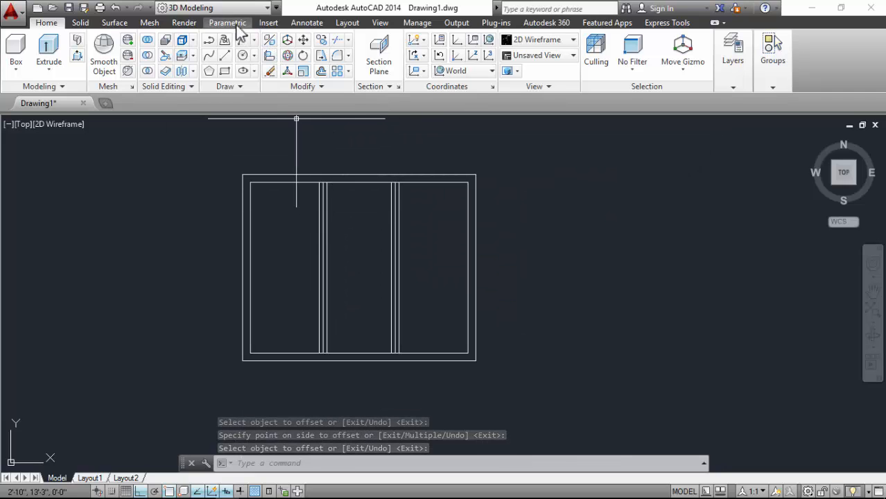
pyautogui.click(294, 23)
pyautogui.click(236, 52)
pyautogui.scroll(3, 238, 216)
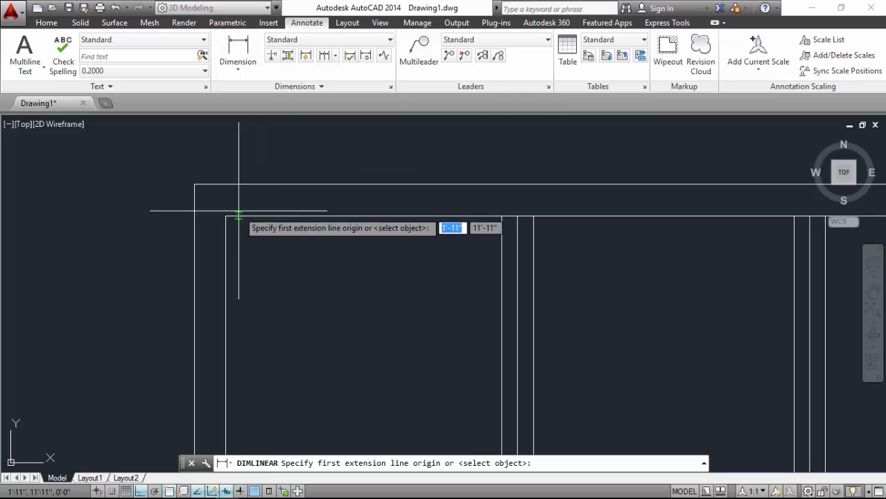
pyautogui.click(226, 217)
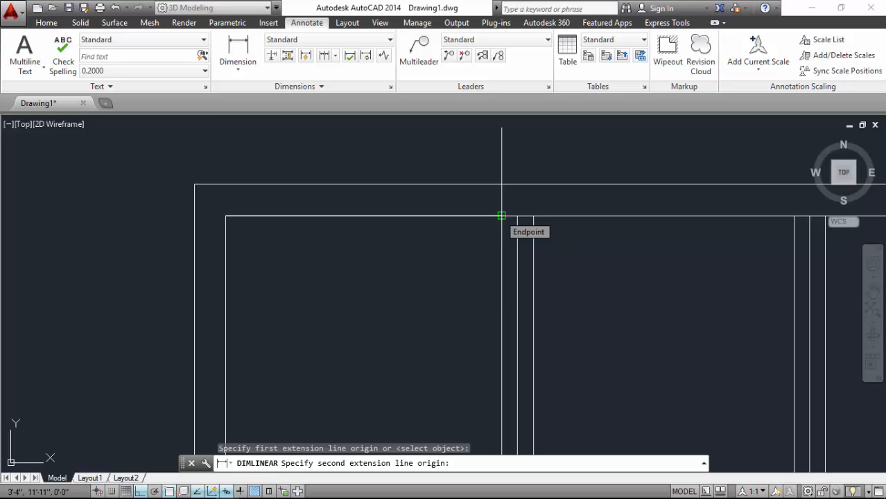
pyautogui.scroll(-5, 502, 216)
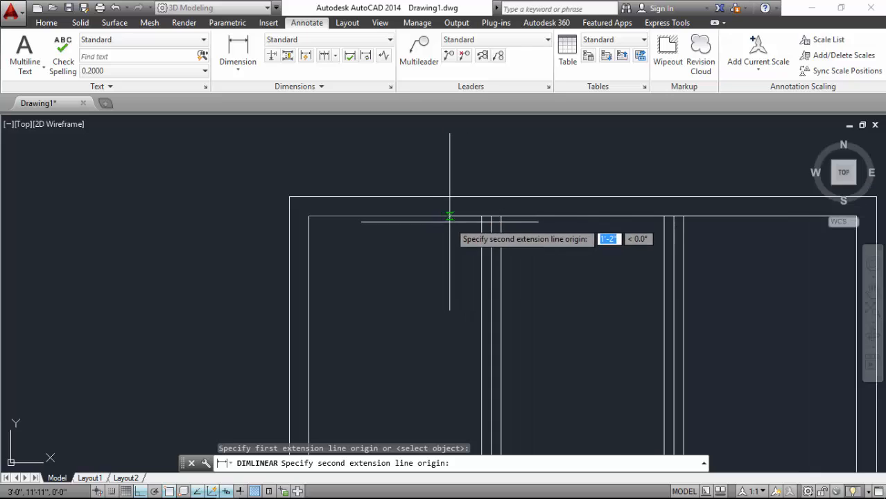
pyautogui.scroll(5, 410, 222)
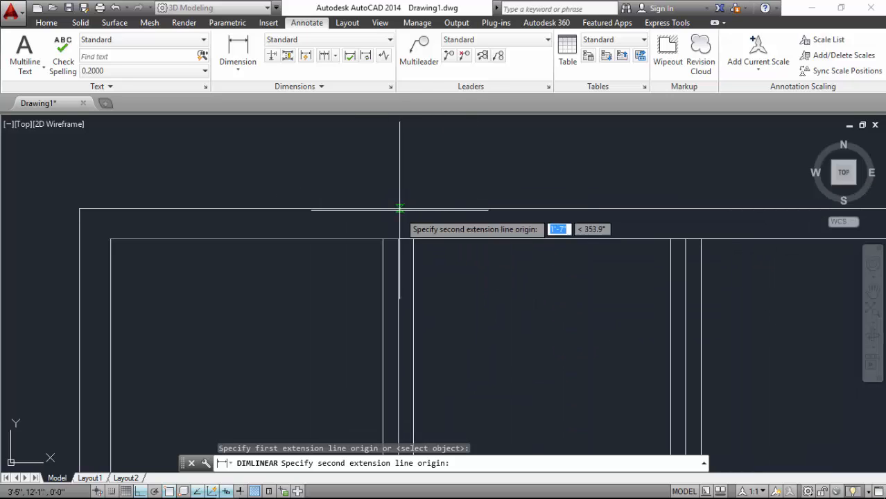
pyautogui.click(382, 239)
pyautogui.click(371, 181)
pyautogui.scroll(4, 223, 175)
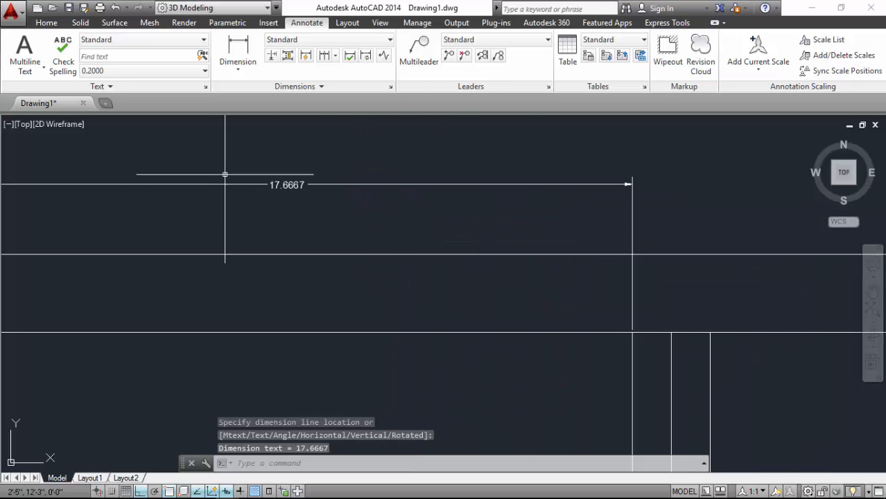
pyautogui.scroll(-4, 201, 191)
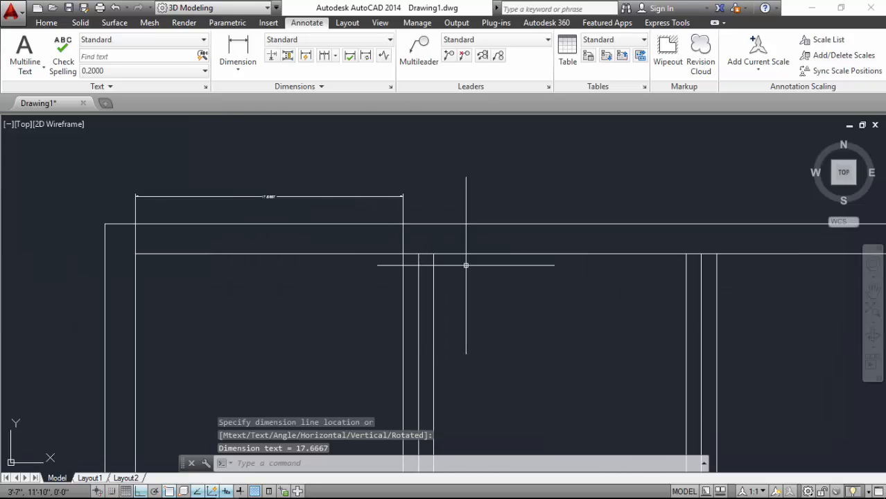
# - Add a linear dimension for the middle panel's clear width between the two dividers, in line with the first dimension
pyautogui.scroll(2, 465, 263)
pyautogui.press('Return')
pyautogui.click(407, 249)
pyautogui.scroll(-2, 480, 222)
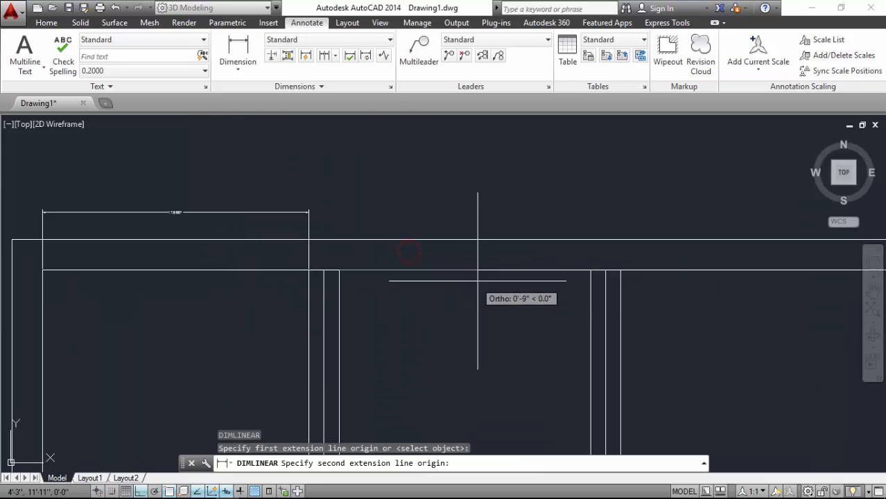
pyautogui.click(590, 270)
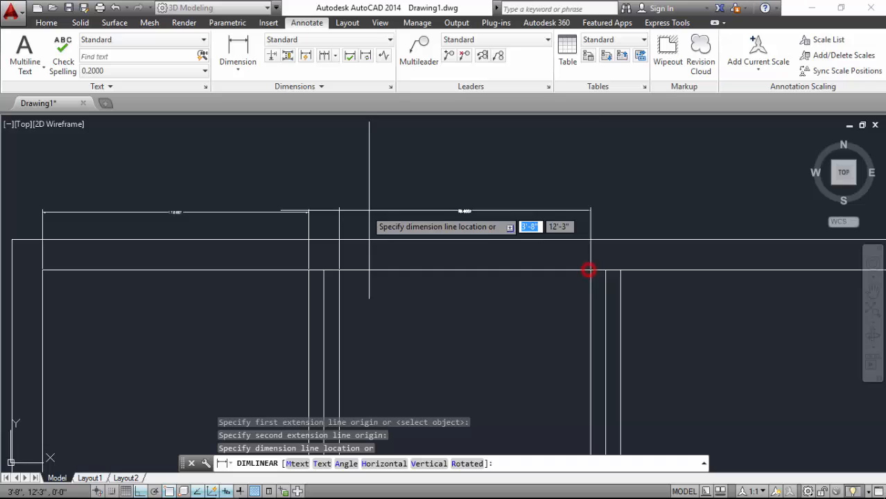
pyautogui.click(308, 212)
# - Add a linear dimension for the right panel's width, from the inner corner to the nearest divider line, aligned with the other dimensions
pyautogui.scroll(2, 391, 216)
pyautogui.scroll(-3, 312, 226)
pyautogui.scroll(2, 573, 262)
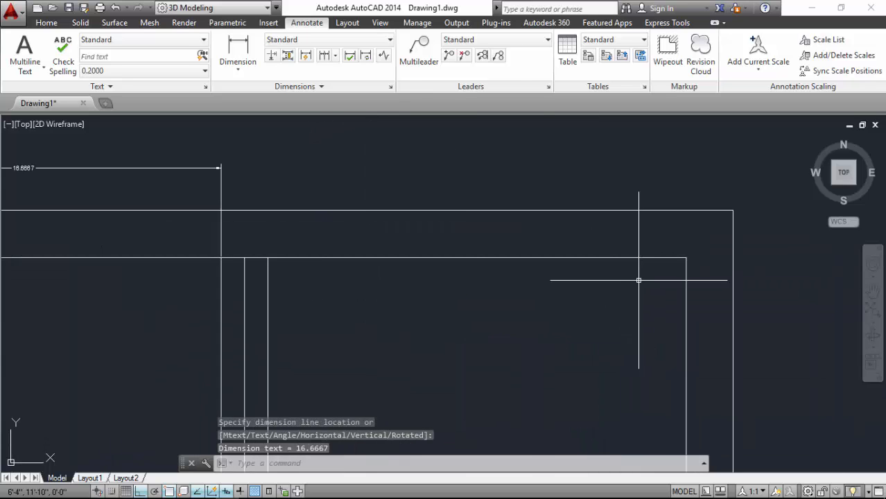
pyautogui.scroll(-1, 398, 246)
pyautogui.press('Return')
pyautogui.click(578, 253)
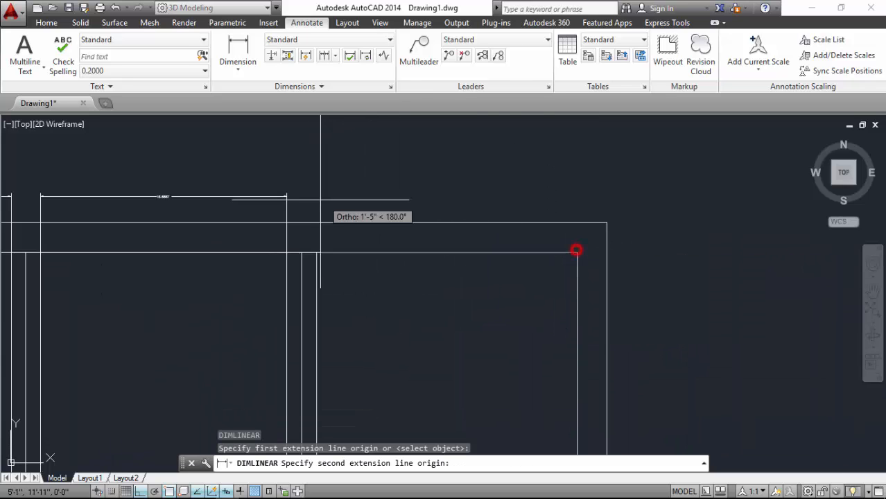
pyautogui.click(316, 253)
pyautogui.click(287, 195)
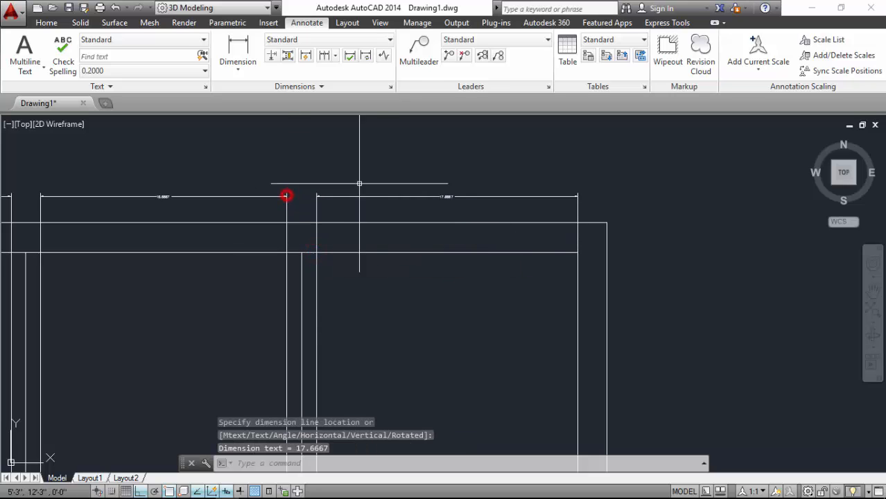
# - Examine the three panel width dimensions above the frame to compare their values
pyautogui.scroll(3, 432, 194)
pyautogui.scroll(-1, 468, 224)
pyautogui.scroll(2, 468, 224)
pyautogui.scroll(-1, 461, 214)
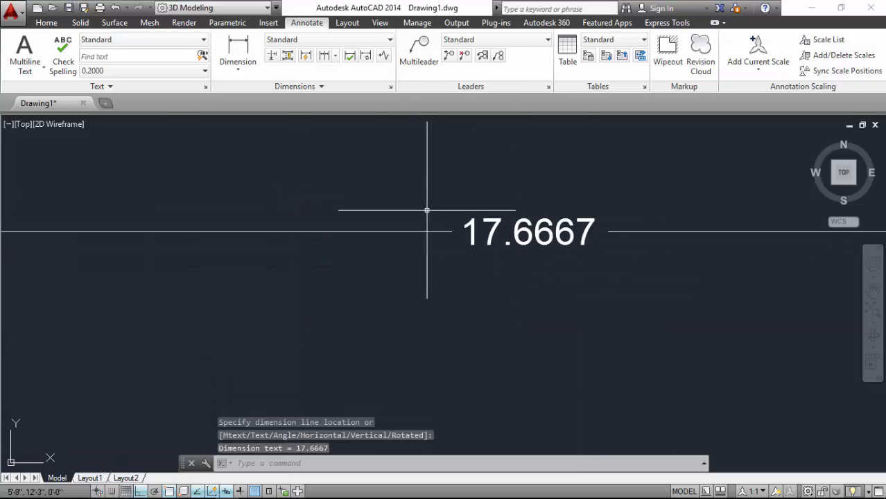
pyautogui.scroll(-3, 505, 214)
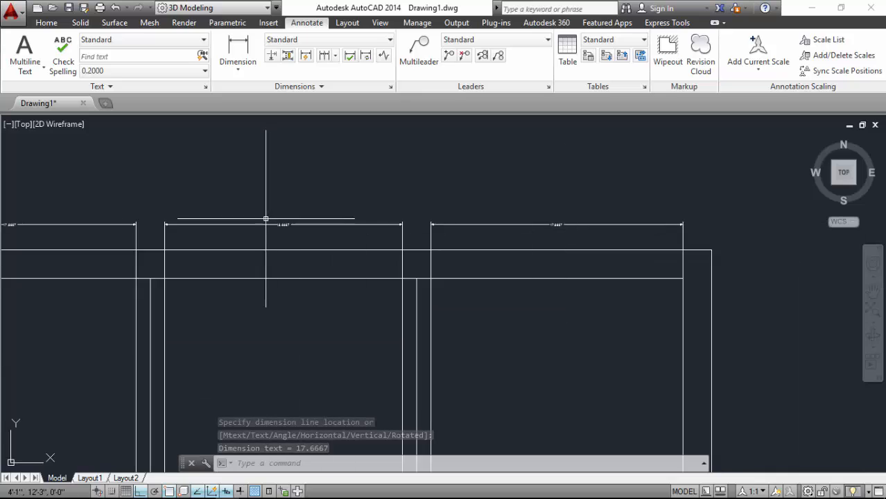
pyautogui.scroll(3, 376, 247)
pyautogui.scroll(-2, 557, 219)
pyautogui.scroll(-2, 257, 277)
pyautogui.scroll(3, 123, 217)
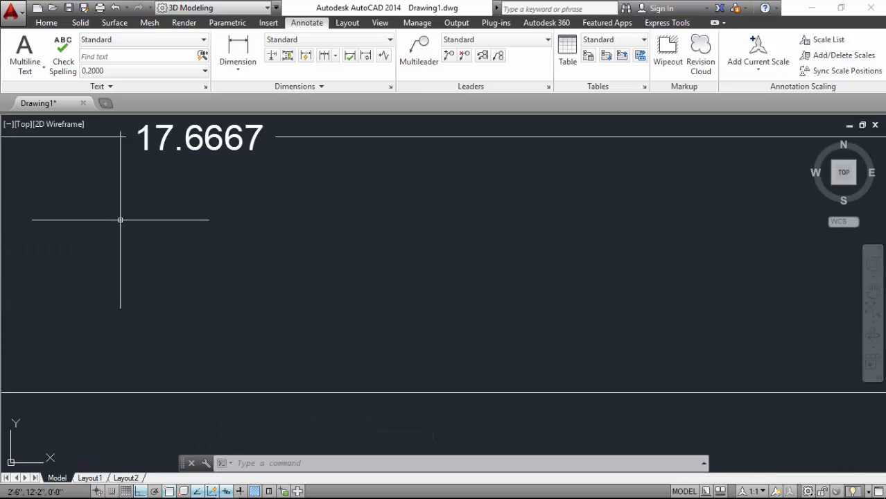
pyautogui.scroll(-3, 134, 248)
pyautogui.scroll(1, 154, 229)
pyautogui.scroll(1, 154, 229)
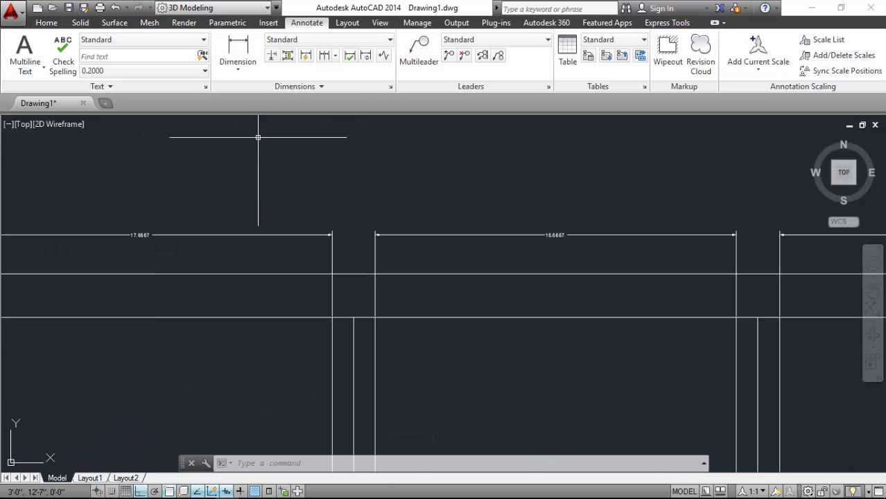
# - Set the Standard dimension style's primary units to Engineering format with 0'-0" precision
pyautogui.click(390, 86)
pyautogui.click(578, 226)
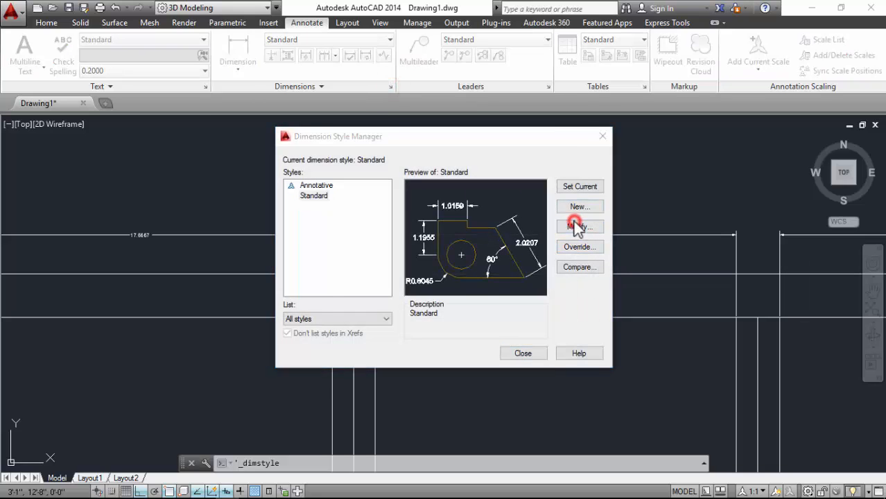
pyautogui.click(387, 76)
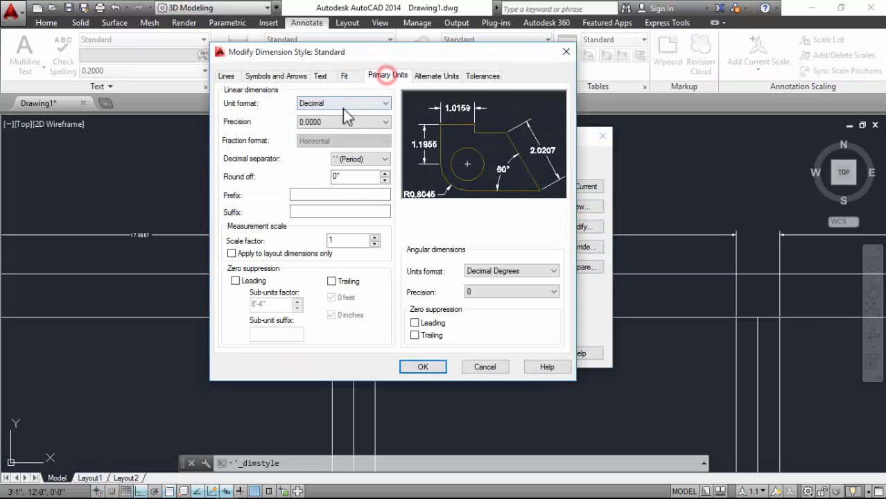
pyautogui.click(346, 103)
pyautogui.click(331, 128)
pyautogui.click(330, 122)
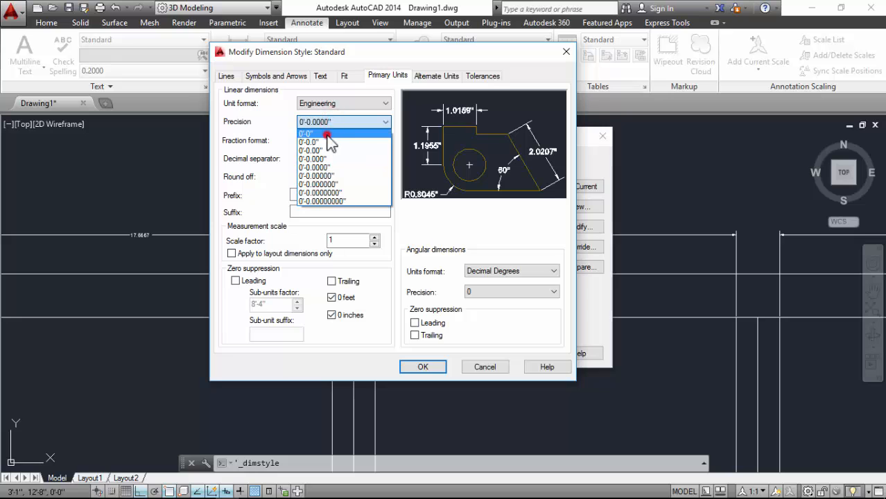
pyautogui.click(327, 131)
pyautogui.click(424, 368)
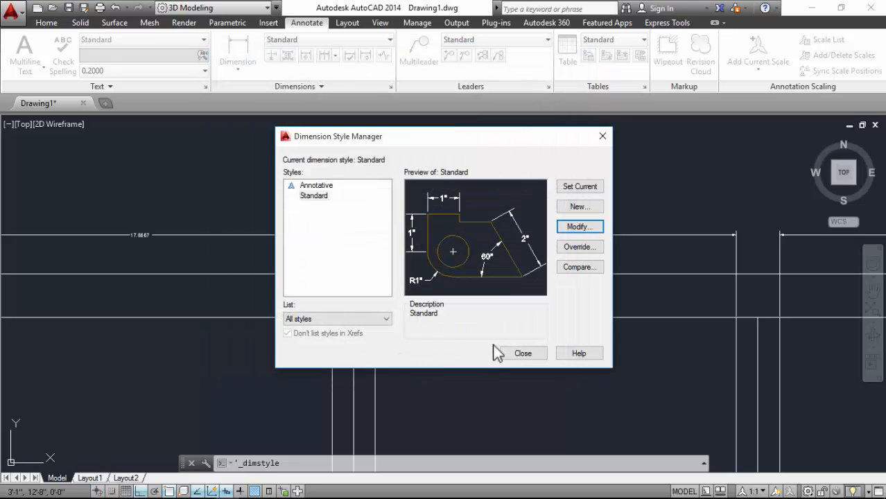
# - Set the Standard dimension style's text height to 1 and check the panel dimensions' legibility
pyautogui.click(573, 225)
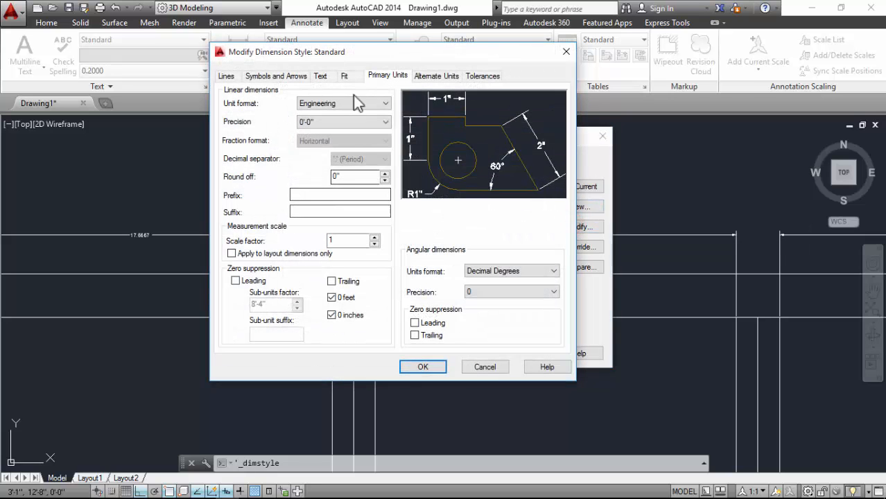
pyautogui.click(321, 76)
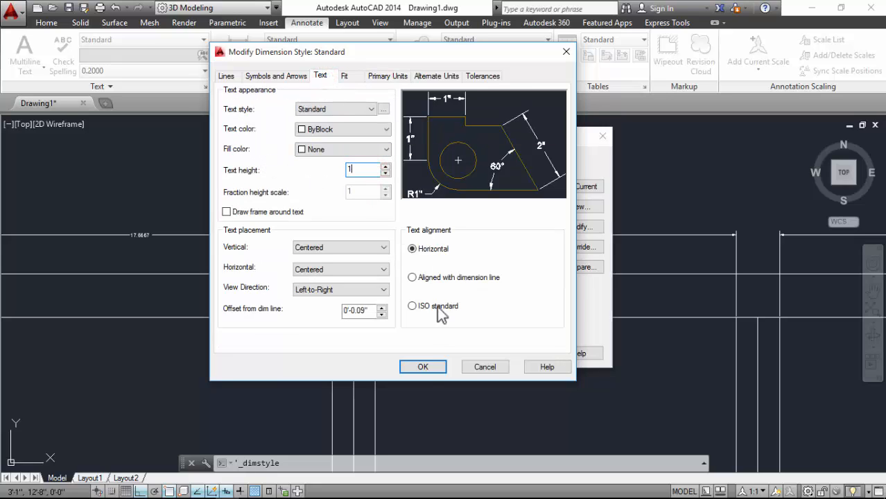
pyautogui.click(425, 367)
pyautogui.click(518, 351)
pyautogui.scroll(-2, 353, 271)
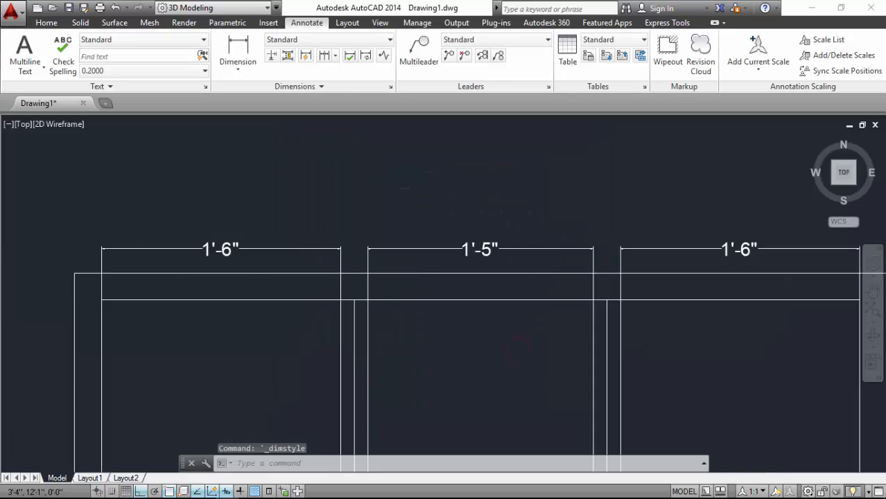
pyautogui.scroll(2, 340, 272)
pyautogui.scroll(-1, 211, 257)
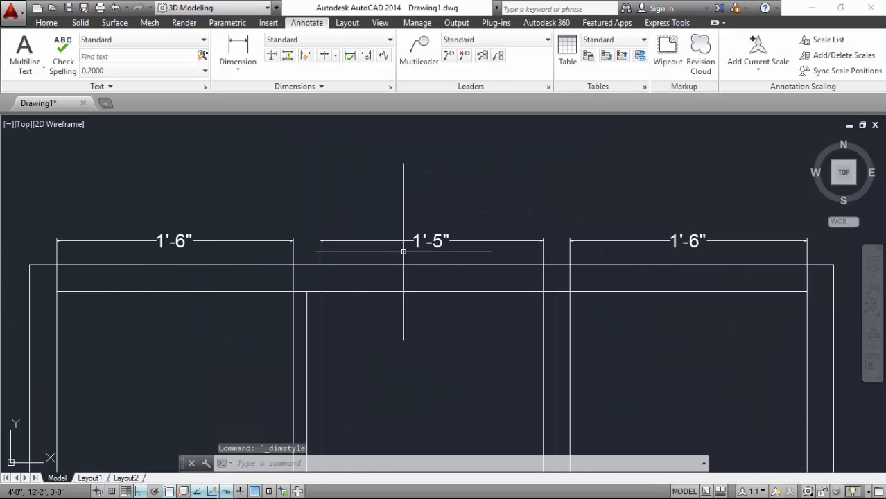
pyautogui.moveTo(288, 223); pyautogui.dragTo(197, 213, button='middle')
pyautogui.scroll(4, 576, 239)
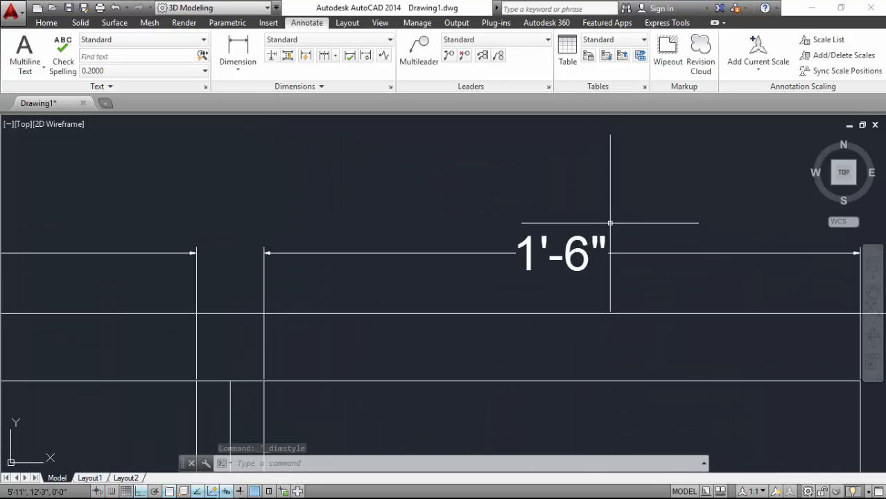
# - Compare the widths of the left, middle and right panels using the dimensions above the frame
pyautogui.scroll(-5, 469, 237)
pyautogui.scroll(3, 263, 208)
pyautogui.scroll(-2, 241, 183)
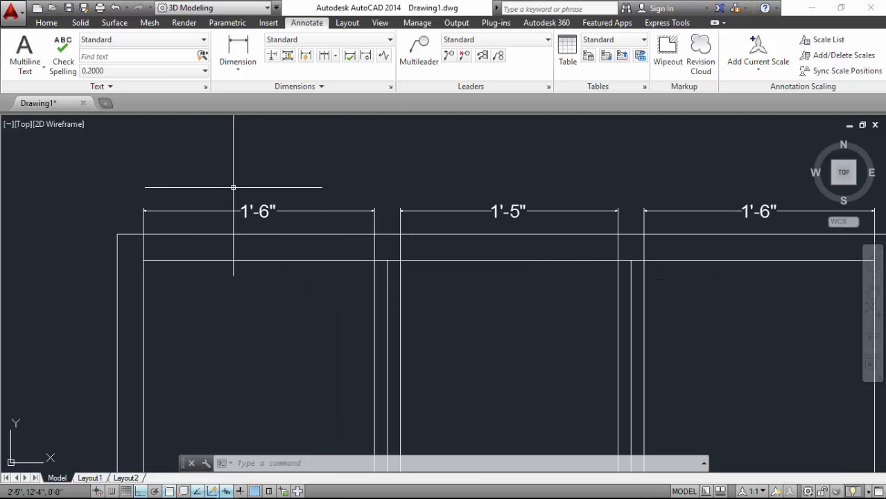
pyautogui.scroll(-2, 247, 218)
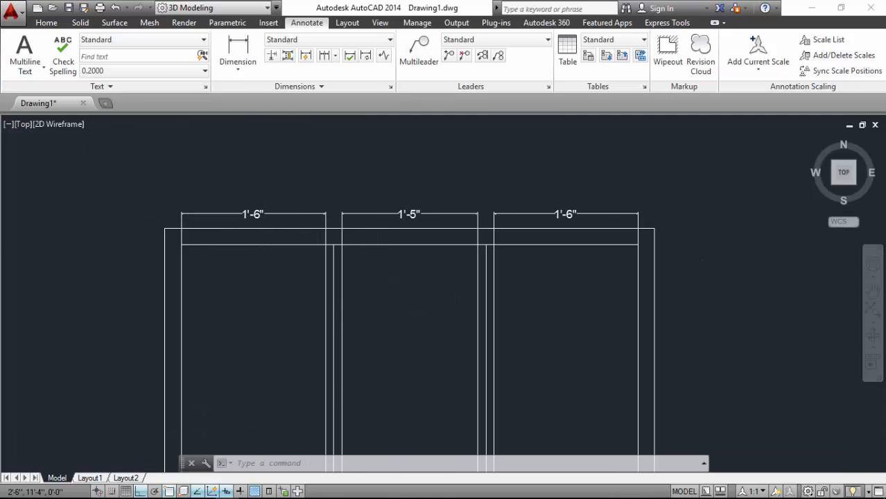
pyautogui.moveTo(262, 299); pyautogui.dragTo(260, 276, button='middle')
pyautogui.scroll(2, 331, 272)
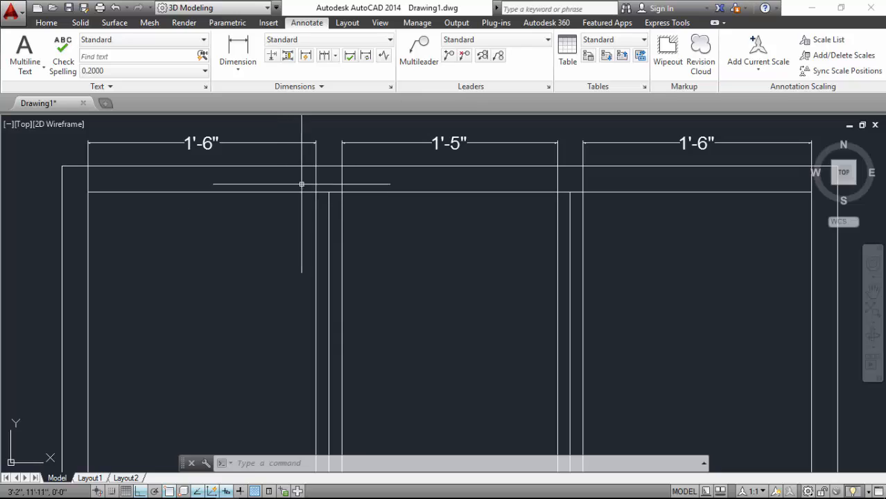
pyautogui.scroll(-2, 179, 154)
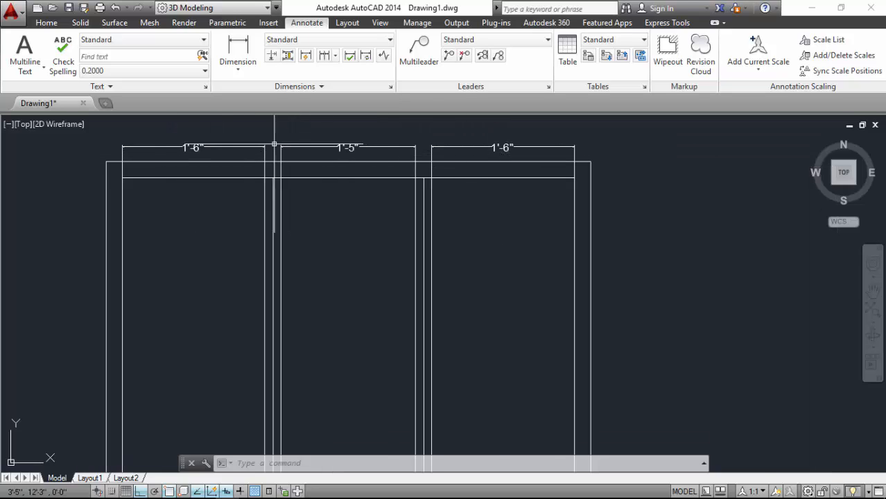
pyautogui.scroll(2, 295, 145)
pyautogui.scroll(-1, 305, 205)
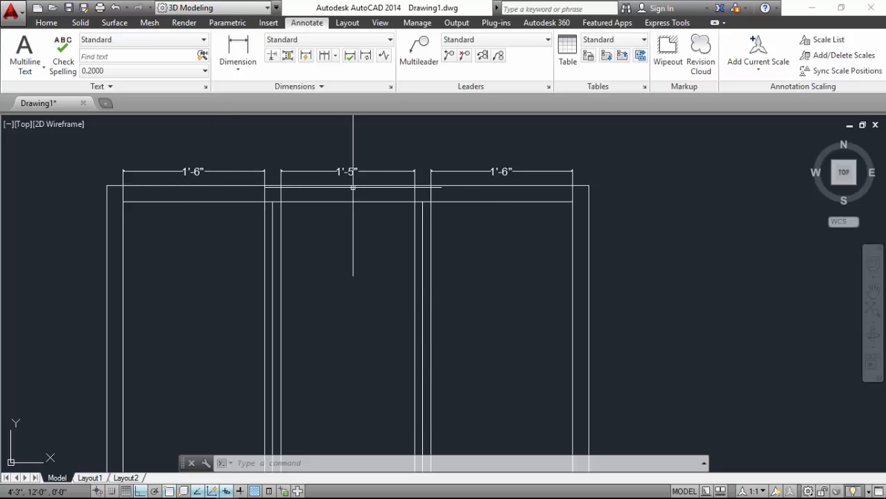
# - Erase the three panel width dimensions above the frame and the six vertical divider lines inside it
pyautogui.click(500, 147)
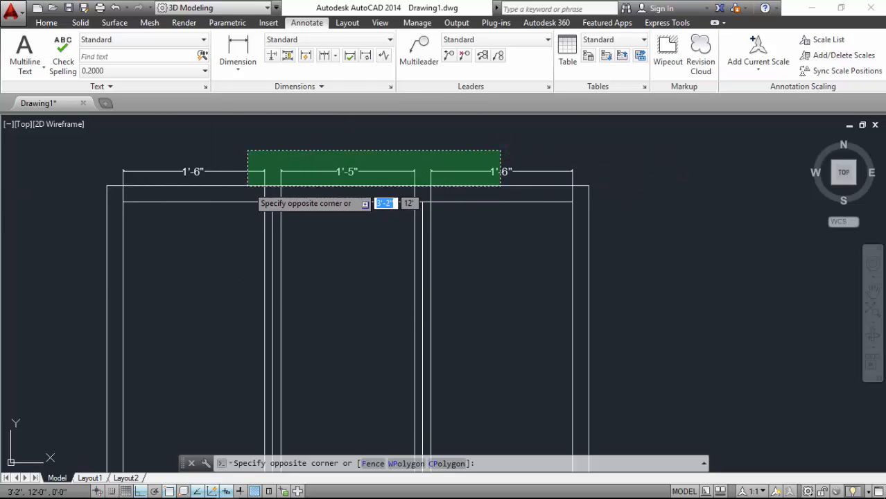
pyautogui.click(242, 180)
pyautogui.press('Delete')
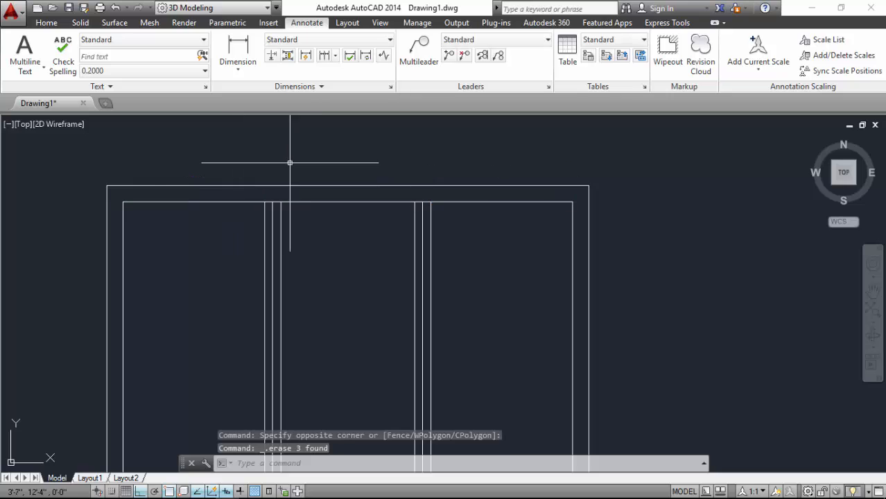
pyautogui.click(465, 240)
pyautogui.click(204, 292)
pyautogui.press('Delete')
pyautogui.scroll(-2, 227, 178)
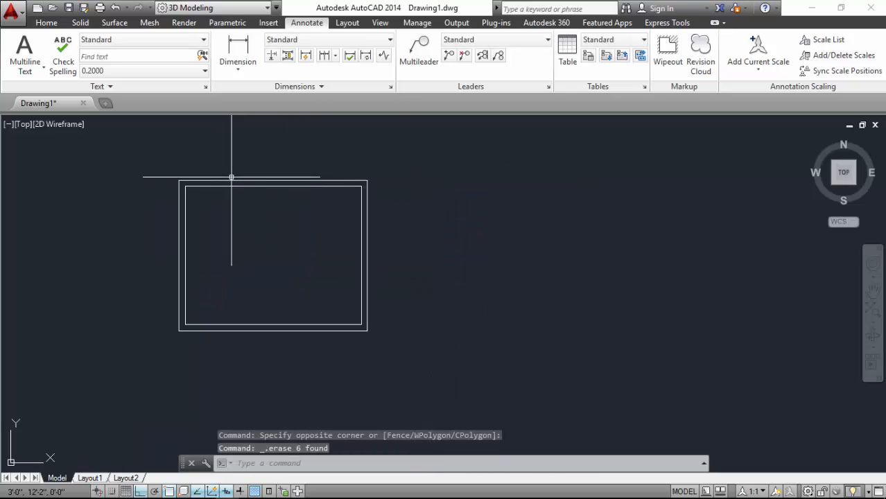
pyautogui.scroll(3, 222, 286)
pyautogui.scroll(-2, 238, 275)
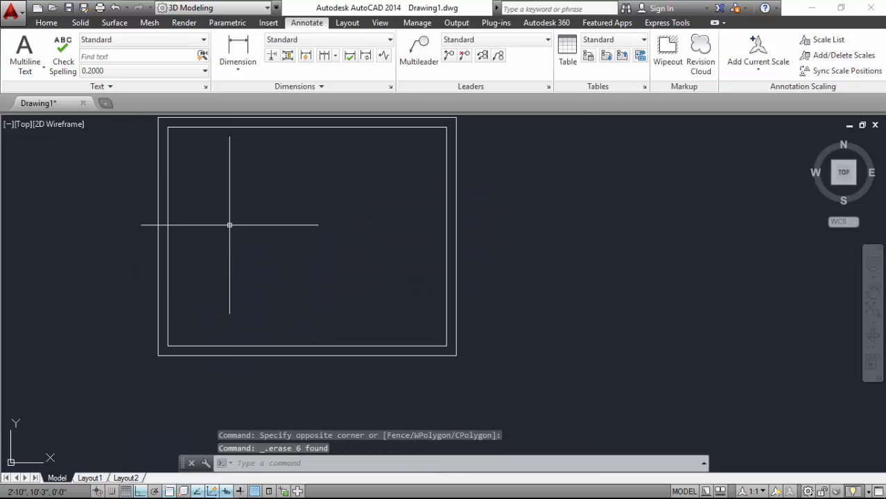
pyautogui.click(43, 23)
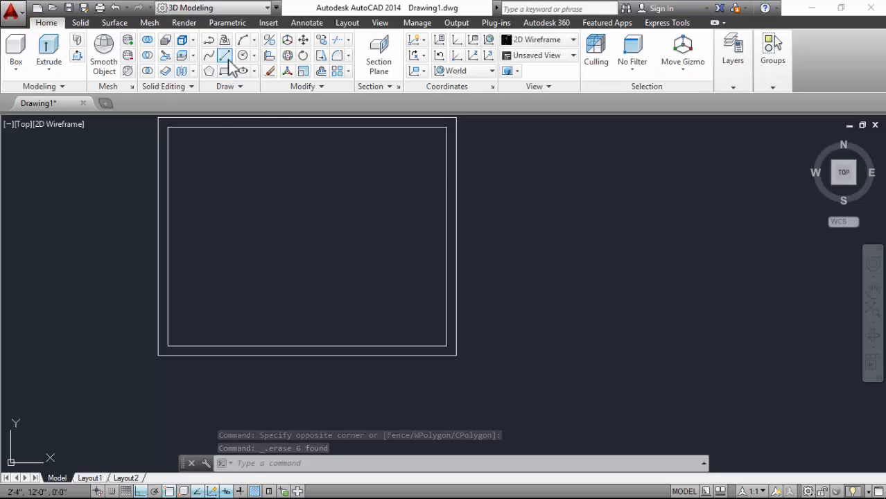
pyautogui.click(224, 56)
pyautogui.scroll(4, 486, 375)
pyautogui.scroll(-3, 388, 326)
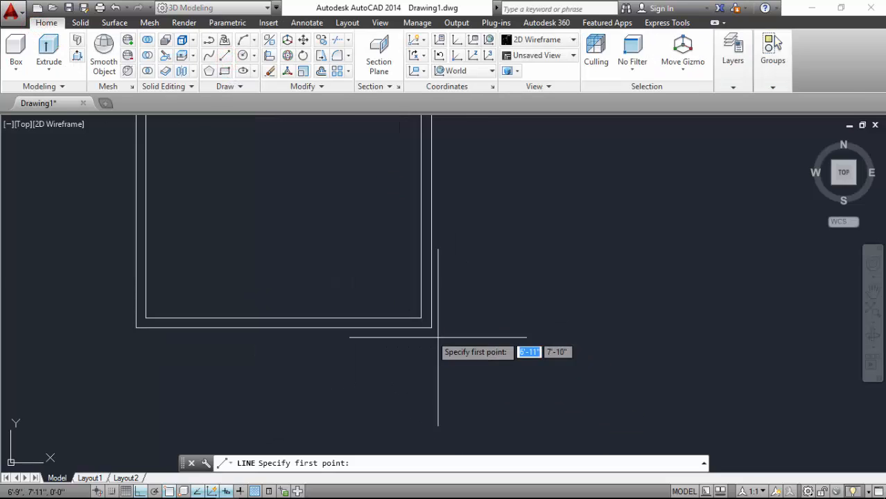
pyautogui.press('Escape')
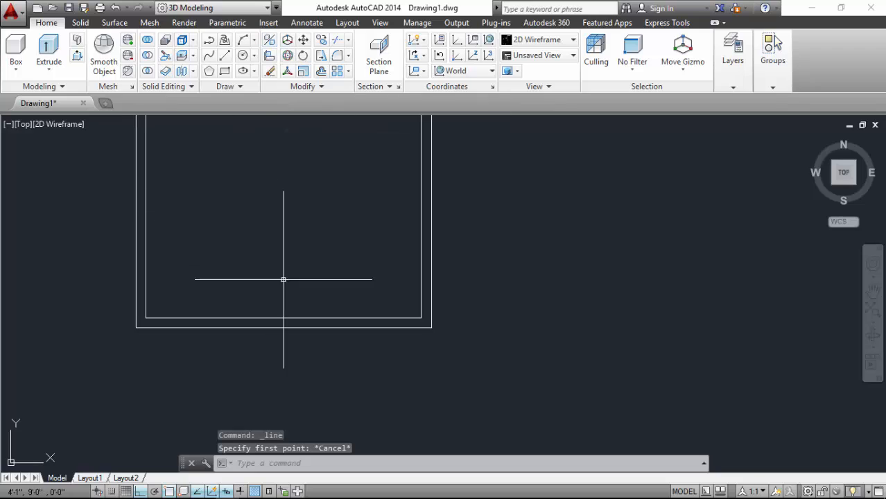
# - Stretch the right end of the inner frame's bottom line outward by 1 inch
pyautogui.scroll(4, 329, 330)
pyautogui.click(348, 303)
pyautogui.scroll(-2, 210, 312)
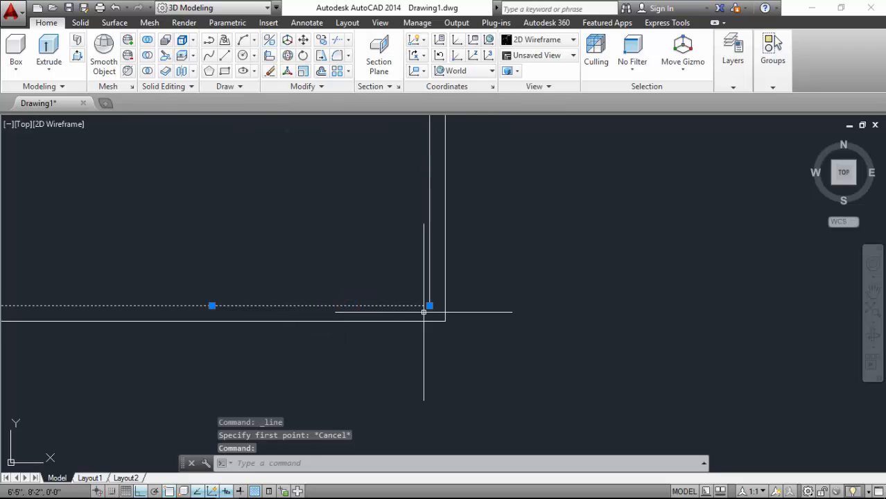
pyautogui.scroll(2, 424, 312)
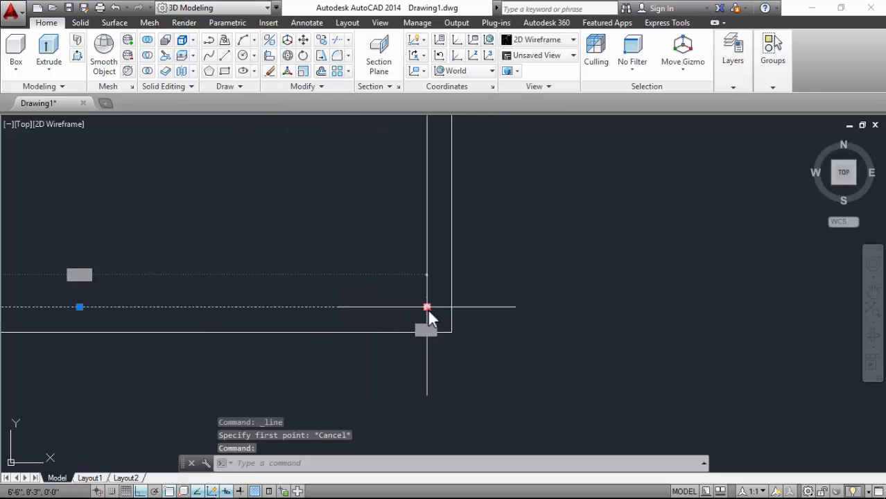
pyautogui.click(428, 307)
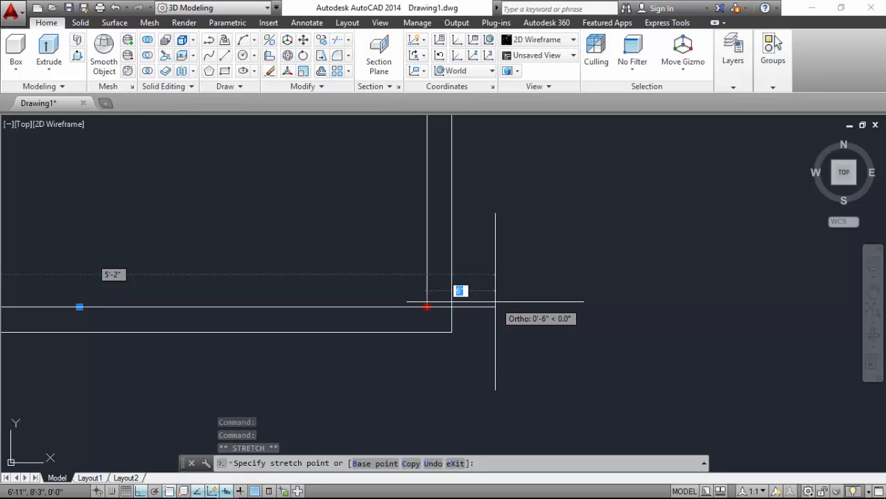
pyautogui.write('1')
pyautogui.write('1')
pyautogui.press('Return')
pyautogui.scroll(-3, 504, 316)
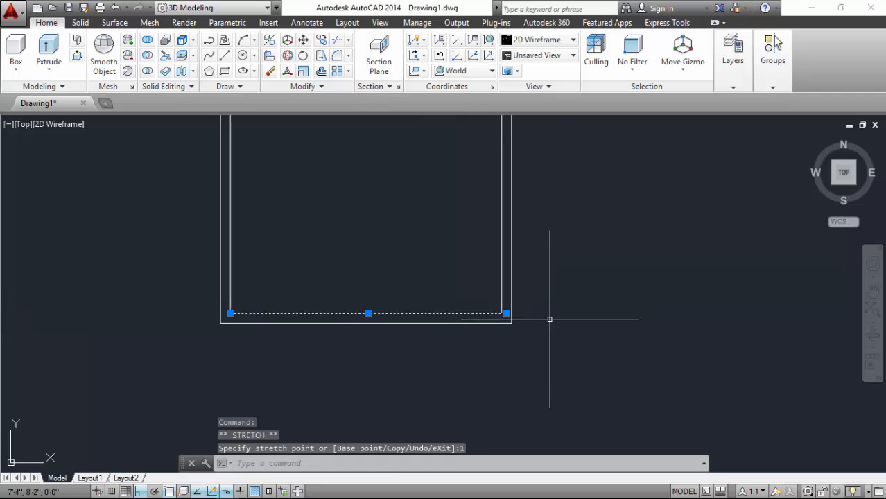
# - Stretch the left end of the inner frame's bottom line outward by 1 inch and deselect the line
pyautogui.scroll(5, 300, 306)
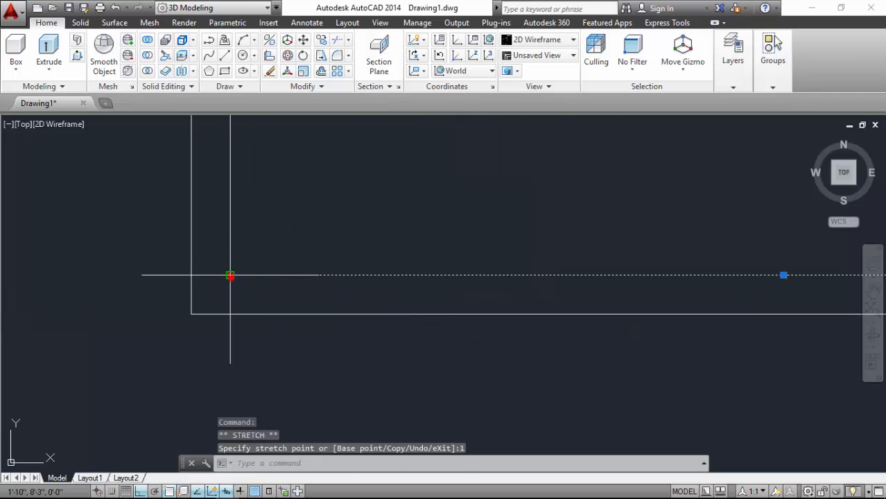
pyautogui.click(231, 275)
pyautogui.press('Return')
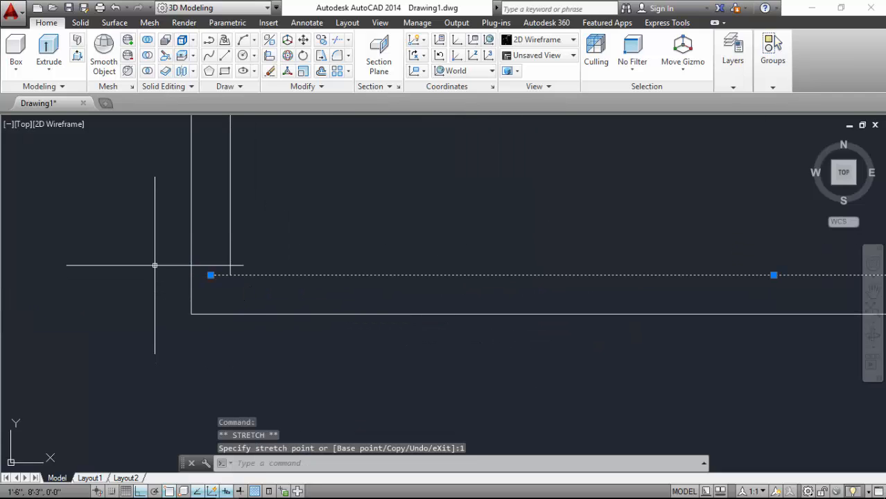
pyautogui.press('Escape')
pyautogui.scroll(-4, 223, 253)
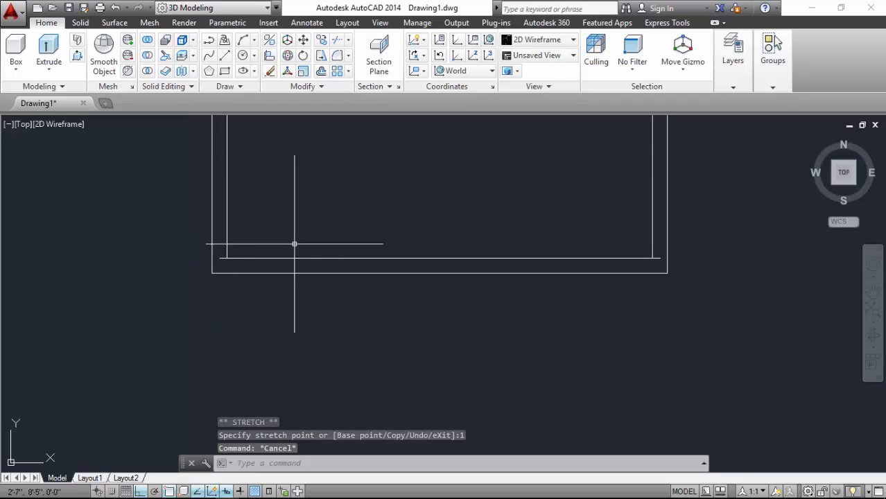
pyautogui.press('Escape')
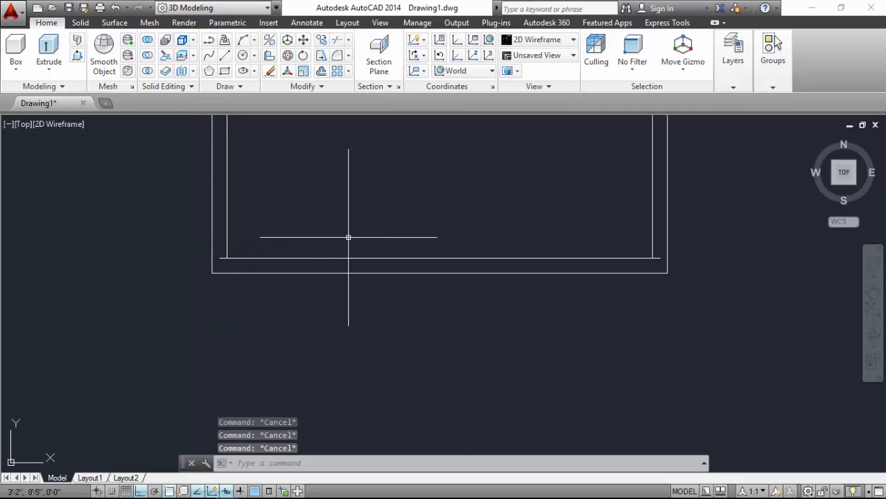
# - Try to explode the extended bottom line of the inner frame
pyautogui.write('xplo')
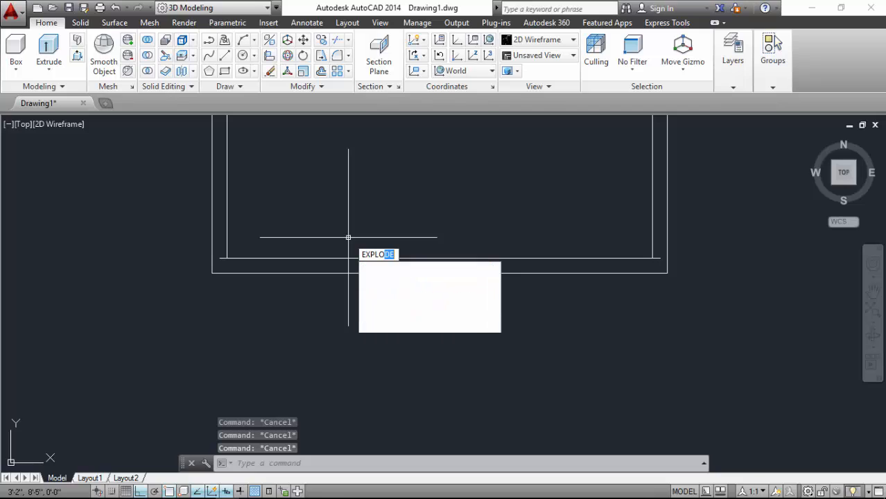
pyautogui.press('Return')
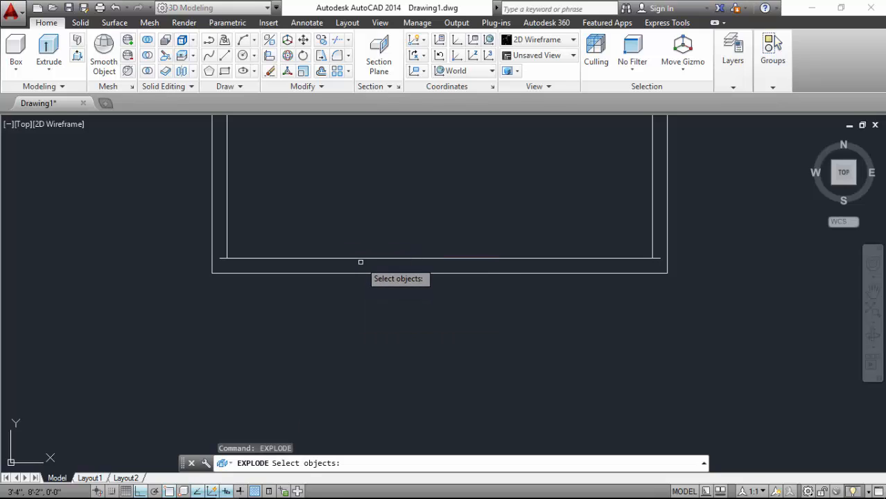
pyautogui.click(362, 258)
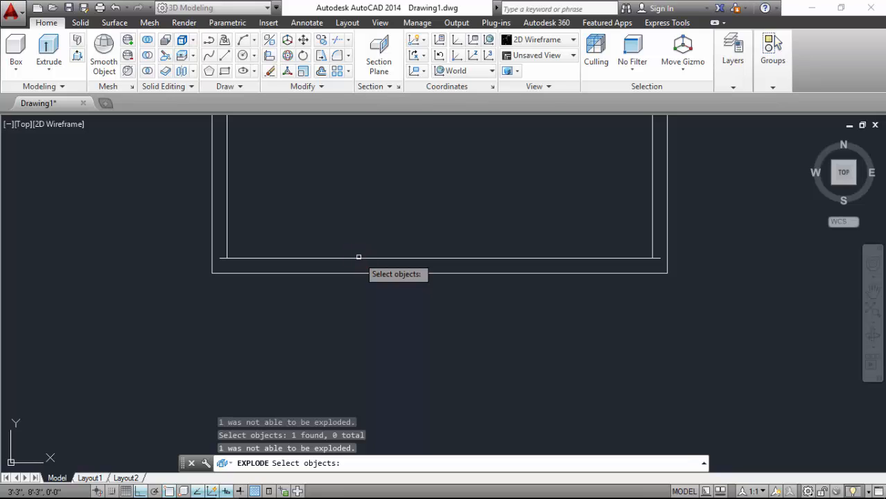
pyautogui.press('Escape')
pyautogui.press('Escape')
pyautogui.click(353, 259)
pyautogui.press('Escape')
pyautogui.press('Escape')
pyautogui.press('Escape')
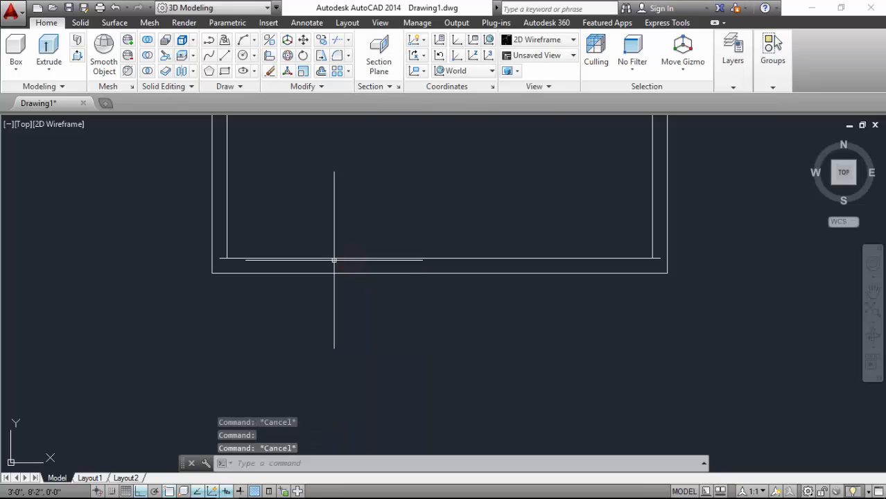
pyautogui.write('pw')
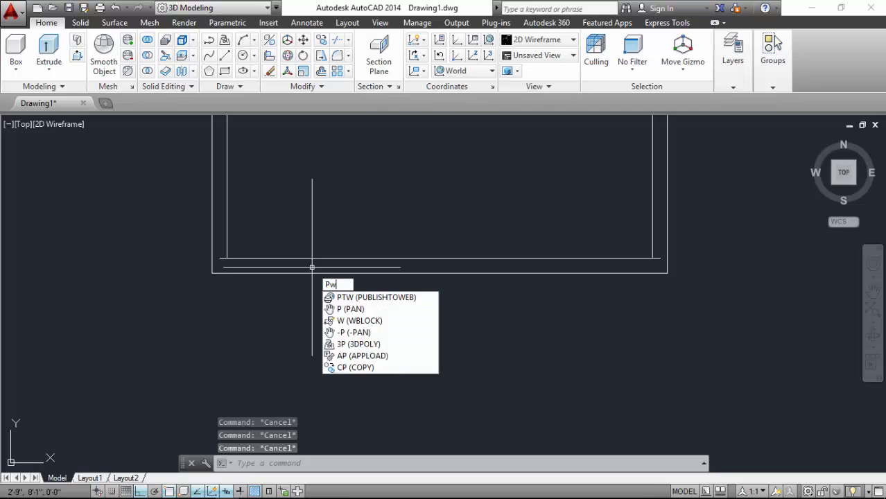
pyautogui.press('BackSpace')
pyautogui.press('BackSpace')
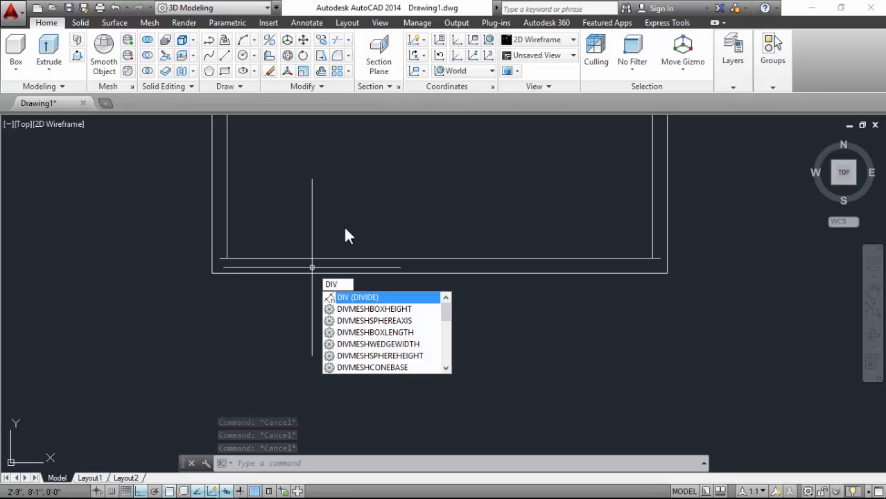
# - Divide the extended inner bottom line into 3 equal segments with the Divide command
pyautogui.press('Return')
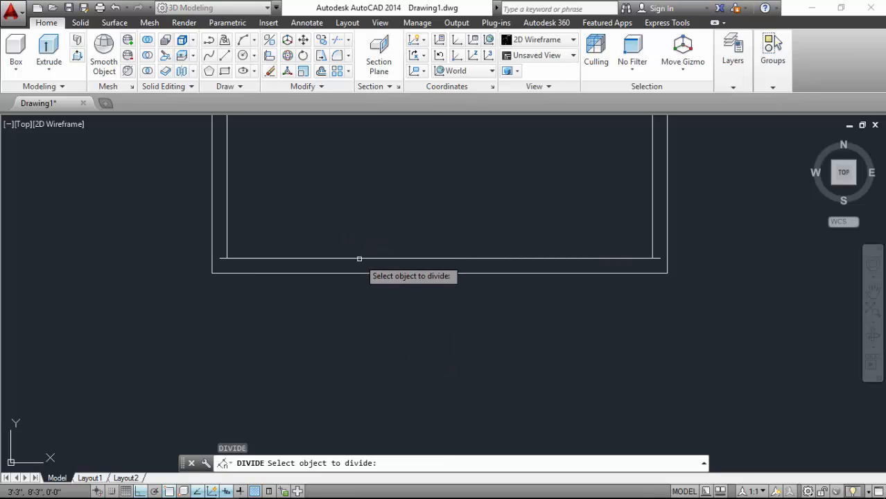
pyautogui.click(359, 258)
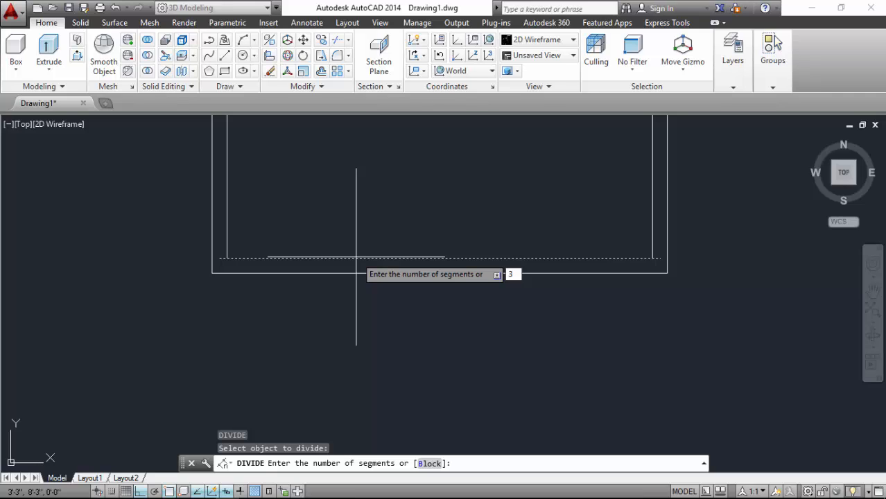
pyautogui.press('Return')
pyautogui.scroll(-2, 297, 330)
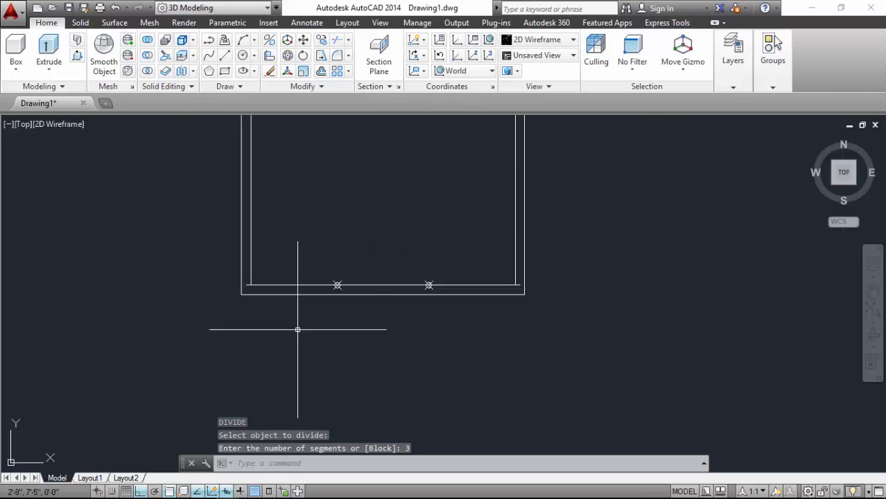
# - Draw a vertical line from the left division point up to the top edge of the inner frame
pyautogui.scroll(3, 305, 270)
pyautogui.click(224, 56)
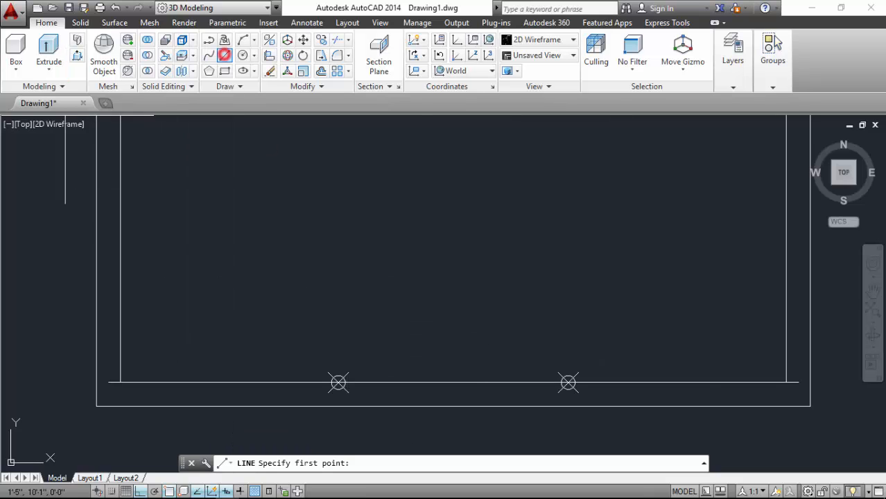
pyautogui.scroll(3, 336, 387)
pyautogui.click(323, 397)
pyautogui.scroll(-4, 327, 396)
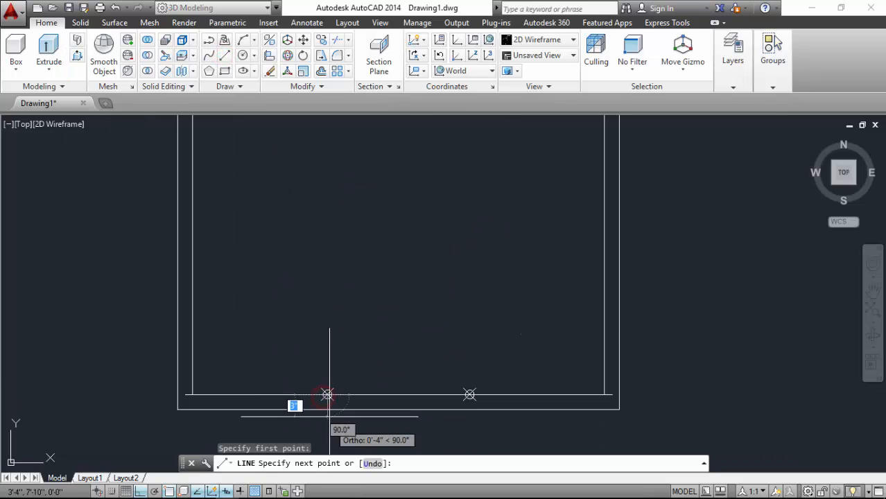
pyautogui.scroll(4, 312, 244)
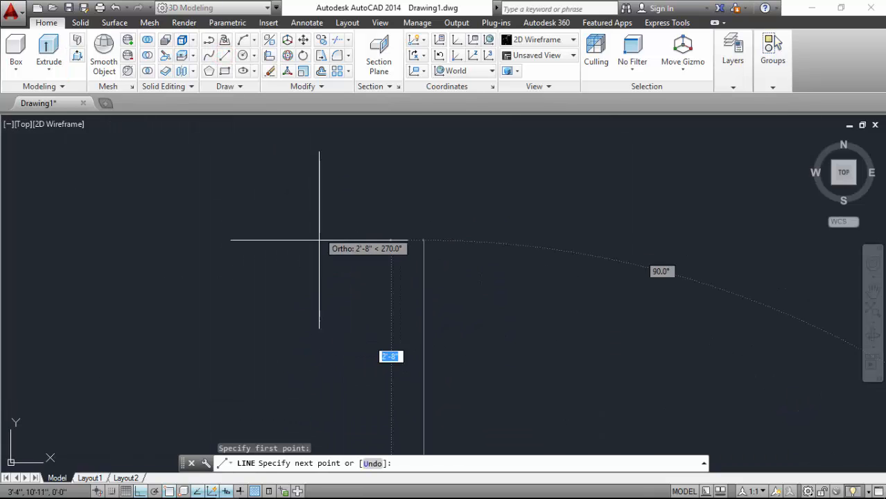
pyautogui.click(351, 193)
pyautogui.press('Return')
pyautogui.scroll(-4, 271, 220)
# - Draw a vertical line from the right division point up to the top edge of the inner frame
pyautogui.scroll(8, 337, 315)
pyautogui.press('Return')
pyautogui.click(332, 293)
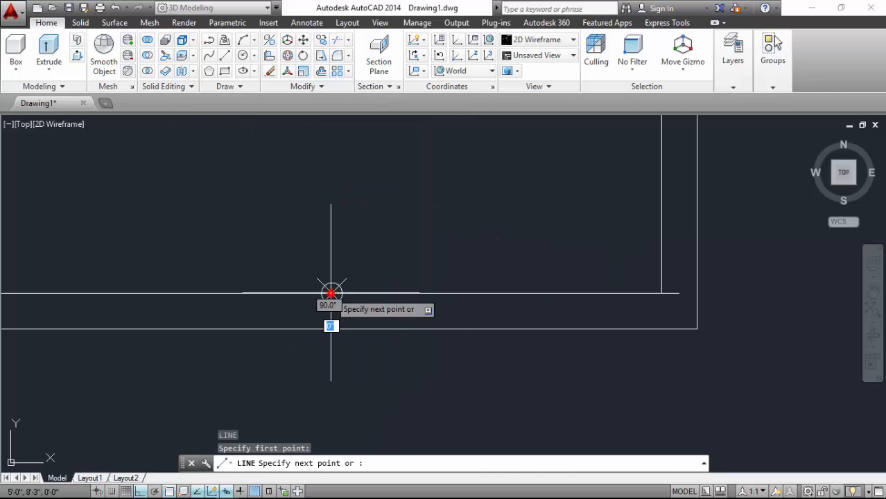
pyautogui.scroll(-4, 326, 333)
pyautogui.scroll(5, 350, 218)
pyautogui.click(347, 204)
pyautogui.scroll(-3, 346, 200)
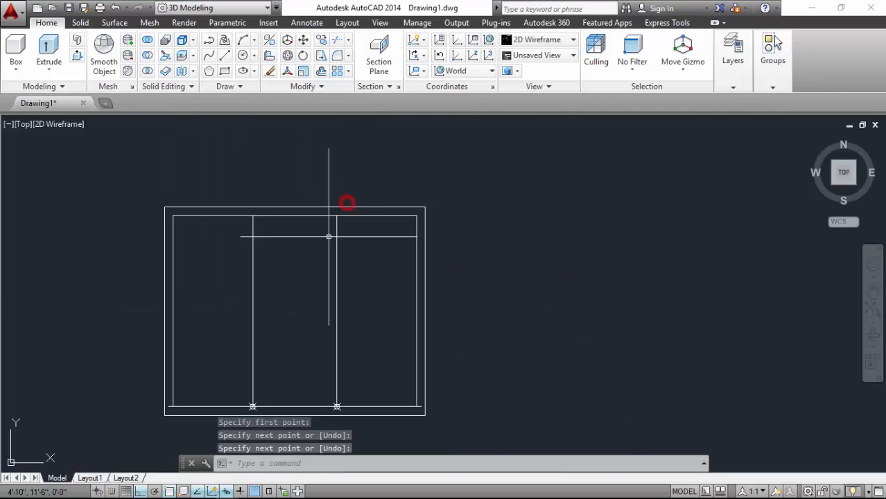
pyautogui.press('Return')
pyautogui.scroll(3, 261, 258)
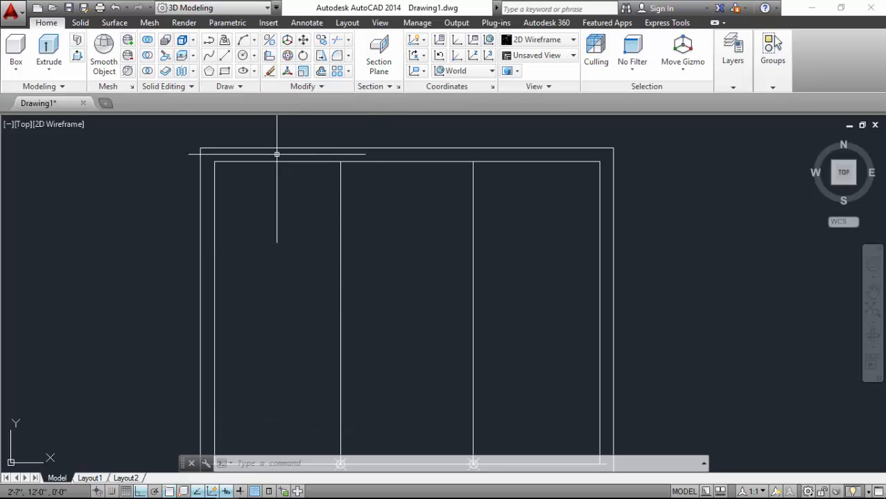
# - Offset the left divider line 1 inch to both sides
pyautogui.write('off')
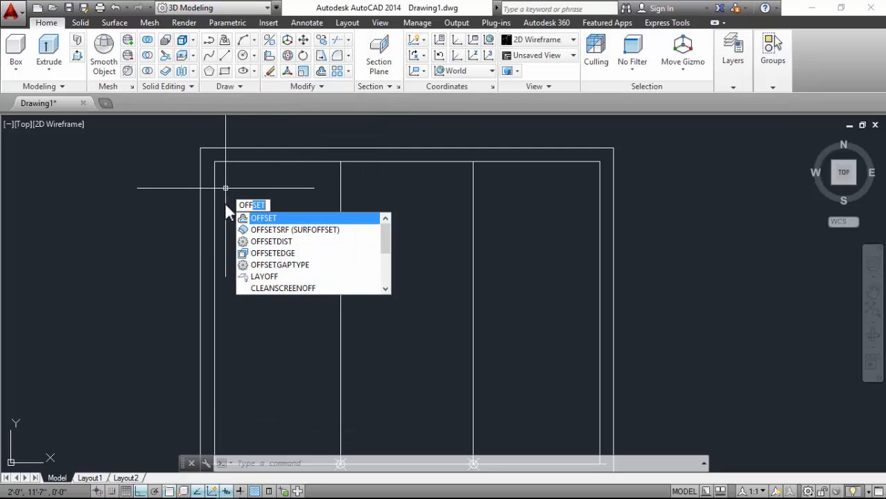
pyautogui.press('Return')
pyautogui.write('1')
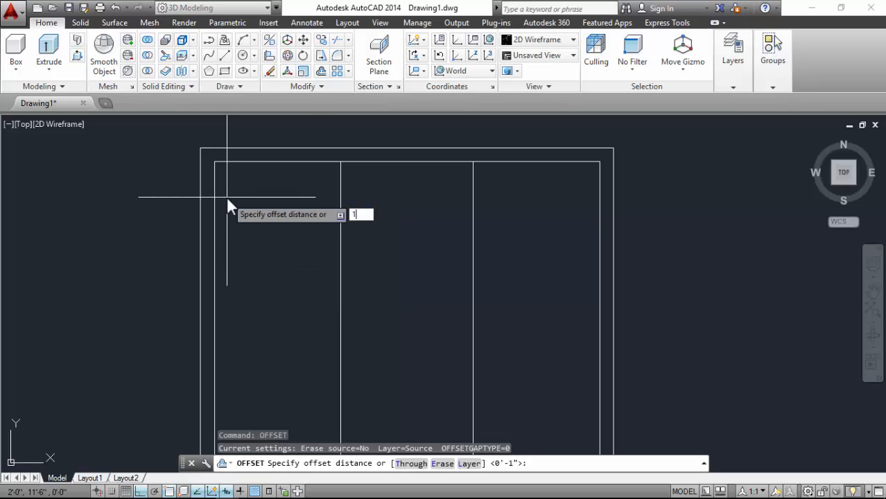
pyautogui.press('Return')
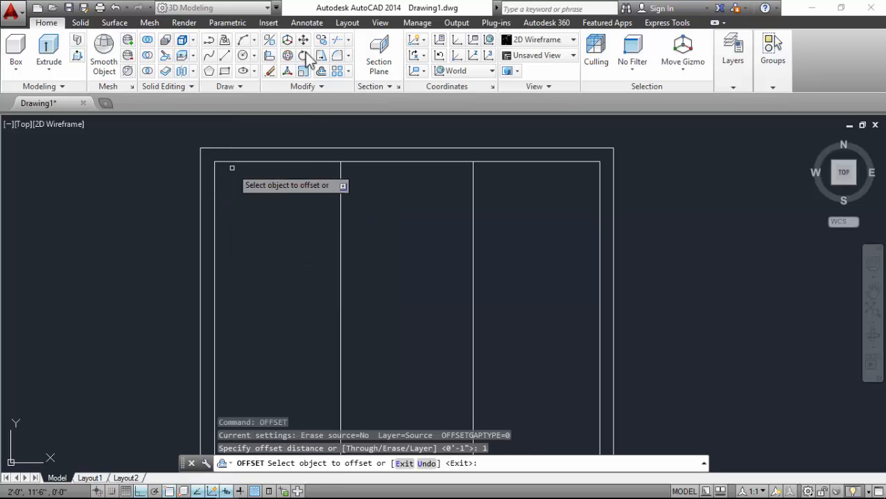
pyautogui.click(339, 202)
pyautogui.click(402, 199)
pyautogui.click(340, 200)
pyautogui.click(231, 221)
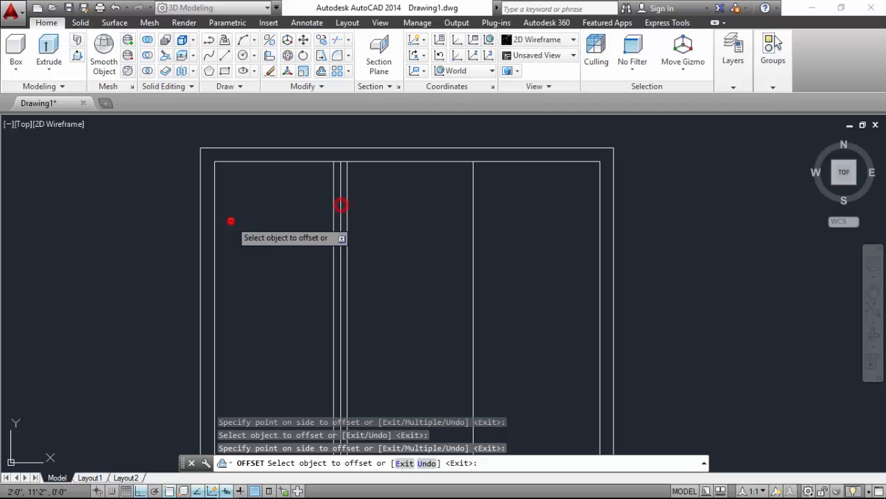
# - Offset the right divider line to both sides by the same 1-inch distance
pyautogui.click(475, 234)
pyautogui.click(473, 228)
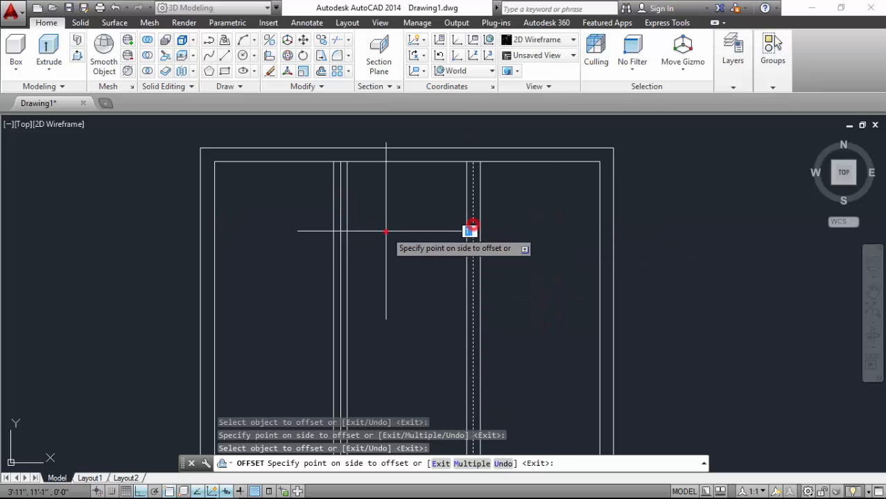
pyautogui.click(386, 231)
pyautogui.press('Return')
pyautogui.scroll(5, 346, 188)
pyautogui.click(329, 172)
pyautogui.click(292, 198)
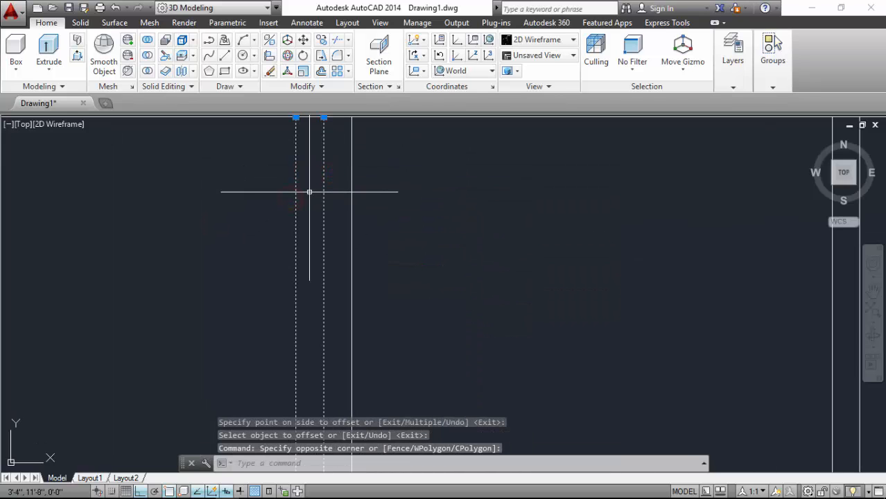
pyautogui.press('Escape')
pyautogui.scroll(-3, 327, 272)
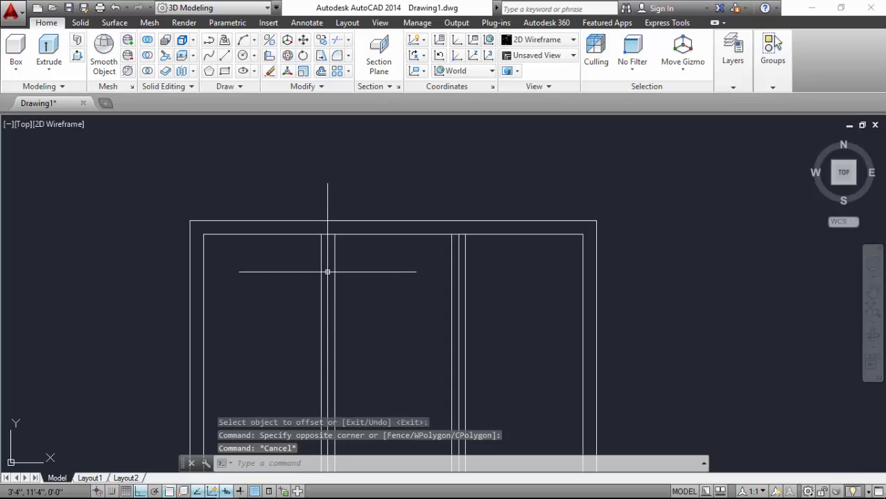
# - Add a linear dimension above the frame for the left panel's width, between the inner frame edge and the left divider
pyautogui.click(305, 23)
pyautogui.click(238, 50)
pyautogui.scroll(3, 340, 229)
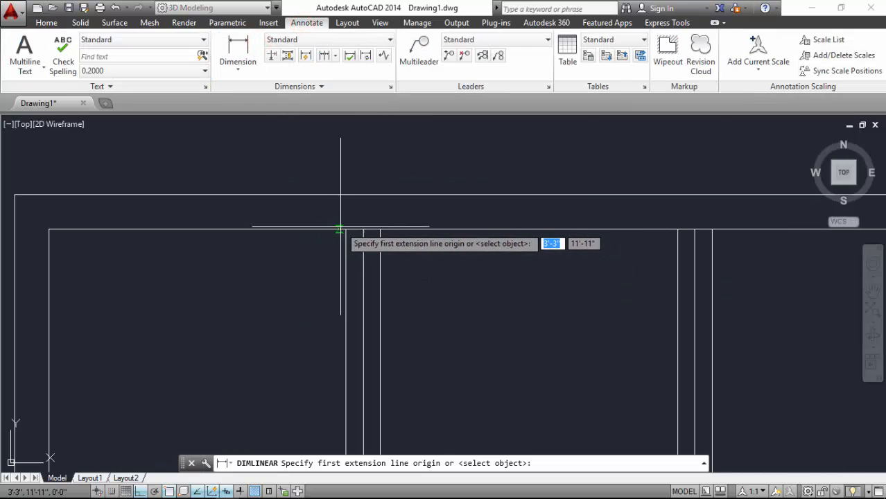
pyautogui.click(347, 229)
pyautogui.click(49, 229)
pyautogui.click(195, 148)
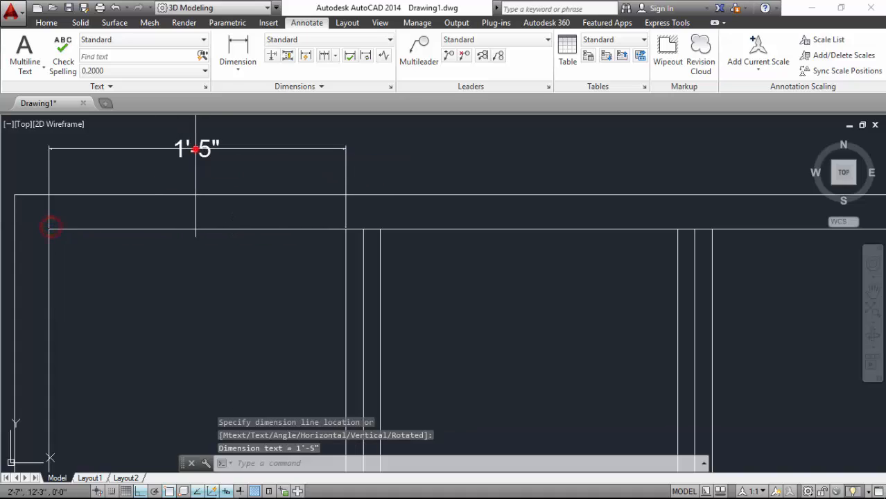
# - Add a linear dimension above the frame for the middle panel's width, between the two dividers
pyautogui.press('Return')
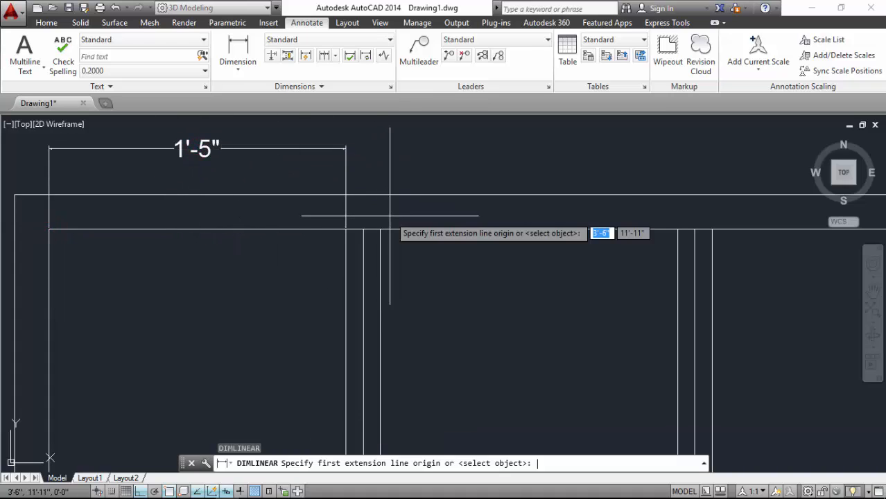
pyautogui.click(381, 229)
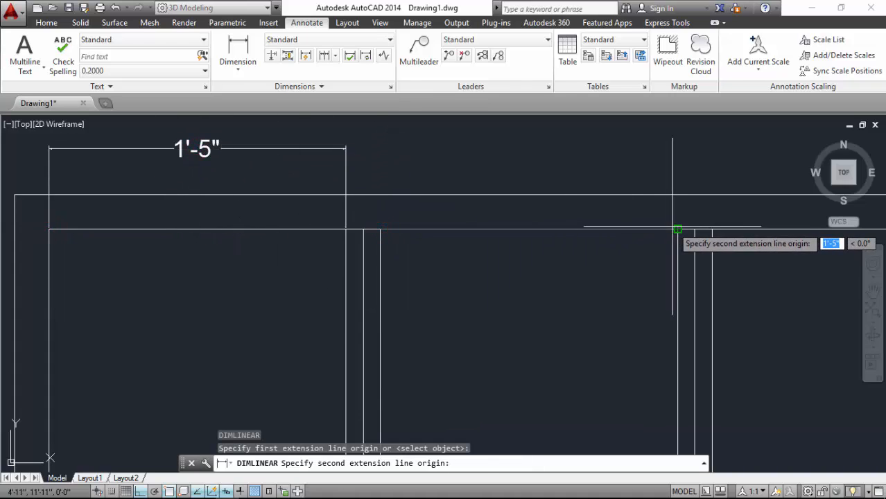
pyautogui.click(678, 229)
pyautogui.click(415, 147)
pyautogui.scroll(-2, 150, 228)
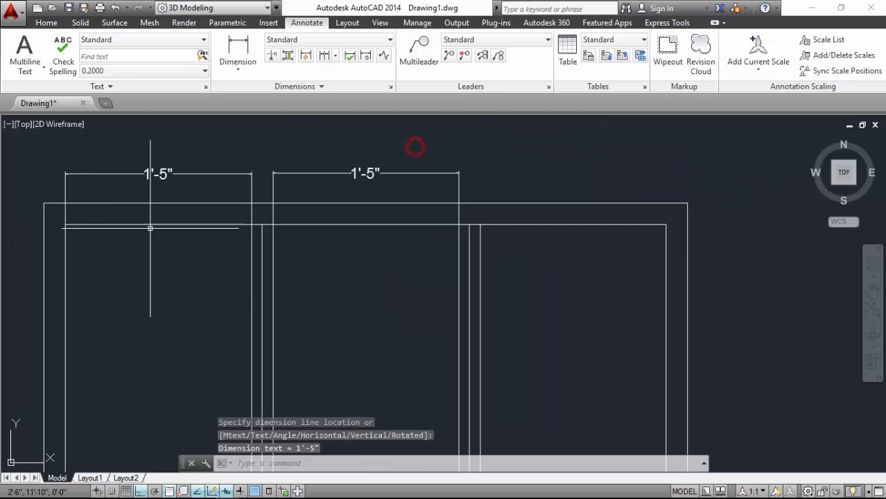
# - Add a linear dimension above the frame for the right panel's width, between the inner frame edge and the right divider
pyautogui.scroll(2, 132, 229)
pyautogui.press('Return')
pyautogui.click(653, 222)
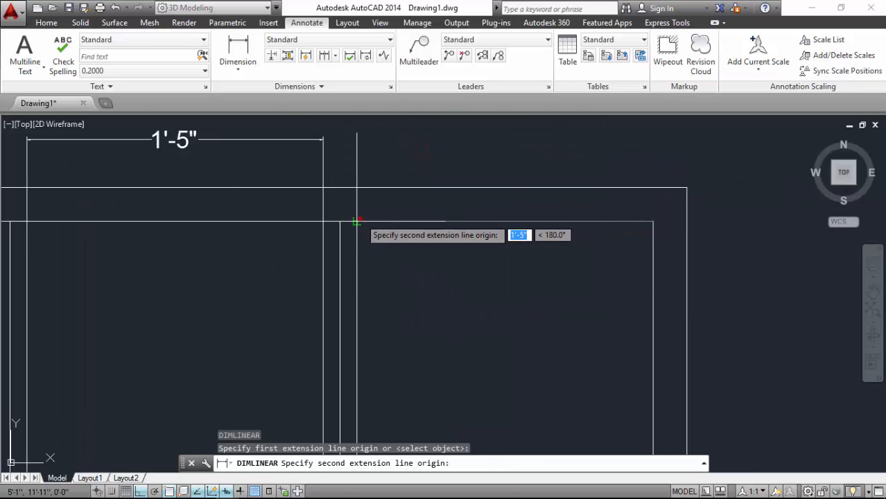
pyautogui.click(358, 219)
pyautogui.click(353, 139)
pyautogui.scroll(-4, 380, 158)
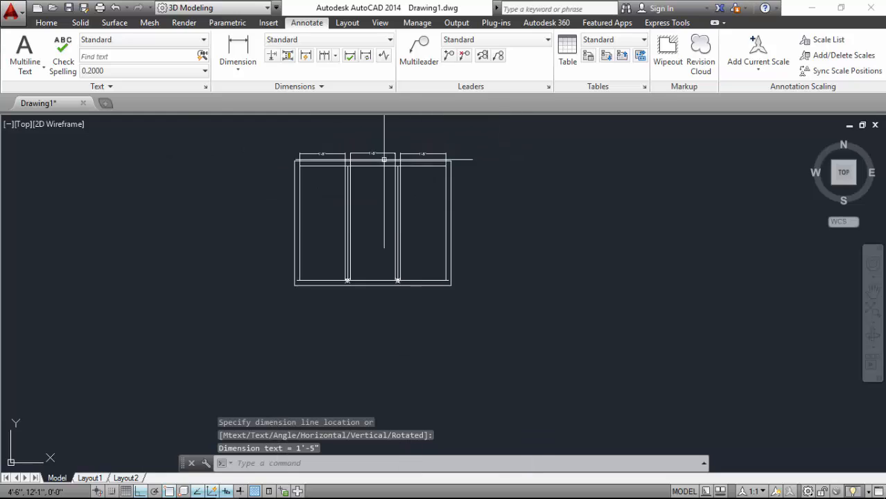
# - Examine the extended bottom line where it passes the inner frame's corners and meets the divider points
pyautogui.scroll(4, 359, 302)
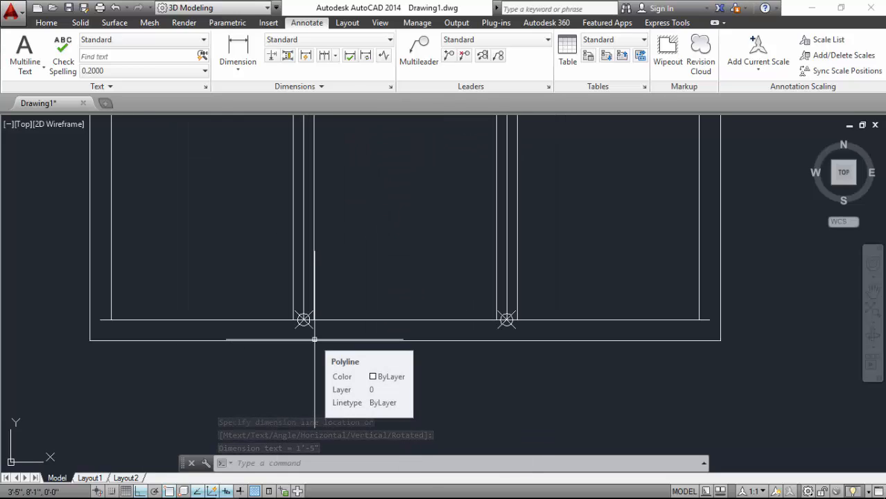
pyautogui.scroll(-2, 356, 340)
pyautogui.scroll(4, 575, 343)
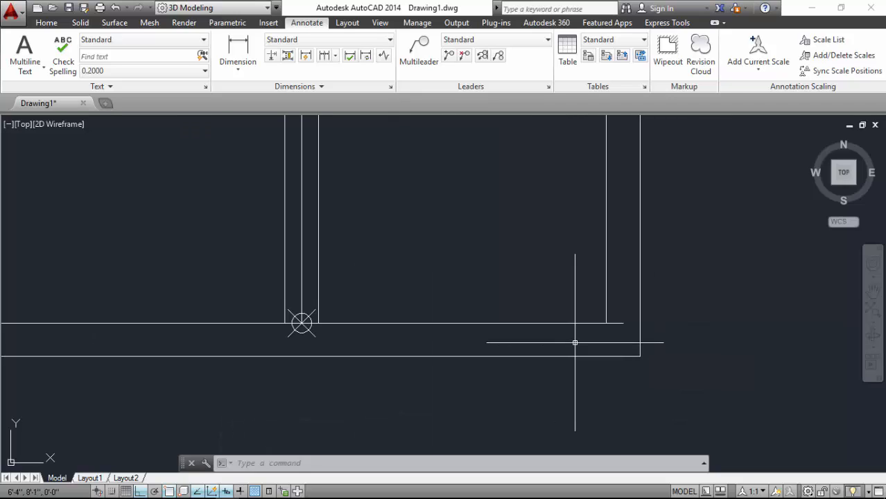
pyautogui.scroll(3, 594, 321)
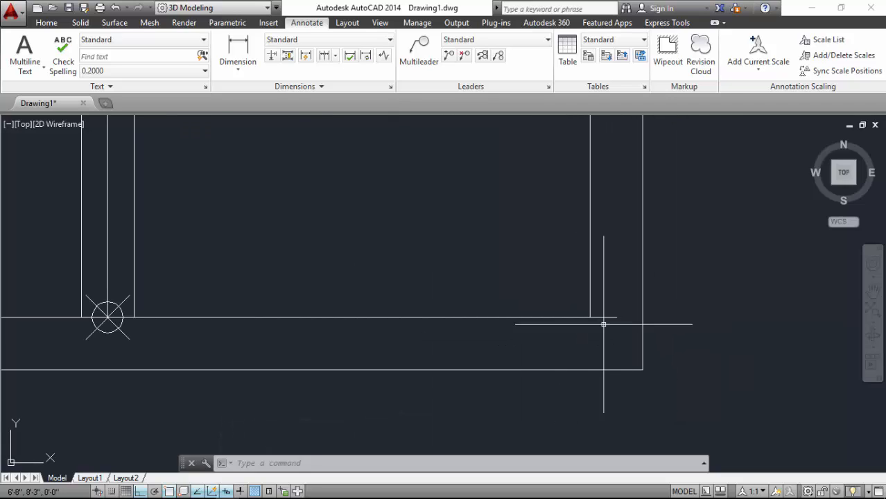
pyautogui.scroll(-2, 566, 346)
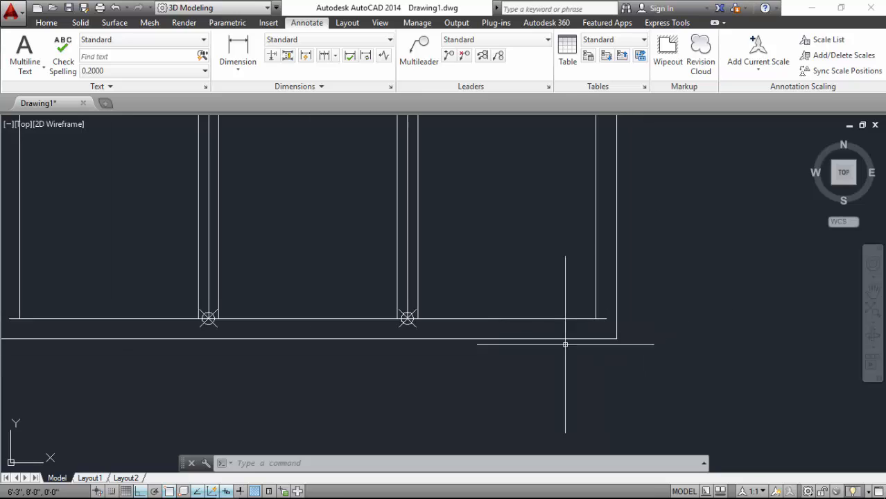
pyautogui.scroll(-2, 371, 277)
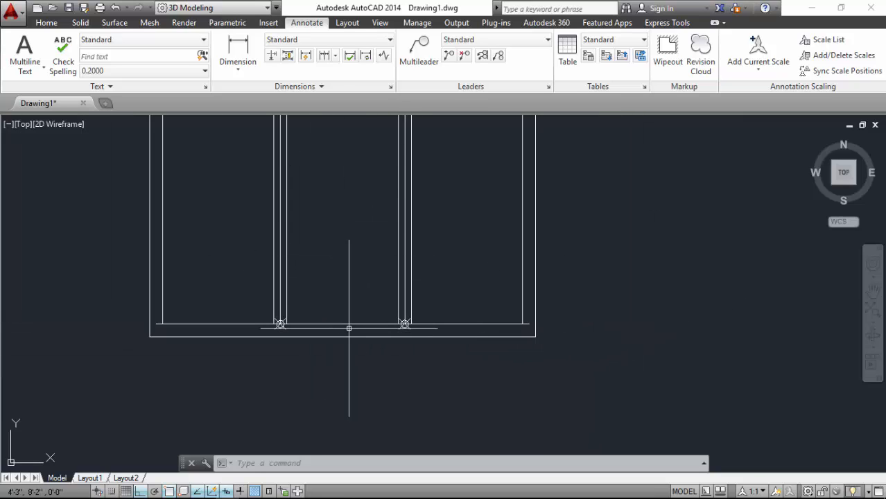
pyautogui.scroll(-1, 339, 390)
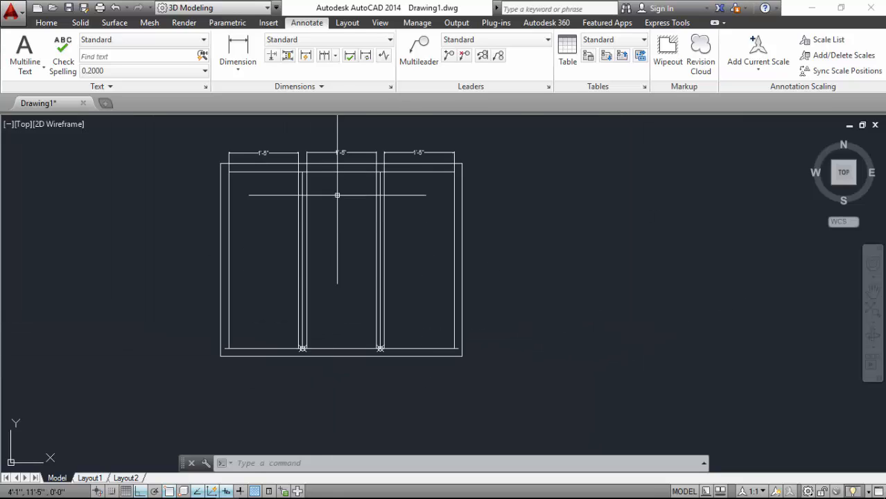
# - Delete the three panel width dimensions above the frame
pyautogui.scroll(3, 297, 157)
pyautogui.scroll(-1, 296, 245)
pyautogui.click(265, 169)
pyautogui.click(616, 191)
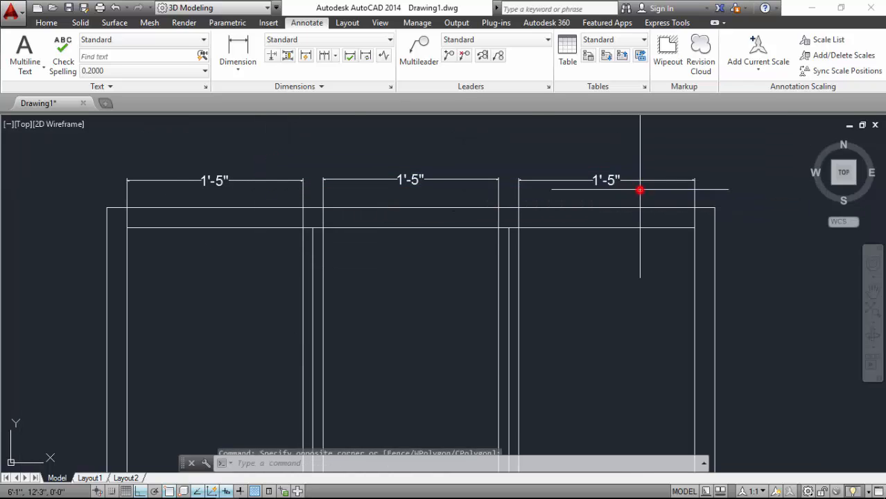
pyautogui.click(574, 154)
pyautogui.click(253, 192)
pyautogui.scroll(-1, 250, 188)
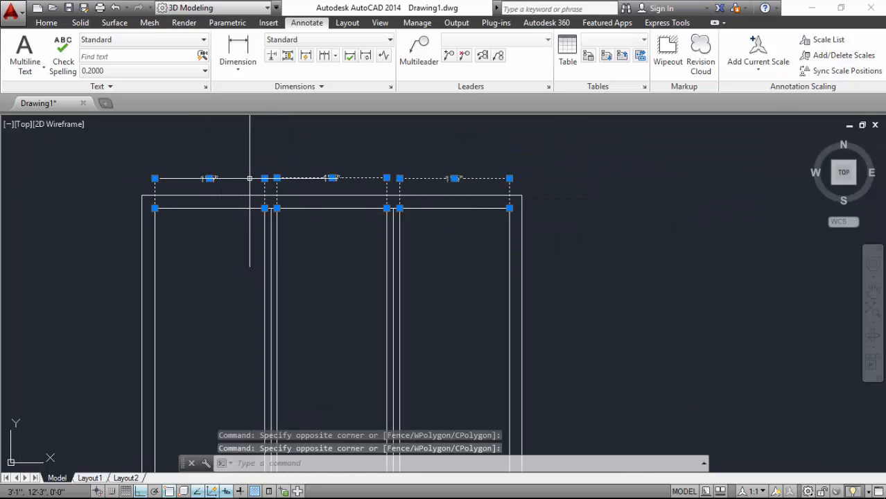
pyautogui.press('Delete')
pyautogui.scroll(-1, 311, 228)
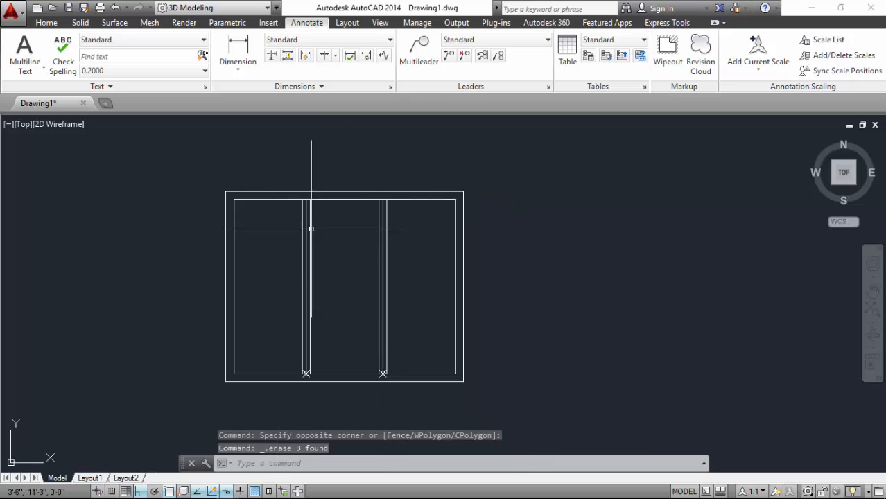
pyautogui.scroll(5, 306, 193)
pyautogui.scroll(-4, 297, 194)
pyautogui.scroll(2, 321, 174)
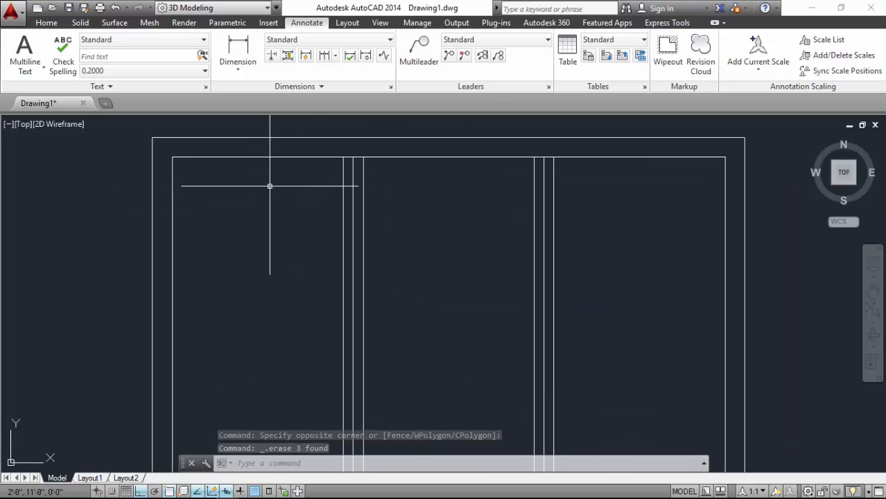
pyautogui.scroll(-2, 269, 184)
pyautogui.scroll(2, 263, 155)
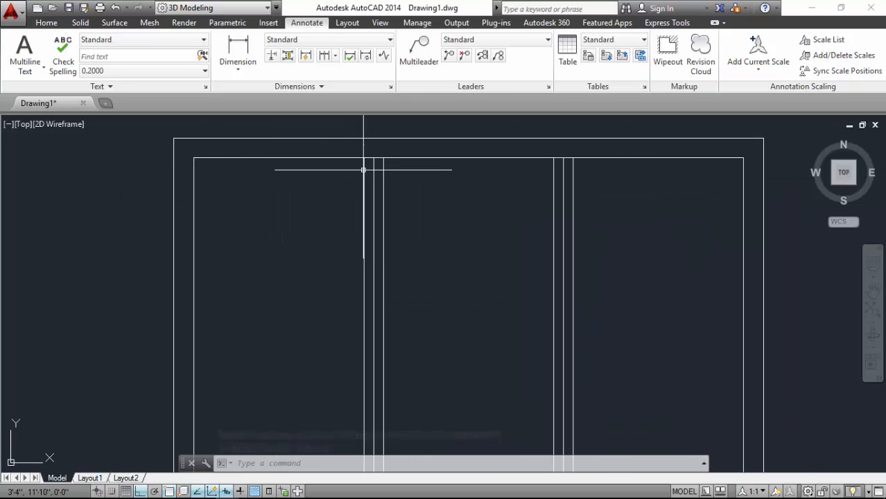
pyautogui.scroll(-1, 283, 164)
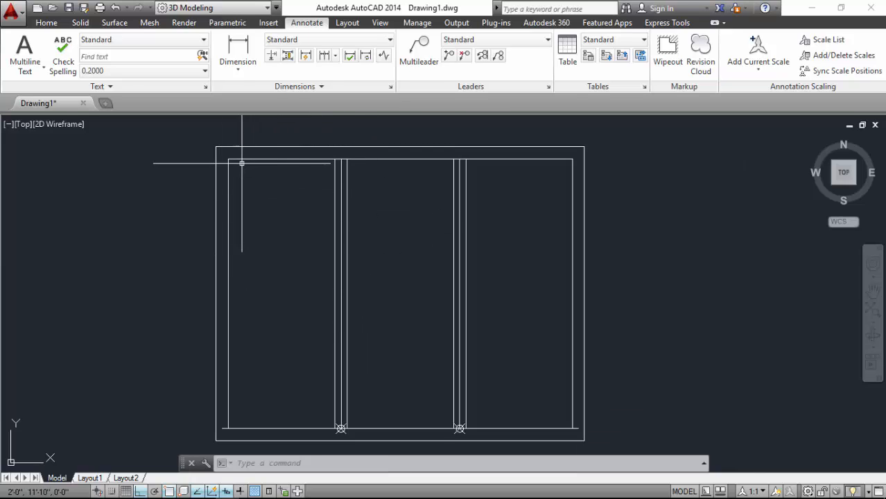
# - Draw a rectangle over the left panel, from the inner frame's top-left corner to the foot of the left divider's near edge
pyautogui.click(46, 23)
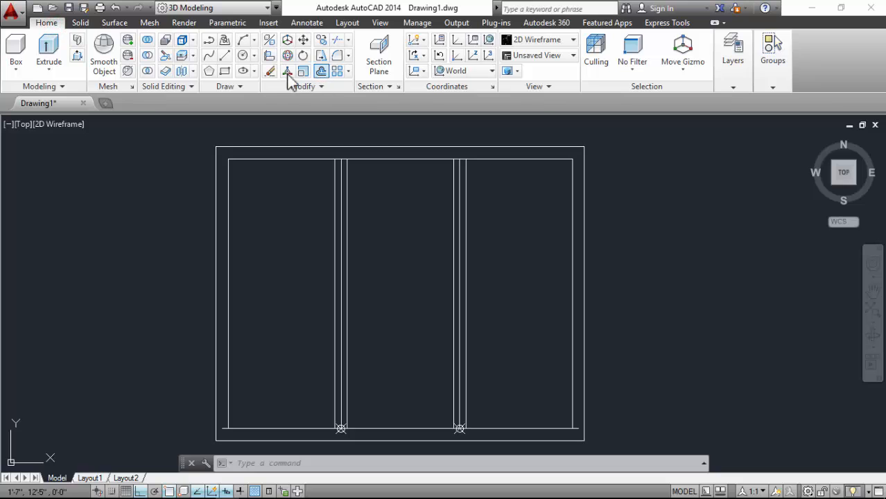
pyautogui.click(225, 71)
pyautogui.scroll(3, 224, 160)
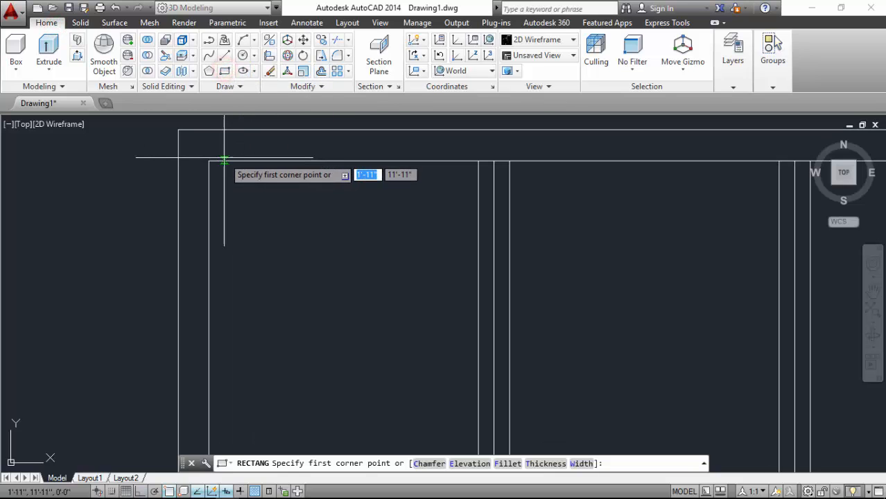
pyautogui.click(208, 158)
pyautogui.scroll(-2, 208, 159)
pyautogui.scroll(3, 353, 281)
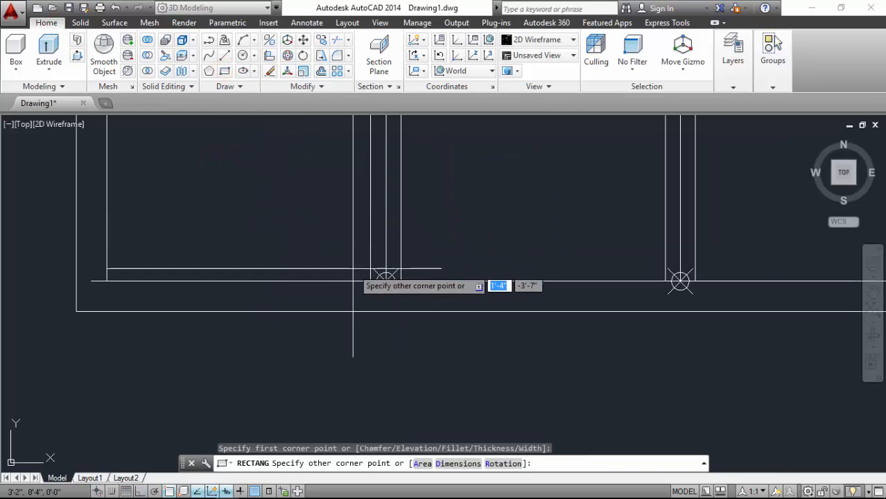
pyautogui.click(374, 281)
pyautogui.scroll(-4, 326, 277)
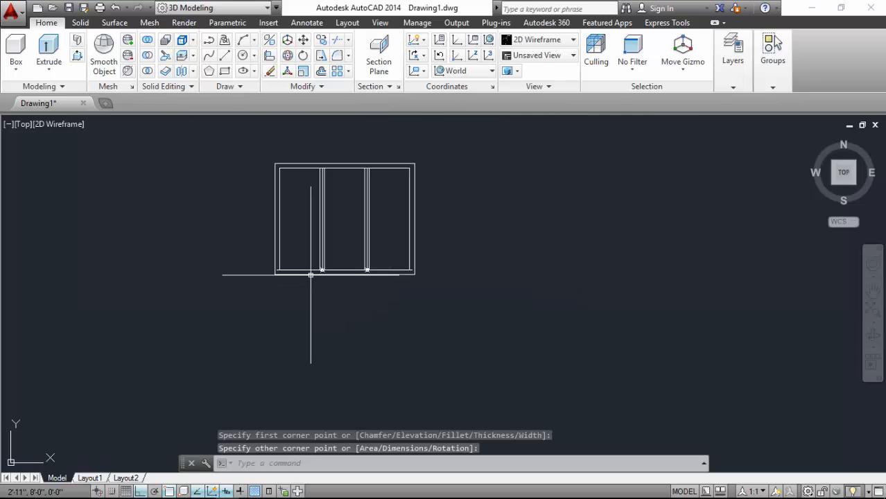
# - Copy the left panel rectangle by its top-left corner onto the middle and right panels
pyautogui.scroll(2, 312, 172)
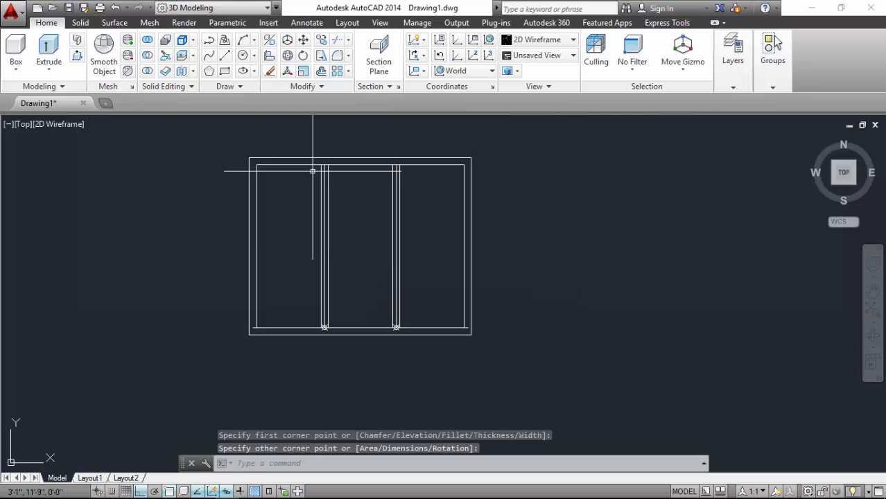
pyautogui.click(326, 43)
pyautogui.scroll(4, 277, 170)
pyautogui.click(307, 148)
pyautogui.press('Return')
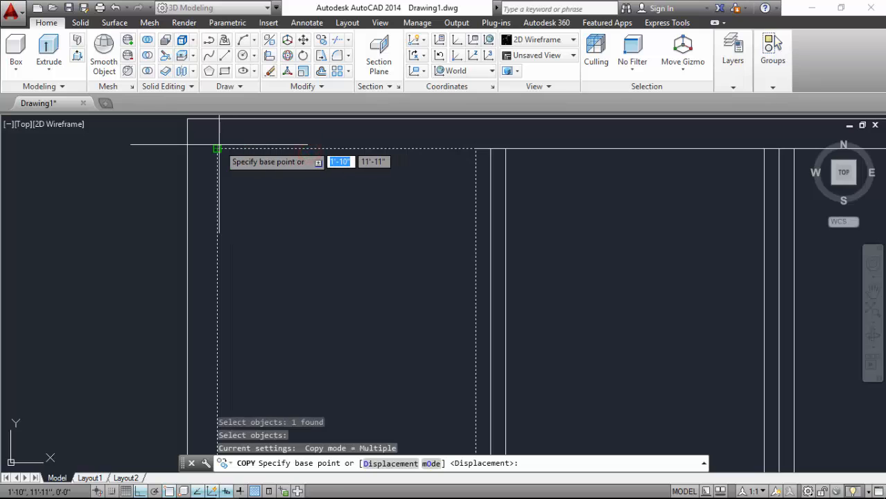
pyautogui.click(218, 147)
pyautogui.click(505, 148)
pyautogui.scroll(-2, 226, 168)
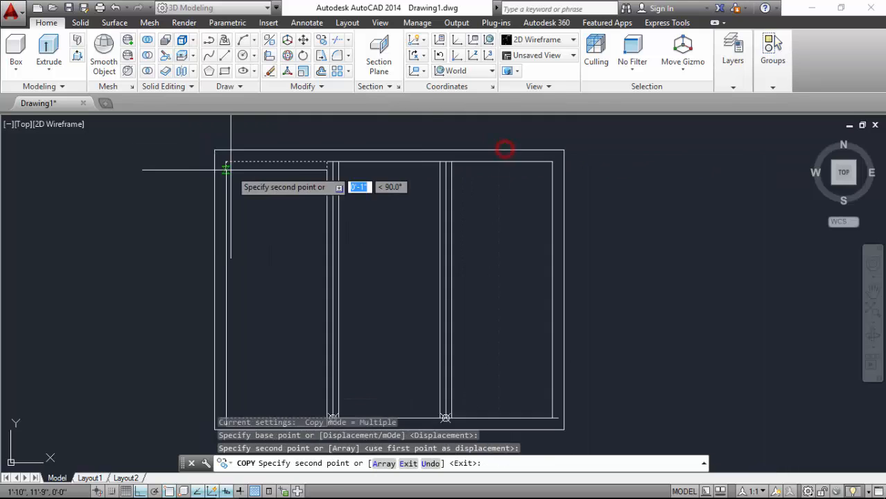
pyautogui.scroll(-2, 231, 170)
pyautogui.scroll(4, 364, 167)
pyautogui.click(367, 170)
pyautogui.press('Return')
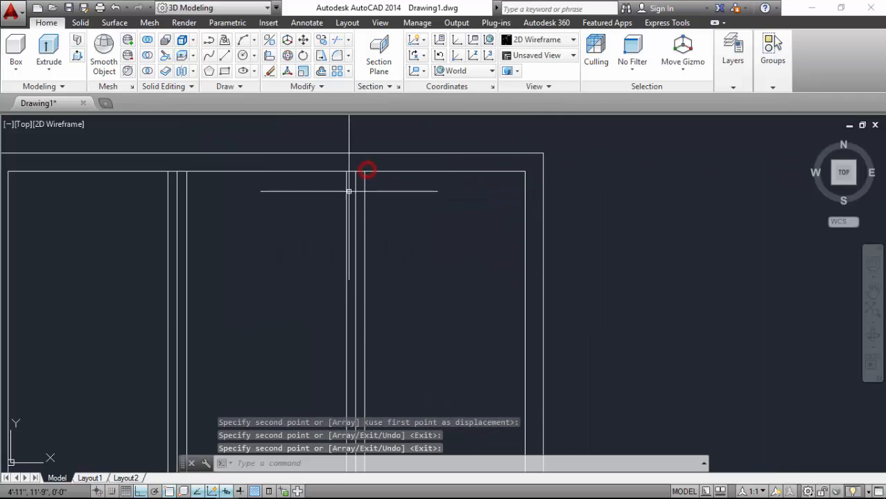
pyautogui.click(355, 191)
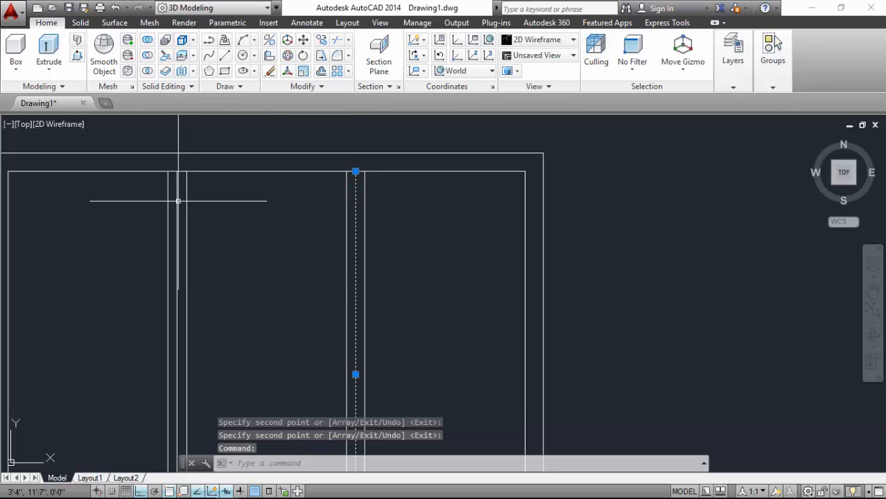
pyautogui.press('Escape')
pyautogui.scroll(-2, 361, 170)
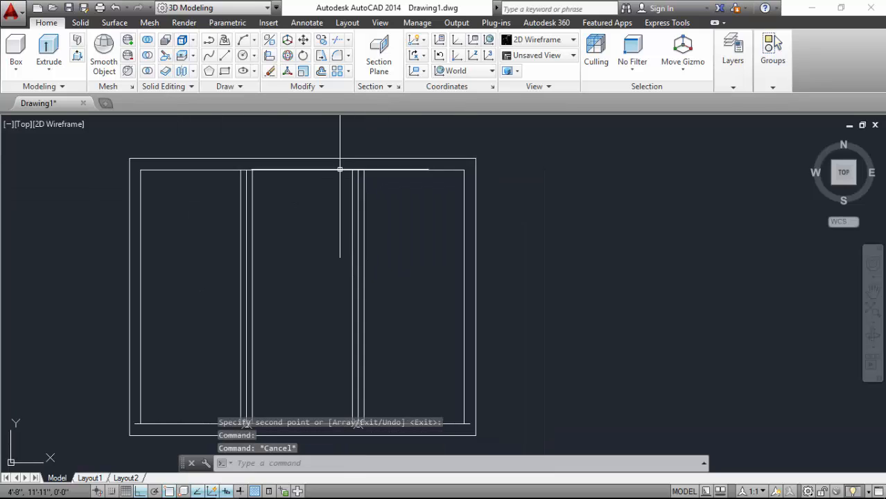
pyautogui.press('Escape')
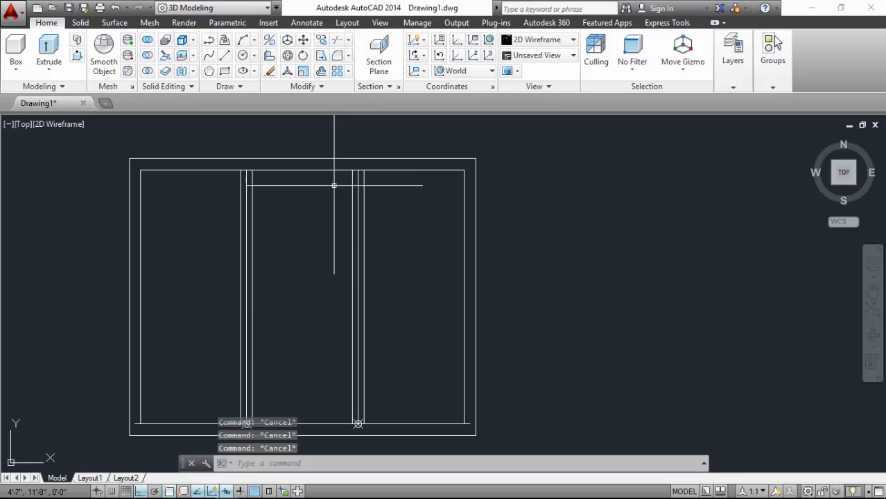
# - Switch the drawing to the SW Isometric view
pyautogui.scroll(-3, 340, 187)
pyautogui.scroll(2, 357, 197)
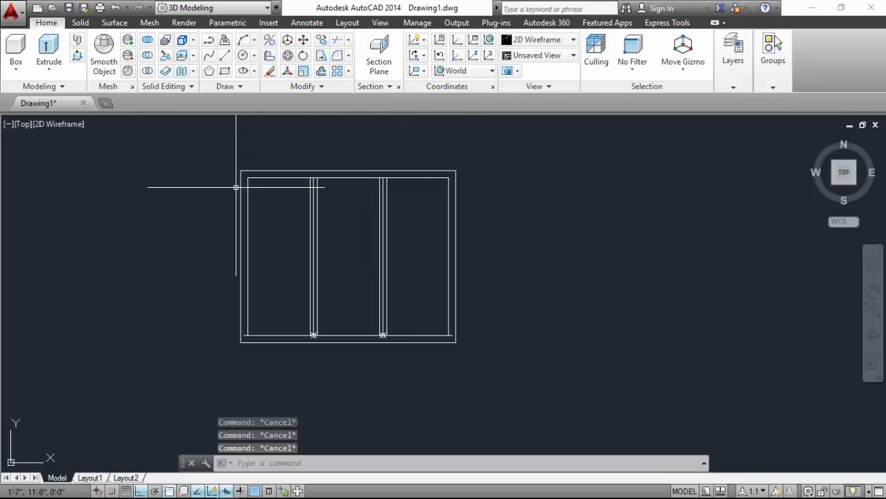
pyautogui.scroll(-2, 238, 188)
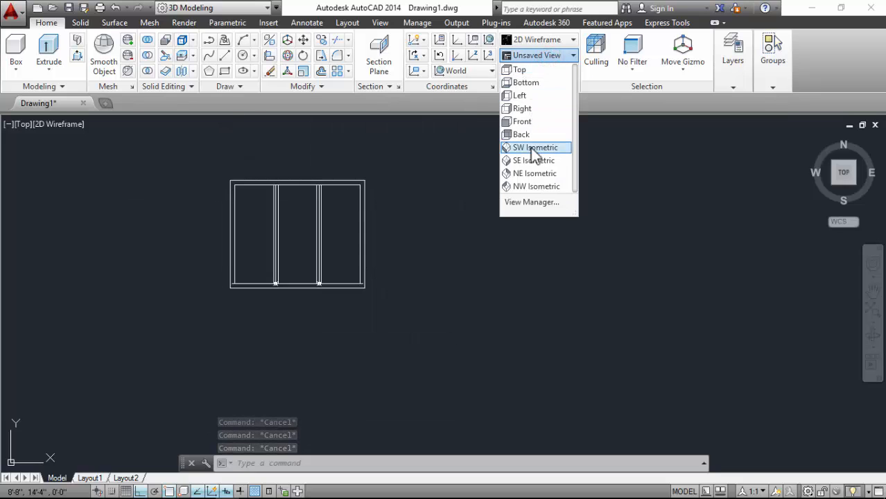
pyautogui.click(530, 147)
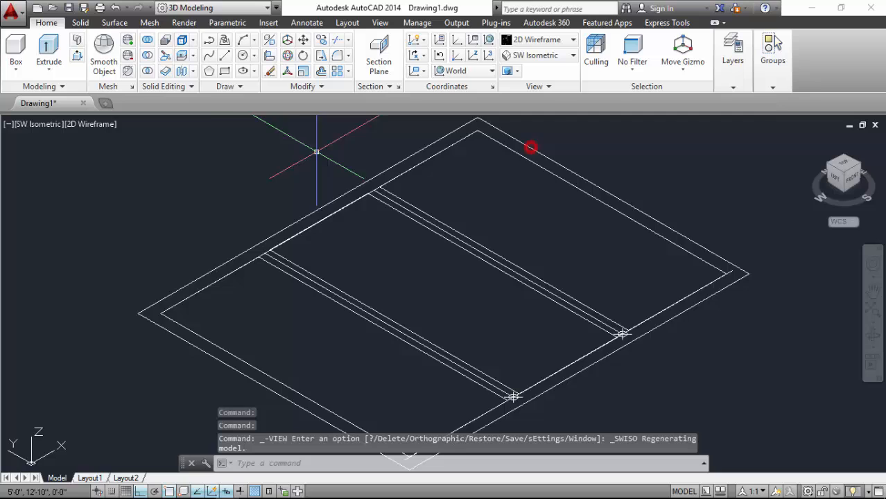
# - 3D-rotate the whole drawing about the X axis through the outer frame's bottom-left corner so that it stands upright
pyautogui.click(288, 58)
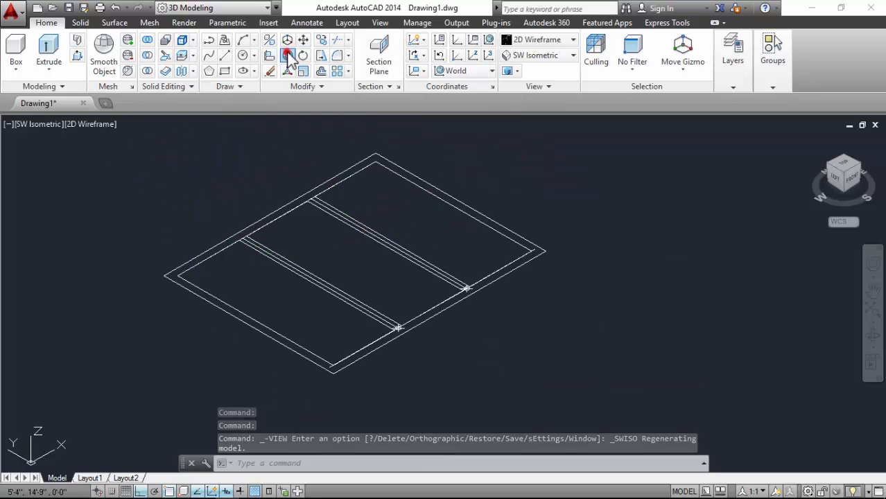
pyautogui.click(465, 134)
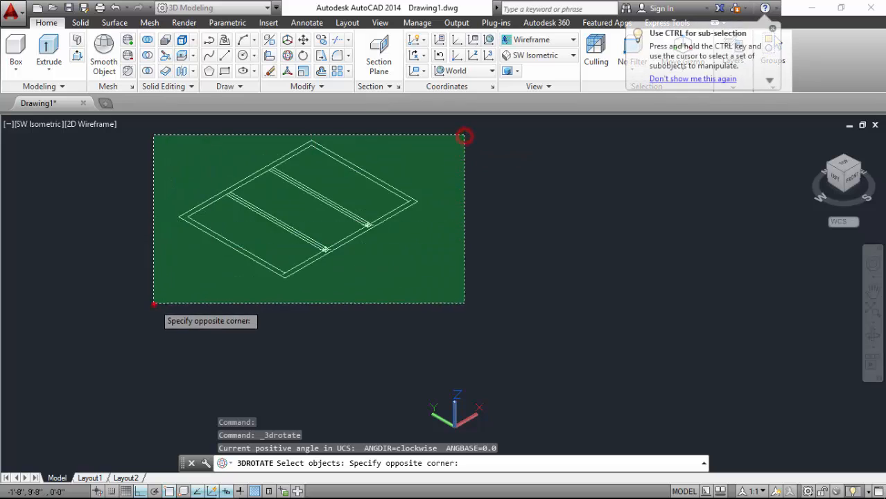
pyautogui.click(154, 304)
pyautogui.scroll(5, 271, 251)
pyautogui.press('Return')
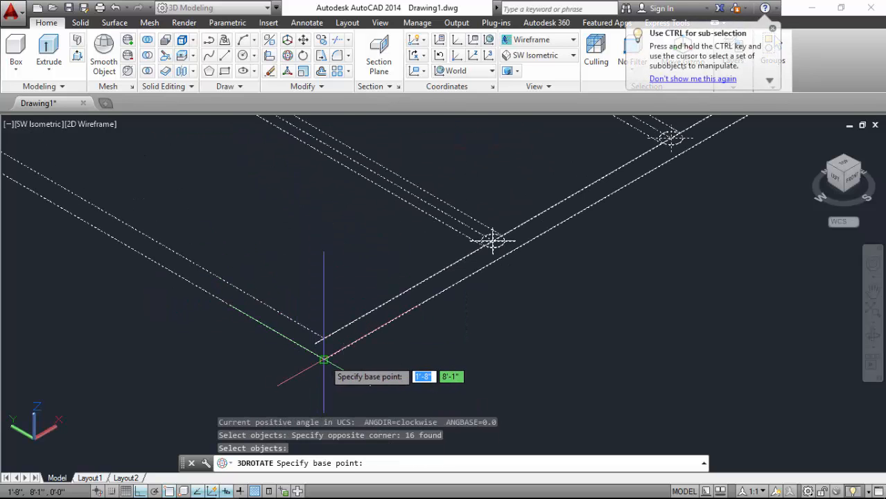
pyautogui.click(324, 360)
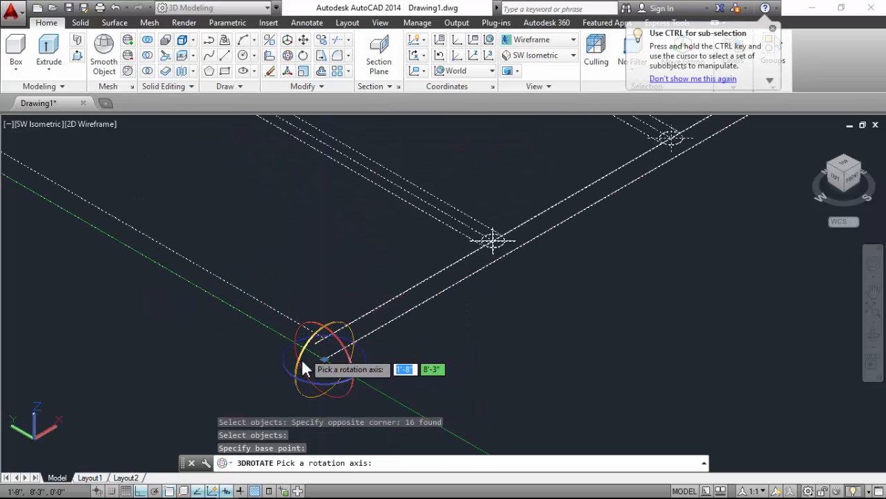
pyautogui.scroll(-2, 304, 355)
pyautogui.scroll(5, 321, 327)
pyautogui.scroll(-4, 303, 298)
pyautogui.scroll(3, 303, 331)
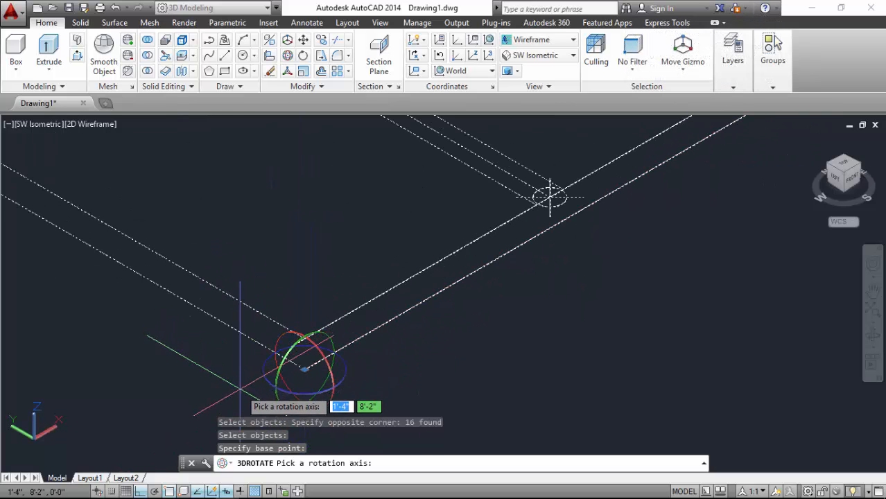
pyautogui.click(315, 352)
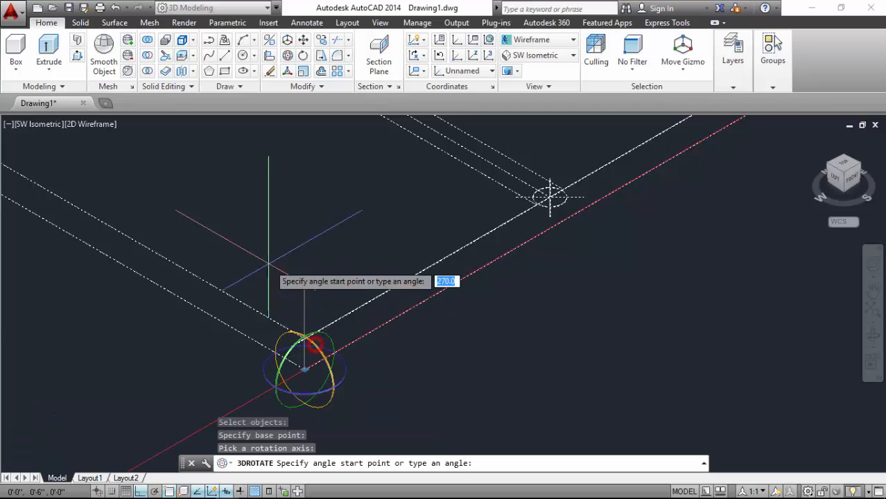
pyautogui.scroll(-3, 174, 283)
pyautogui.scroll(3, 247, 310)
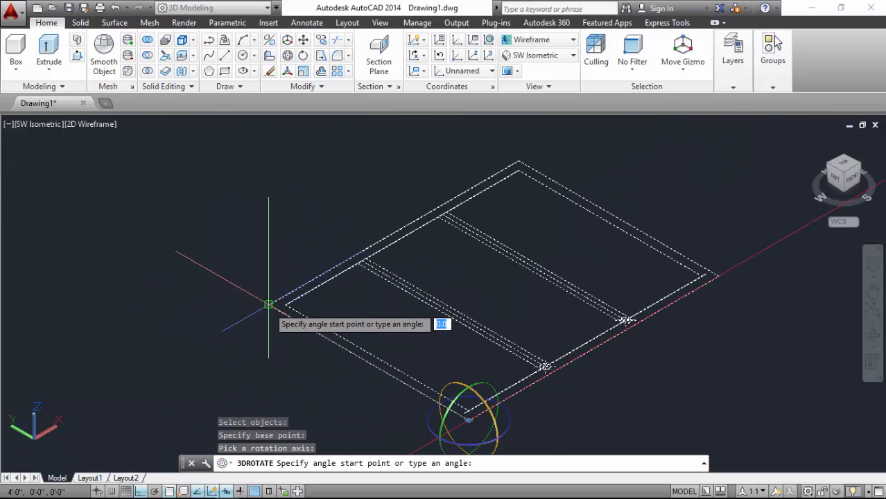
pyautogui.click(269, 305)
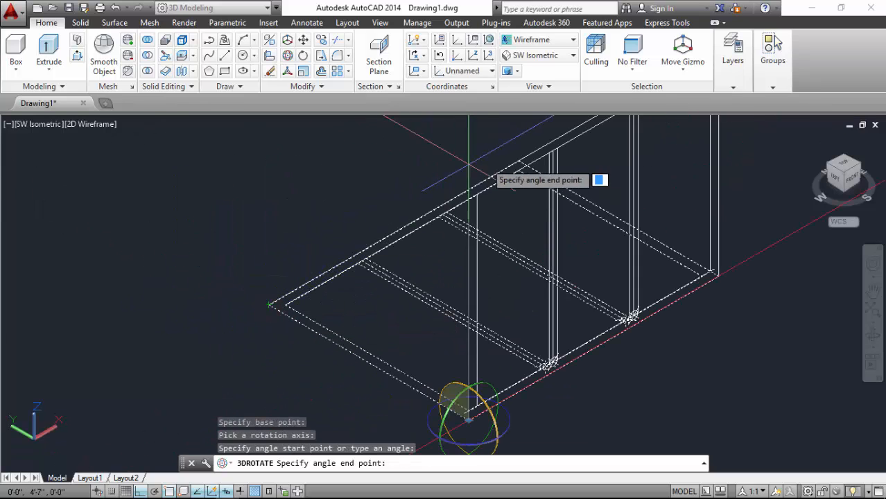
pyautogui.scroll(-3, 384, 330)
pyautogui.click(444, 178)
# - Delete the two point markers at the feet of the dividers
pyautogui.scroll(5, 396, 270)
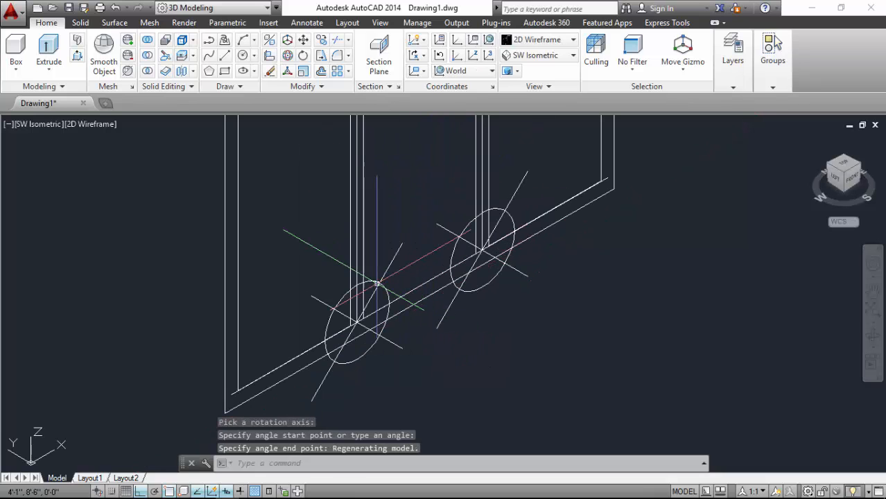
pyautogui.click(398, 254)
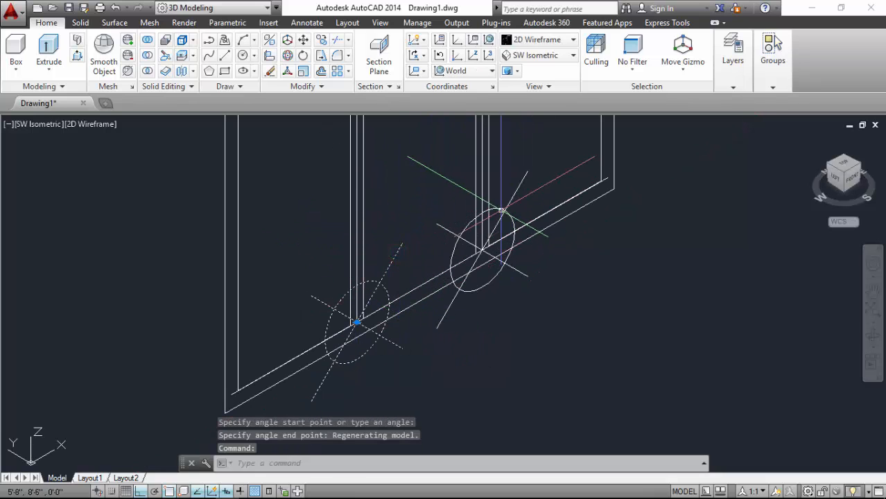
pyautogui.click(515, 196)
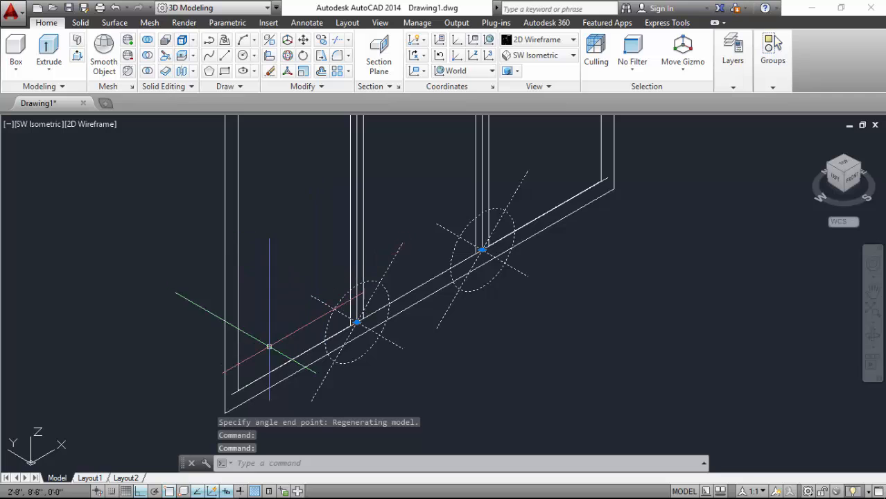
pyautogui.press('Delete')
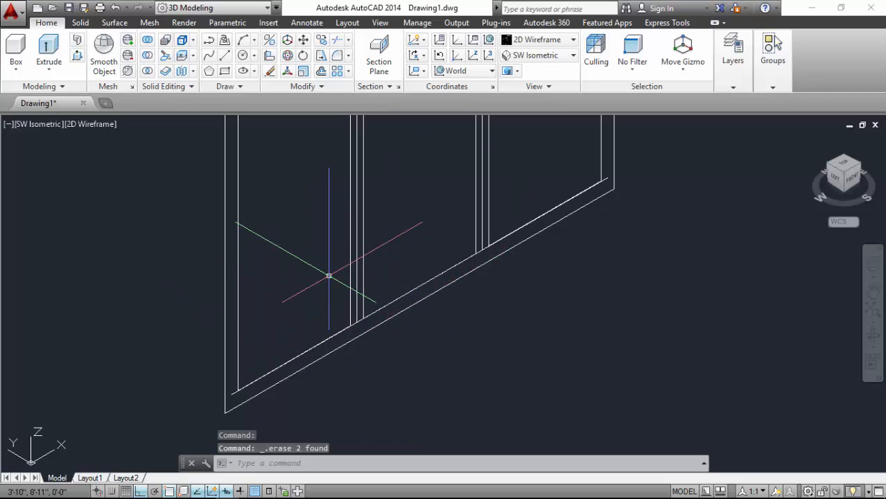
pyautogui.scroll(-4, 330, 291)
pyautogui.scroll(6, 329, 208)
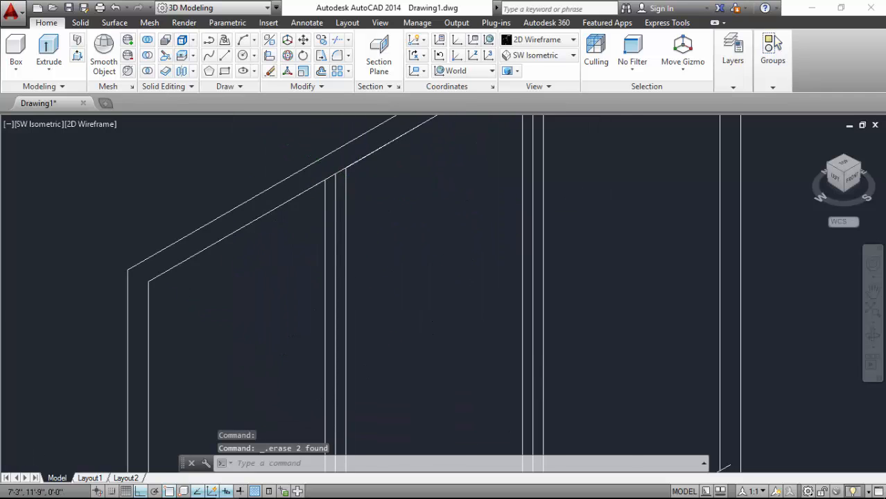
pyautogui.click(244, 204)
pyautogui.scroll(-2, 191, 222)
pyautogui.scroll(2, 232, 206)
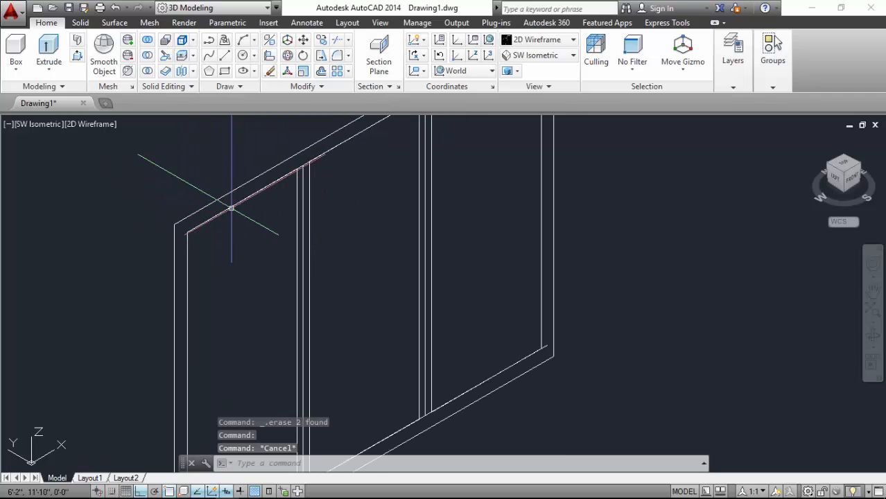
pyautogui.press('Escape')
pyautogui.scroll(-2, 235, 208)
pyautogui.press('Escape')
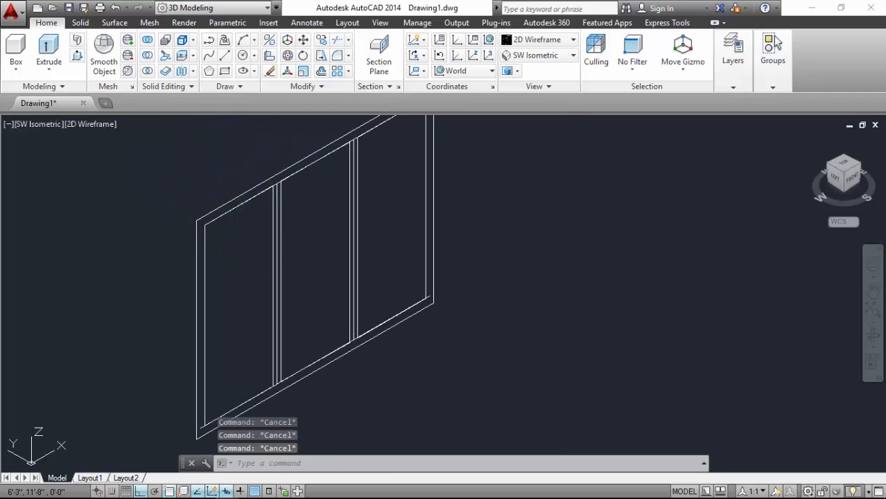
# - Extrude the outer frame and the three panel rectangles backward together by 5 inches as solids
pyautogui.scroll(-3, 242, 182)
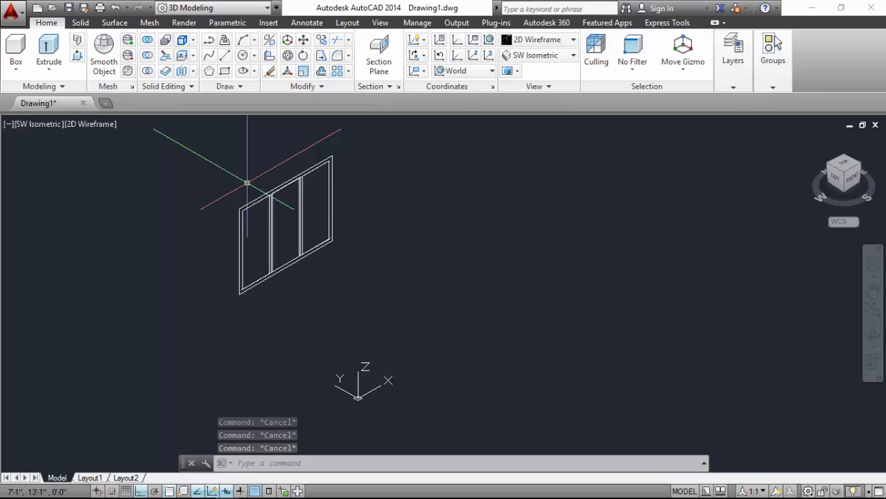
pyautogui.scroll(4, 242, 208)
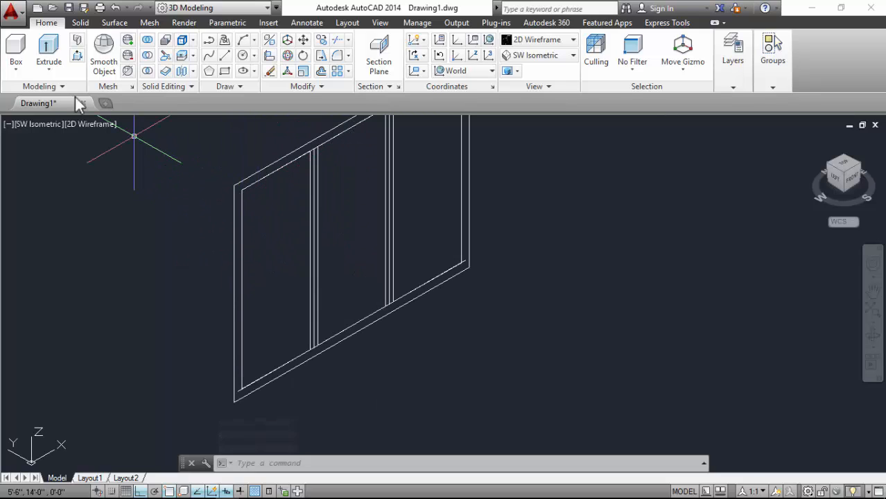
pyautogui.click(49, 52)
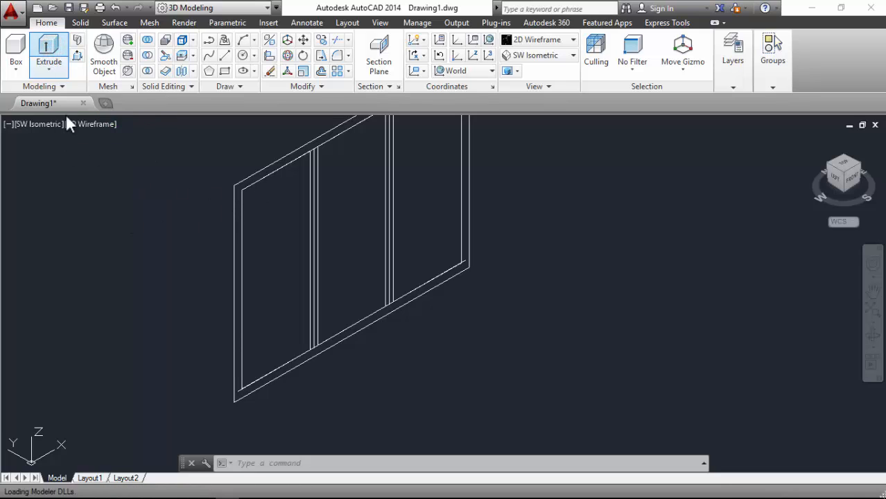
pyautogui.click(61, 55)
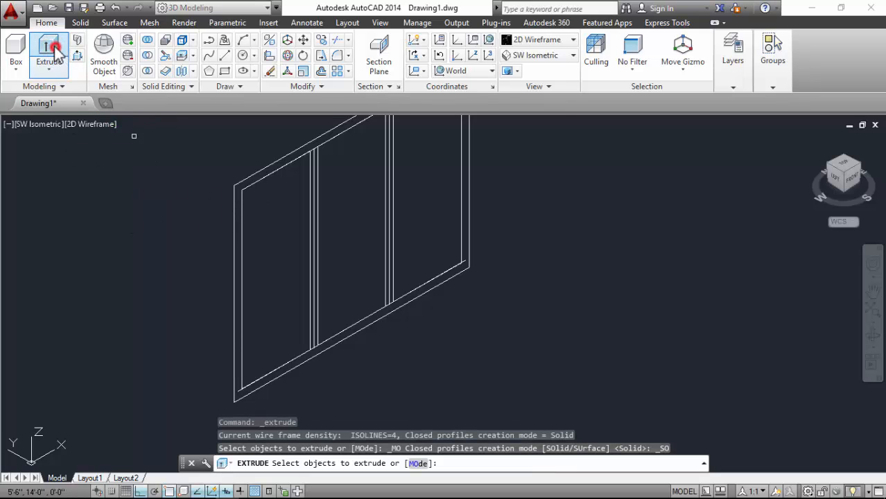
pyautogui.click(260, 182)
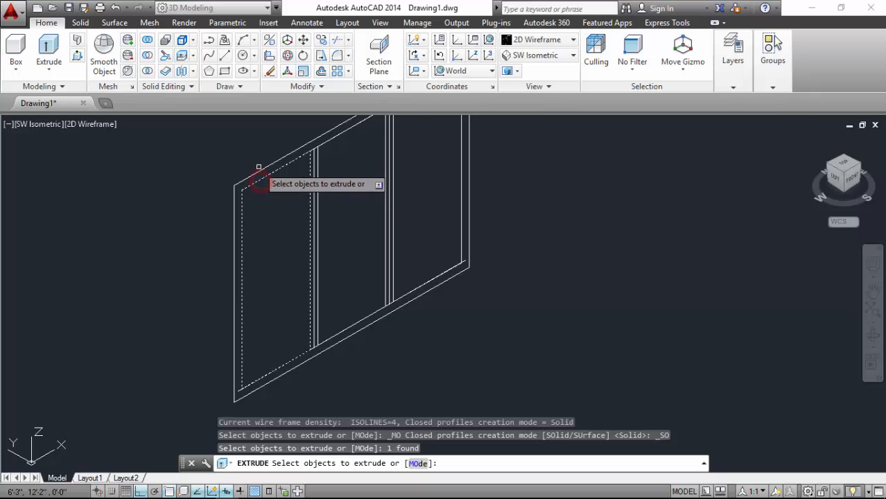
pyautogui.click(257, 170)
pyautogui.click(332, 141)
pyautogui.scroll(4, 326, 146)
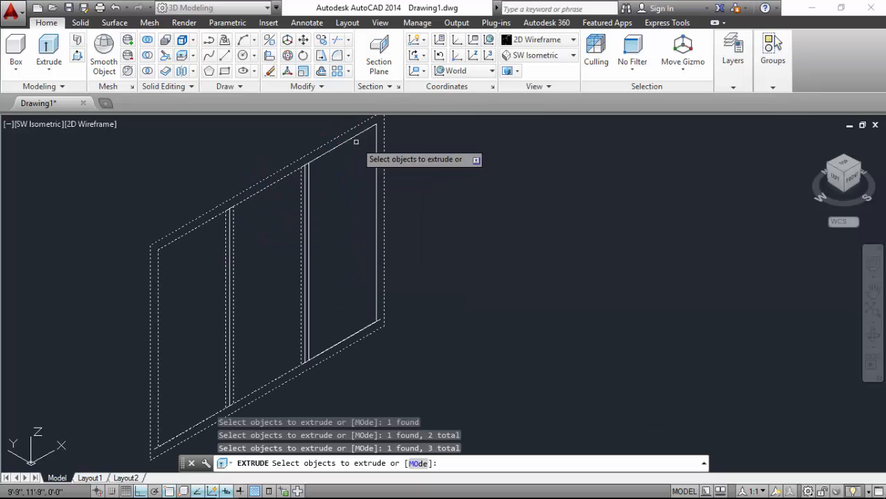
pyautogui.scroll(-4, 320, 153)
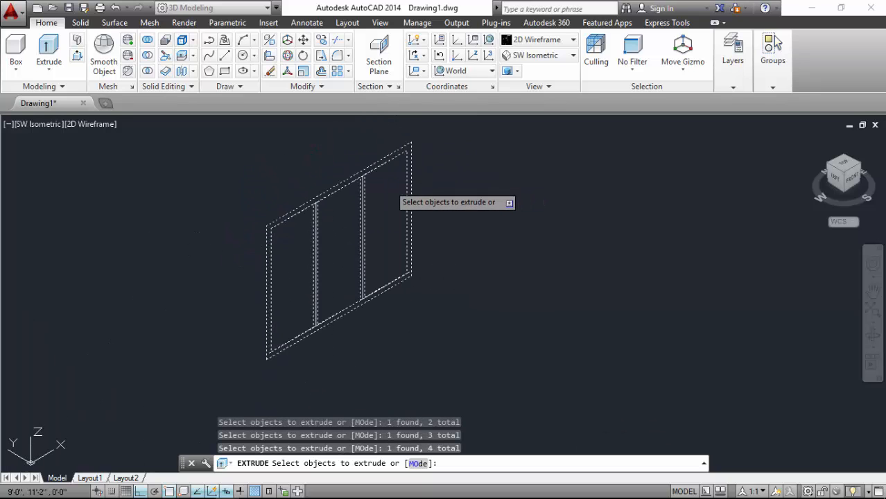
pyautogui.press('Return')
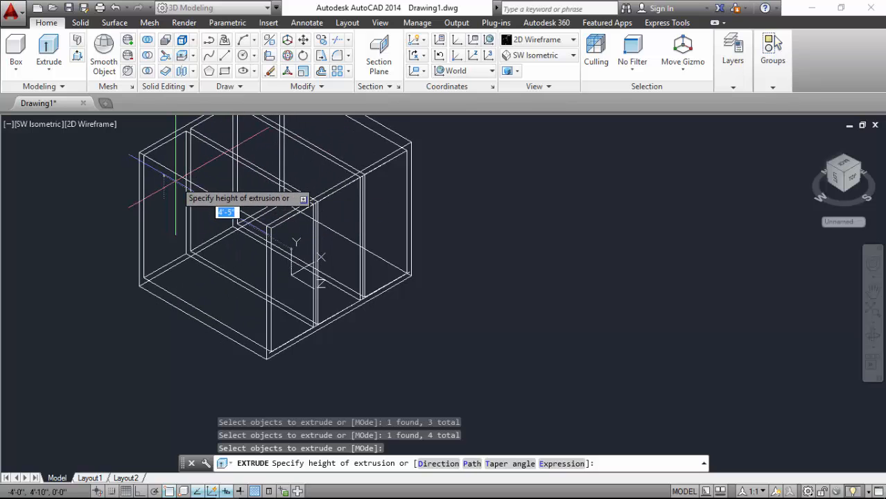
pyautogui.write('5')
pyautogui.press('Return')
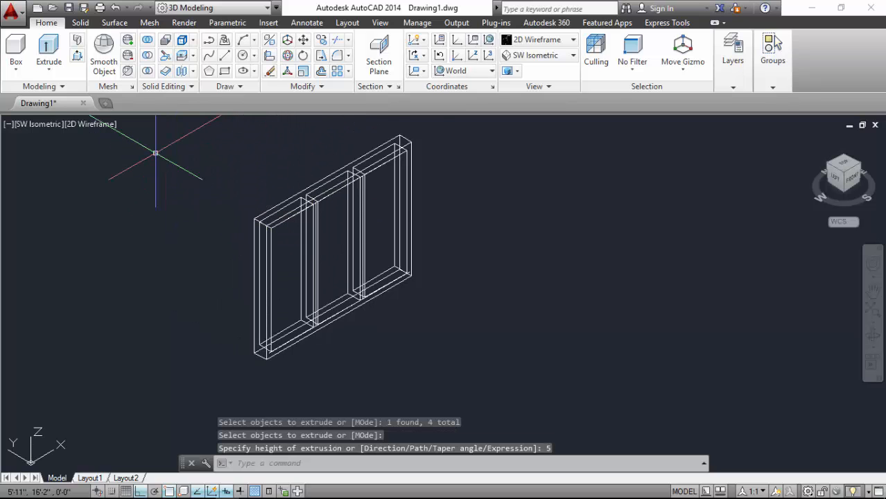
# - Set the visual style to Realistic and orbit the extruded frame to show its front face more directly
pyautogui.scroll(2, 310, 249)
pyautogui.scroll(-2, 293, 212)
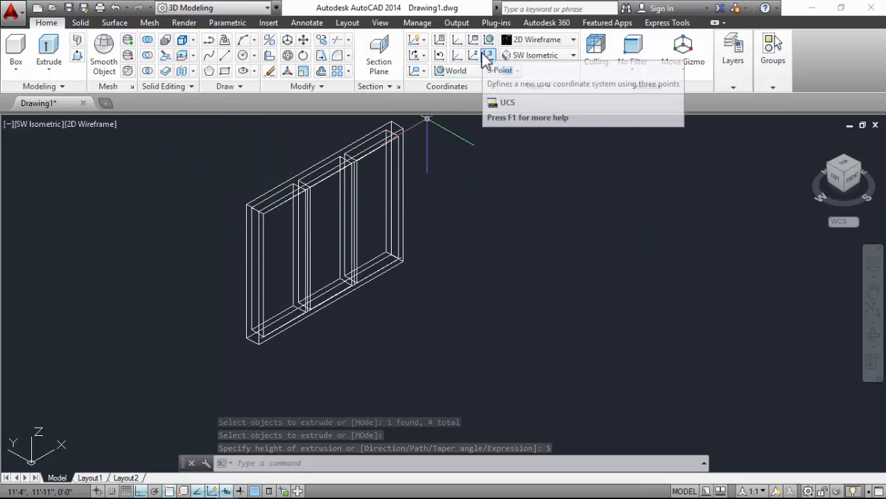
pyautogui.click(439, 55)
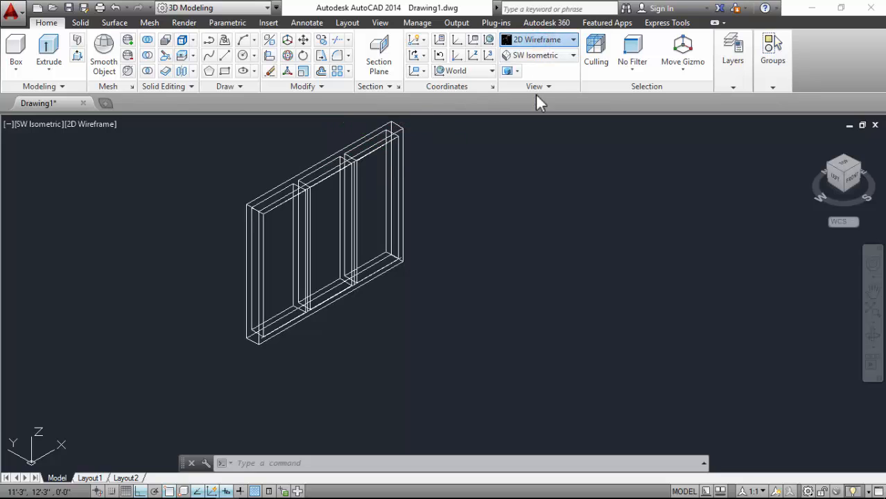
pyautogui.click(540, 45)
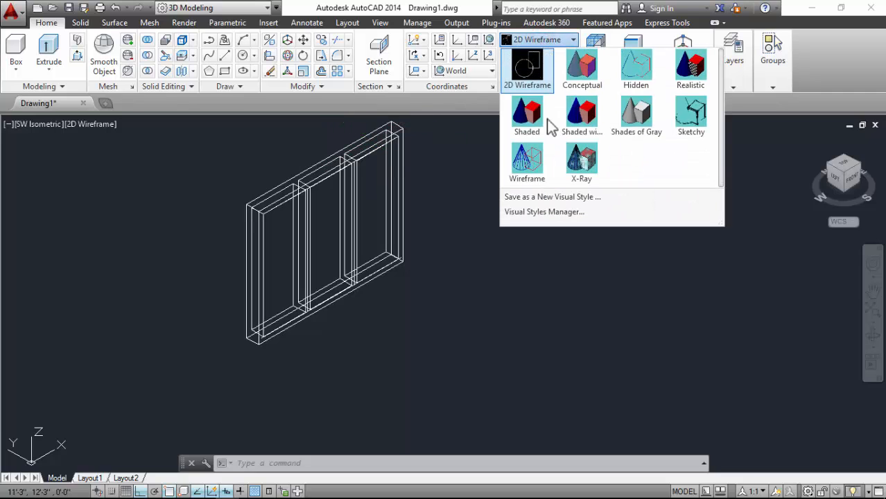
pyautogui.click(683, 67)
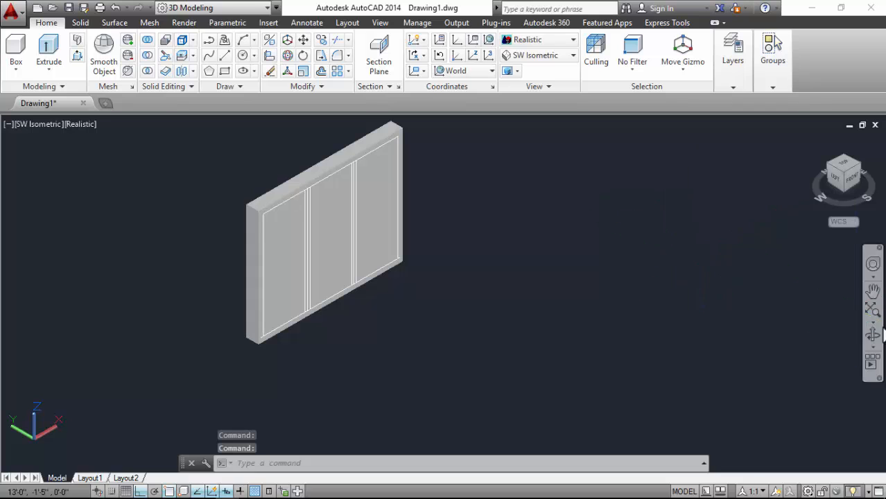
pyautogui.click(873, 336)
pyautogui.moveTo(344, 261); pyautogui.dragTo(313, 222)
pyautogui.press('Escape')
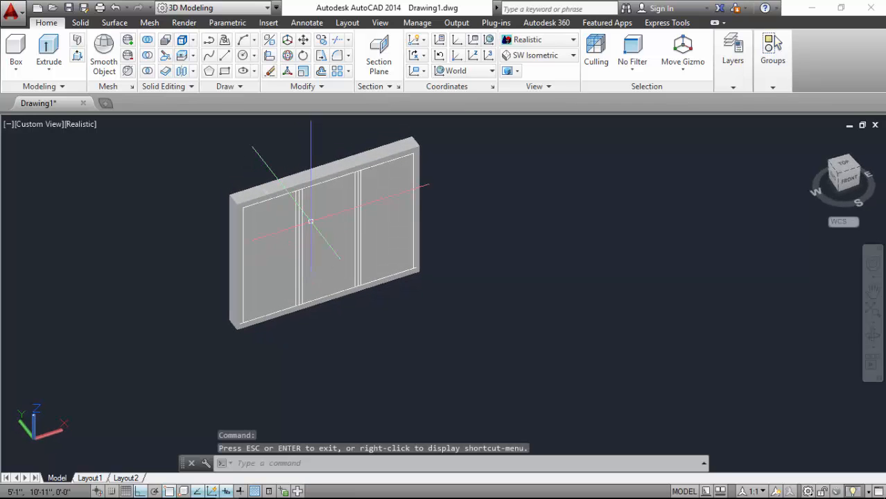
# - Undo the orbit, the visual style change and the 5-inch extrusion of the frame and panels
pyautogui.press('Return')
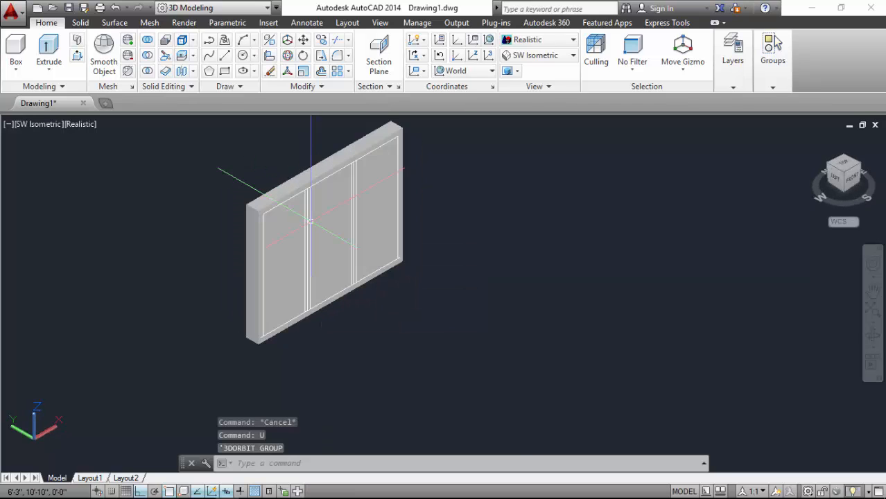
pyautogui.write('u')
pyautogui.press('Return')
pyautogui.write('u')
pyautogui.press('Return')
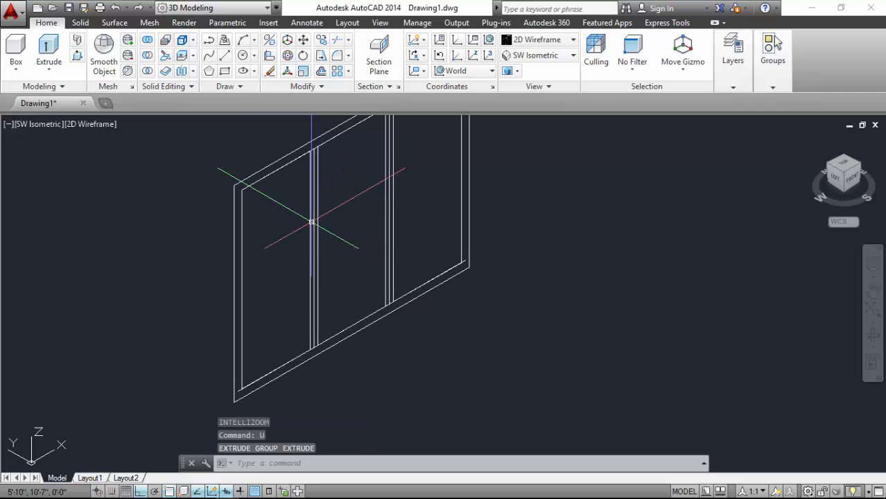
pyautogui.scroll(-2, 237, 184)
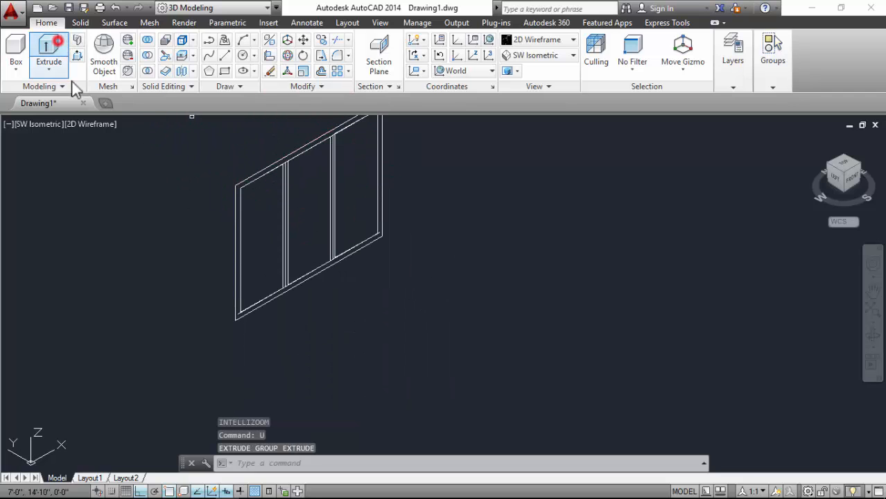
pyautogui.click(353, 143)
pyautogui.click(139, 272)
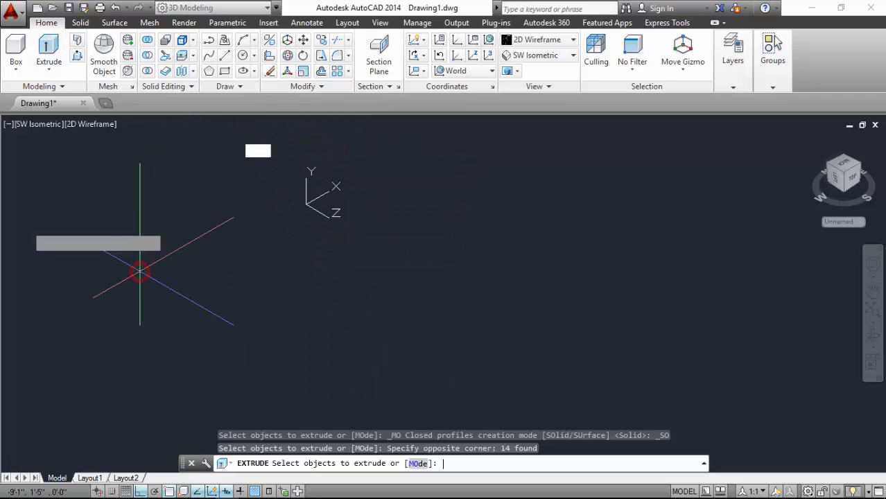
pyautogui.press('Return')
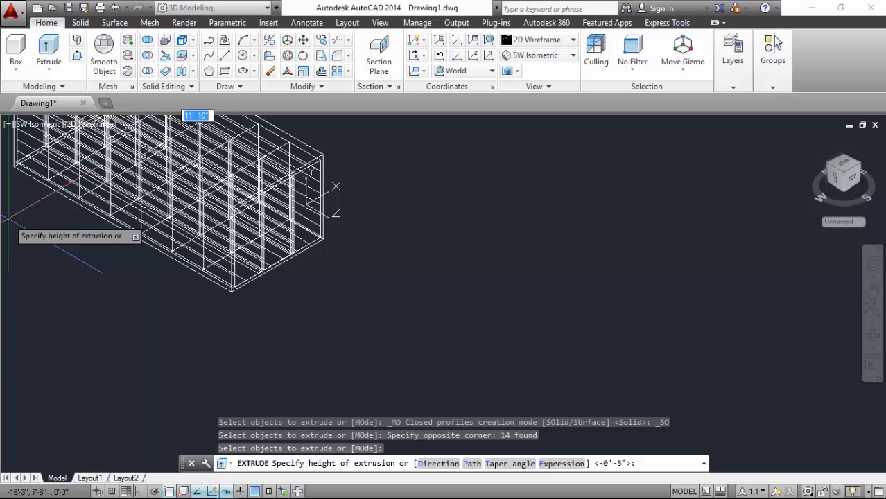
pyautogui.press('Escape')
pyautogui.scroll(3, 201, 148)
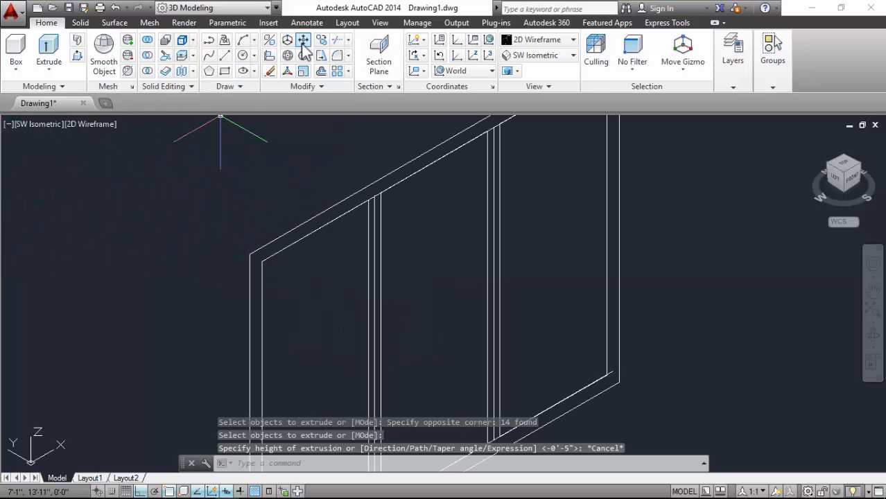
# - Extrude the outer frame and the three panel rectangles backward together by 4 inches as solids
pyautogui.click(46, 49)
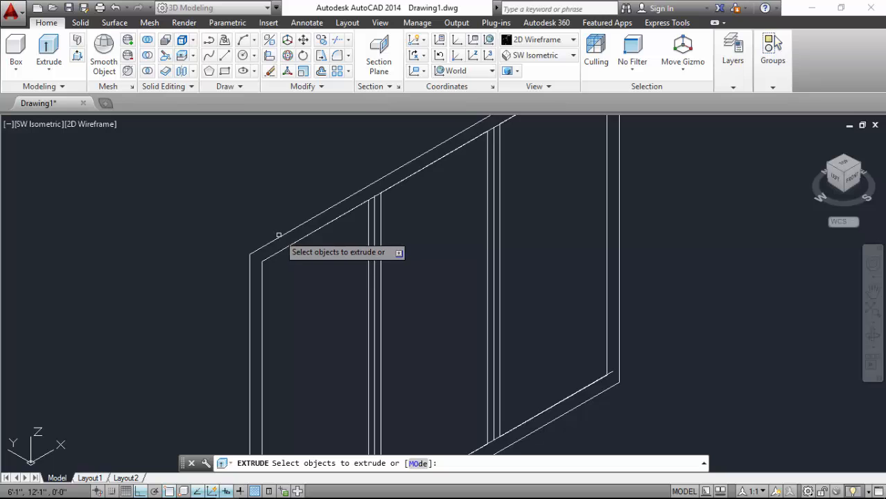
pyautogui.click(278, 236)
pyautogui.click(299, 243)
pyautogui.click(310, 239)
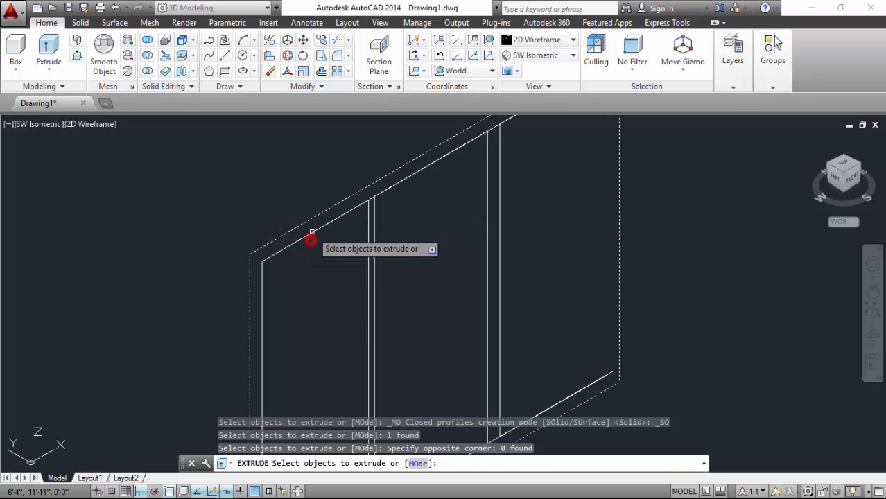
pyautogui.click(311, 234)
pyautogui.click(403, 181)
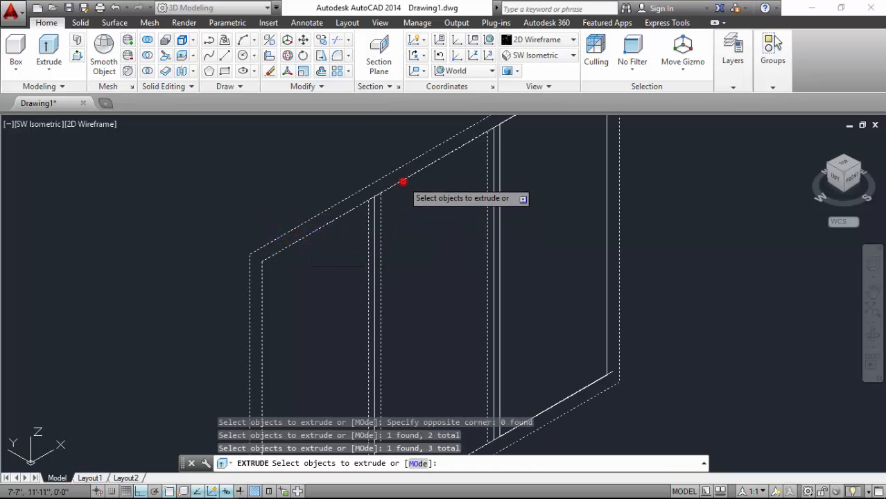
pyautogui.click(505, 122)
pyautogui.press('Return')
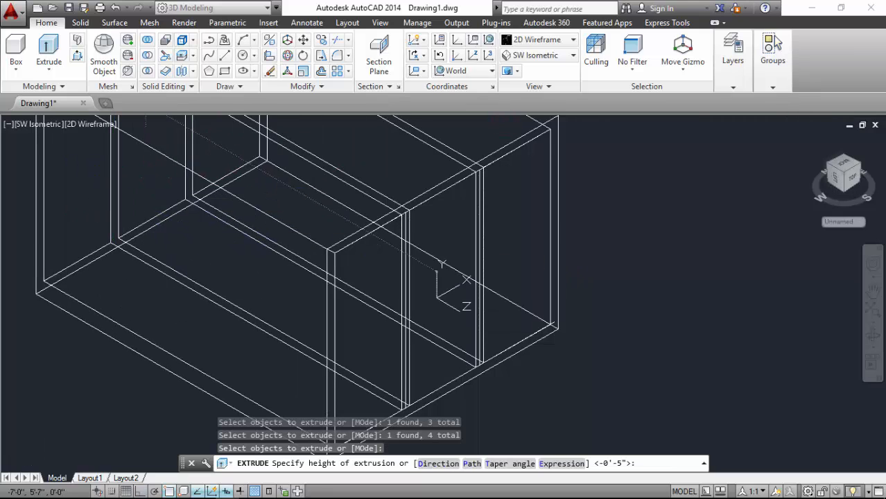
pyautogui.write('4')
pyautogui.press('Return')
# - Set the visual style to Realistic and examine the extruded frame and panel solids from the front side
pyautogui.scroll(-3, 154, 267)
pyautogui.scroll(2, 296, 154)
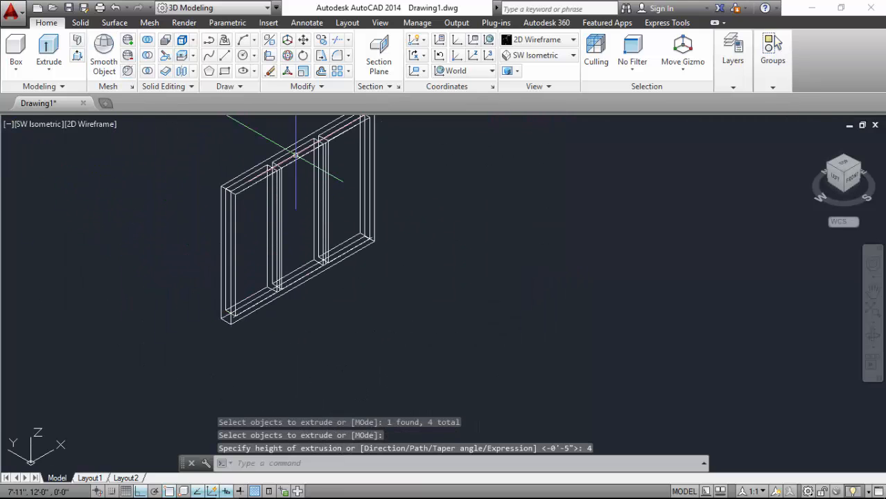
pyautogui.click(531, 39)
pyautogui.click(687, 76)
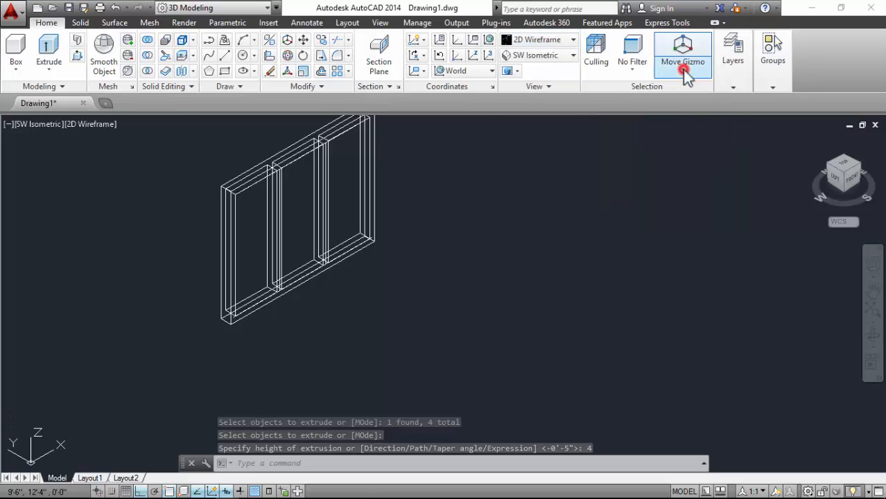
pyautogui.scroll(2, 430, 208)
pyautogui.scroll(-3, 659, 285)
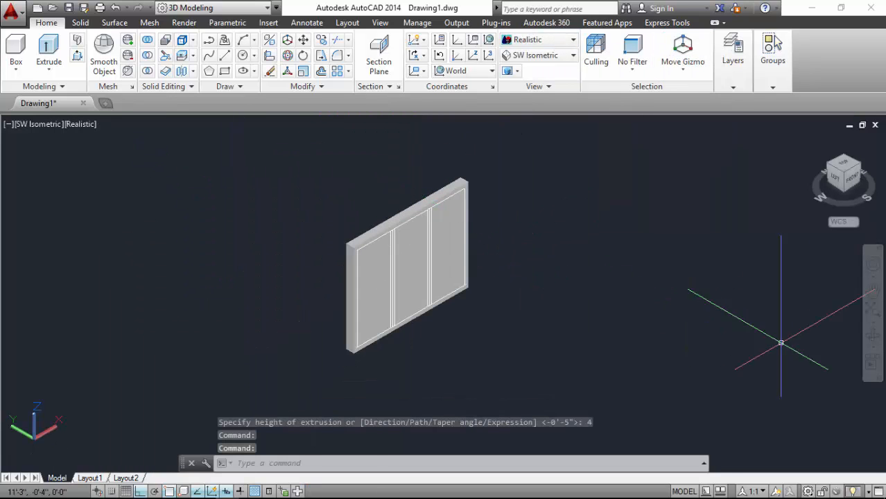
pyautogui.click(873, 337)
pyautogui.moveTo(843, 337); pyautogui.dragTo(249, 291)
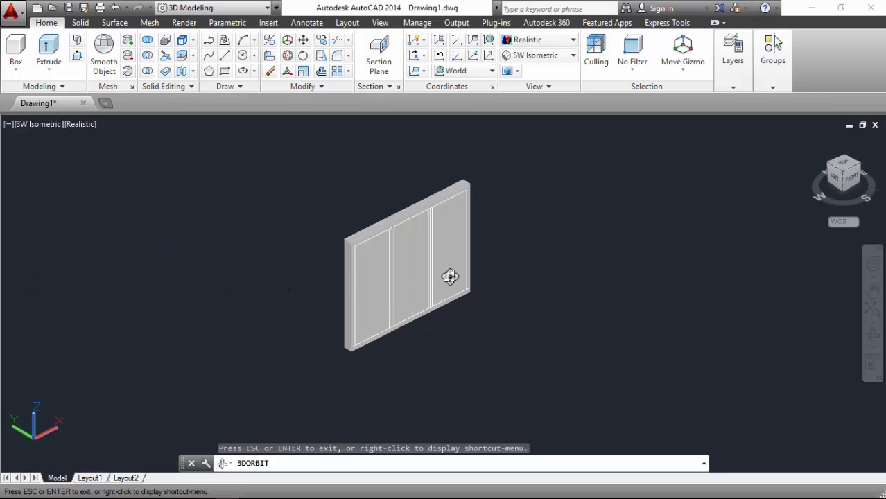
pyautogui.scroll(4, 450, 277)
pyautogui.scroll(-3, 58, 233)
pyautogui.scroll(3, 286, 241)
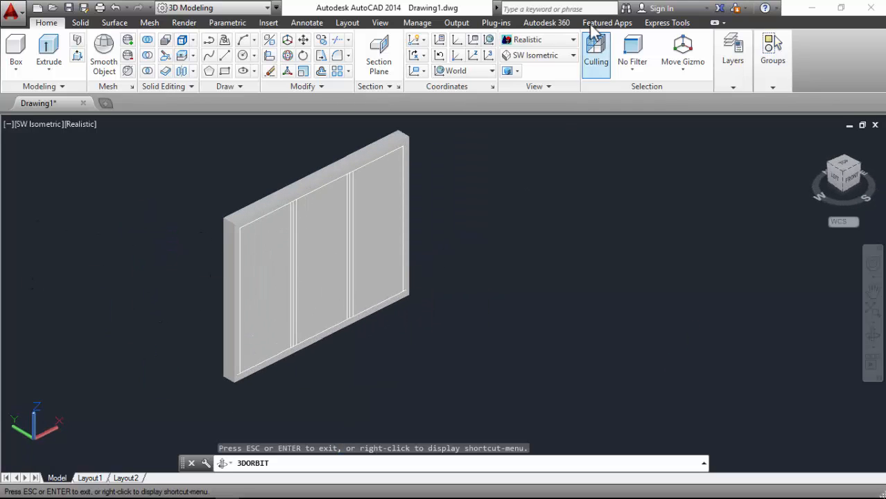
# - Return the visual style to 2D Wireframe so the edges of the frame and panel solids can be picked
pyautogui.click(544, 39)
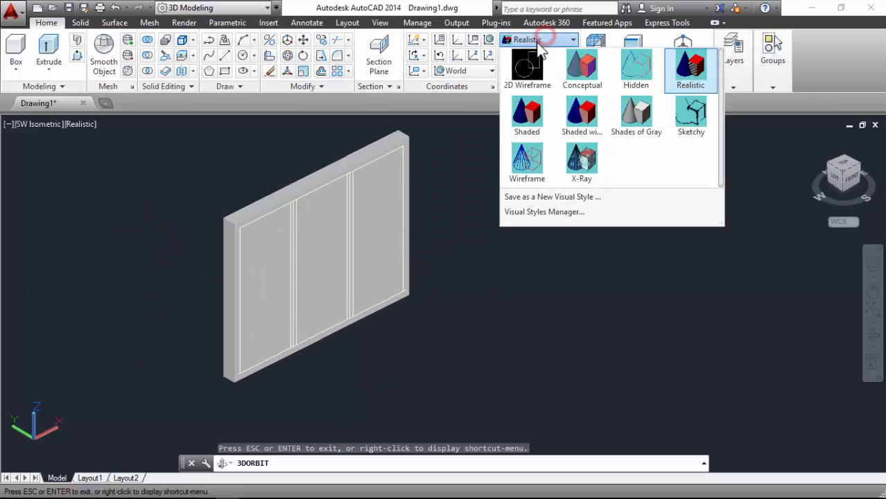
pyautogui.click(529, 64)
pyautogui.scroll(3, 281, 217)
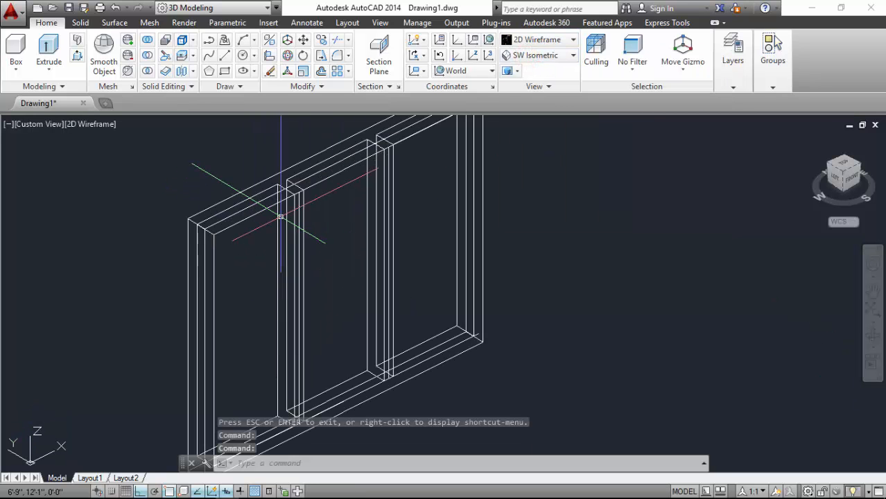
pyautogui.scroll(-2, 239, 192)
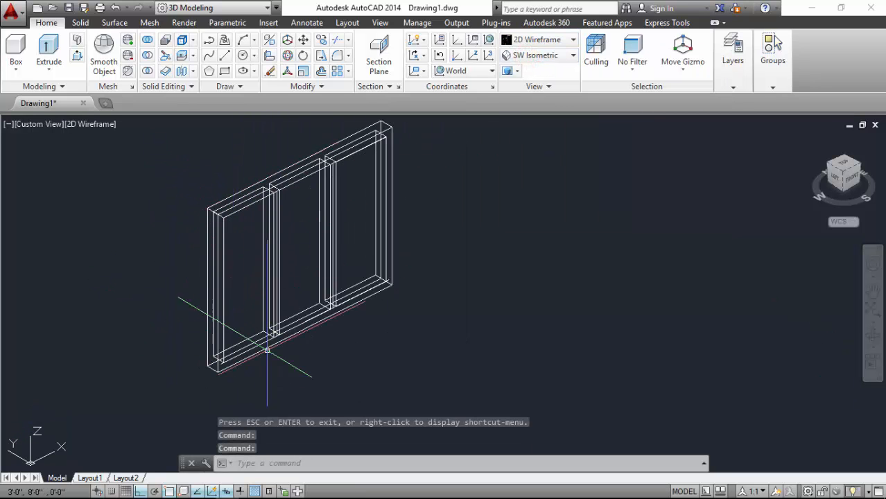
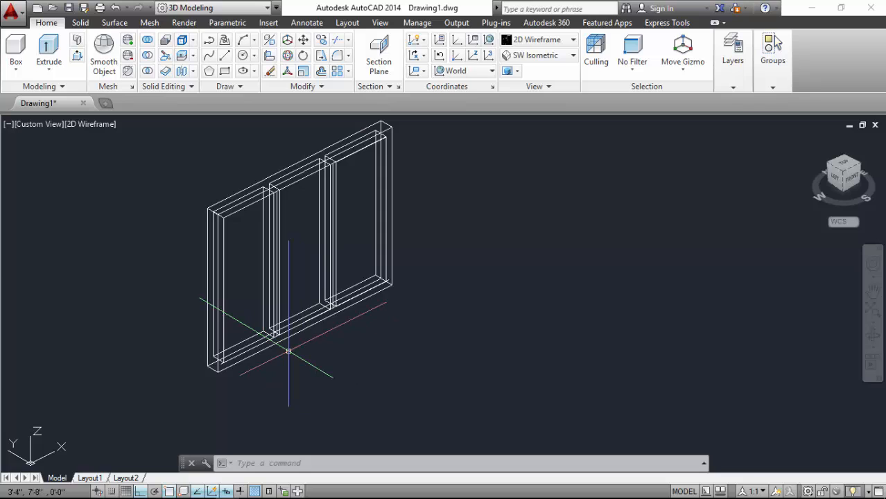
# - Subtract the three panel solids from the outer frame solid to cut the window openings
pyautogui.click(148, 56)
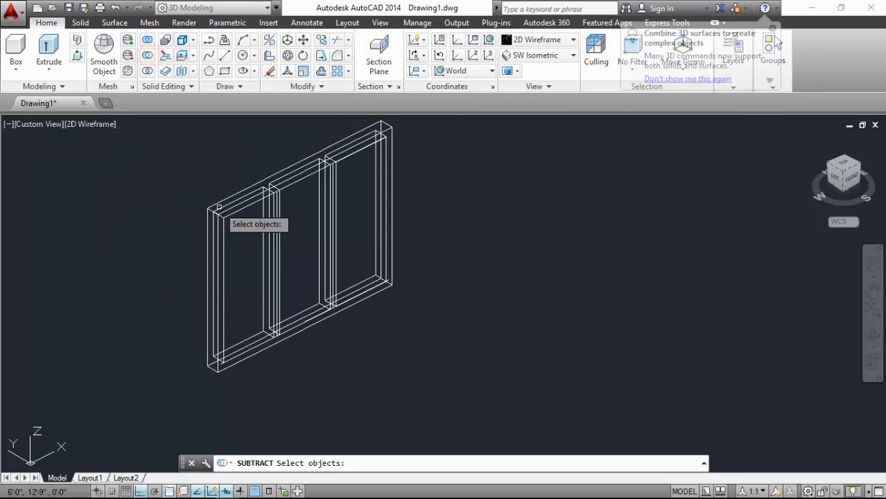
pyautogui.scroll(4, 219, 207)
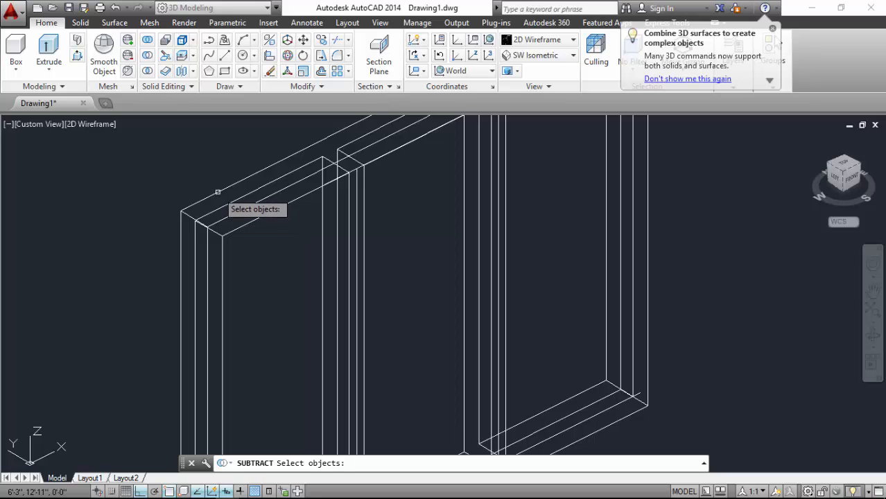
pyautogui.click(217, 192)
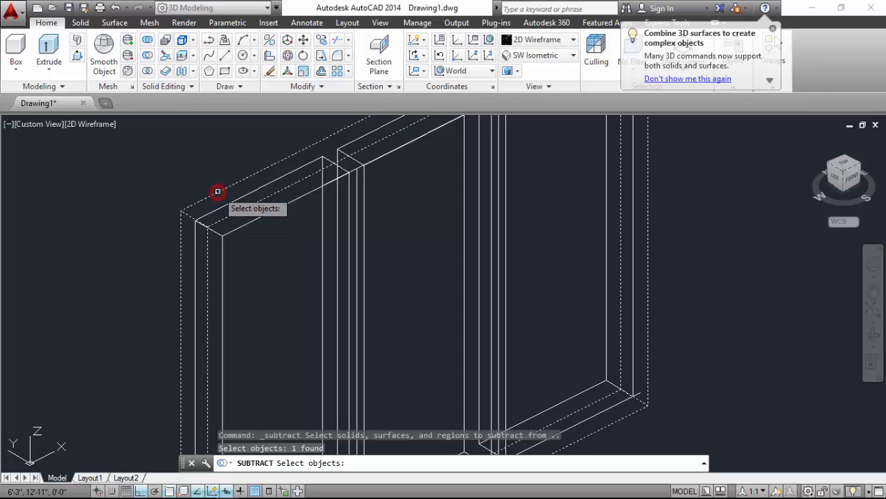
pyautogui.scroll(-2, 104, 180)
pyautogui.press('Return')
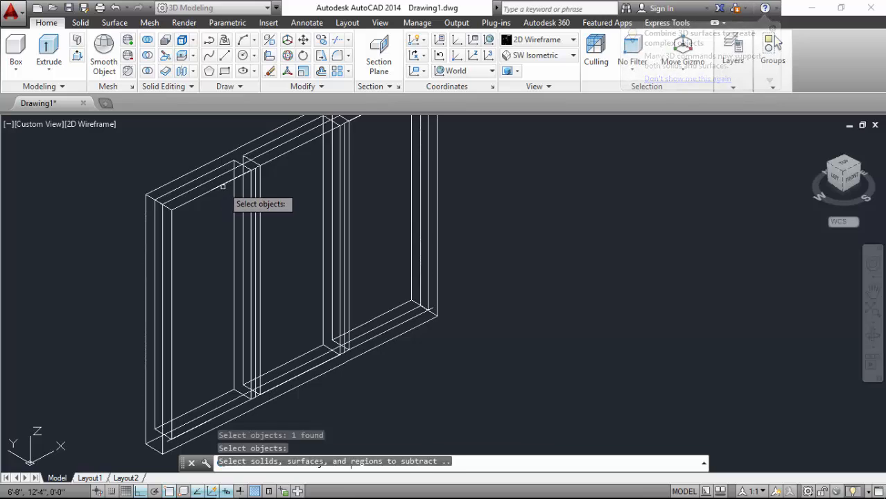
pyautogui.click(251, 179)
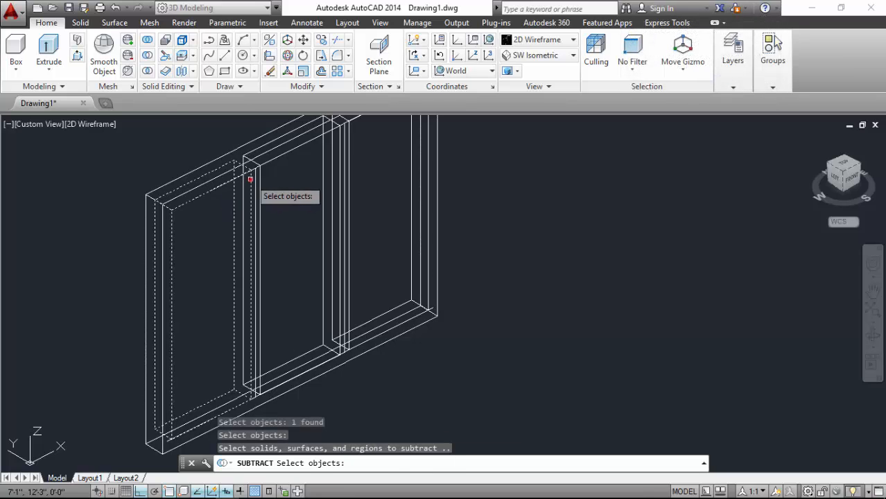
pyautogui.click(337, 138)
pyautogui.moveTo(384, 233); pyautogui.dragTo(369, 248, button='middle')
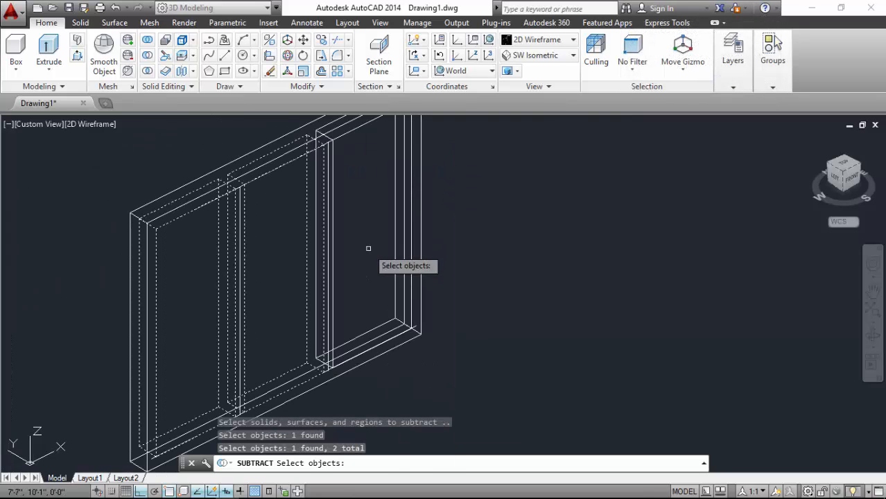
pyautogui.click(323, 126)
pyautogui.press('Return')
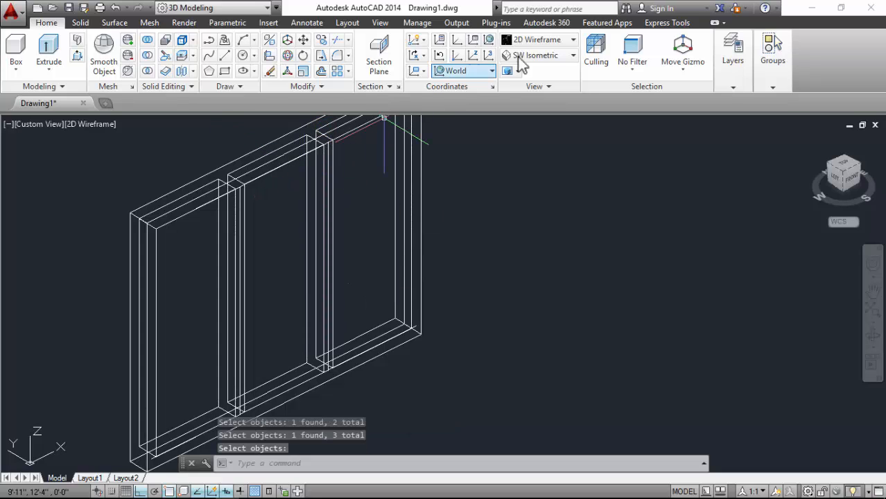
# - Inspect the cut openings in the Realistic style, orbiting toward the front face, and return to 2D Wireframe
pyautogui.click(541, 39)
pyautogui.click(688, 69)
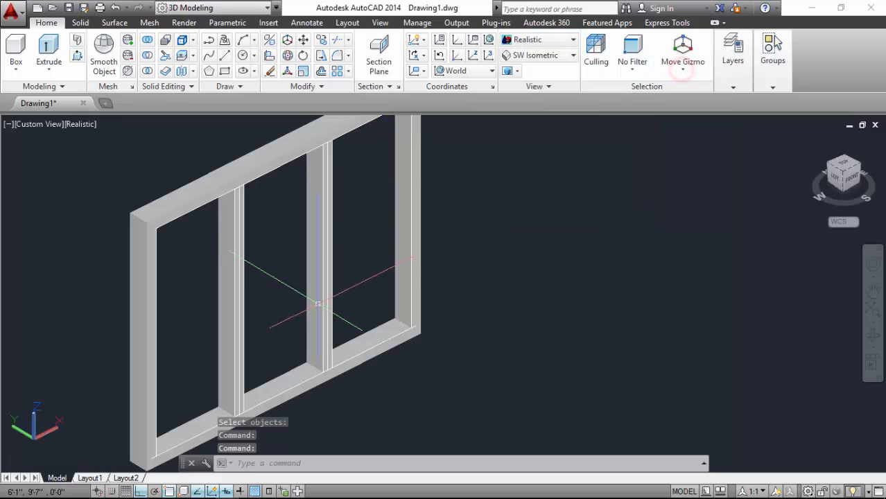
pyautogui.click(872, 338)
pyautogui.moveTo(430, 331); pyautogui.dragTo(258, 249)
pyautogui.click(529, 45)
pyautogui.click(529, 75)
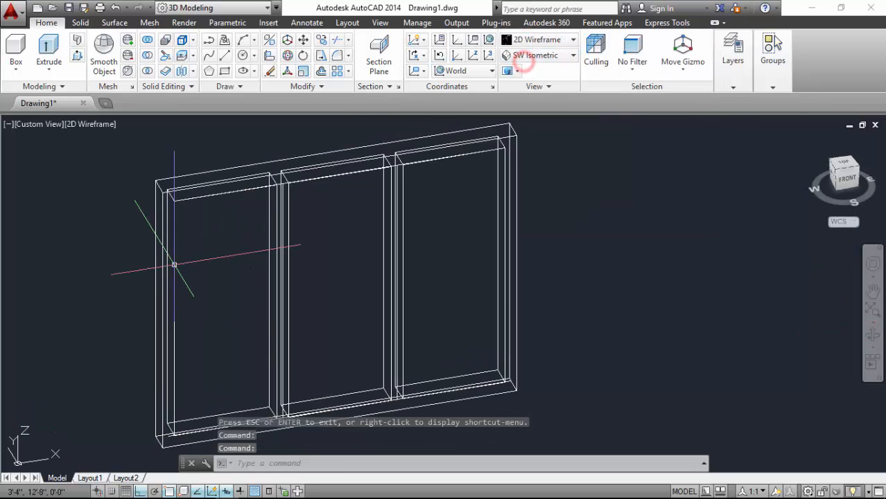
pyautogui.scroll(5, 142, 222)
pyautogui.click(227, 72)
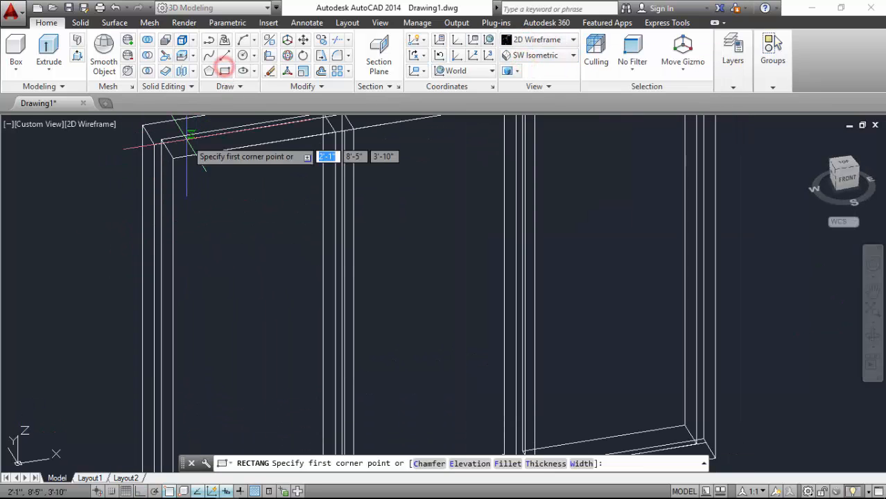
pyautogui.click(176, 158)
pyautogui.scroll(-5, 309, 294)
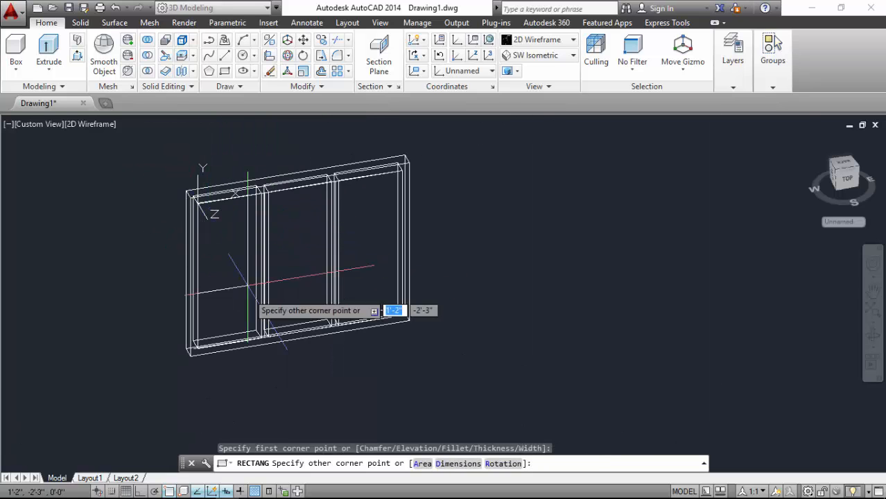
pyautogui.scroll(8, 267, 307)
pyautogui.scroll(2, 266, 340)
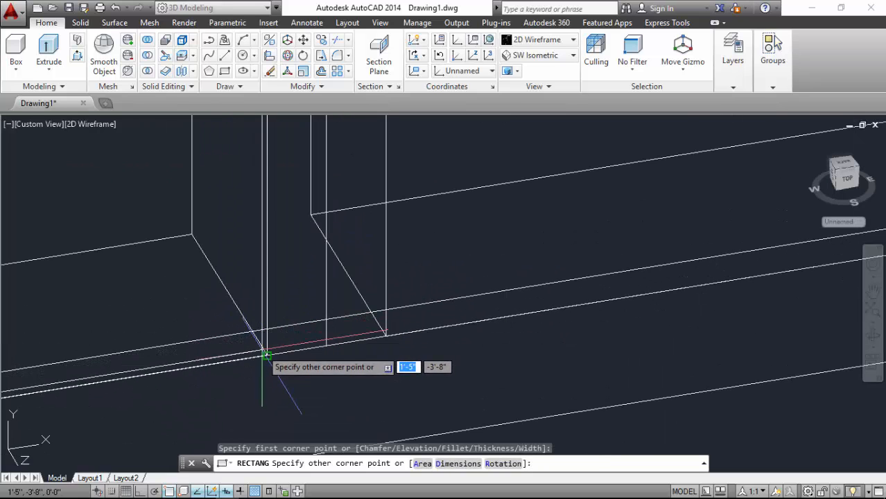
pyautogui.scroll(-2, 272, 355)
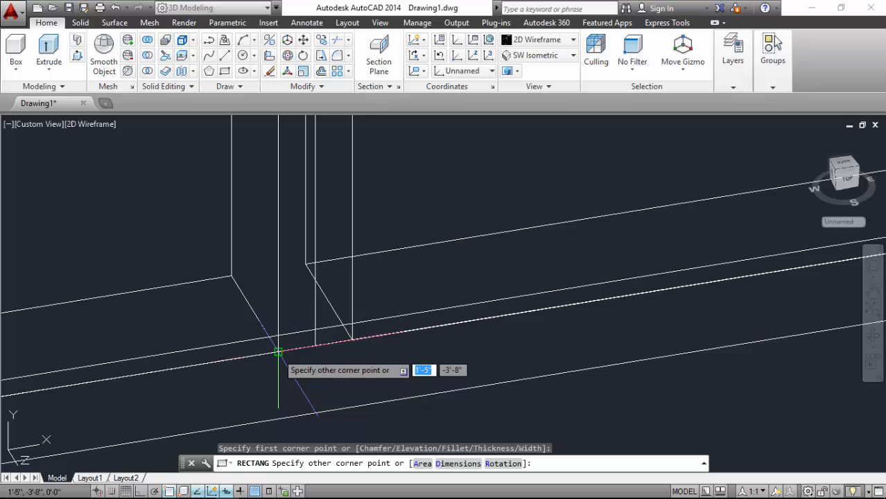
pyautogui.scroll(-4, 284, 356)
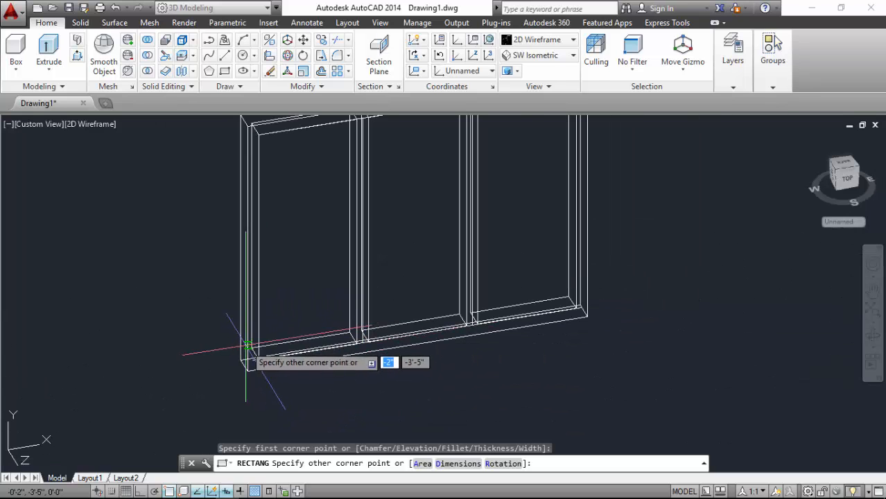
pyautogui.press('Escape')
# - Leave the unfinished rectangle and erase the stray line running along the frame's front lower edge
pyautogui.scroll(2, 262, 359)
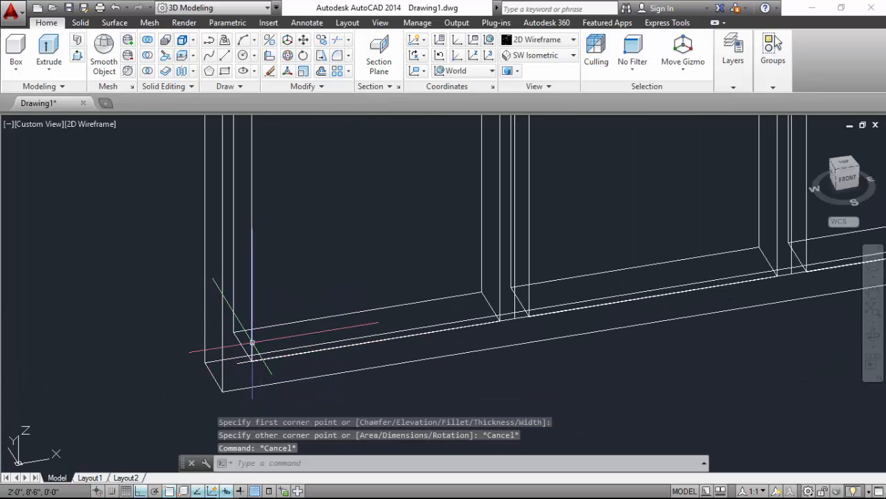
pyautogui.press('Escape')
pyautogui.click(238, 363)
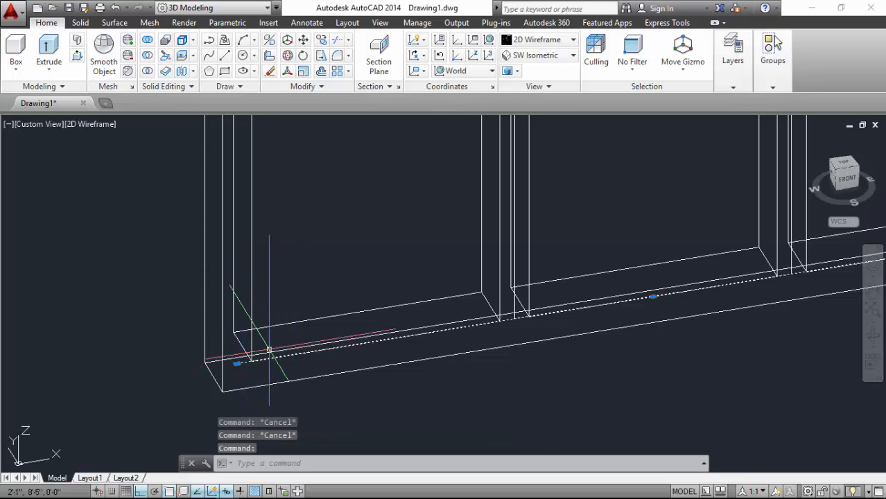
pyautogui.press('Delete')
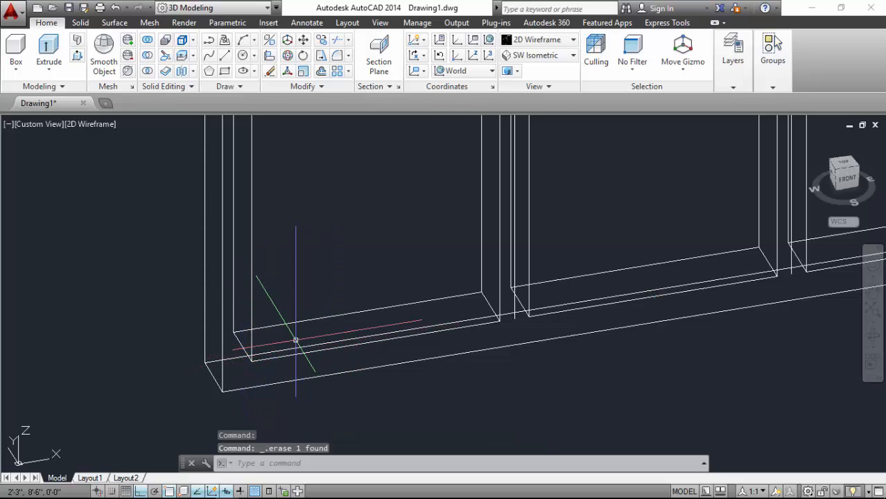
pyautogui.press('Escape')
pyautogui.press('Escape')
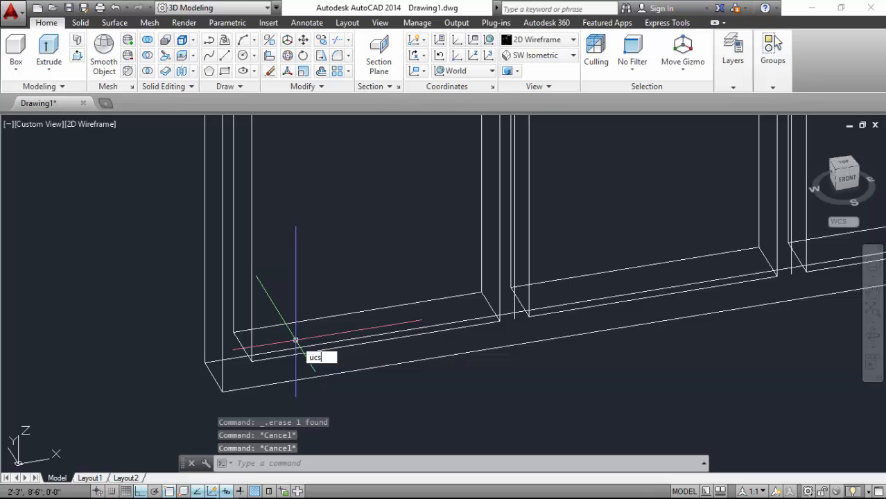
# - Define a UCS on the frame's front face, with its origin at the first opening's lower outer corner, X along the sill and Y upward
pyautogui.press('Return')
pyautogui.scroll(3, 278, 298)
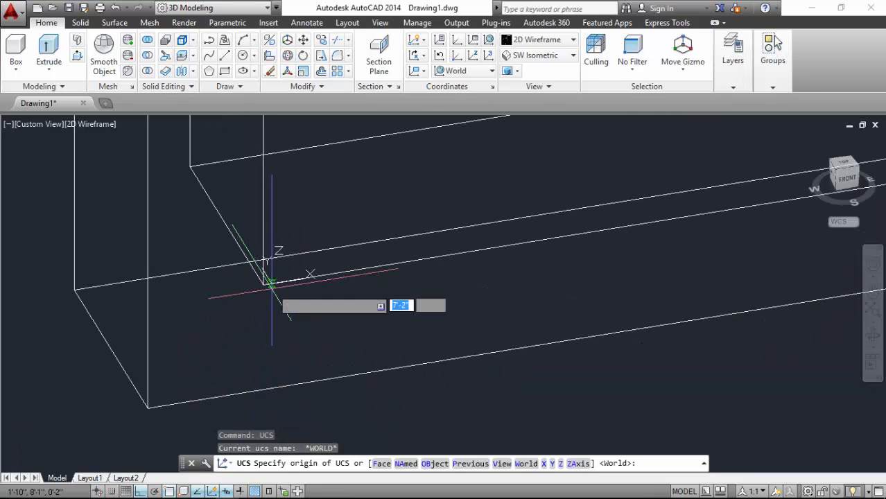
pyautogui.click(264, 284)
pyautogui.scroll(-3, 134, 385)
pyautogui.scroll(-1, 260, 312)
pyautogui.scroll(1, 680, 273)
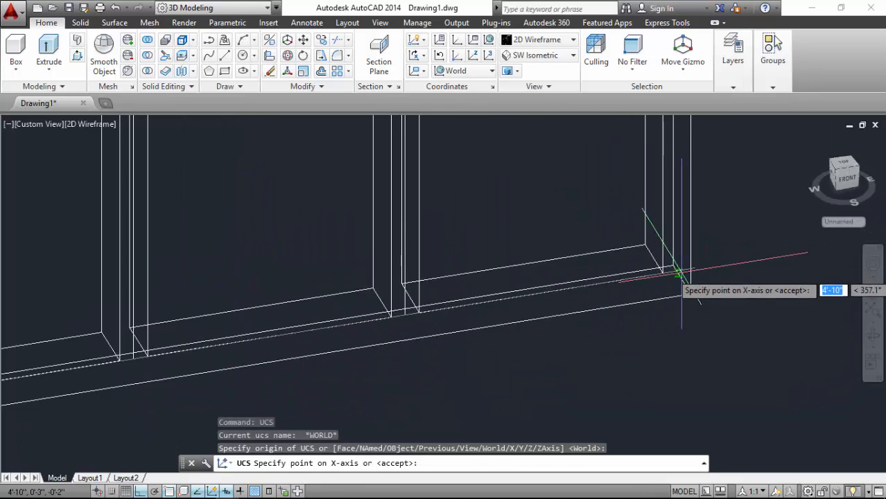
pyautogui.scroll(-1, 680, 273)
pyautogui.click(626, 271)
pyautogui.scroll(-3, 625, 272)
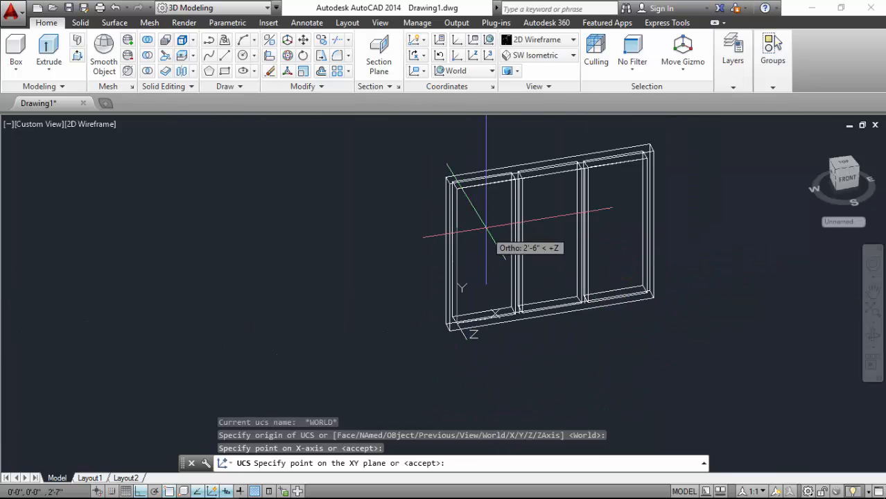
pyautogui.scroll(3, 458, 198)
pyautogui.click(415, 142)
pyautogui.scroll(-3, 305, 263)
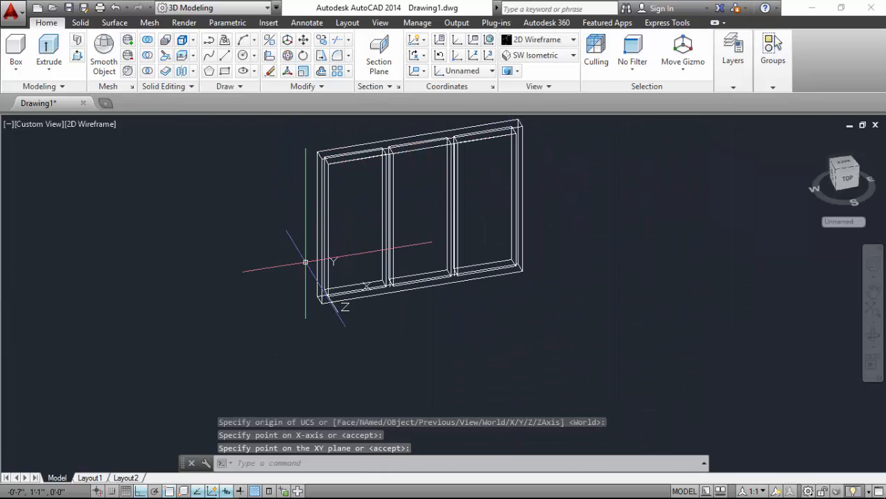
pyautogui.scroll(3, 306, 262)
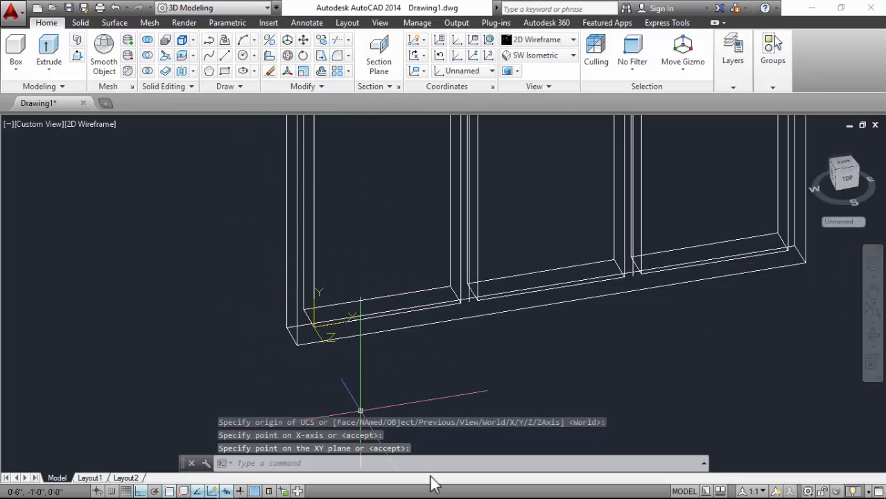
pyautogui.click(224, 71)
pyautogui.scroll(2, 326, 313)
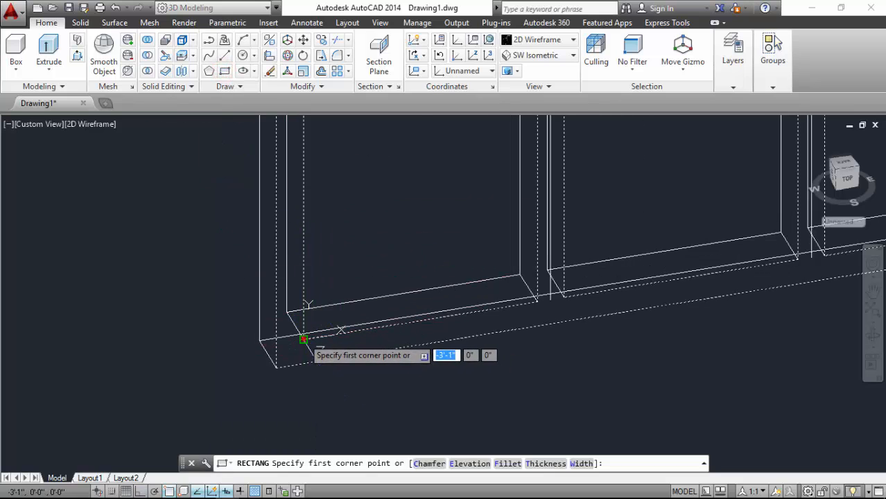
pyautogui.click(303, 338)
pyautogui.scroll(-3, 303, 338)
pyautogui.scroll(5, 367, 222)
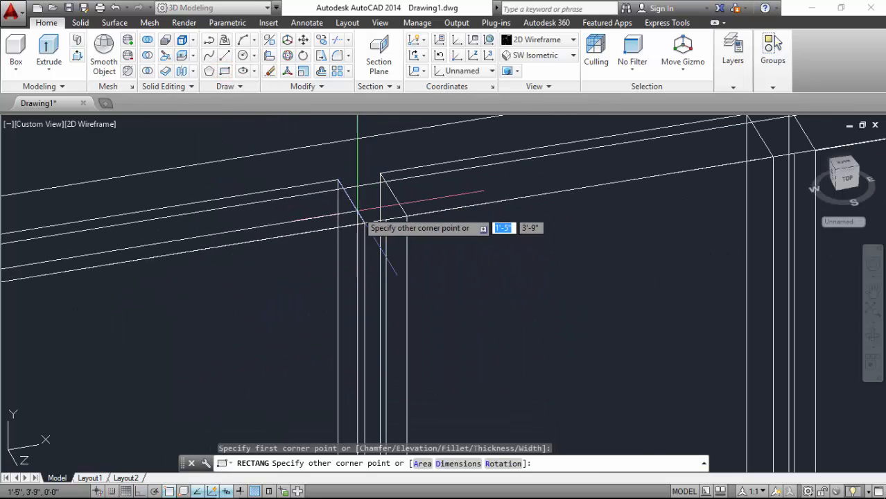
pyautogui.press('Escape')
# - Create a new layer named Panel and make it the current layer
pyautogui.click(733, 52)
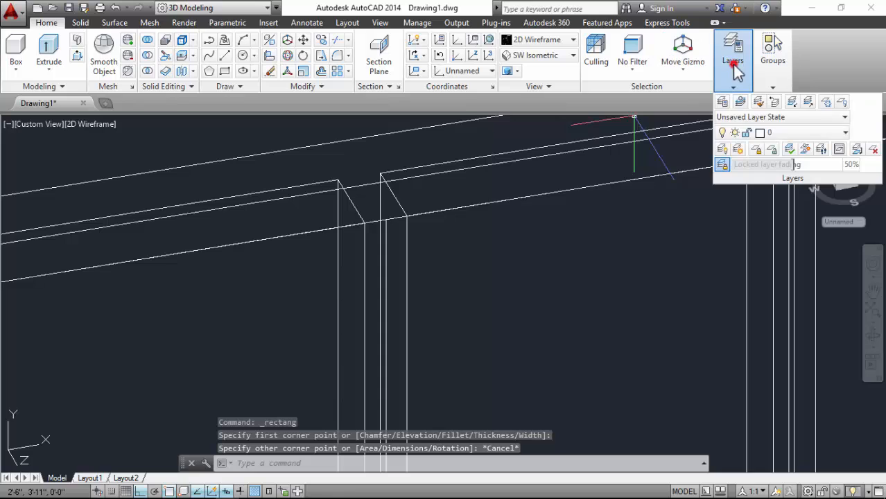
pyautogui.click(723, 105)
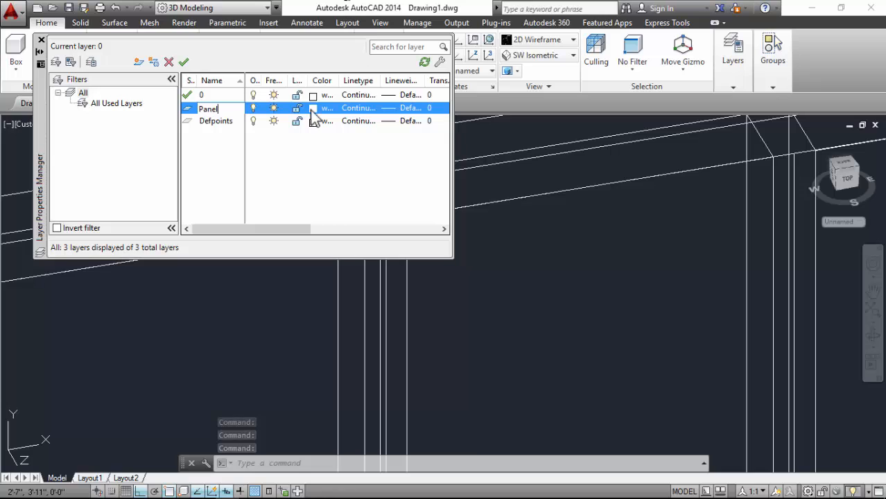
pyautogui.click(295, 143)
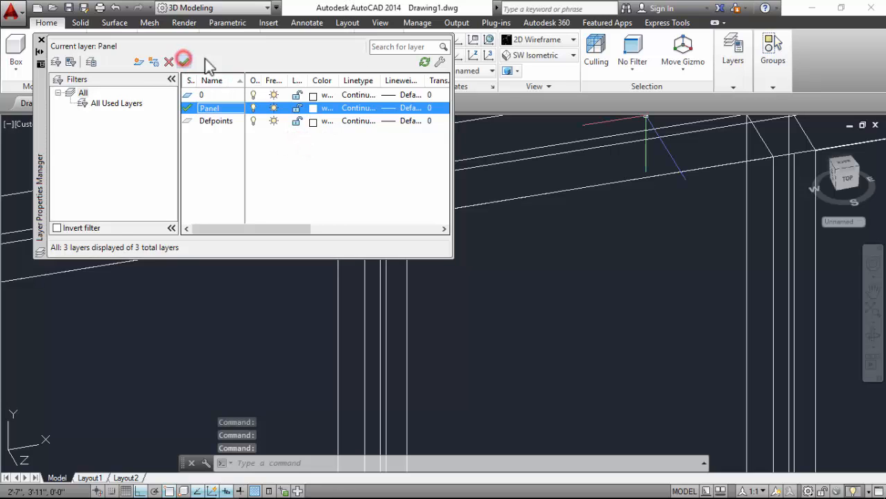
pyautogui.click(40, 42)
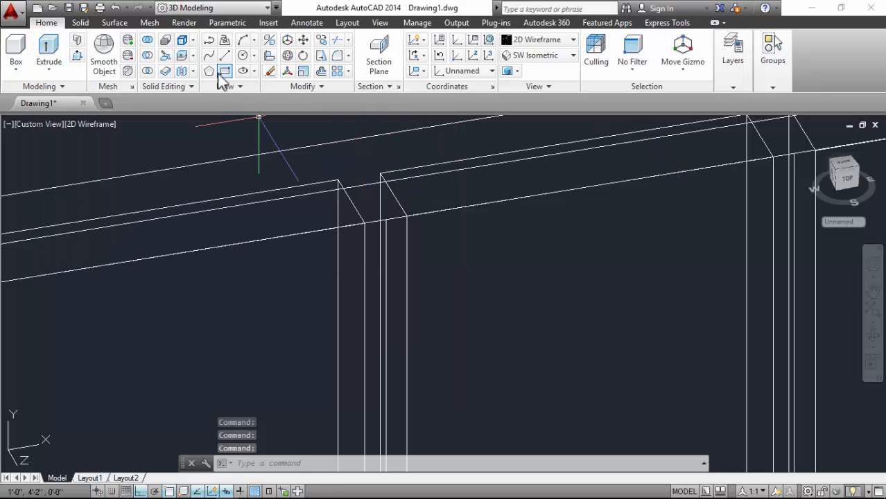
# - Draw a rectangle around the first opening on the front face, from its upper outer corner to the diagonally opposite lower corner
pyautogui.click(223, 71)
pyautogui.moveTo(412, 128); pyautogui.dragTo(247, 201, button='middle')
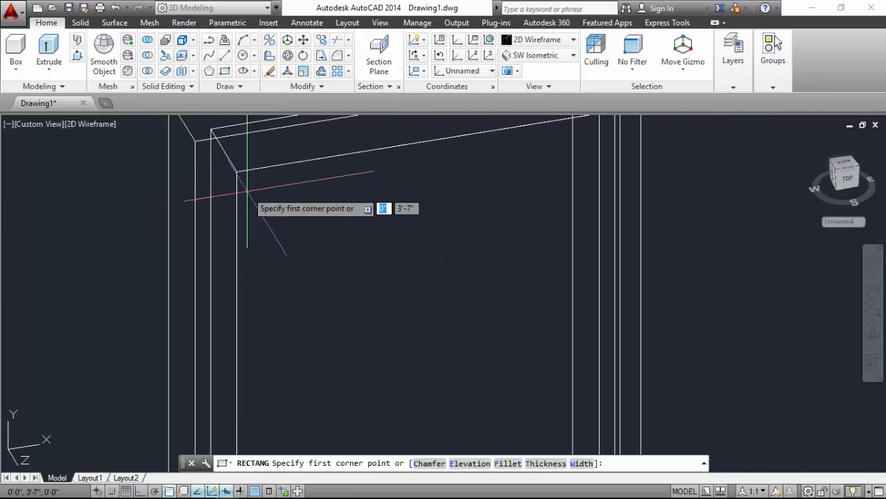
pyautogui.click(238, 170)
pyautogui.scroll(-5, 257, 245)
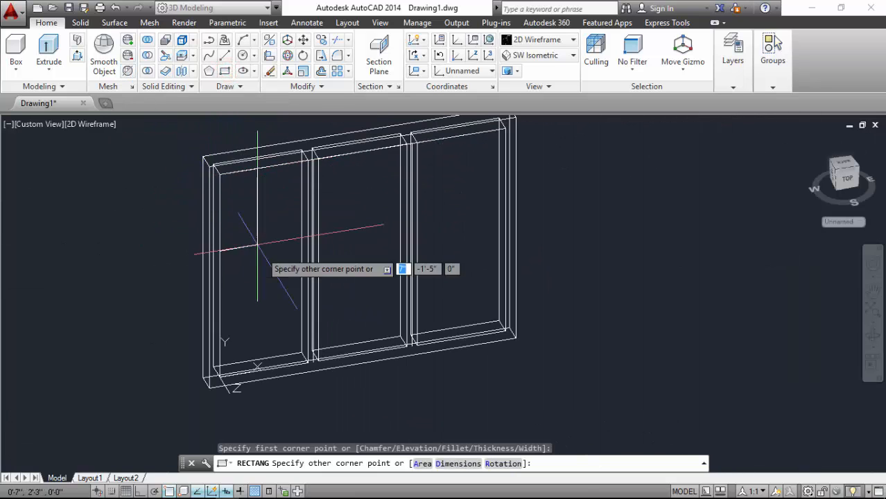
pyautogui.scroll(5, 258, 245)
pyautogui.click(298, 370)
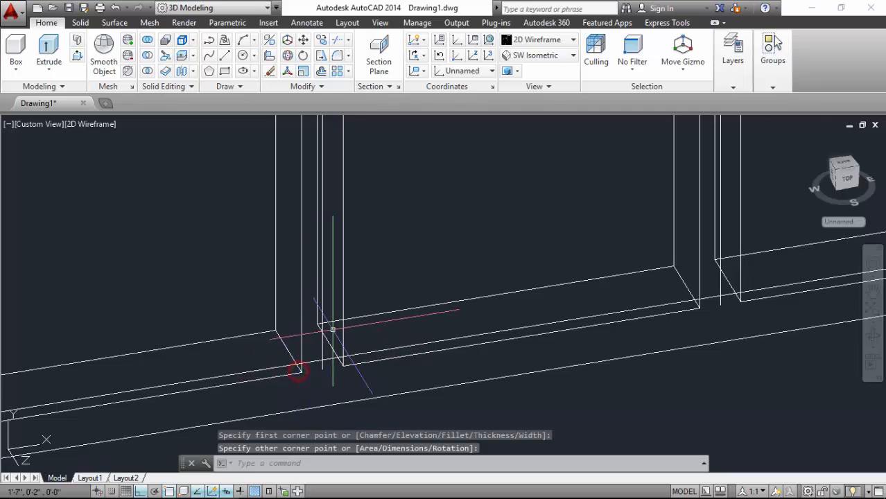
# - Examine the whole frame and check the outline of the new rectangle in the first opening, leaving nothing selected
pyautogui.scroll(-3, 333, 330)
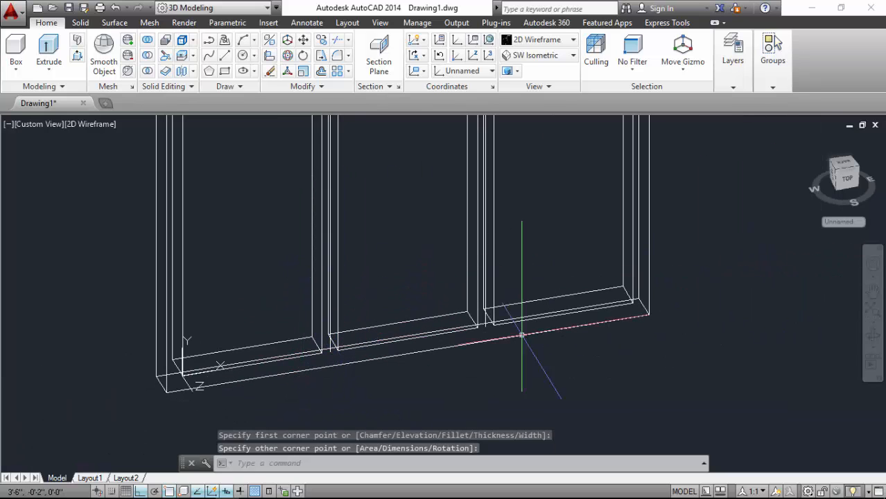
pyautogui.scroll(-3, 516, 298)
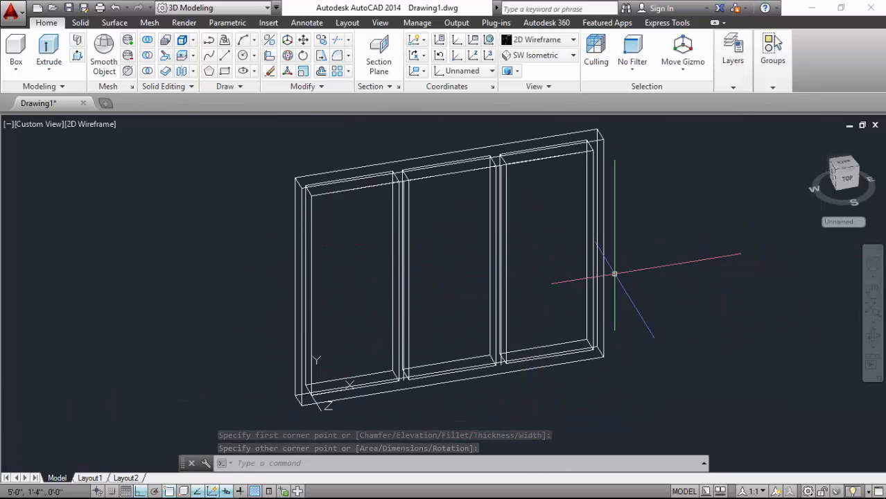
pyautogui.scroll(3, 378, 208)
pyautogui.click(336, 164)
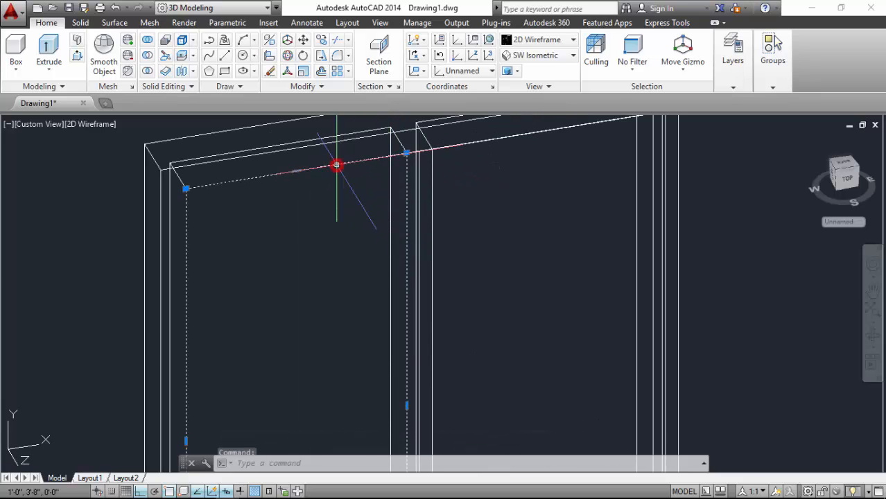
pyautogui.scroll(-3, 290, 192)
pyautogui.press('Escape')
pyautogui.press('Escape')
pyautogui.press('Escape')
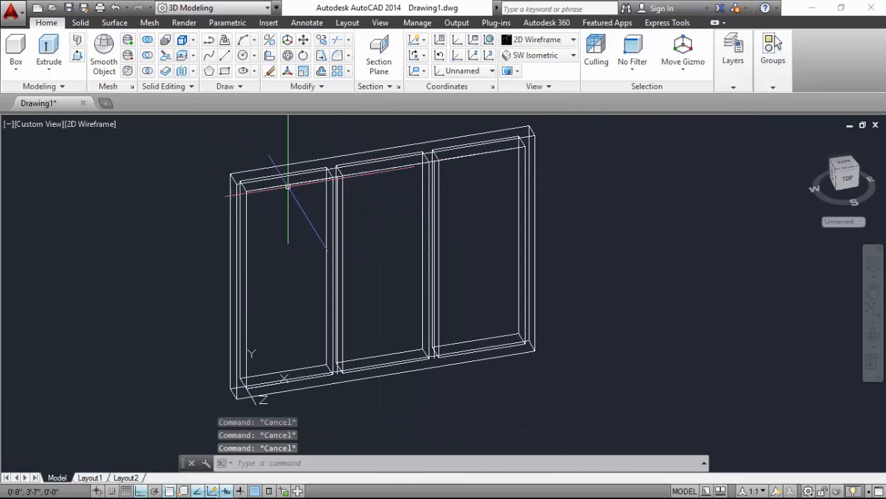
pyautogui.click(321, 71)
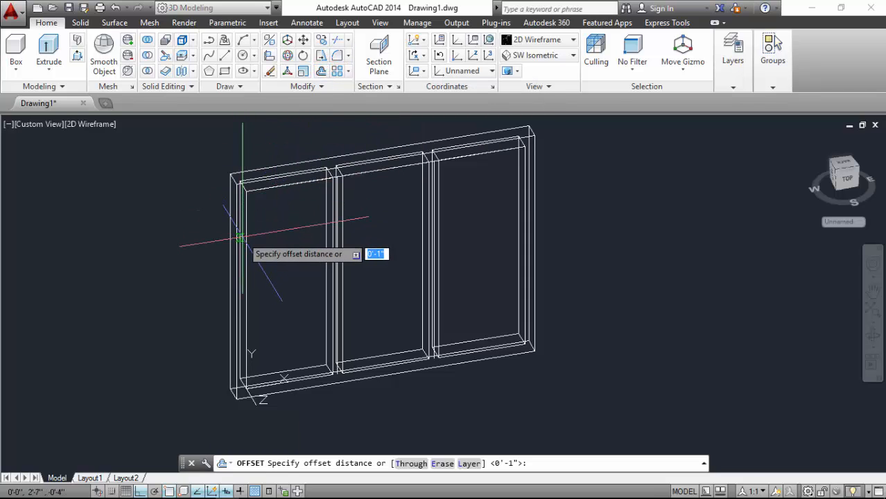
pyautogui.write('6')
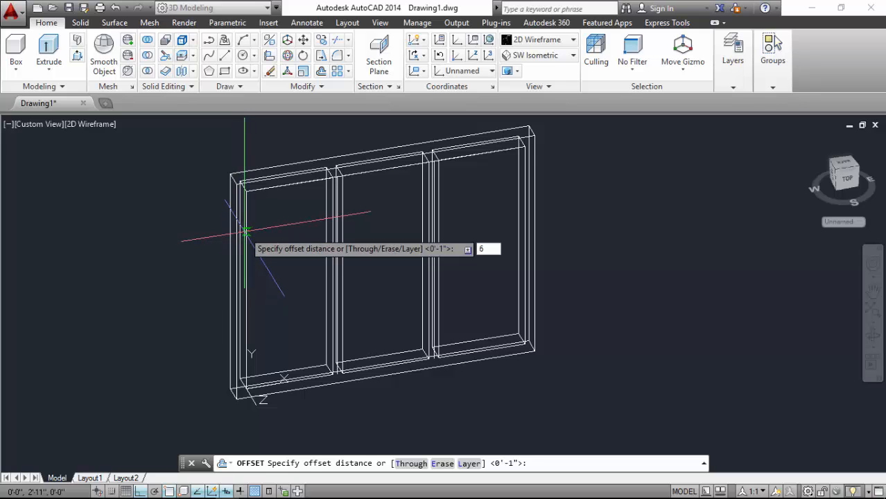
pyautogui.press('Return')
pyautogui.click(294, 183)
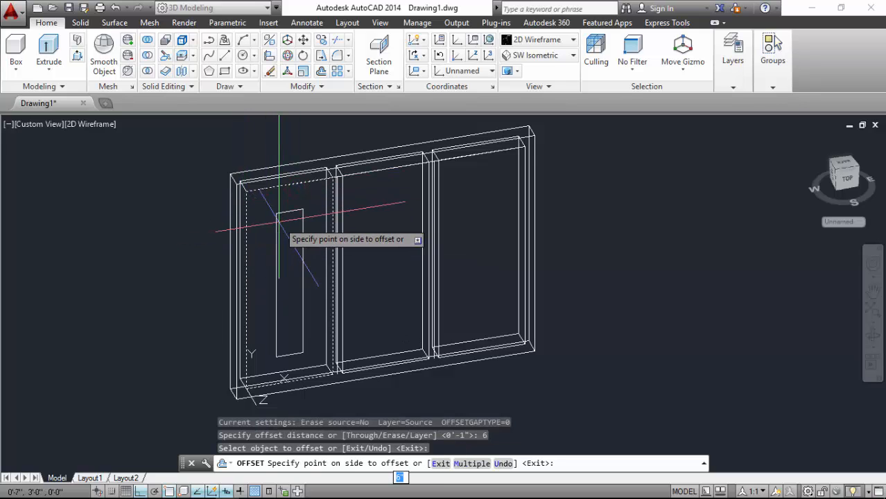
pyautogui.press('Escape')
pyautogui.press('Escape')
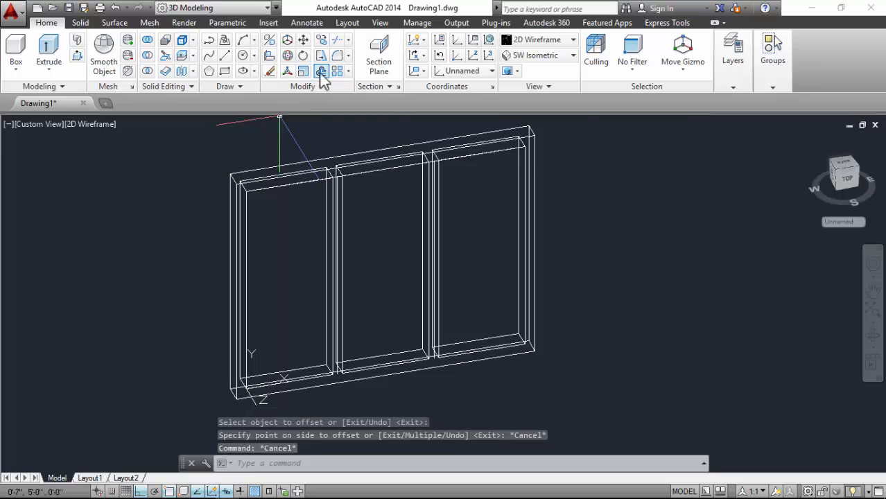
# - Offset the first opening's rectangle 3 inches inward to form the inner outline of the panel frame
pyautogui.click(321, 72)
pyautogui.write('3')
pyautogui.press('Return')
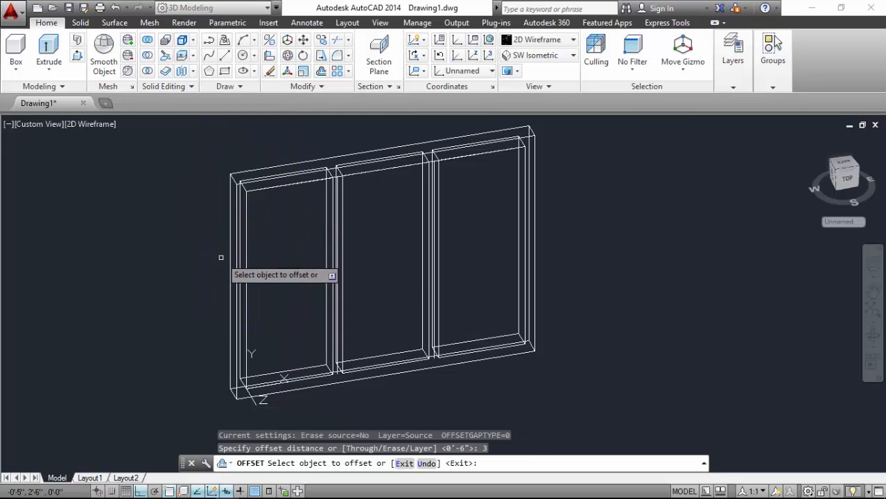
pyautogui.click(281, 187)
pyautogui.click(282, 239)
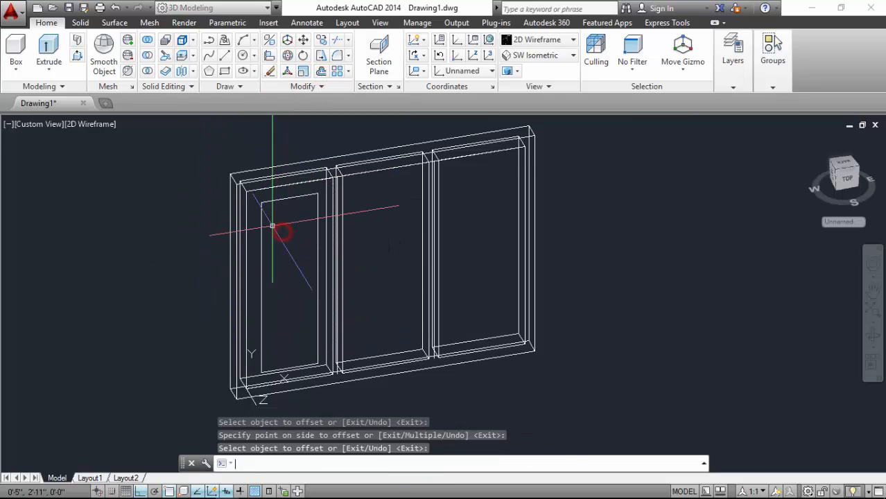
pyautogui.press('Return')
pyautogui.press('Return')
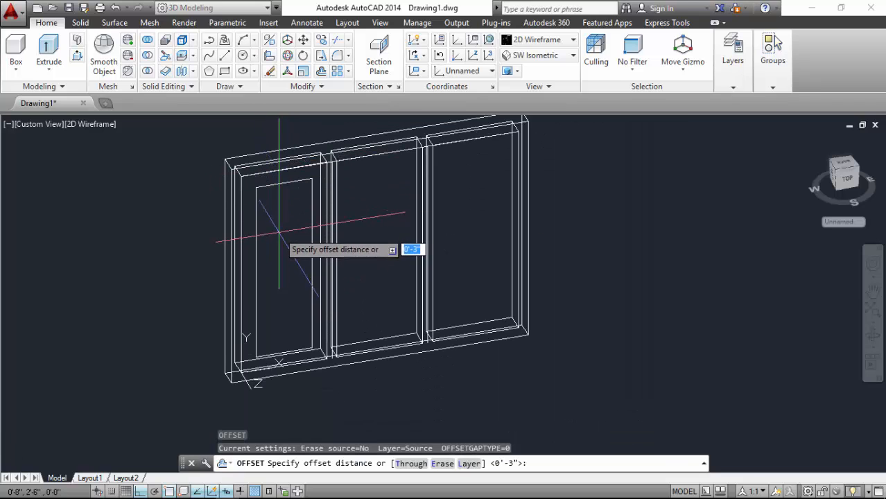
pyautogui.press('Escape')
pyautogui.press('Escape')
pyautogui.press('Escape')
pyautogui.press('Escape')
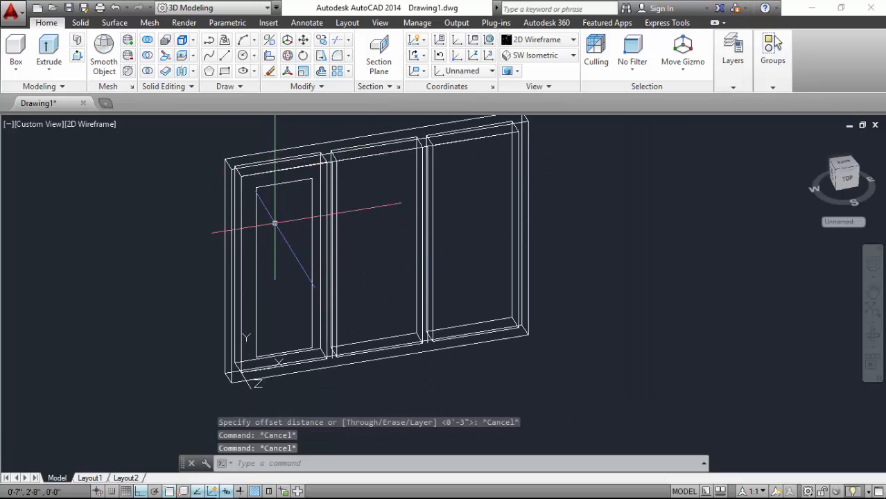
# - Draw a vertical line from the midpoint of the inner rectangle's top edge to the midpoint of its bottom edge
pyautogui.scroll(2, 274, 218)
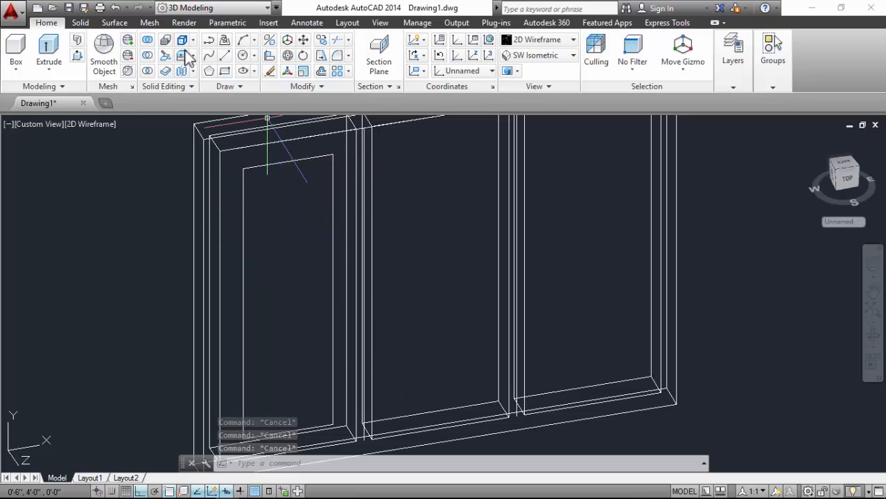
pyautogui.click(224, 55)
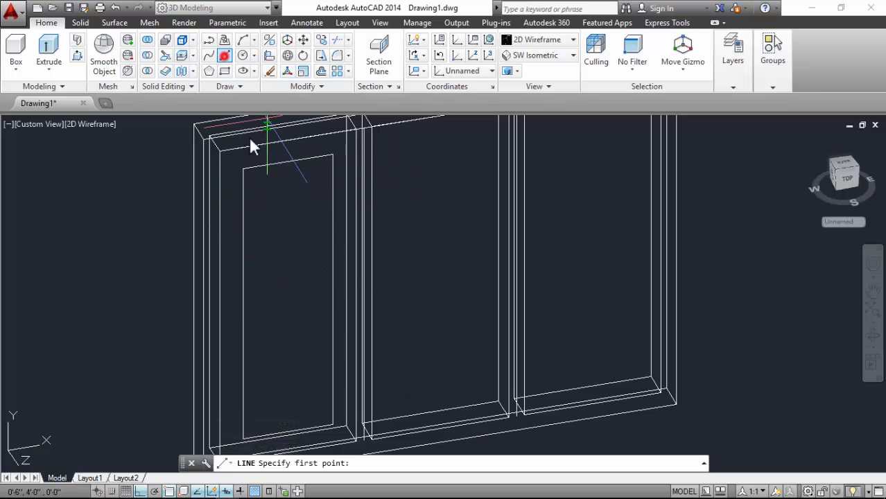
pyautogui.click(288, 162)
pyautogui.scroll(-2, 297, 164)
pyautogui.scroll(2, 293, 290)
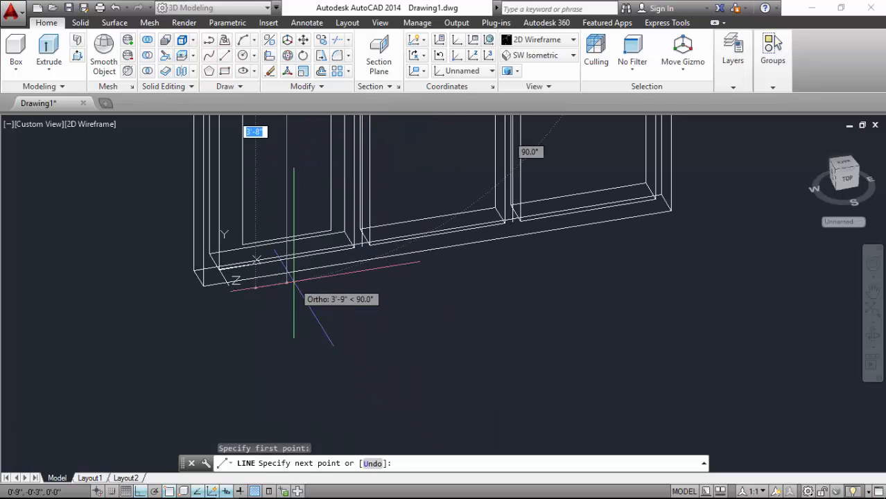
pyautogui.scroll(3, 287, 229)
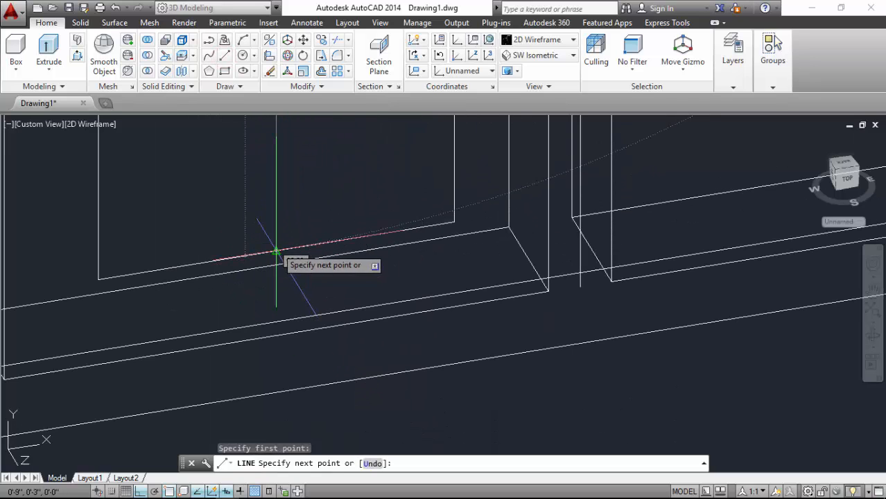
pyautogui.click(276, 251)
pyautogui.press('Return')
pyautogui.scroll(-5, 271, 236)
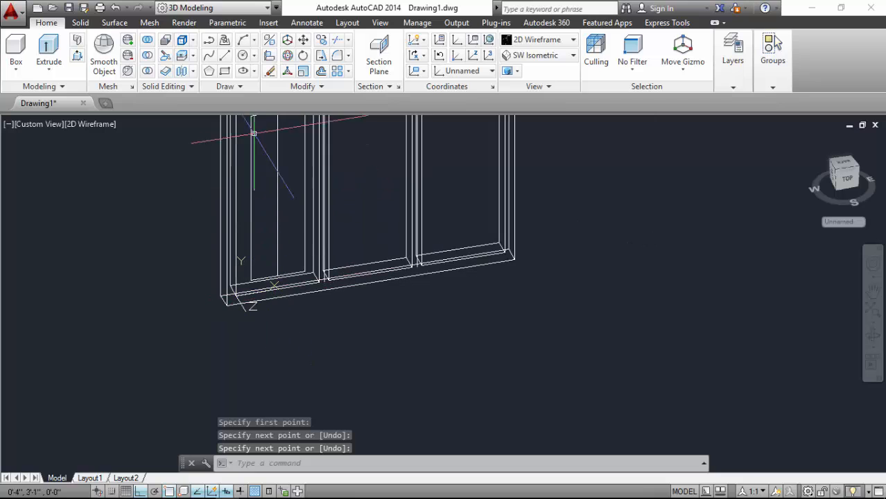
# - Try offsetting the panel's vertical center line 2 inches to both sides
pyautogui.scroll(-2, 253, 133)
pyautogui.scroll(4, 275, 229)
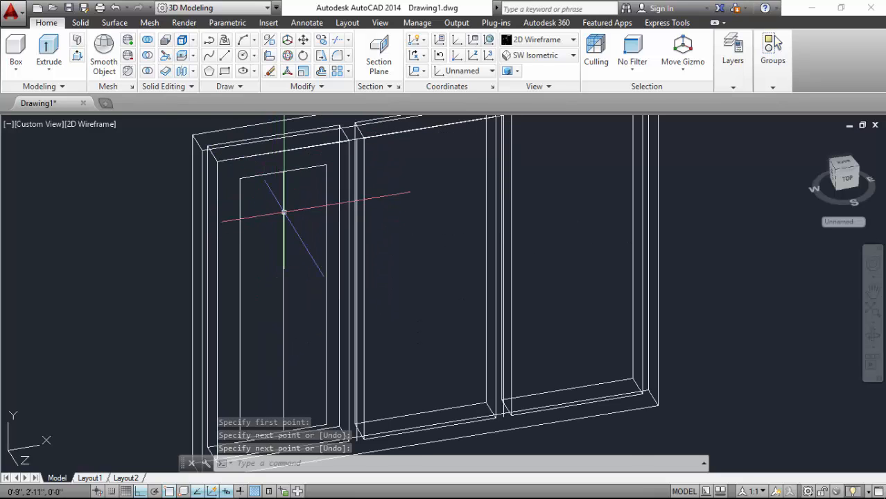
pyautogui.scroll(2, 284, 213)
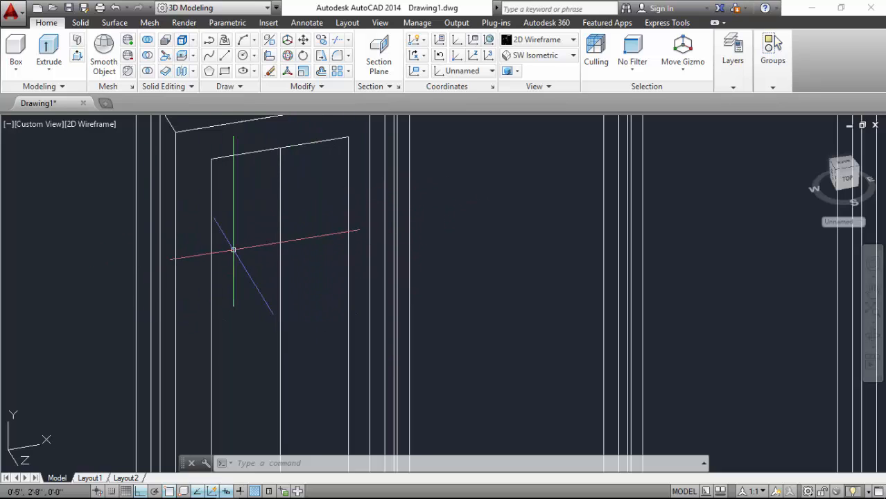
pyautogui.write('o')
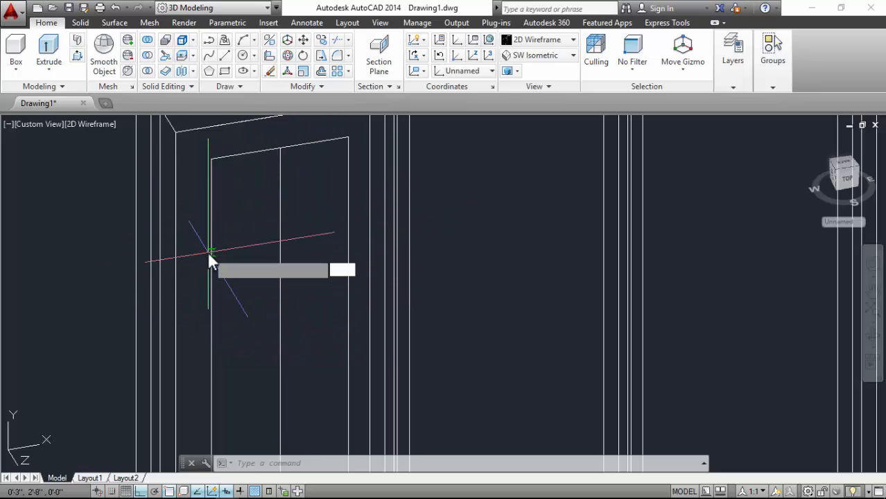
pyautogui.press('Return')
pyautogui.write('2')
pyautogui.press('Return')
pyautogui.click(279, 192)
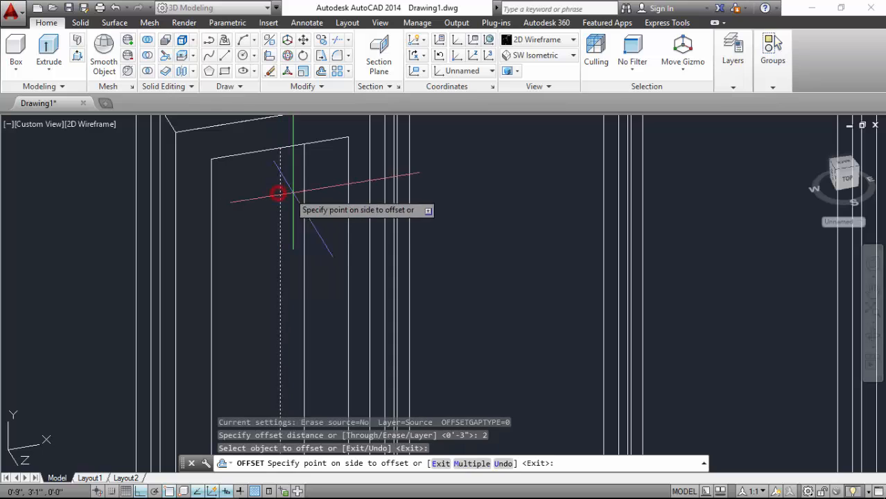
pyautogui.click(313, 188)
pyautogui.click(277, 200)
pyautogui.click(254, 207)
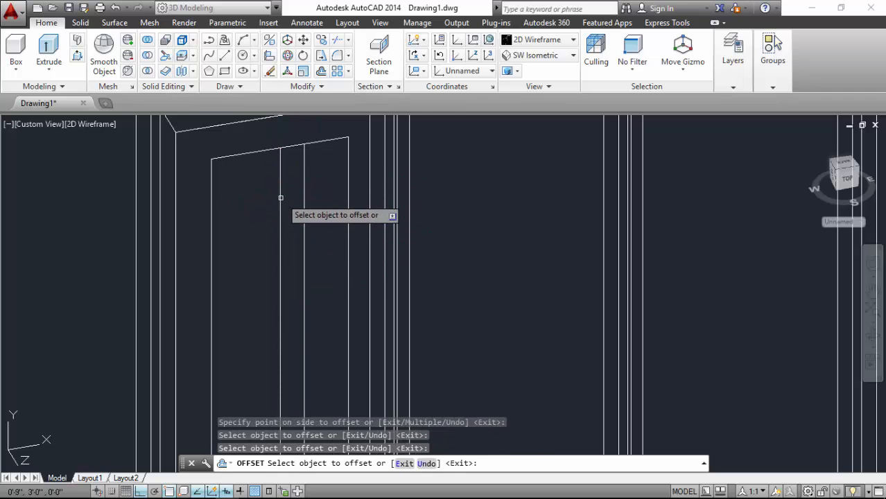
pyautogui.click(281, 198)
pyautogui.click(229, 195)
pyautogui.scroll(-4, 292, 203)
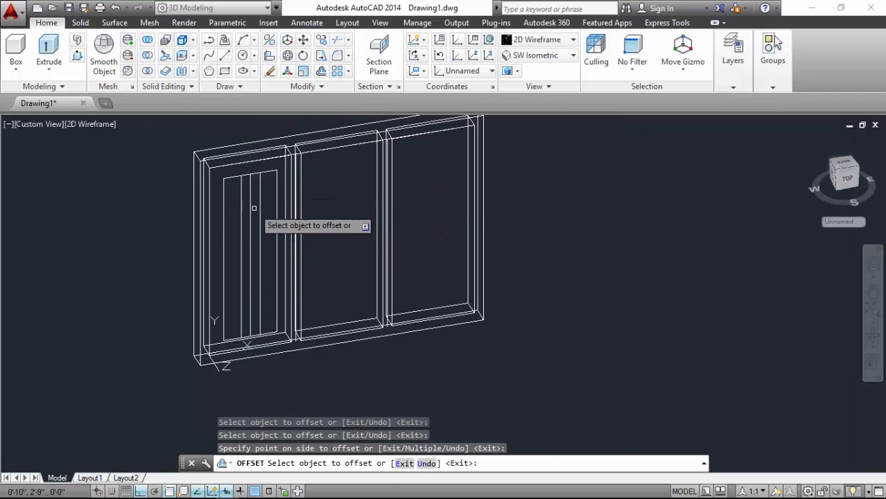
# - Delete the two lines offset 2 inches from the panel's center line
pyautogui.scroll(6, 257, 206)
pyautogui.press('Return')
pyautogui.press('Return')
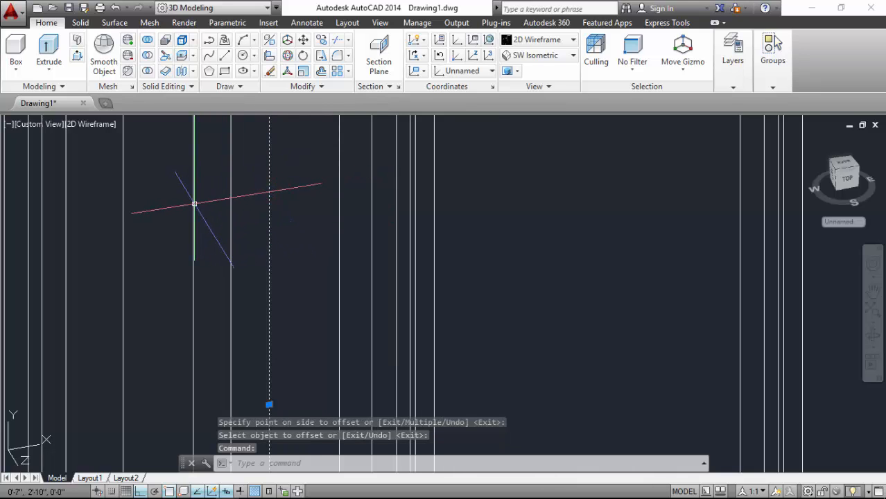
pyautogui.press('Delete')
# - Try offsetting the panel's vertical center line 0.5 inch to both sides
pyautogui.scroll(-4, 250, 250)
pyautogui.scroll(2, 246, 239)
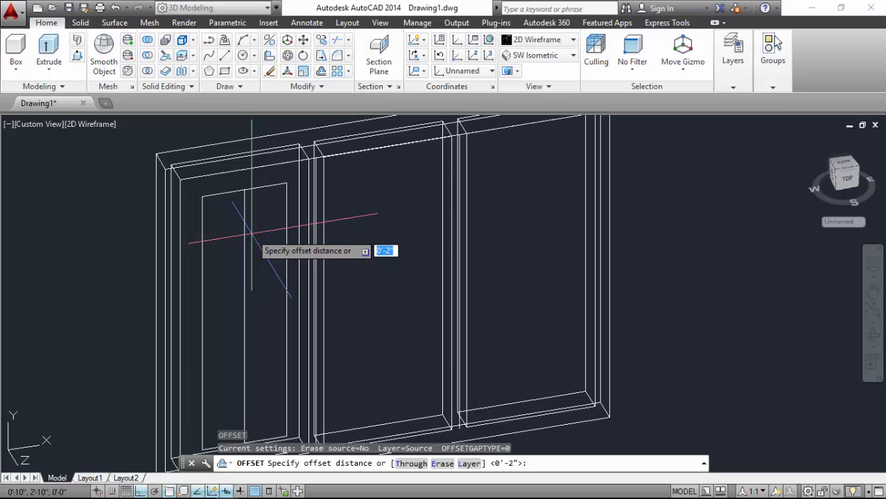
pyautogui.press('Return')
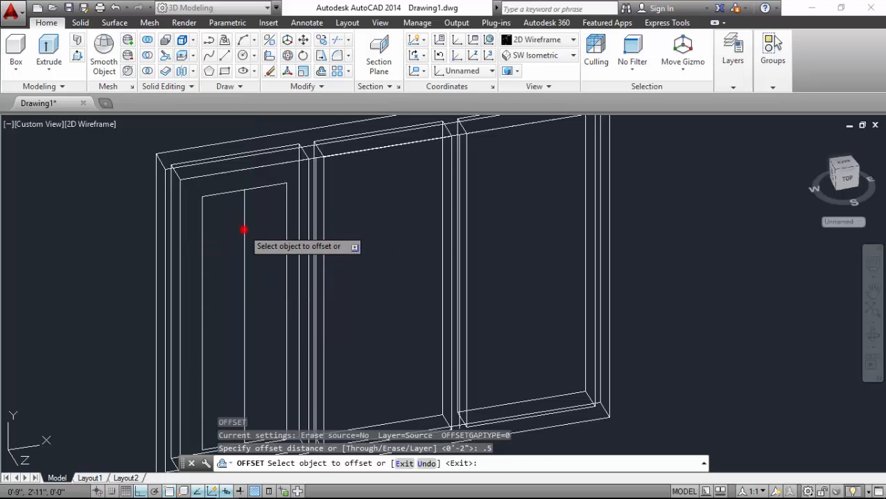
pyautogui.click(244, 230)
pyautogui.click(254, 226)
pyautogui.click(243, 230)
pyautogui.click(227, 229)
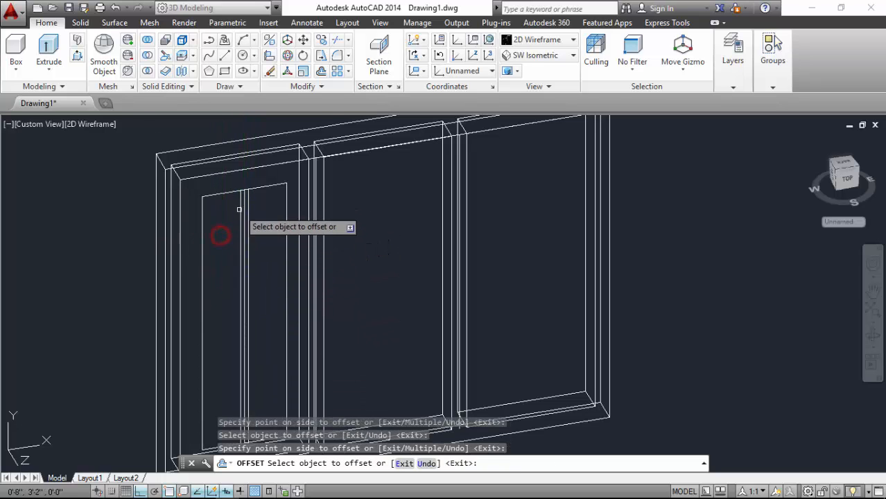
pyautogui.scroll(4, 241, 204)
pyautogui.press('Return')
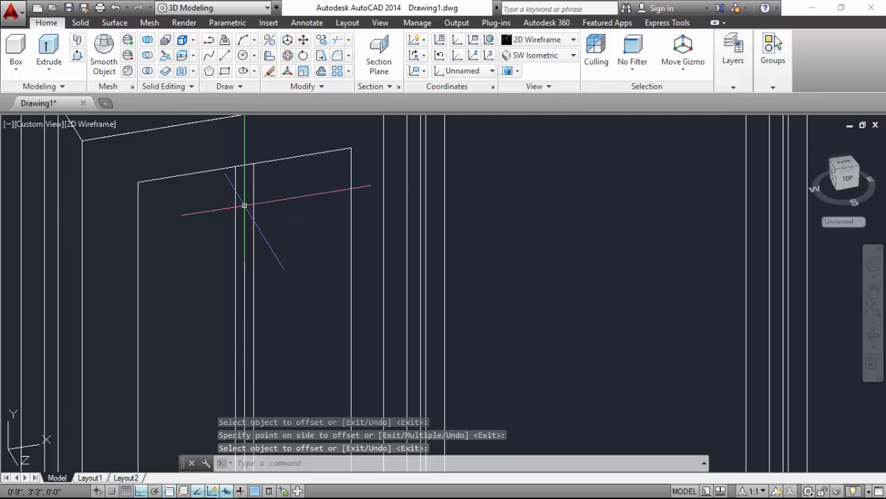
# - Delete the two lines offset 0.5 inch from the center line, keeping the center line
pyautogui.scroll(-5, 246, 202)
pyautogui.scroll(7, 245, 202)
pyautogui.click(247, 200)
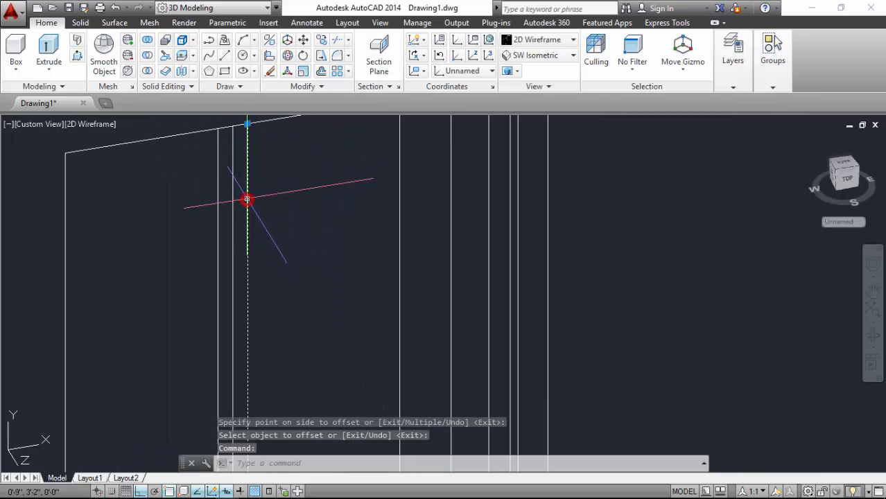
pyautogui.click(217, 205)
pyautogui.press('Delete')
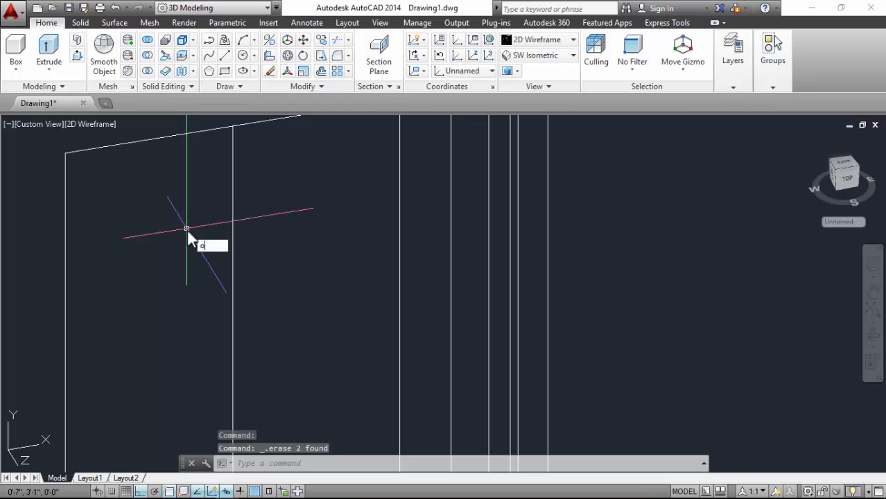
# - Offset the panel's vertical center line 1 inch to both sides to outline the vertical bar
pyautogui.press('Return')
pyautogui.write('1')
pyautogui.press('Return')
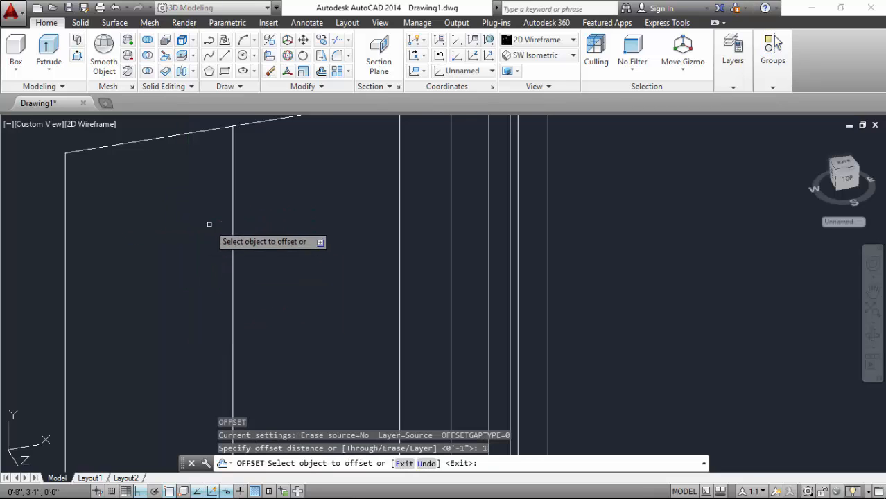
pyautogui.click(232, 208)
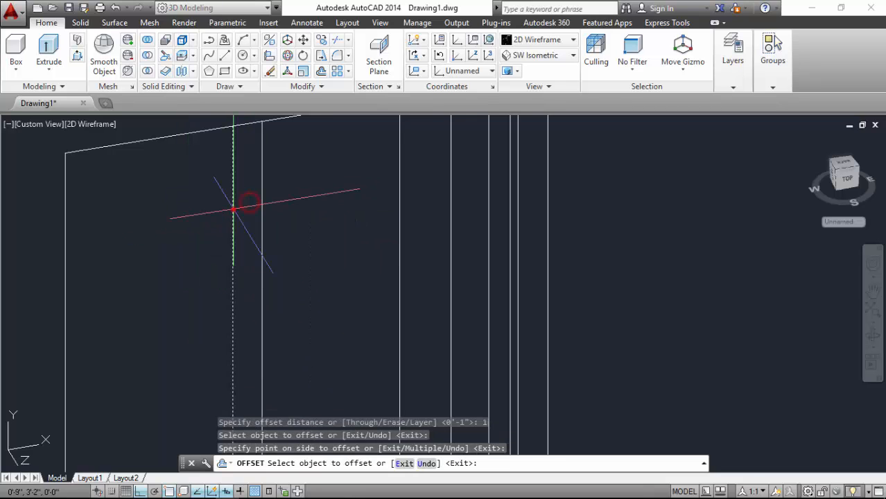
pyautogui.click(233, 209)
pyautogui.click(222, 212)
pyautogui.scroll(-4, 222, 209)
pyautogui.scroll(1, 225, 180)
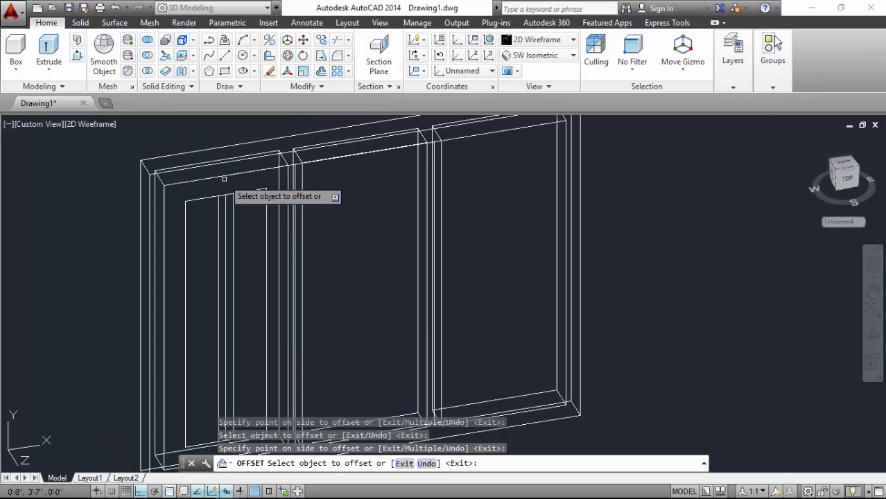
pyautogui.scroll(3, 224, 179)
pyautogui.scroll(-1, 221, 222)
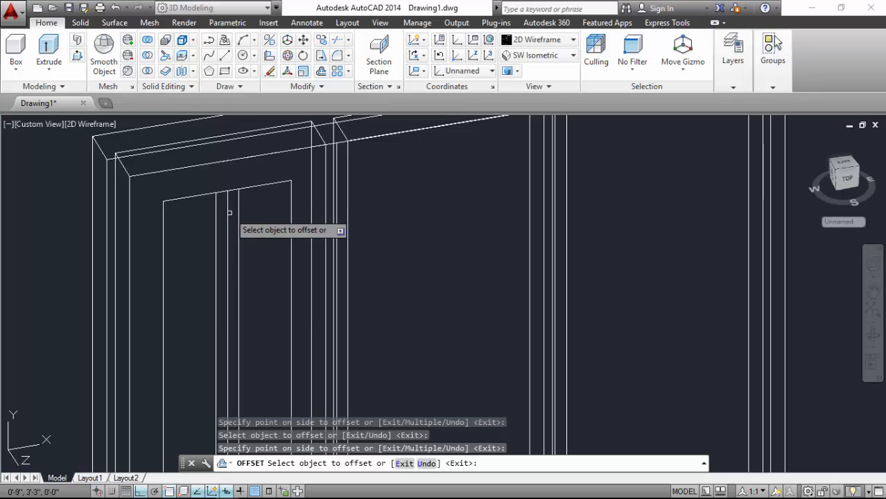
pyautogui.press('Return')
# - Examine the vertical bar lines in the first panel against the whole window frame, with no command active
pyautogui.scroll(-3, 229, 168)
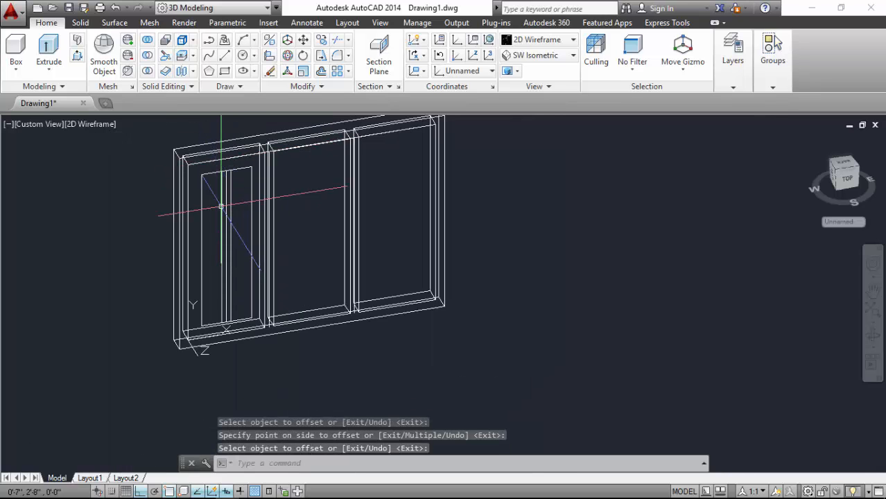
pyautogui.scroll(2, 201, 194)
pyautogui.scroll(2, 228, 296)
pyautogui.scroll(-1, 213, 312)
pyautogui.scroll(-3, 220, 258)
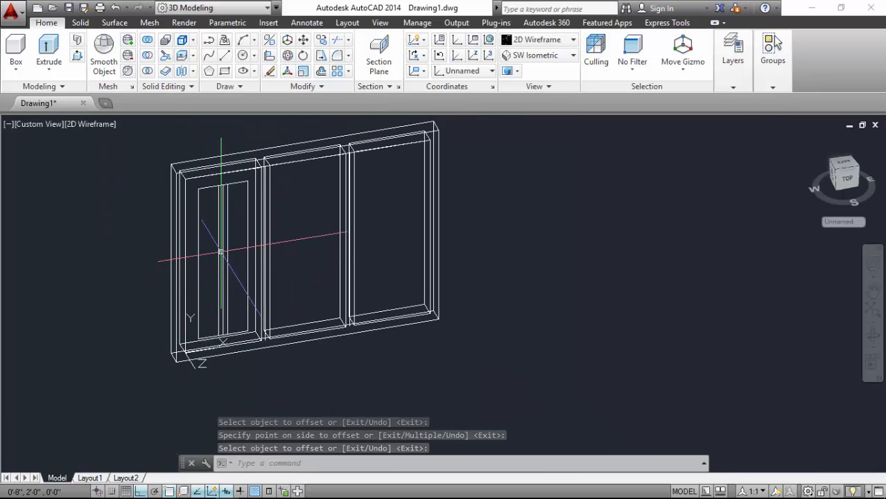
pyautogui.scroll(1, 211, 245)
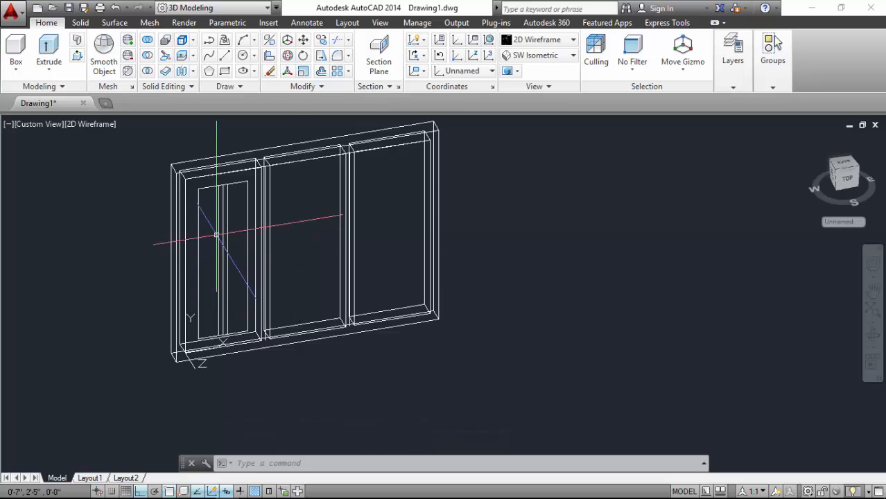
pyautogui.scroll(2, 223, 241)
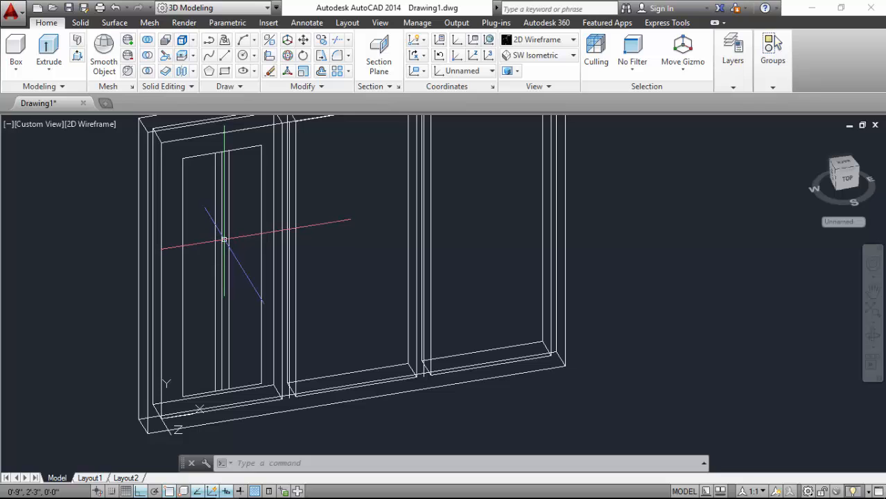
pyautogui.press('Escape')
pyautogui.press('Escape')
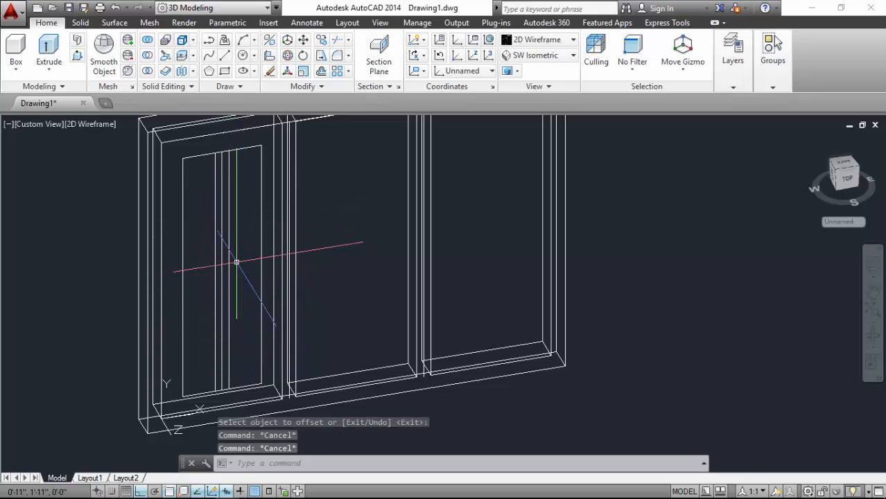
pyautogui.press('Escape')
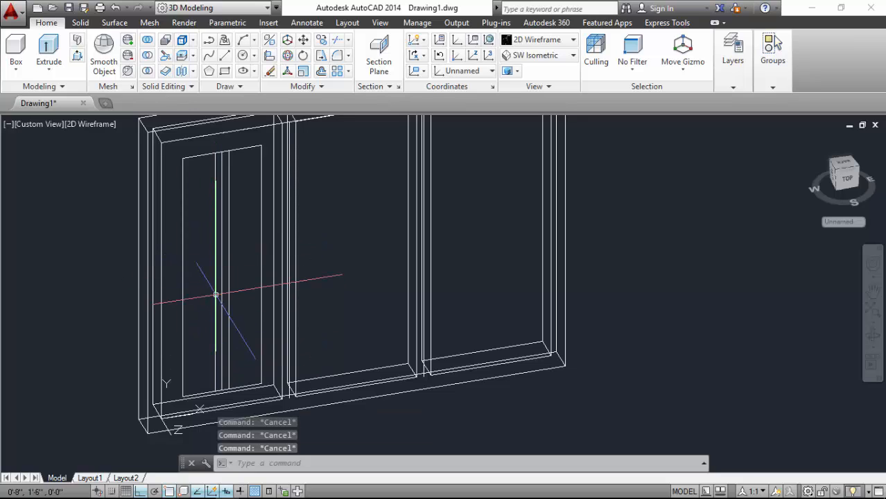
# - Divide the panel's vertical center line into 3 equal segments
pyautogui.write('iv')
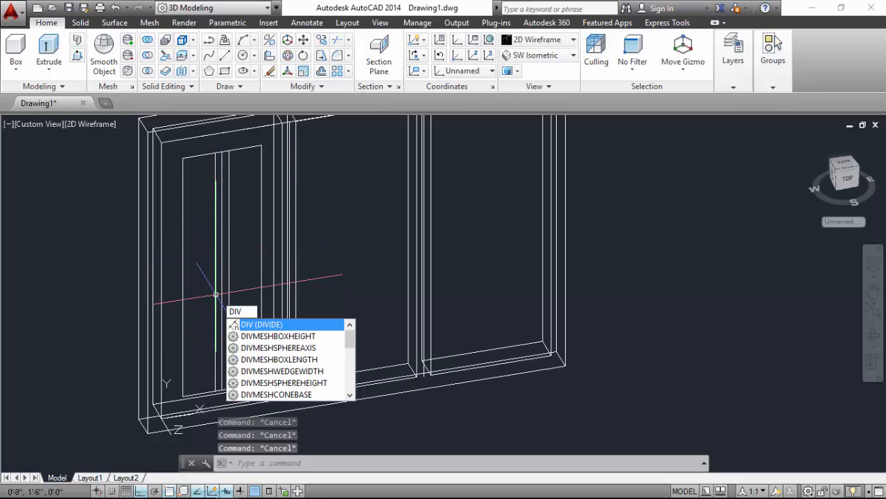
pyautogui.press('Escape')
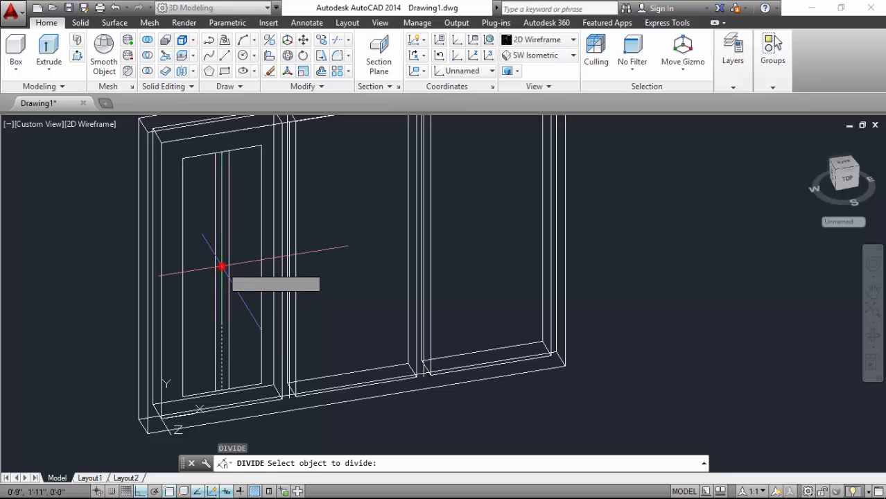
pyautogui.click(221, 267)
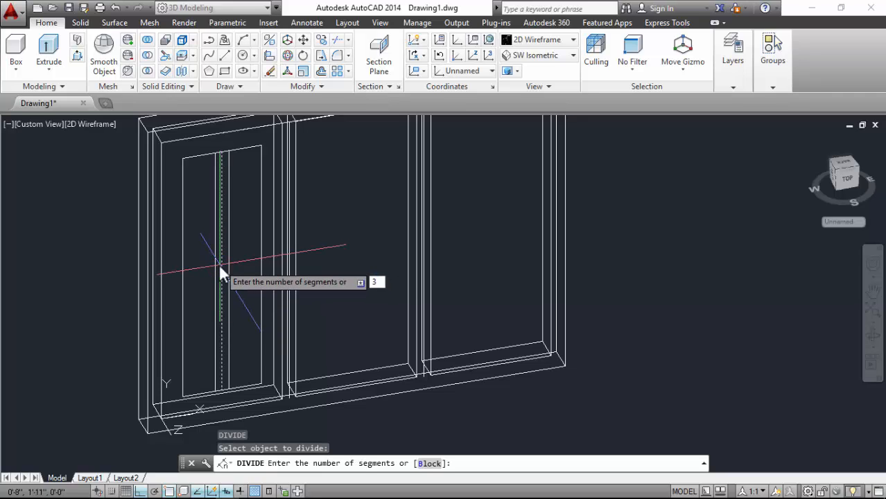
pyautogui.write('3')
pyautogui.press('Return')
# - Draw two horizontal lines from the upper division point, one perpendicular to each vertical side of the inner rectangle
pyautogui.scroll(3, 219, 264)
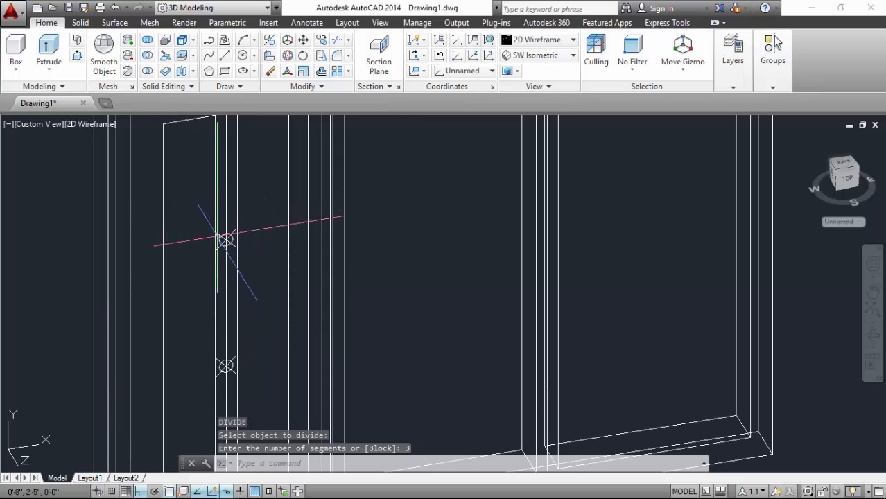
pyautogui.click(225, 57)
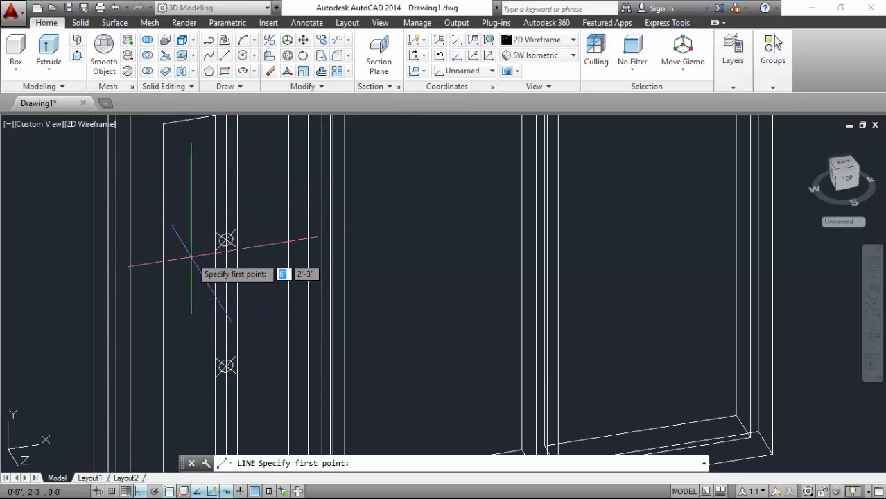
pyautogui.click(226, 240)
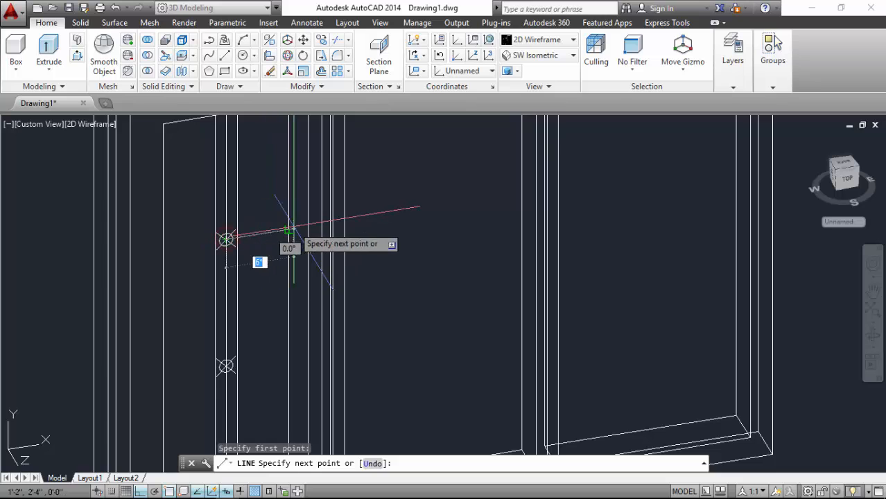
pyautogui.click(289, 230)
pyautogui.press('Return')
pyautogui.press('Return')
pyautogui.click(226, 240)
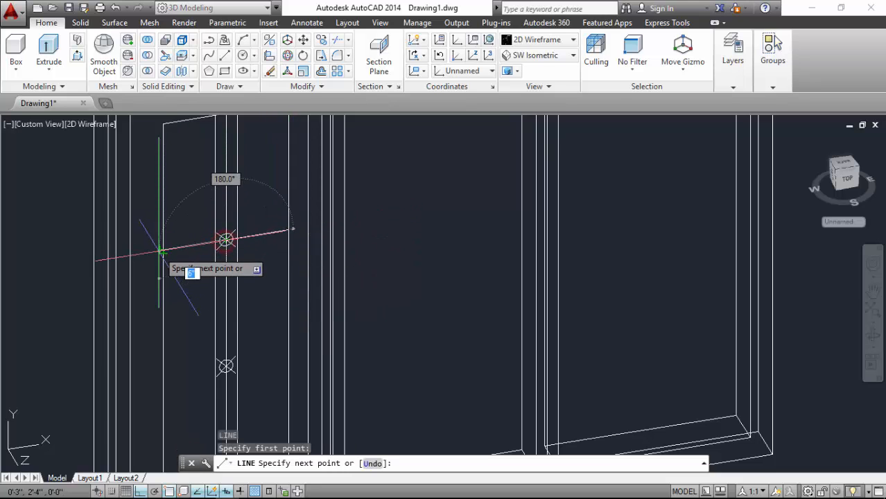
pyautogui.click(160, 252)
pyautogui.press('Return')
# - Draw one polyline over the two horizontal lines, spanning the inner rectangle from side to side
pyautogui.scroll(3, 225, 241)
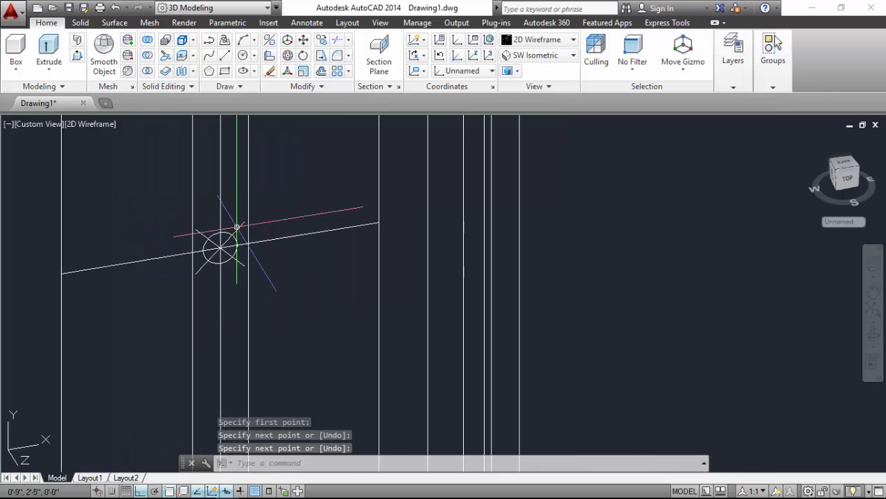
pyautogui.click(209, 40)
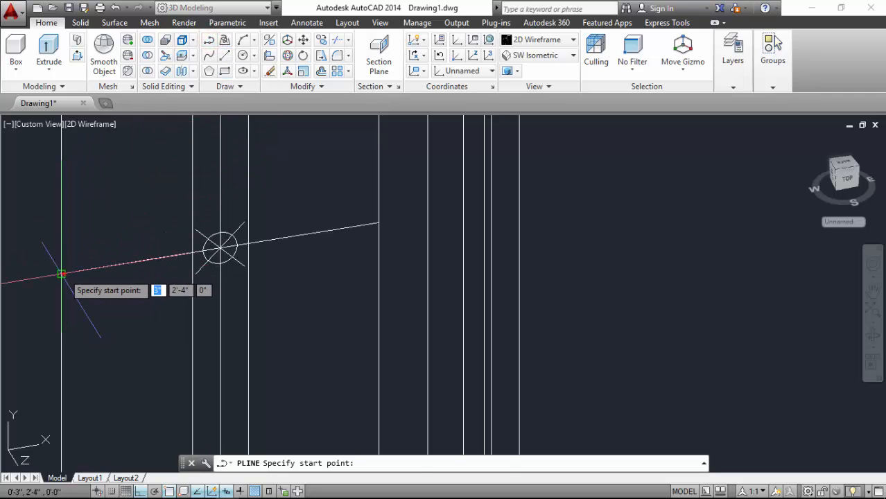
pyautogui.click(62, 273)
pyautogui.click(378, 223)
pyautogui.press('Return')
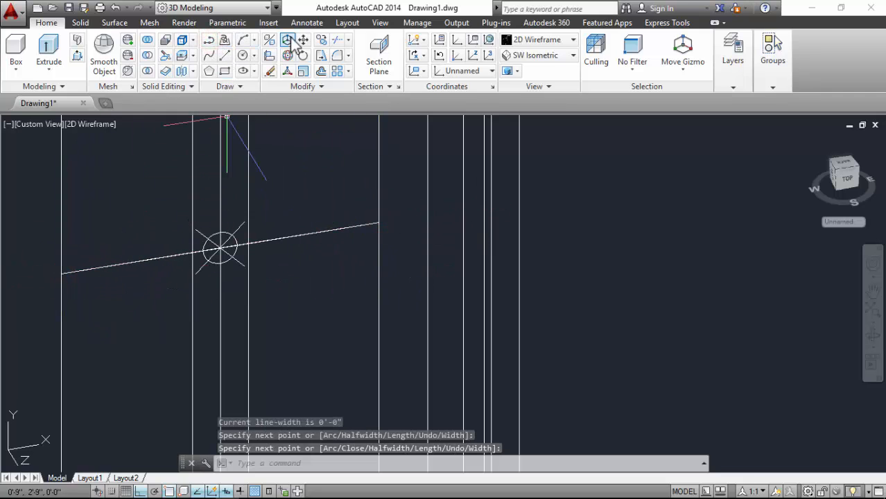
# - Copy the horizontal polyline from the panel's upper division point to its lower division point
pyautogui.click(322, 40)
pyautogui.click(283, 238)
pyautogui.press('Return')
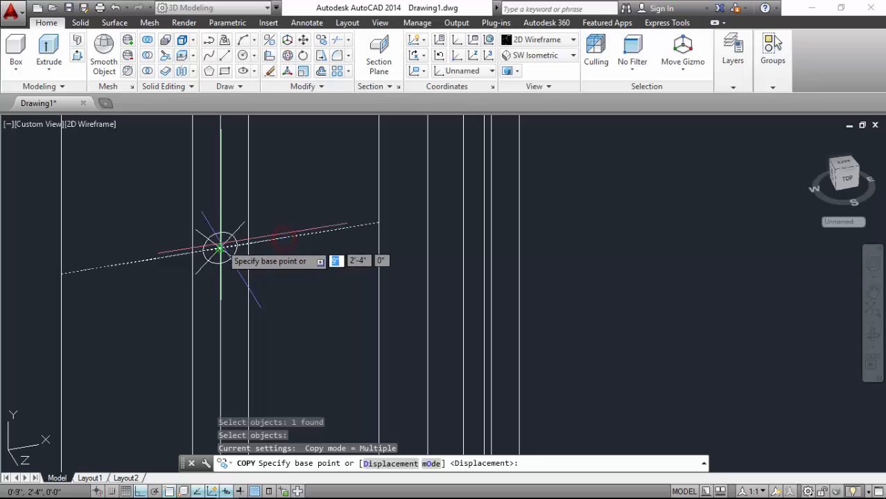
pyautogui.click(220, 246)
pyautogui.scroll(-6, 217, 135)
pyautogui.scroll(8, 215, 238)
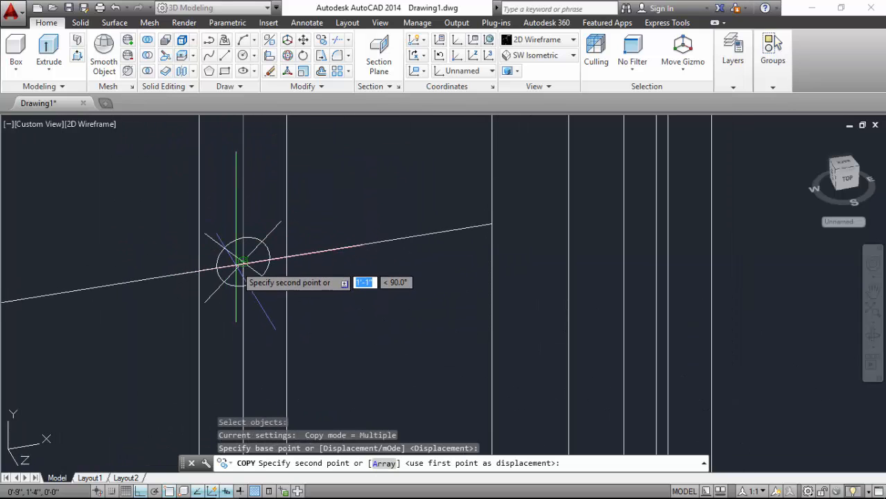
pyautogui.click(243, 262)
pyautogui.scroll(-3, 243, 262)
pyautogui.press('Return')
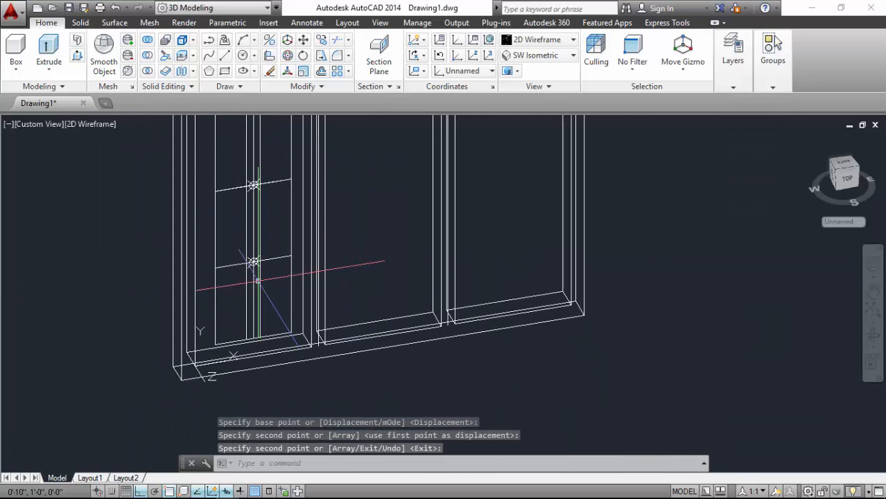
pyautogui.scroll(-2, 257, 281)
pyautogui.scroll(6, 244, 222)
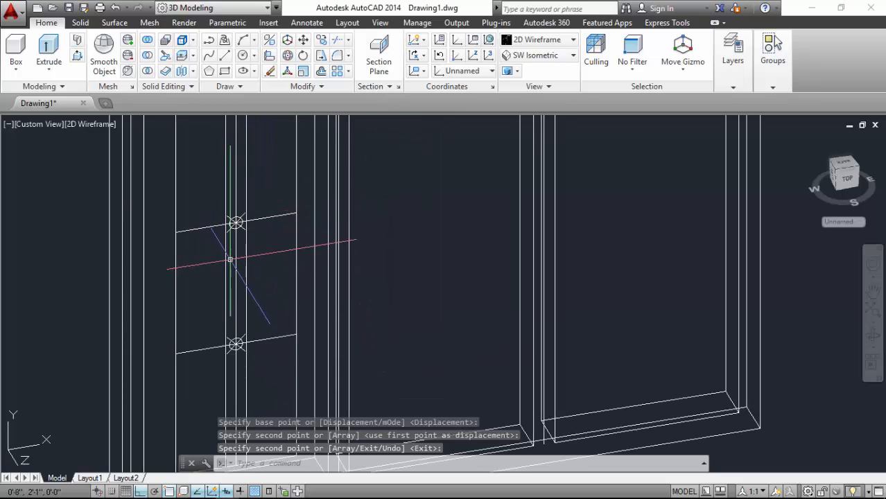
pyautogui.press('Escape')
pyautogui.press('Escape')
pyautogui.press('Escape')
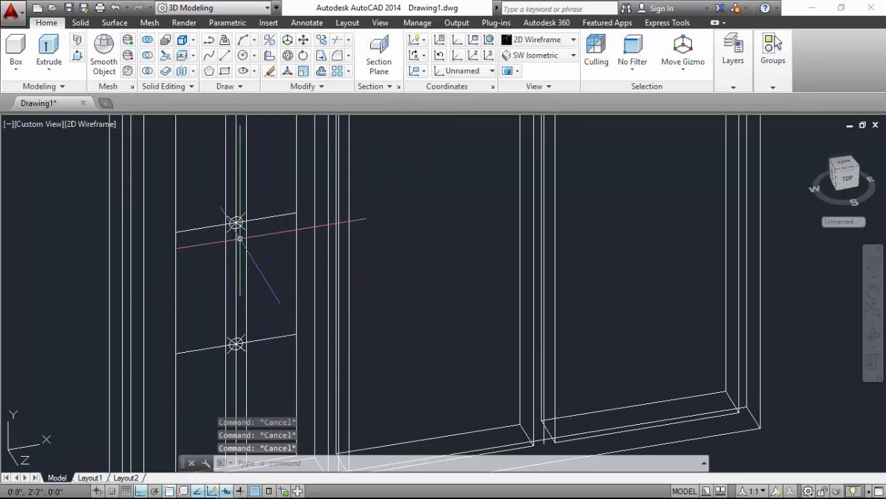
pyautogui.scroll(-3, 235, 223)
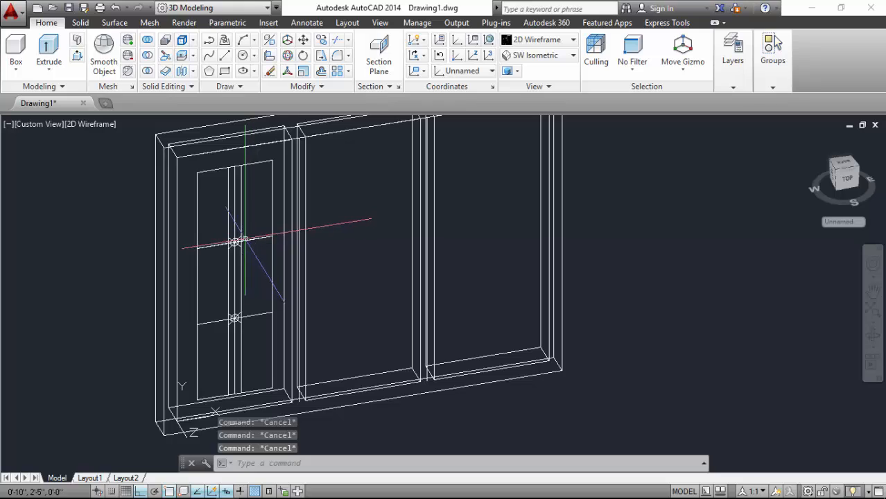
# - Offset the upper horizontal bar line by 1" above and below
pyautogui.write('ofdf')
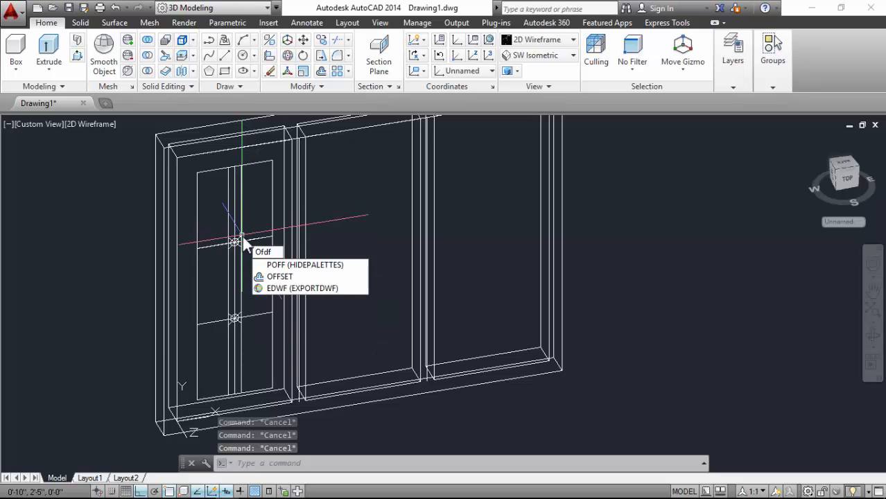
pyautogui.write('OFF')
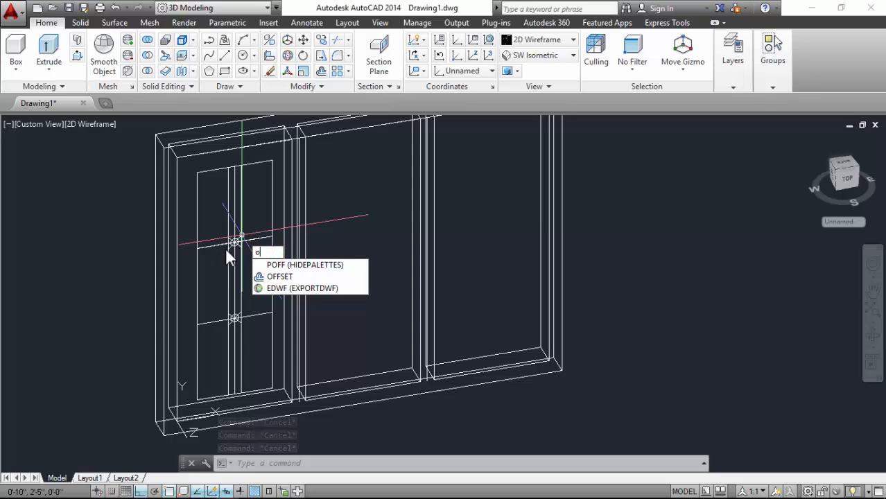
pyautogui.press('Return')
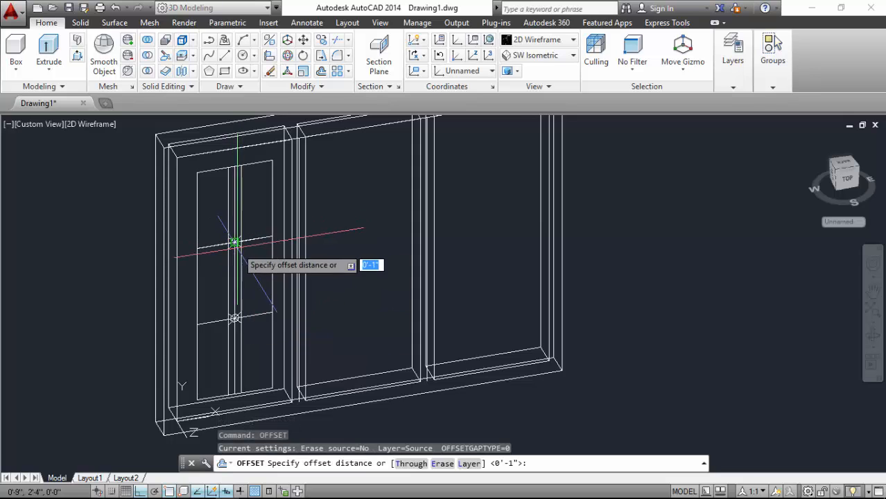
pyautogui.scroll(3, 229, 242)
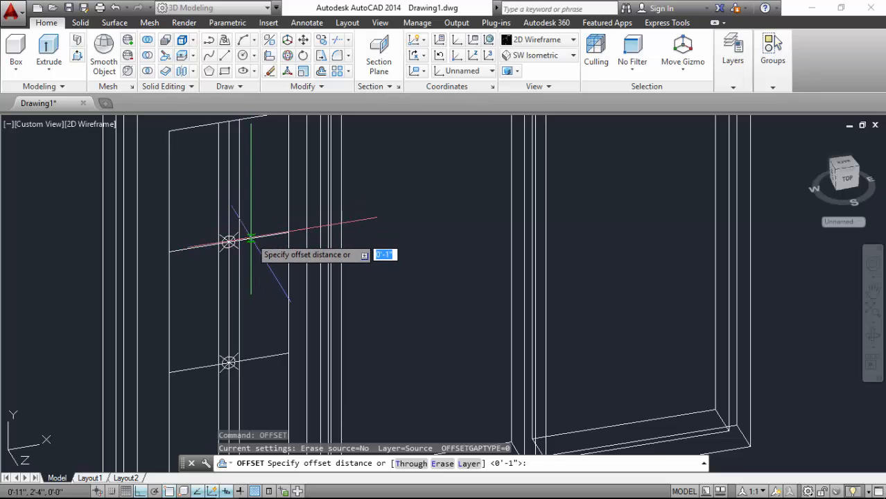
pyautogui.scroll(-3, 244, 257)
pyautogui.scroll(2, 243, 263)
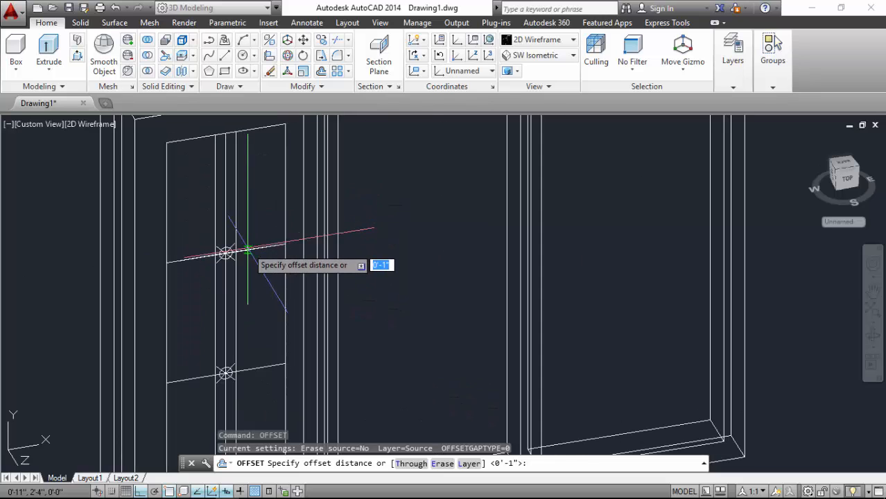
pyautogui.press('Return')
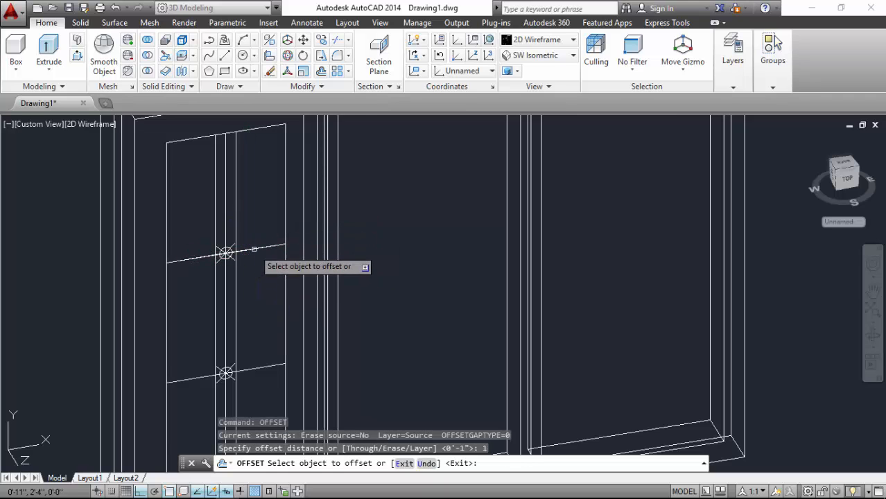
pyautogui.scroll(2, 246, 254)
pyautogui.click(254, 250)
pyautogui.click(253, 218)
pyautogui.click(249, 252)
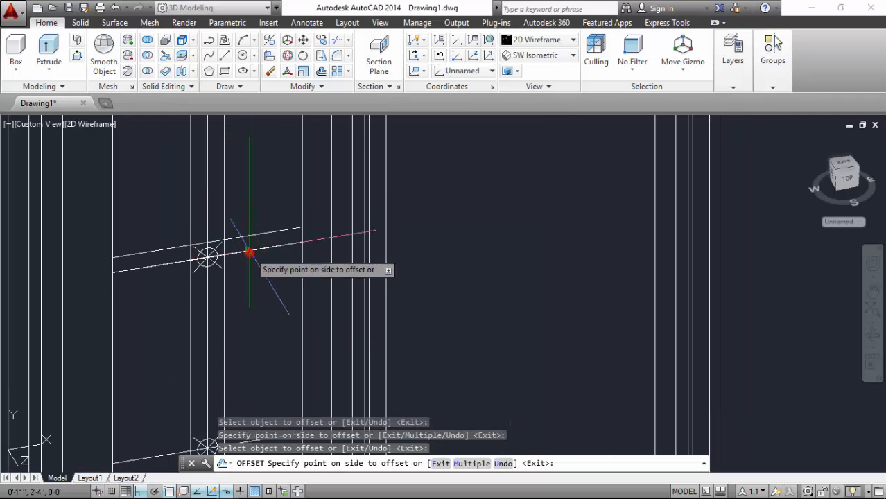
pyautogui.click(245, 277)
# - Offset the lower horizontal bar line by 1" above and below
pyautogui.scroll(-3, 243, 301)
pyautogui.scroll(3, 246, 313)
pyautogui.click(247, 317)
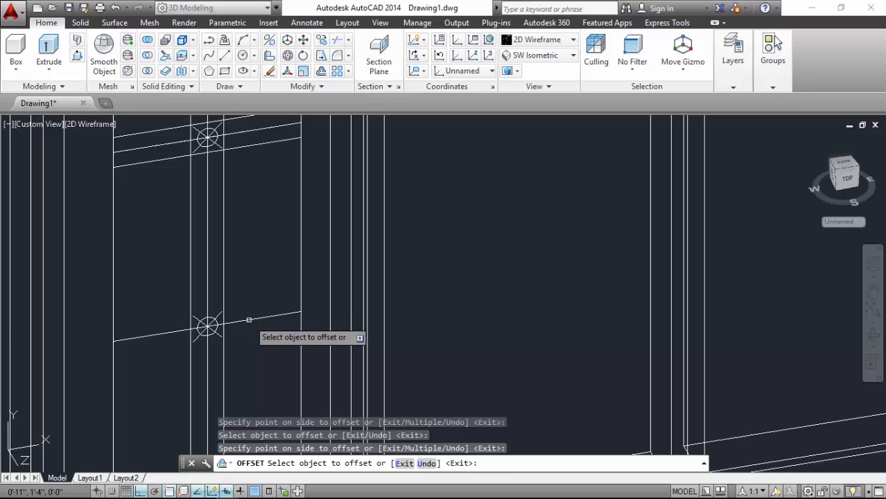
pyautogui.click(246, 292)
pyautogui.click(248, 320)
pyautogui.click(251, 337)
pyautogui.scroll(-4, 251, 338)
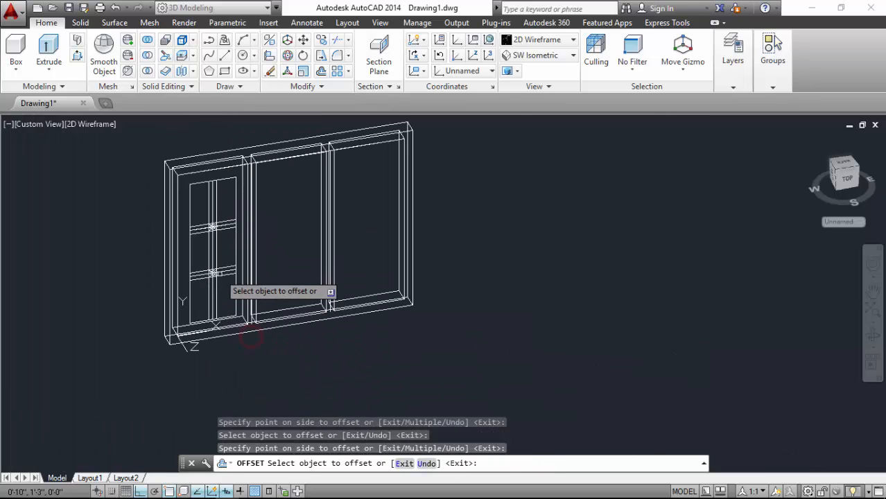
pyautogui.scroll(5, 232, 222)
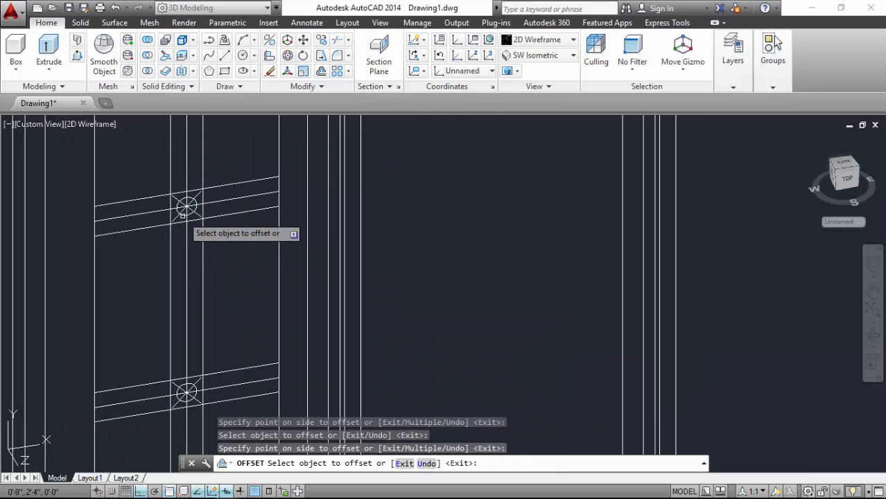
pyautogui.press('Return')
# - Delete the upper division point marker on the panel's vertical center line
pyautogui.scroll(-5, 232, 229)
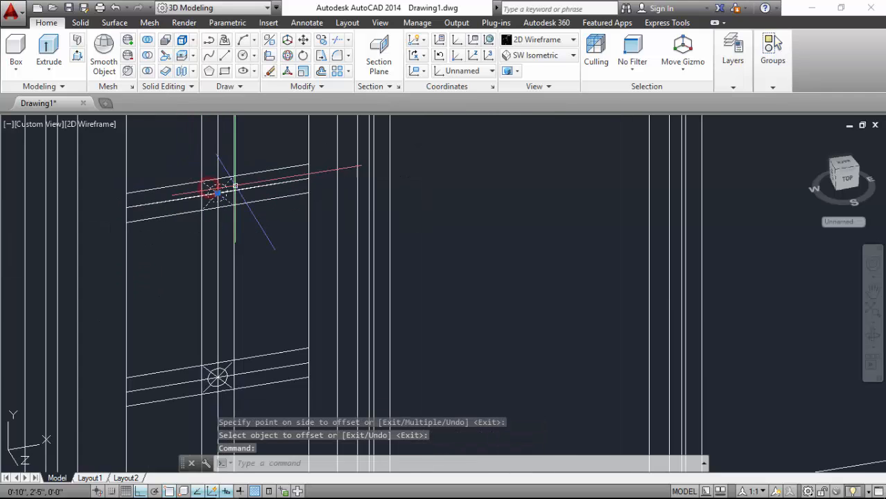
pyautogui.scroll(-2, 229, 248)
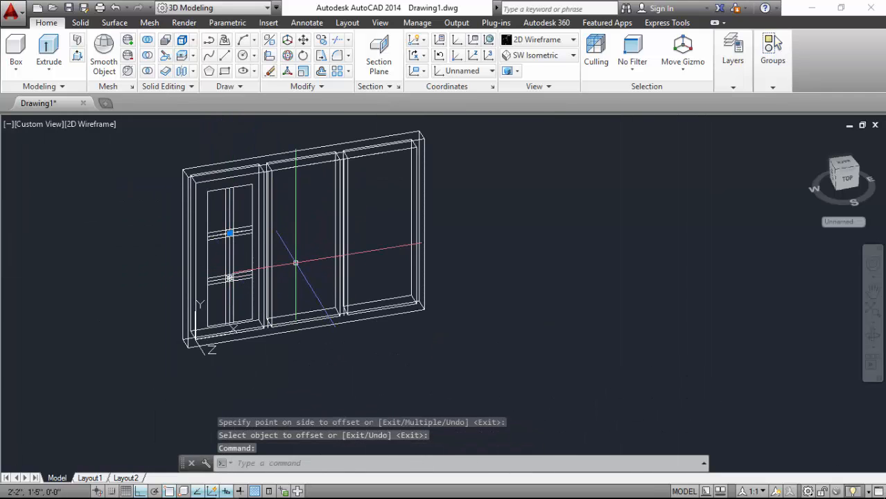
pyautogui.scroll(5, 229, 234)
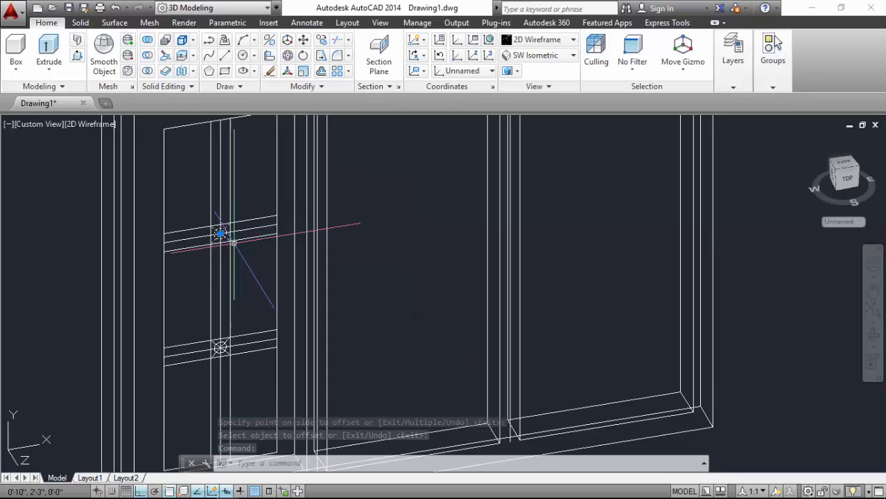
pyautogui.press('Delete')
# - Delete the panel's vertical center line, both horizontal center lines and the lower division point marker
pyautogui.click(215, 223)
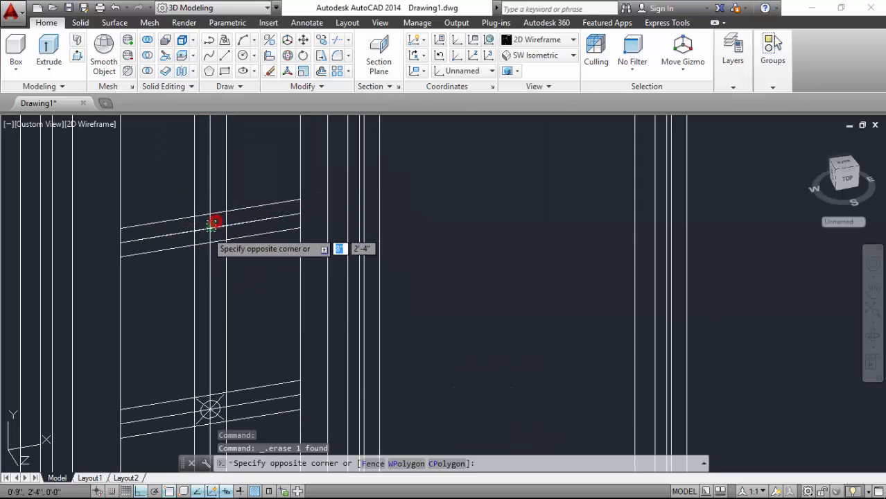
pyautogui.click(206, 234)
pyautogui.scroll(-4, 199, 191)
pyautogui.scroll(4, 202, 318)
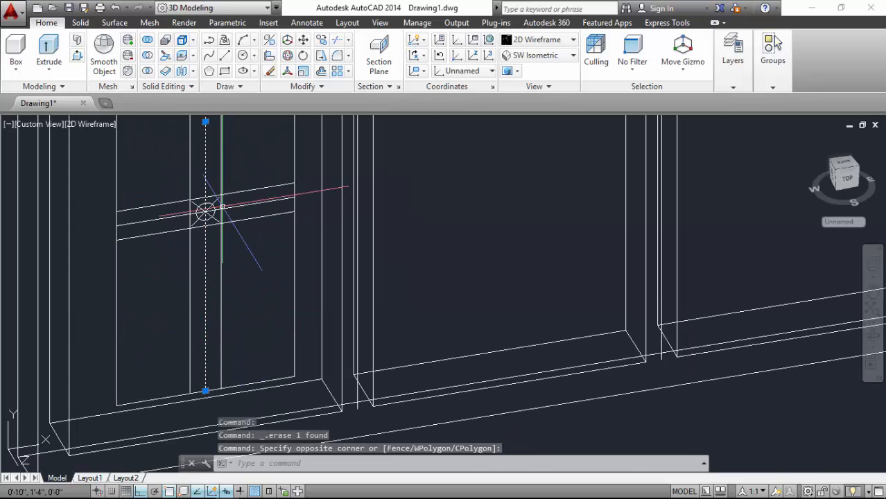
pyautogui.scroll(3, 206, 213)
pyautogui.click(247, 198)
pyautogui.click(267, 211)
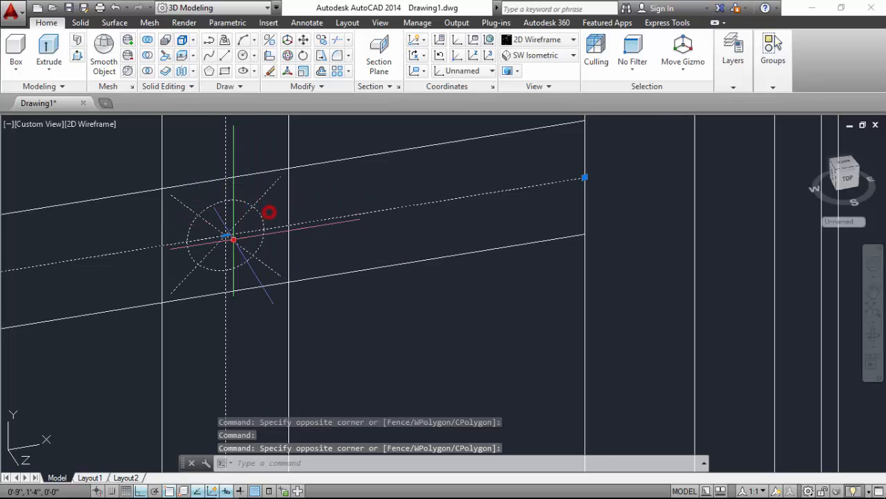
pyautogui.press('Delete')
pyautogui.scroll(-4, 227, 282)
pyautogui.scroll(-2, 227, 282)
pyautogui.scroll(4, 228, 305)
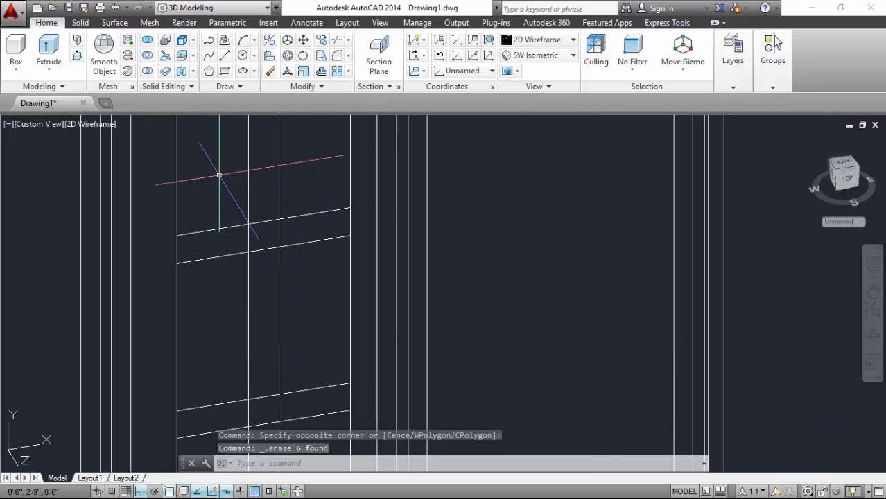
# - Draw a rectangle about 11" by 2" over the upper pair of horizontal bar lines, from corner to opposite corner
pyautogui.scroll(-4, 218, 173)
pyautogui.scroll(2, 233, 239)
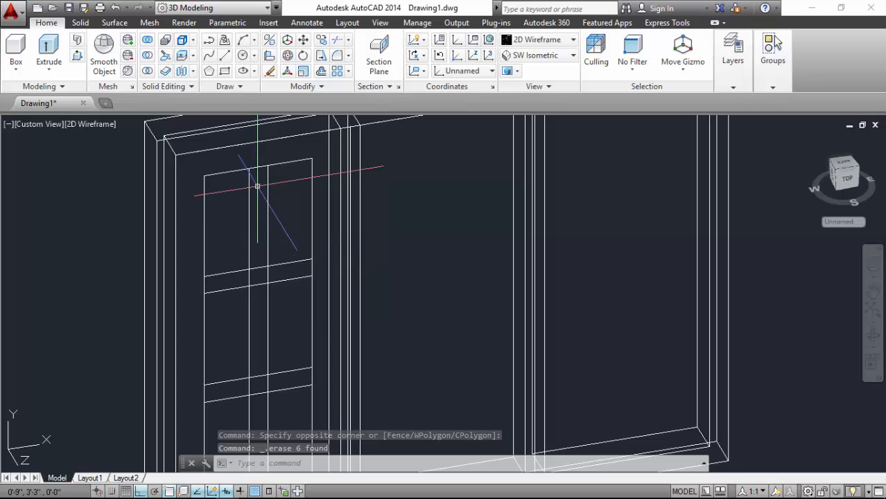
pyautogui.scroll(-2, 246, 191)
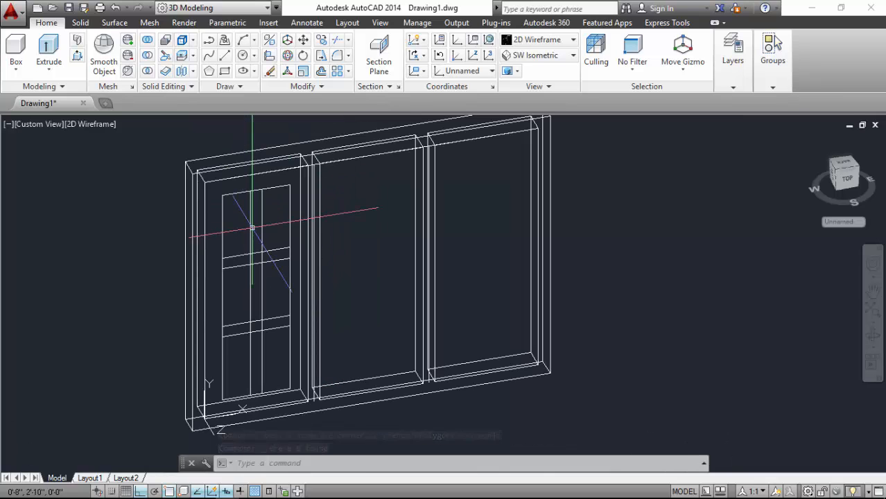
pyautogui.scroll(2, 250, 241)
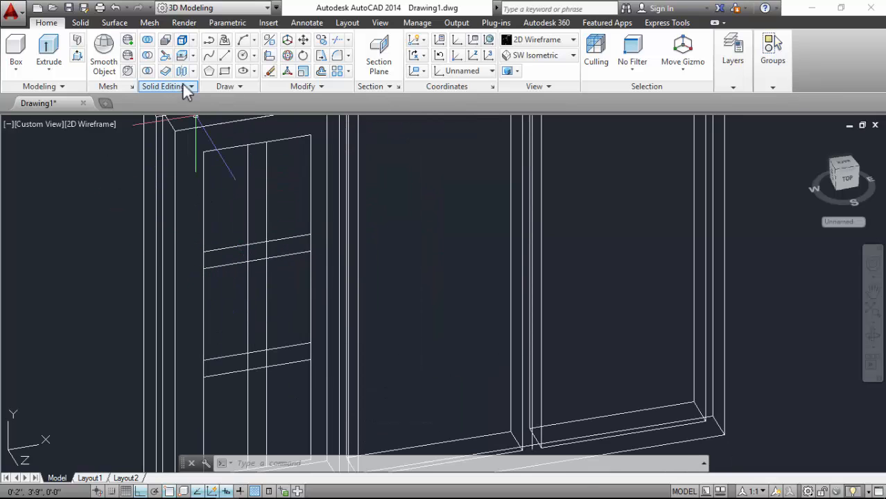
pyautogui.click(225, 71)
pyautogui.scroll(3, 191, 247)
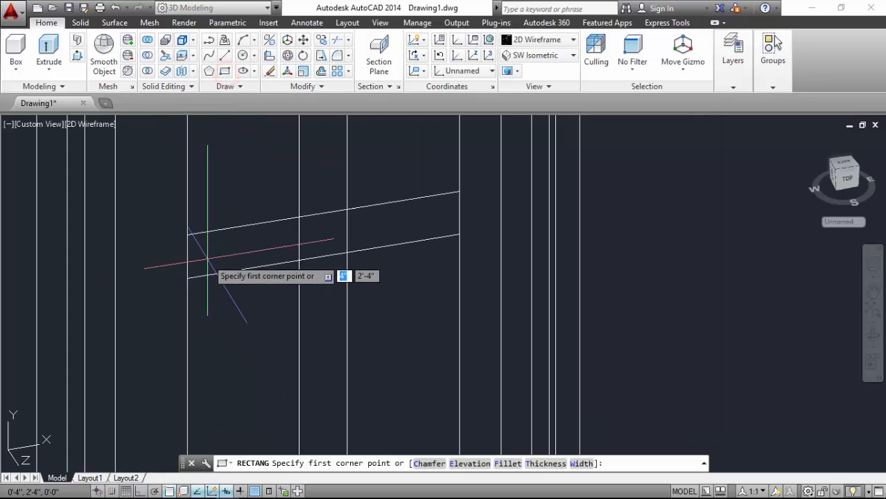
pyautogui.click(186, 235)
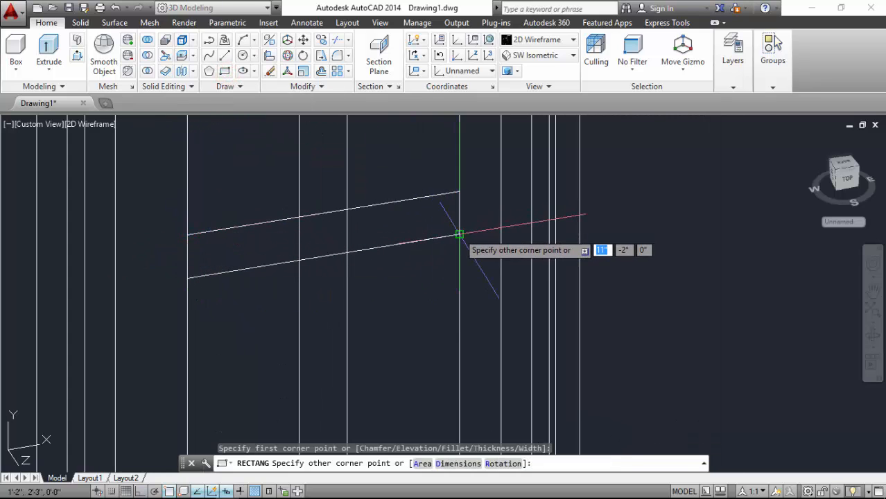
pyautogui.click(459, 234)
# - Draw a rectangle over the lower pair of horizontal bar lines, spanning the inner panel rectangle
pyautogui.scroll(-2, 329, 183)
pyautogui.scroll(4, 273, 339)
pyautogui.press('Return')
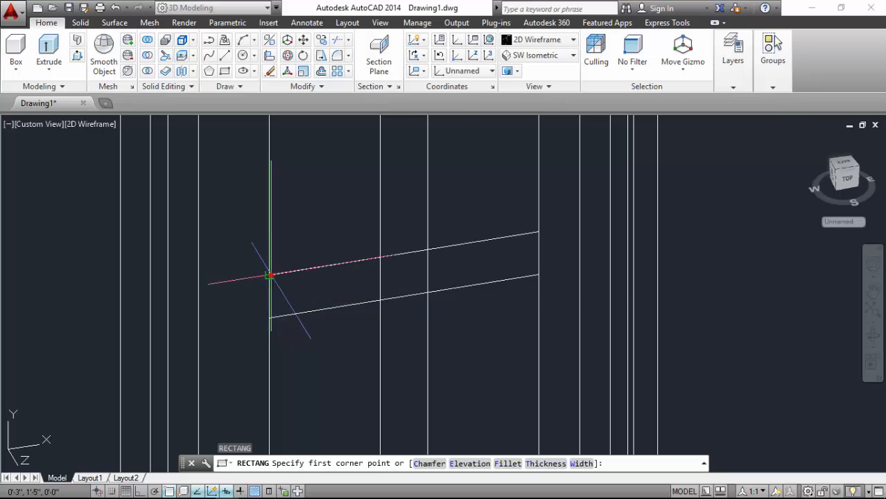
pyautogui.click(271, 275)
pyautogui.click(538, 272)
pyautogui.scroll(-3, 327, 288)
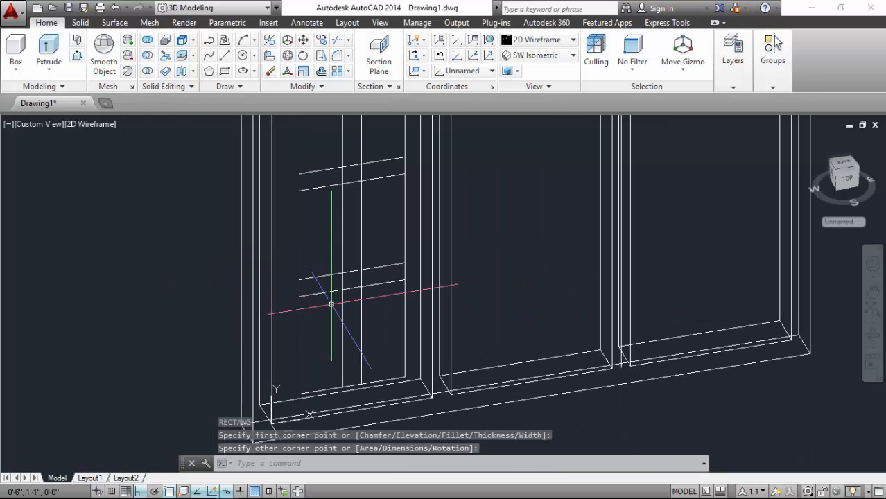
# - Examine the panel's bar lines against the window frame in the Realistic visual style and return to 2D Wireframe
pyautogui.scroll(-2, 328, 298)
pyautogui.scroll(3, 338, 159)
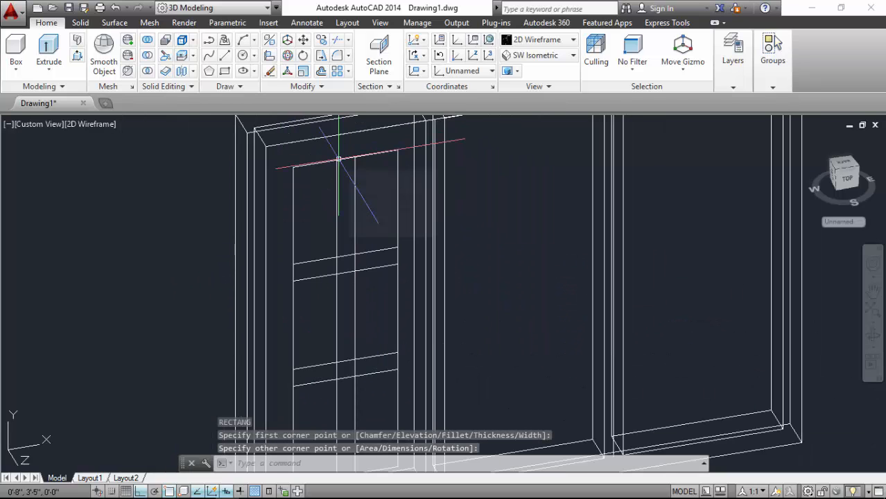
pyautogui.scroll(-3, 326, 194)
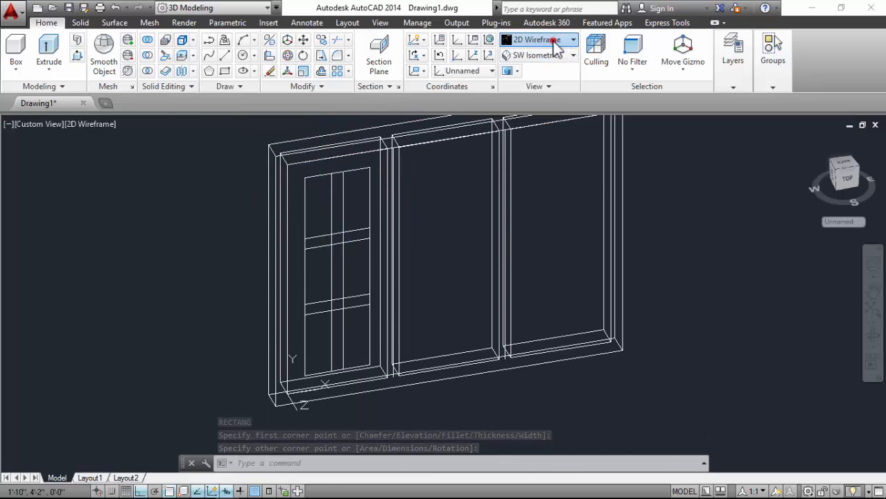
pyautogui.click(555, 47)
pyautogui.click(695, 86)
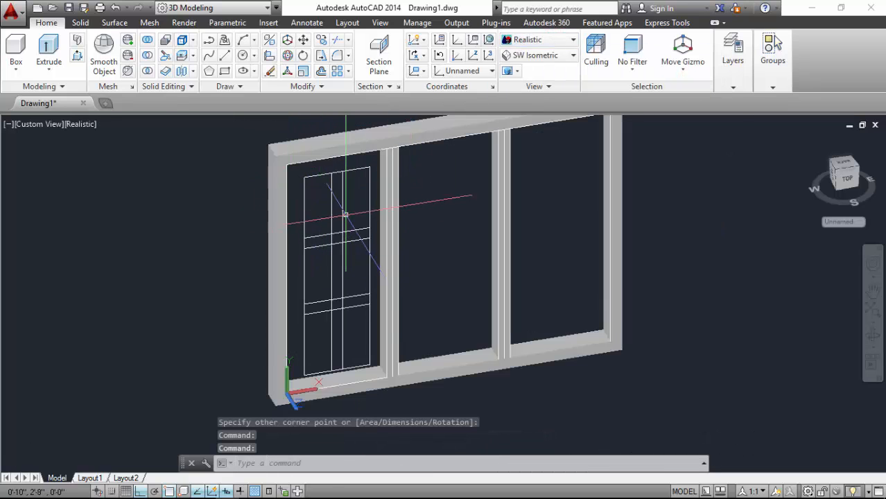
pyautogui.scroll(2, 274, 168)
pyautogui.scroll(-3, 273, 168)
pyautogui.scroll(3, 275, 167)
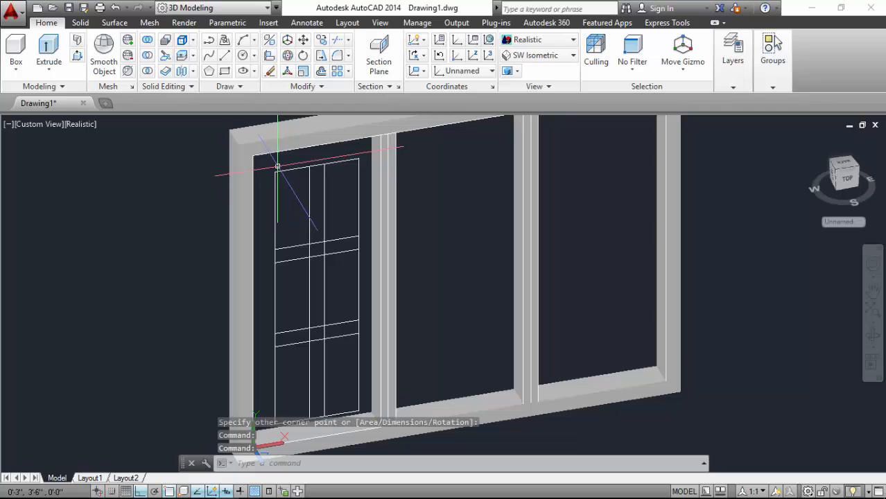
pyautogui.click(561, 38)
pyautogui.click(525, 82)
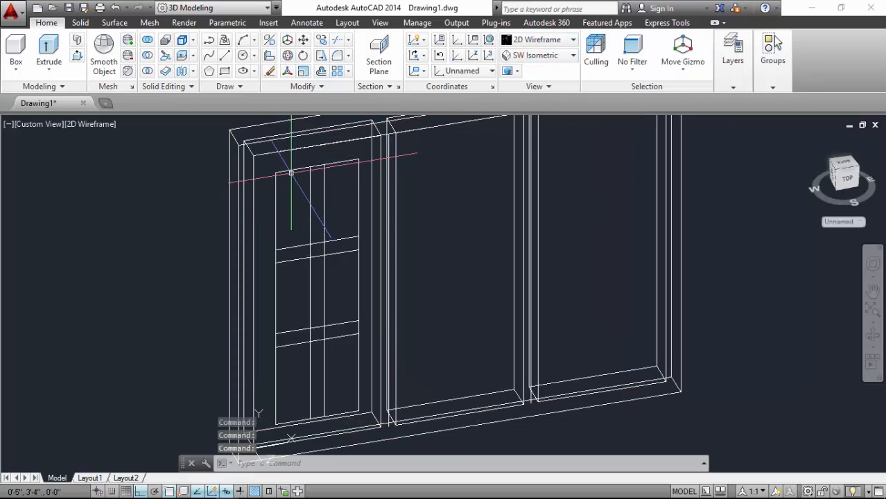
pyautogui.scroll(-3, 267, 171)
pyautogui.scroll(3, 269, 187)
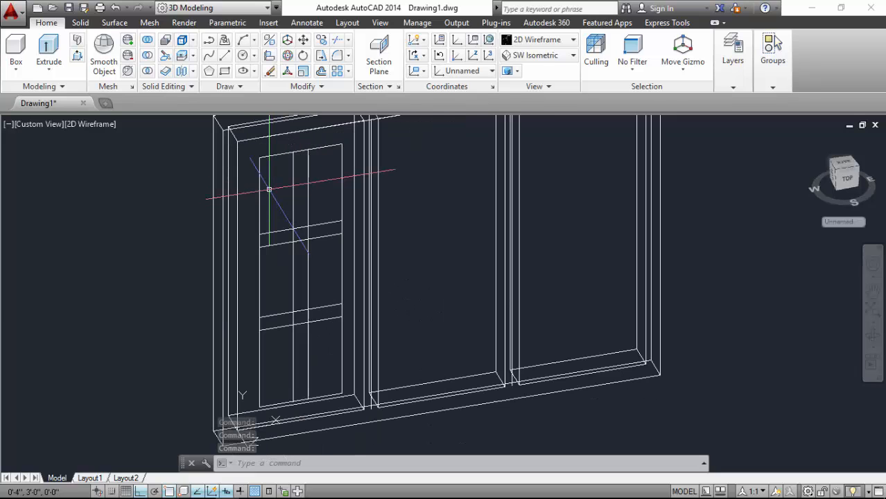
pyautogui.scroll(2, 279, 195)
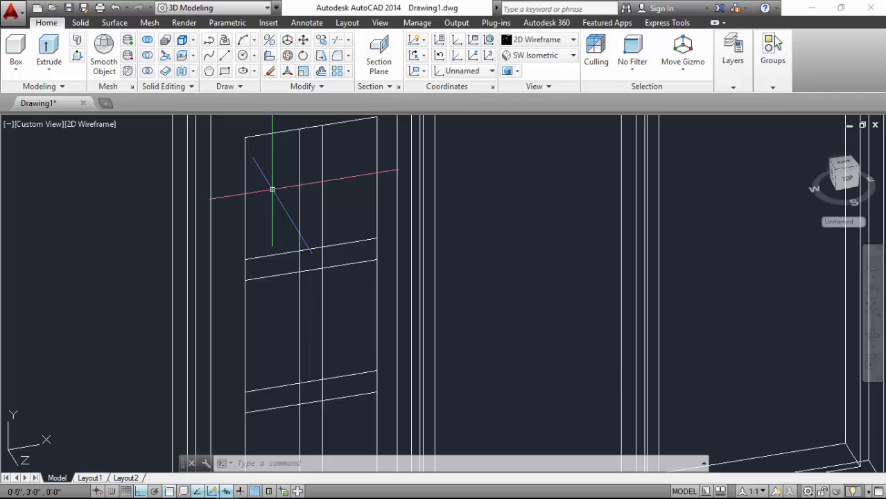
pyautogui.scroll(-3, 261, 160)
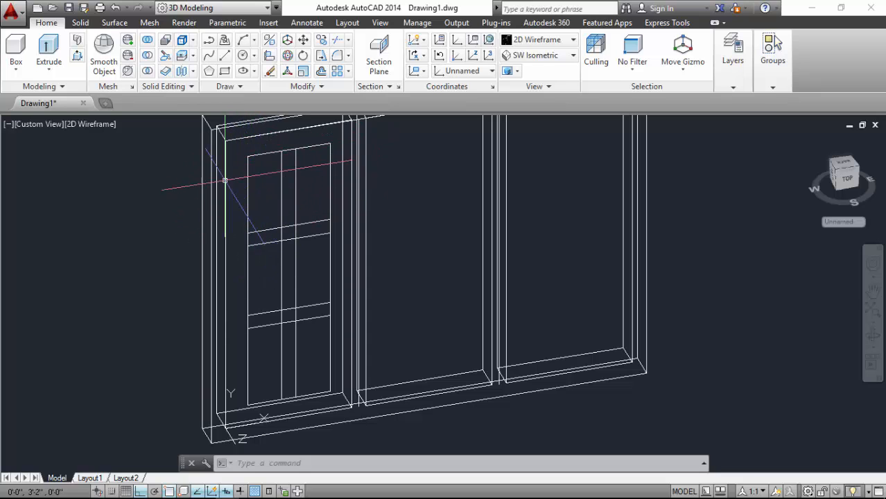
# - Copy the first panel's frame and bar rectangles into the middle opening, using the openings' matching lower front corners as base and destination points
pyautogui.click(331, 46)
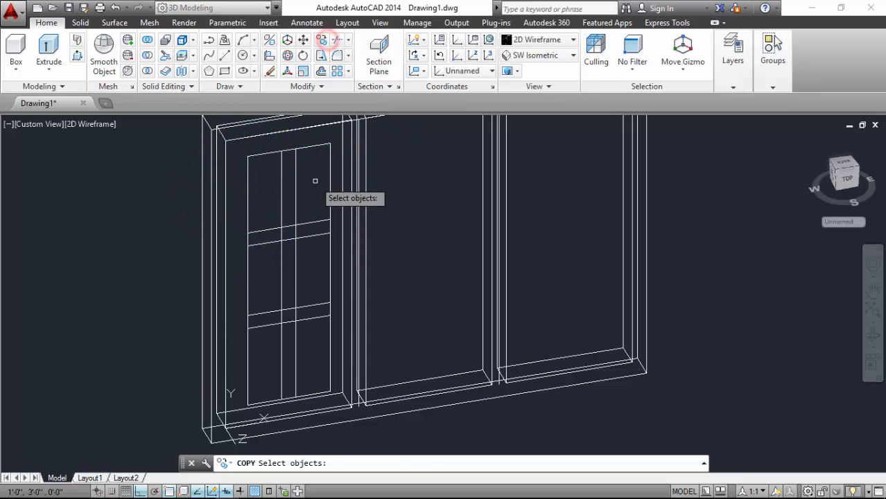
pyautogui.click(315, 184)
pyautogui.click(277, 356)
pyautogui.click(245, 364)
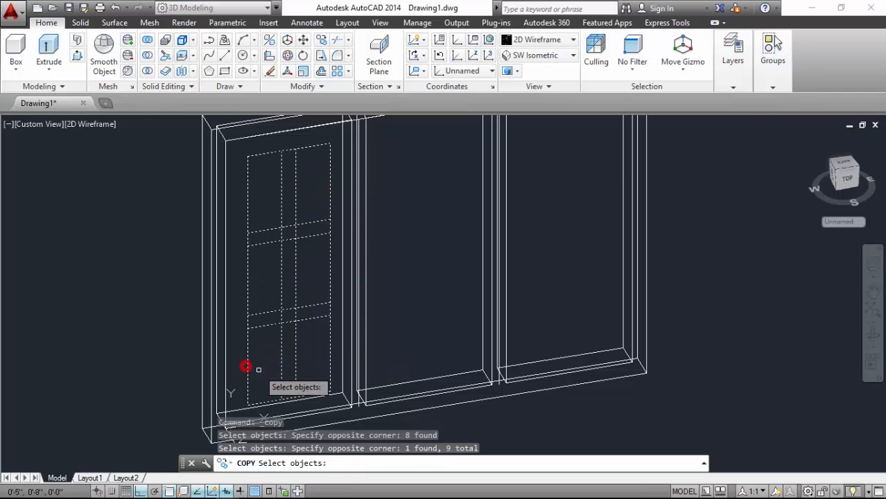
pyautogui.scroll(4, 246, 364)
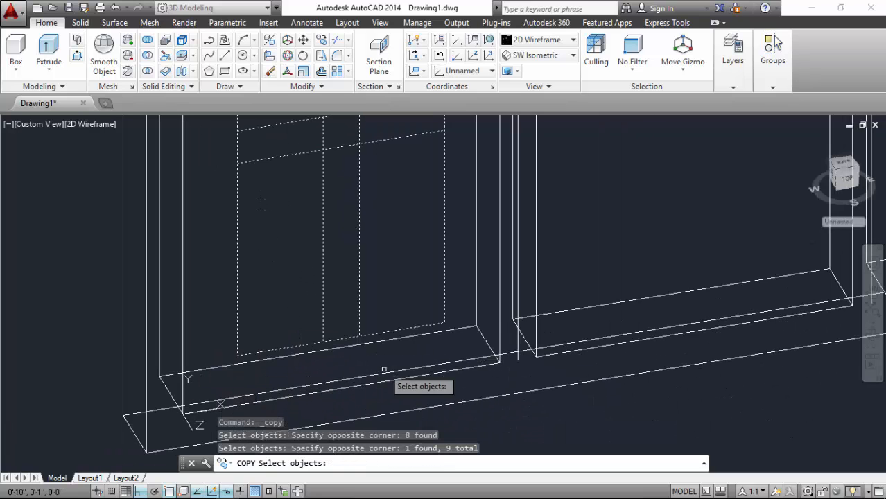
pyautogui.press('Return')
pyautogui.click(499, 363)
pyautogui.scroll(-2, 165, 359)
pyautogui.scroll(-2, 164, 360)
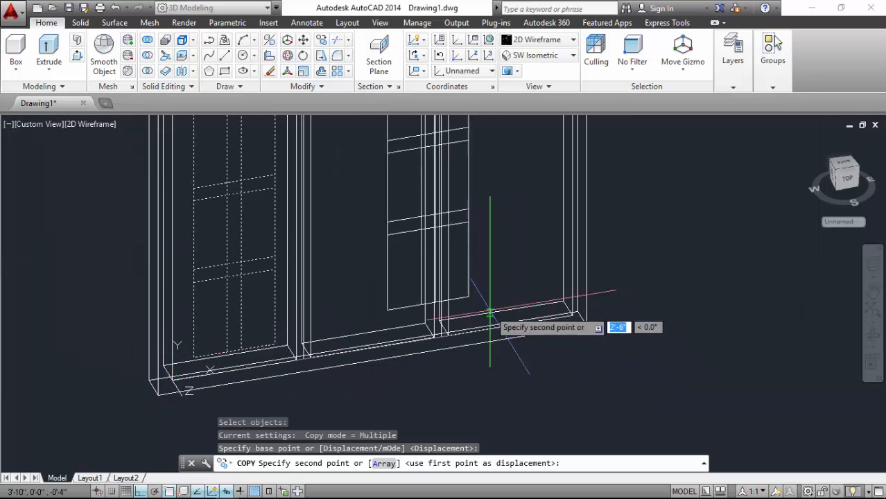
pyautogui.scroll(4, 451, 321)
pyautogui.click(407, 364)
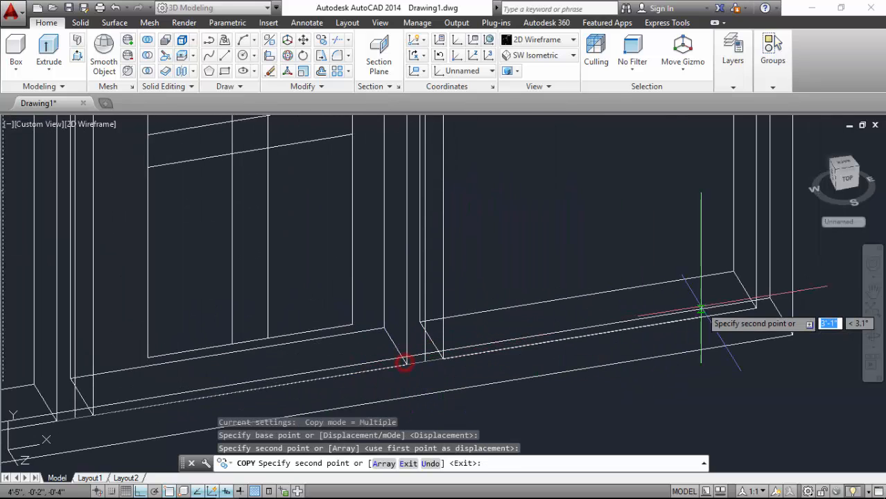
# - Place a second copy of the panel outlines in the third opening at its matching lower corner and finish copying
pyautogui.click(755, 306)
pyautogui.scroll(-5, 390, 358)
pyautogui.press('Return')
pyautogui.scroll(-2, 308, 293)
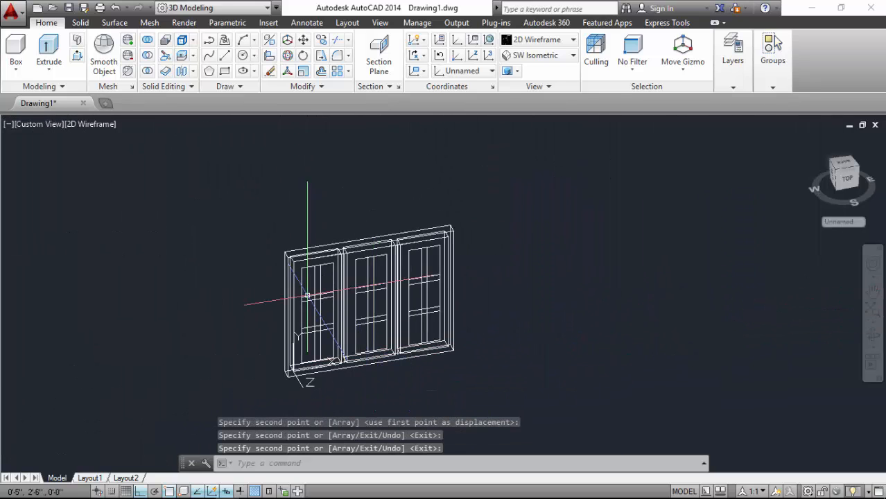
# - Examine the three panel outlines inside the window frame in the Realistic visual style and return to 2D Wireframe
pyautogui.scroll(4, 301, 253)
pyautogui.scroll(-3, 263, 208)
pyautogui.scroll(2, 320, 207)
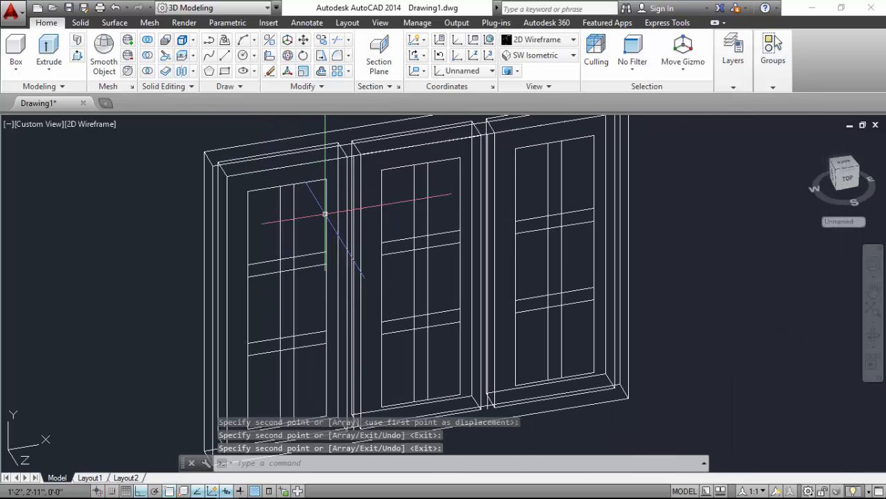
pyautogui.click(537, 40)
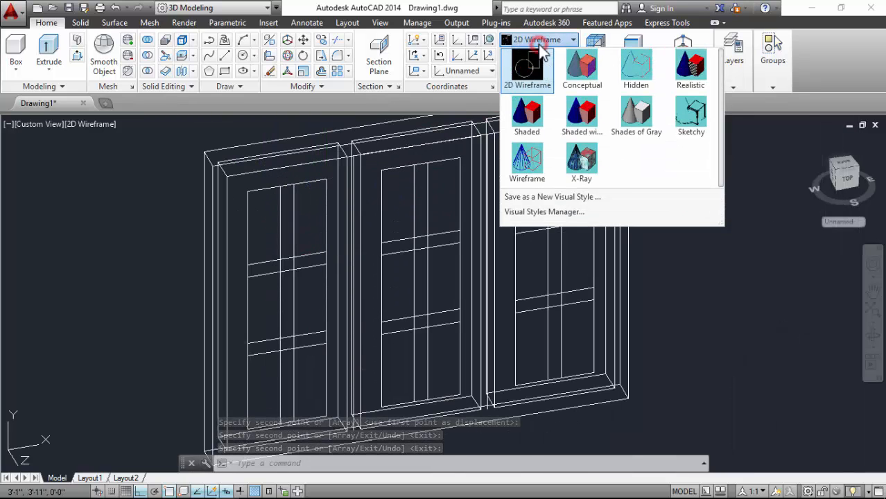
pyautogui.click(685, 67)
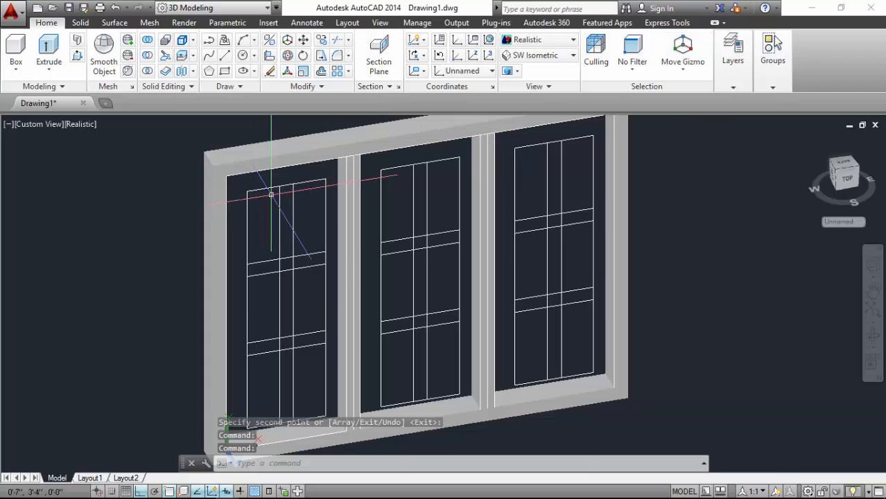
pyautogui.scroll(3, 270, 193)
pyautogui.scroll(-4, 176, 164)
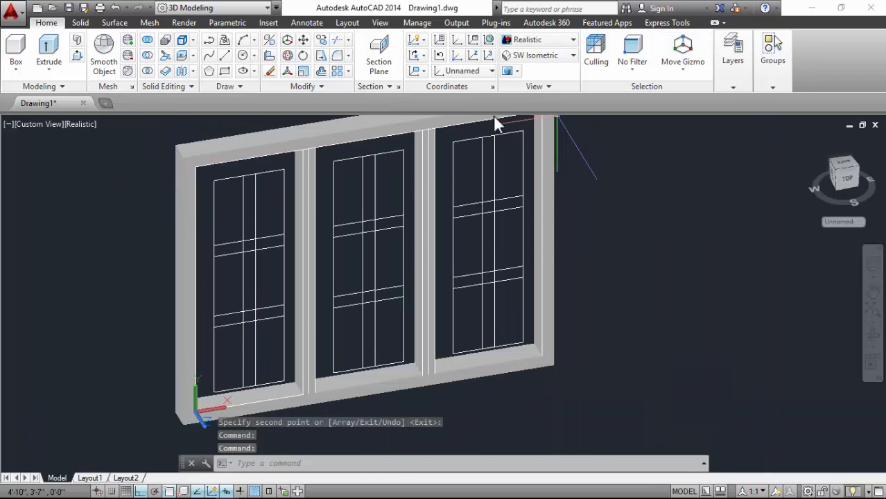
pyautogui.click(539, 40)
pyautogui.click(533, 58)
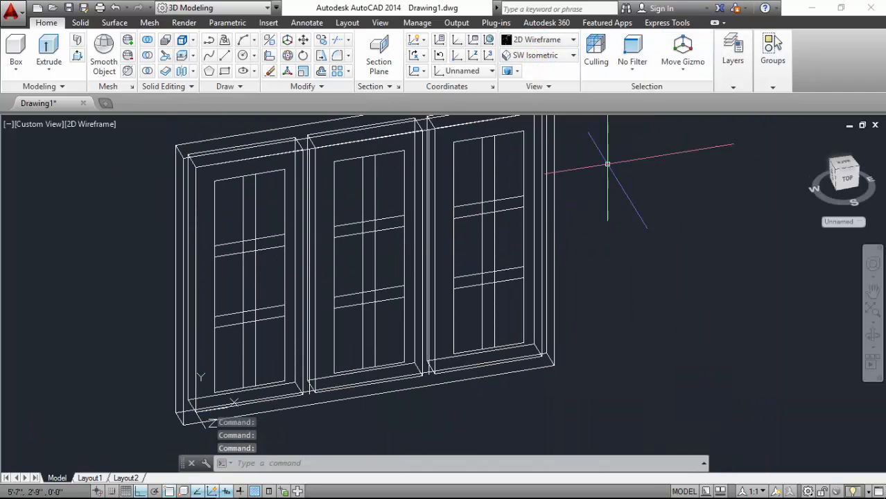
pyautogui.click(303, 40)
pyautogui.click(270, 188)
pyautogui.click(220, 361)
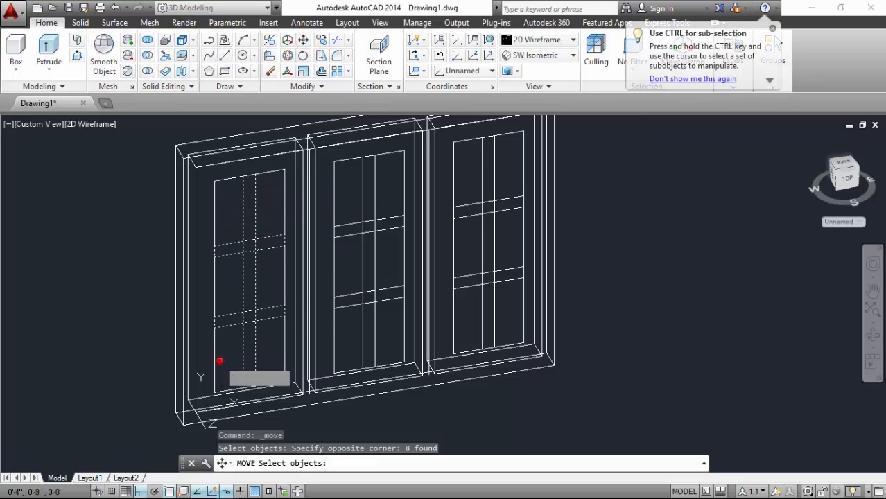
pyautogui.click(226, 341)
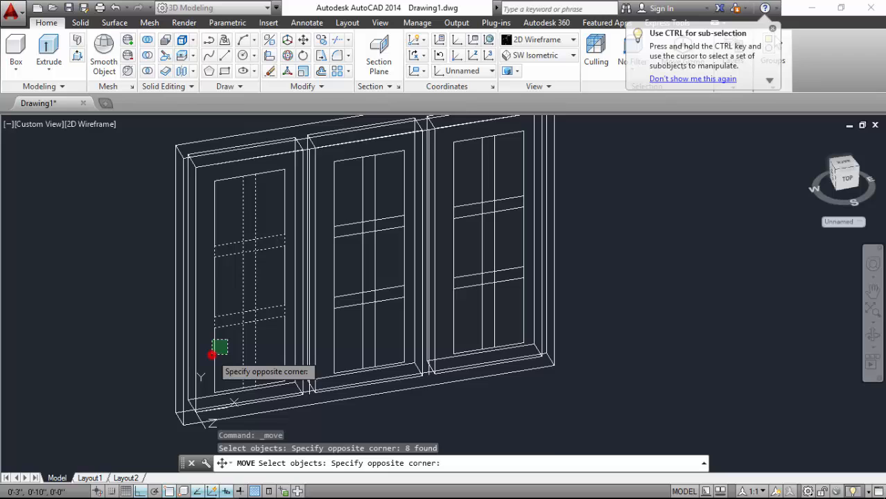
pyautogui.click(212, 354)
pyautogui.scroll(2, 420, 305)
pyautogui.click(391, 165)
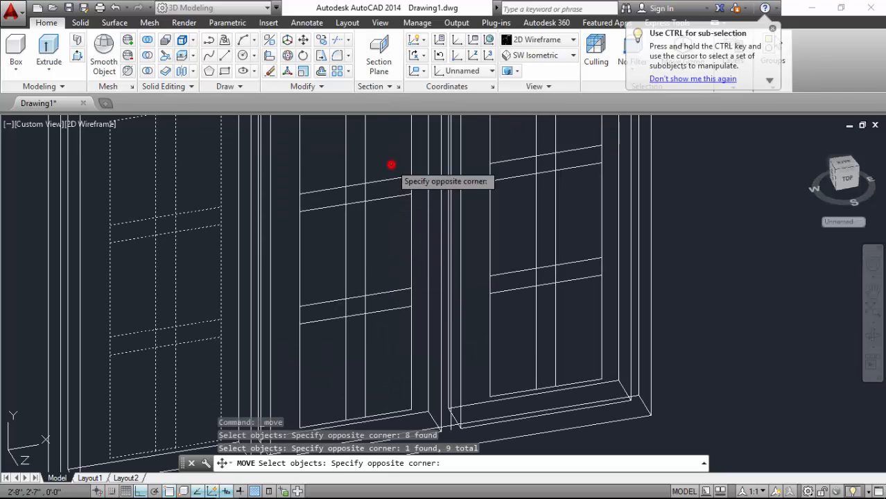
pyautogui.click(330, 344)
pyautogui.click(321, 257)
pyautogui.click(291, 281)
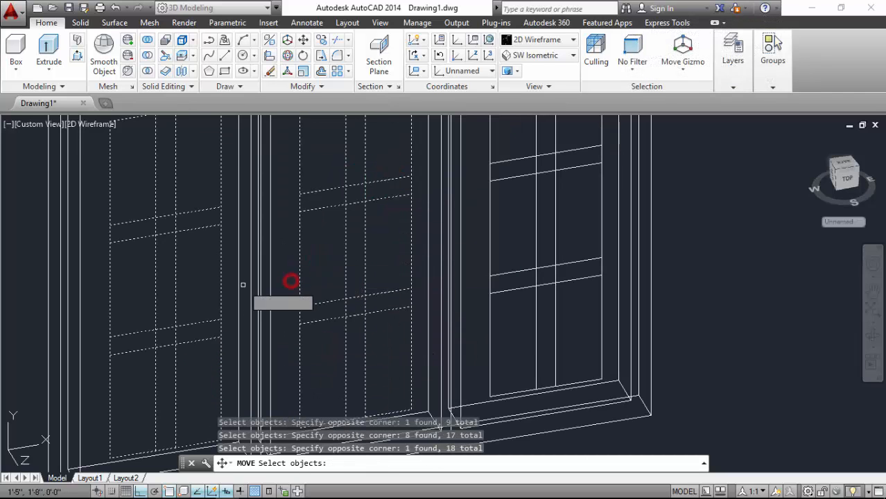
pyautogui.scroll(-3, 291, 281)
pyautogui.click(453, 192)
pyautogui.click(392, 307)
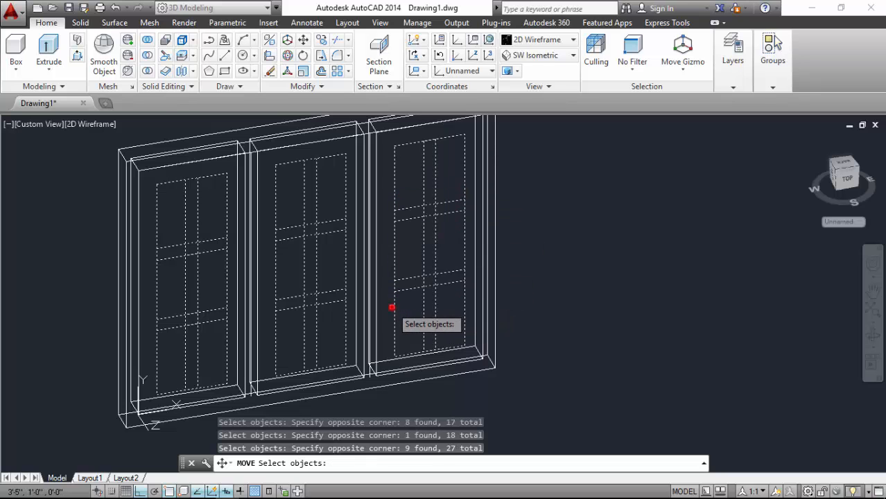
# - Move all three panels' frame and bar outlines back from the first opening's lower front corner to the midpoint of its depth edge
pyautogui.scroll(-2, 392, 307)
pyautogui.click(871, 335)
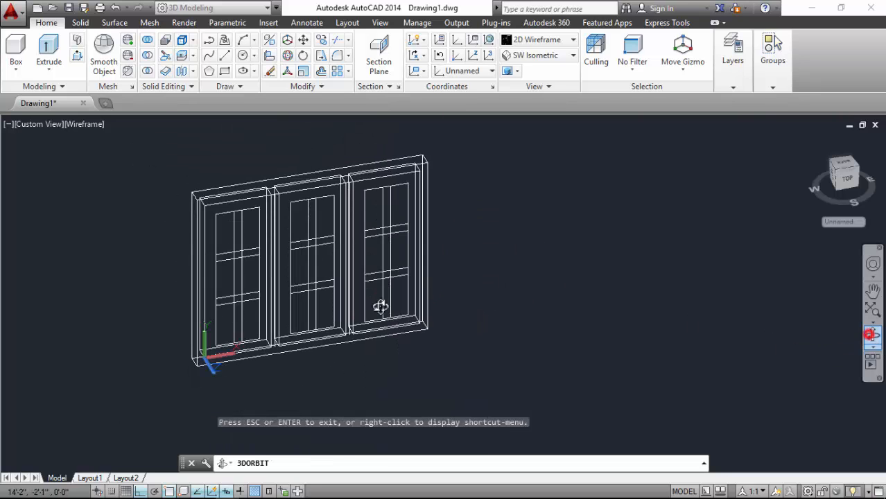
pyautogui.moveTo(380, 306); pyautogui.dragTo(303, 323)
pyautogui.press('Escape')
pyautogui.scroll(4, 298, 323)
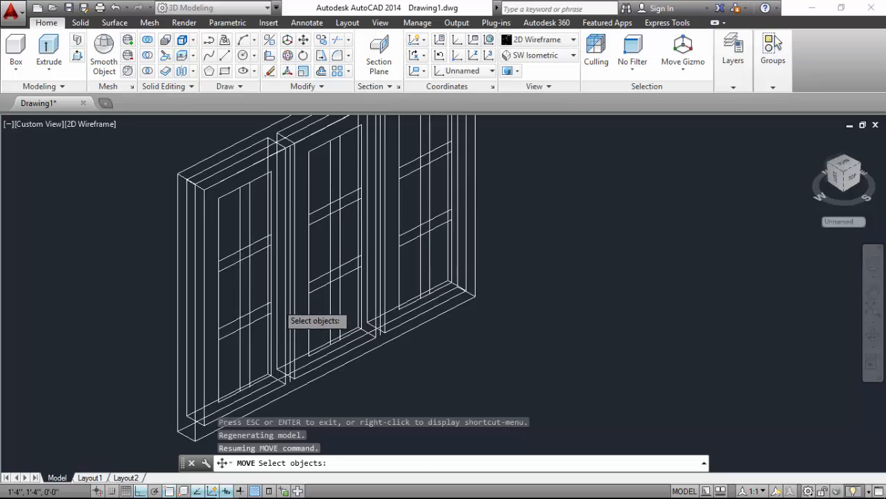
pyautogui.click(303, 41)
pyautogui.click(241, 168)
pyautogui.click(179, 338)
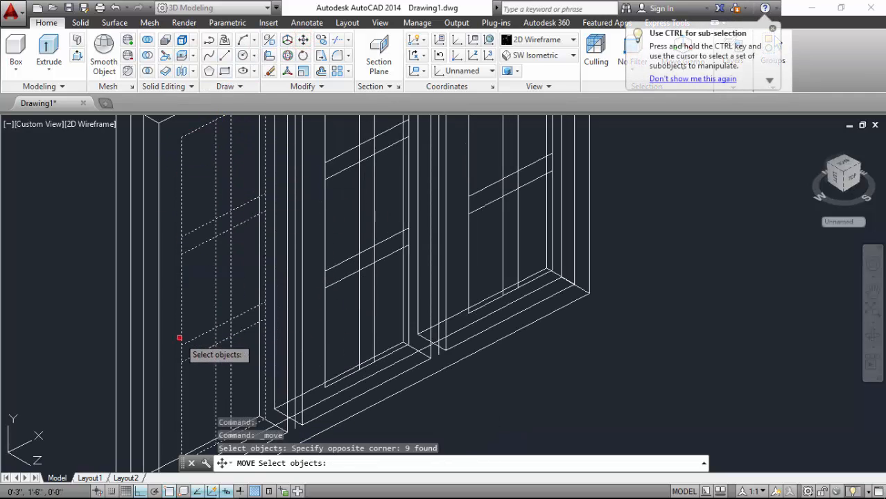
pyautogui.click(384, 122)
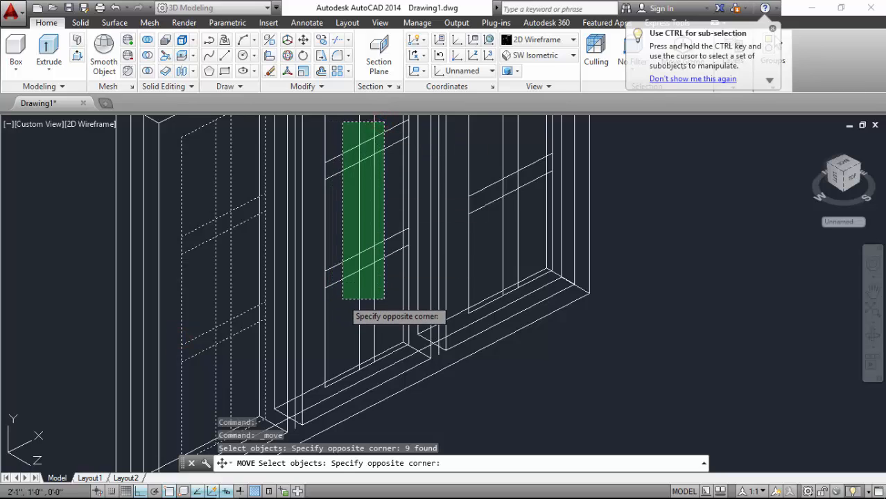
pyautogui.click(342, 299)
pyautogui.click(332, 306)
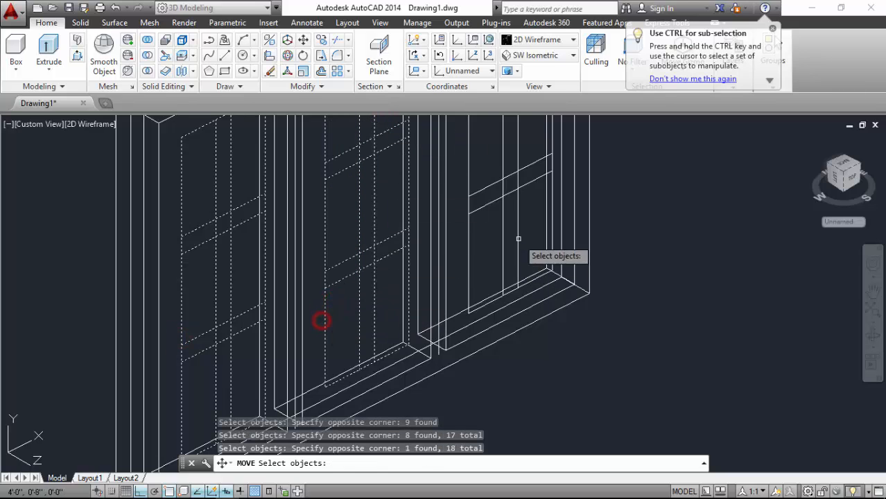
pyautogui.click(530, 148)
pyautogui.click(479, 222)
pyautogui.scroll(2, 435, 307)
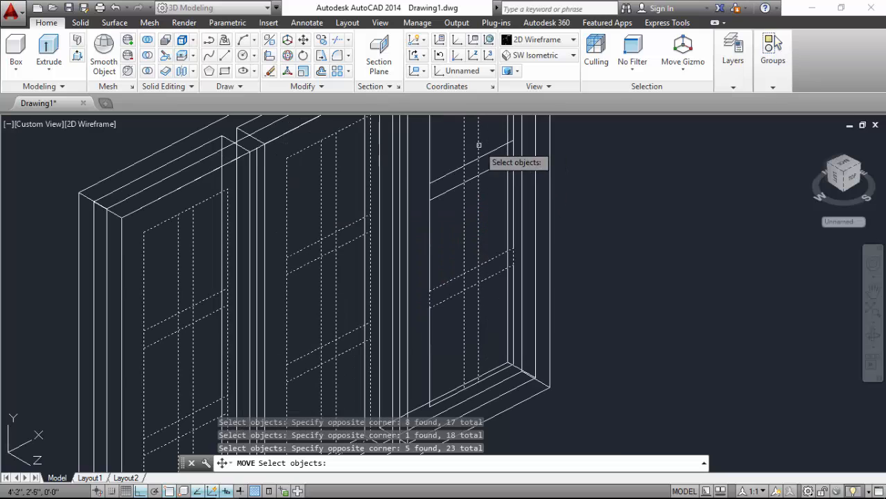
pyautogui.click(453, 158)
pyautogui.click(423, 219)
pyautogui.scroll(-4, 308, 187)
pyautogui.scroll(3, 279, 242)
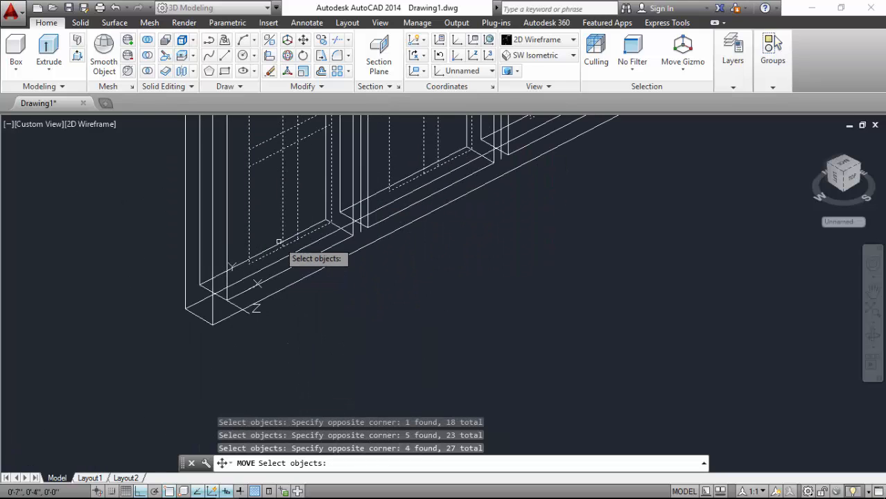
pyautogui.scroll(2, 208, 286)
pyautogui.press('Return')
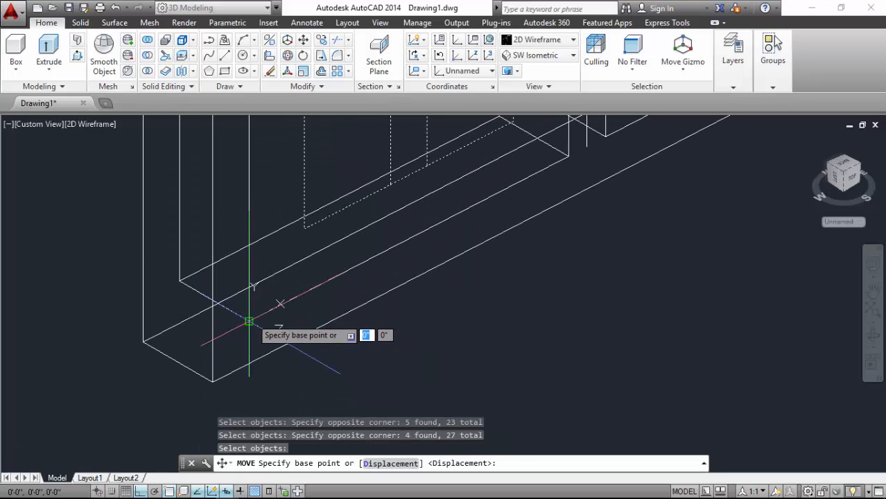
pyautogui.click(248, 318)
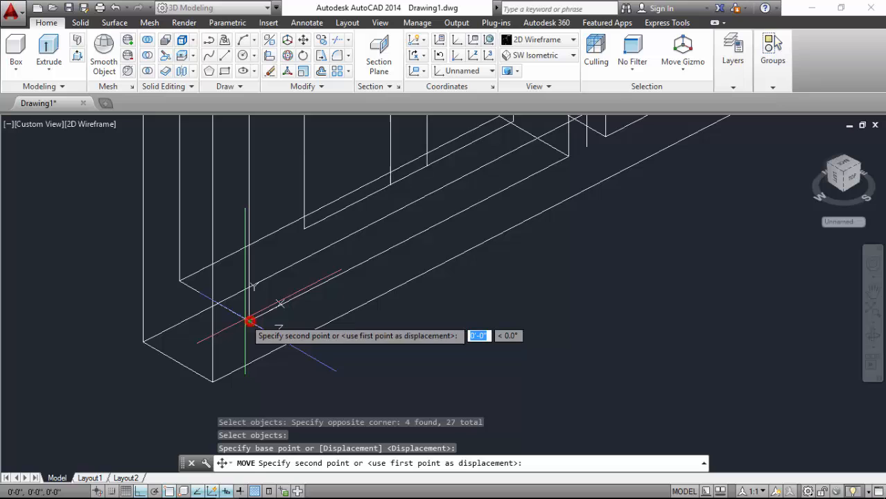
pyautogui.click(215, 304)
pyautogui.scroll(-5, 240, 304)
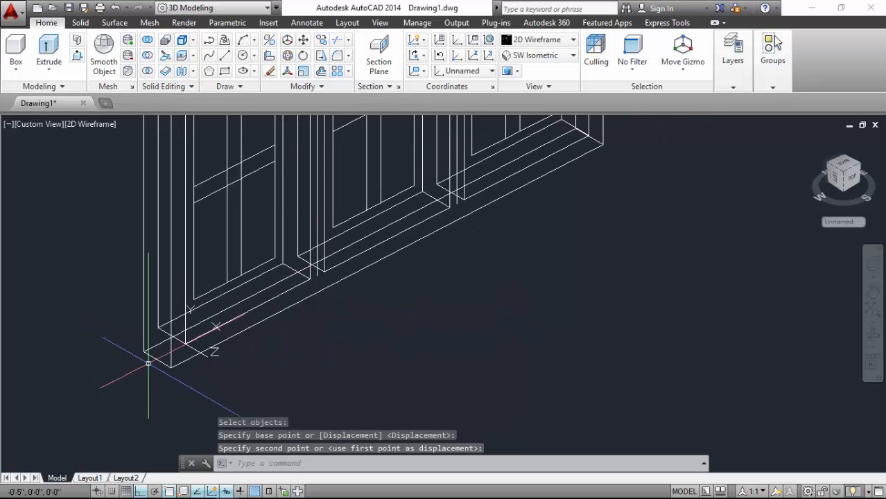
# - Extrude the outer rectangles of the three panels with a height of .5 into the frame's depth
pyautogui.scroll(2, 160, 222)
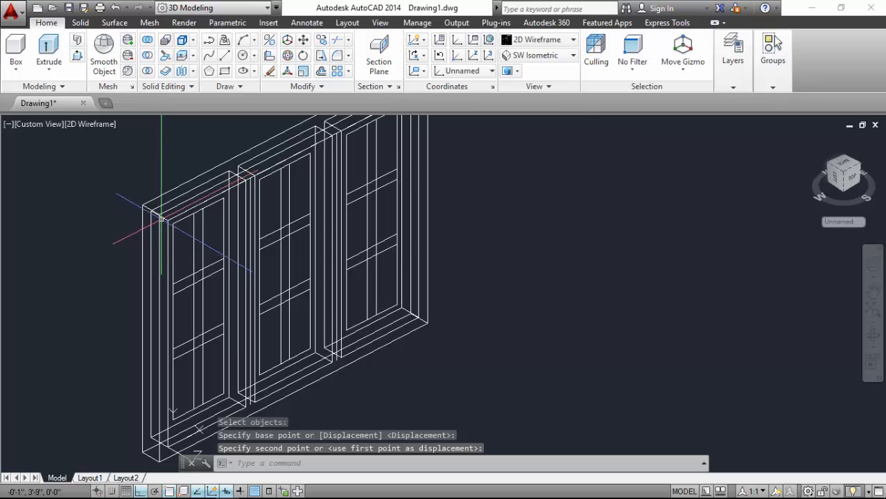
pyautogui.scroll(2, 161, 216)
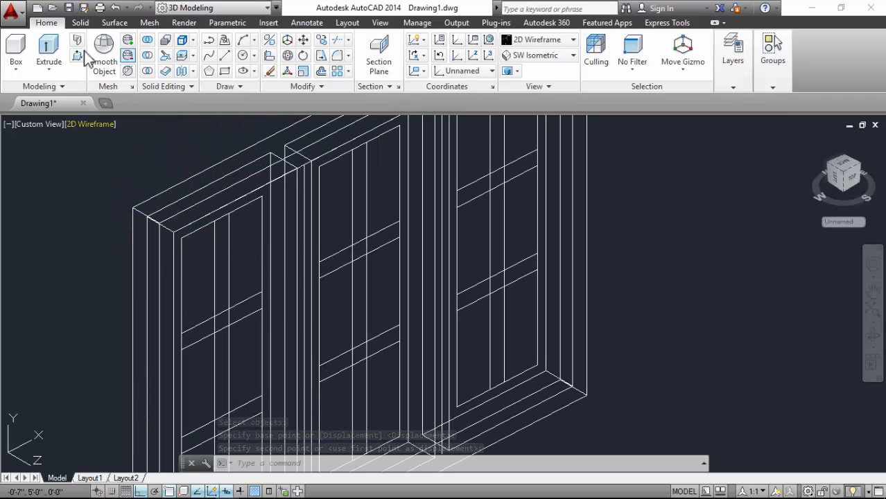
pyautogui.click(59, 52)
pyautogui.click(185, 229)
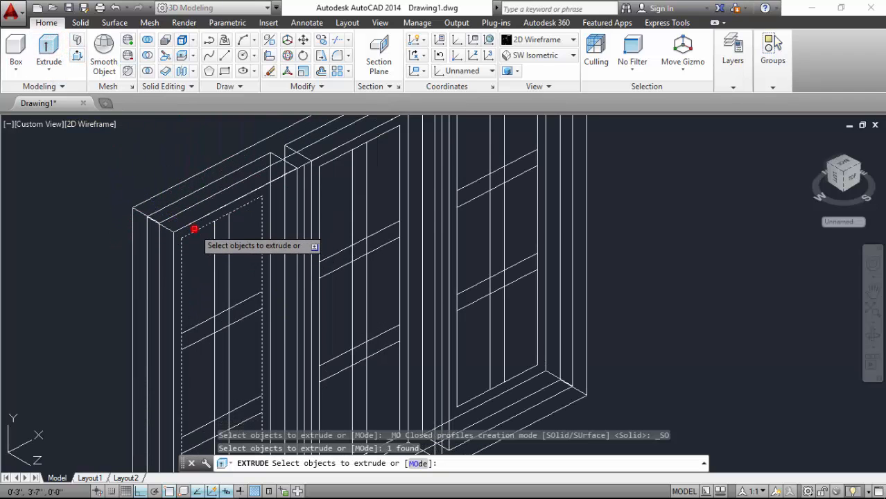
pyautogui.click(327, 161)
pyautogui.scroll(-2, 278, 246)
pyautogui.scroll(4, 394, 153)
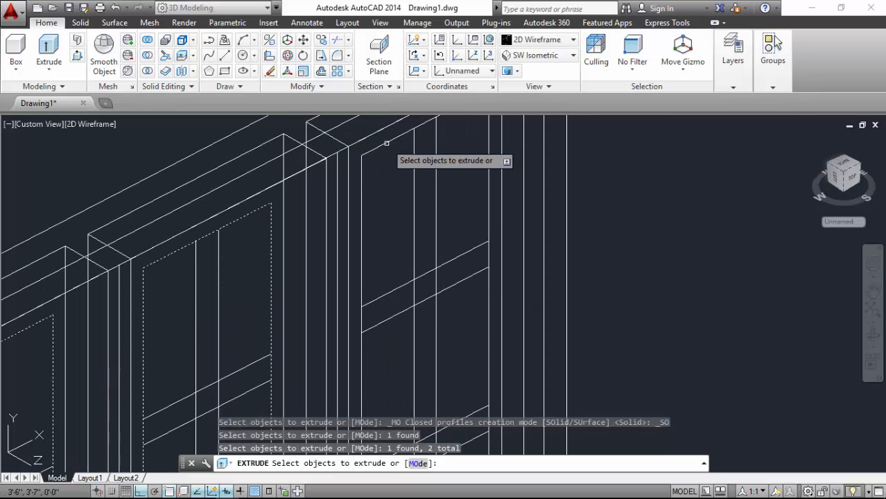
pyautogui.click(386, 144)
pyautogui.scroll(-2, 416, 173)
pyautogui.press('Return')
pyautogui.scroll(4, 41, 177)
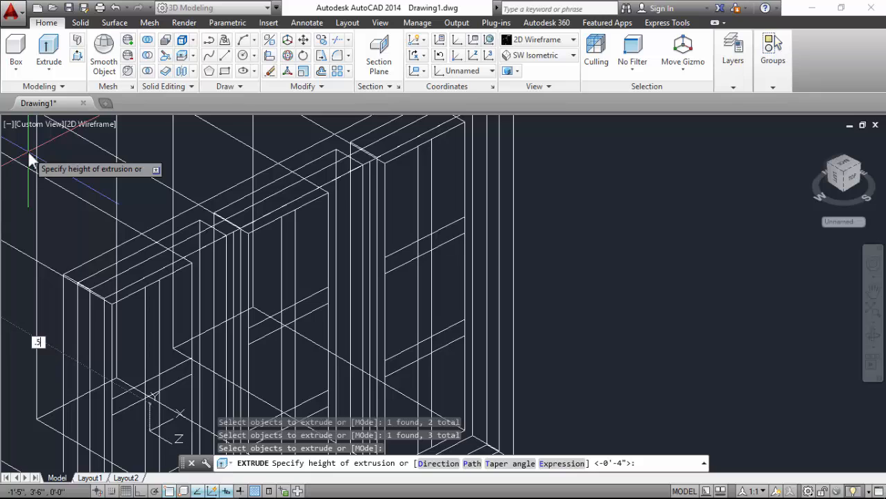
# - Extrude the three inner panel outlines of the window by 0.5 inch
pyautogui.press('Return')
pyautogui.scroll(-2, 29, 150)
pyautogui.scroll(-2, 271, 139)
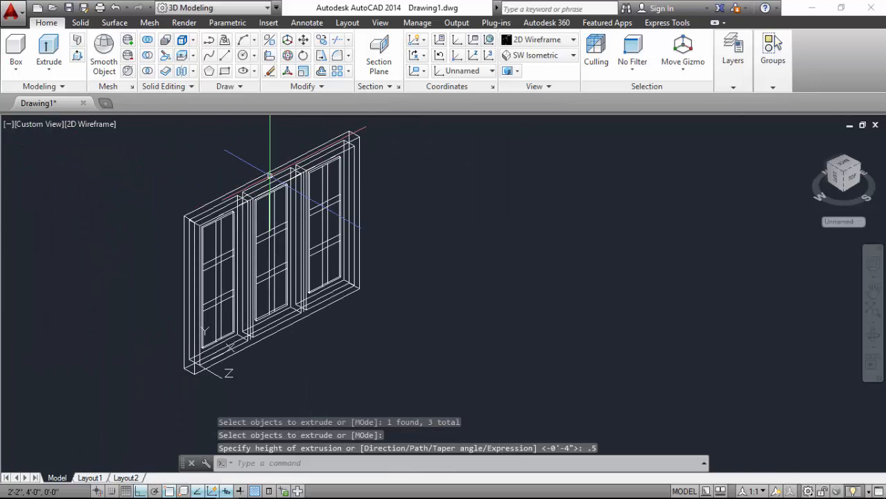
pyautogui.scroll(4, 210, 234)
pyautogui.scroll(2, 210, 235)
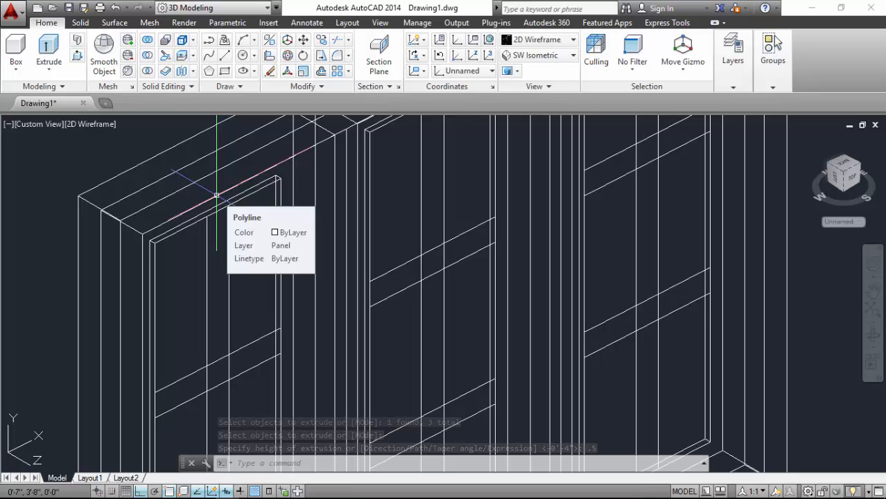
# - Undo the last extrusion of the inner panel outlines
pyautogui.write('u')
pyautogui.press('Return')
pyautogui.write('u')
pyautogui.press('Return')
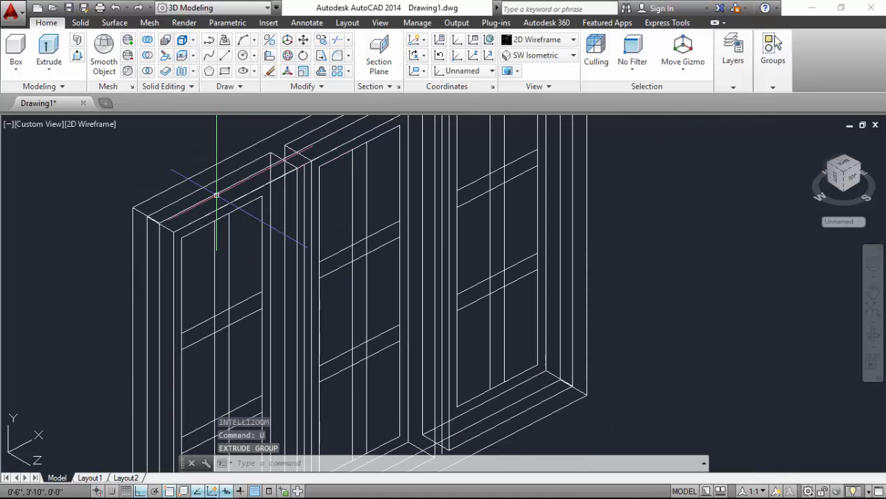
# - Extrude the inner rectangular outline in each of the three window bays by 1 inch
pyautogui.click(48, 45)
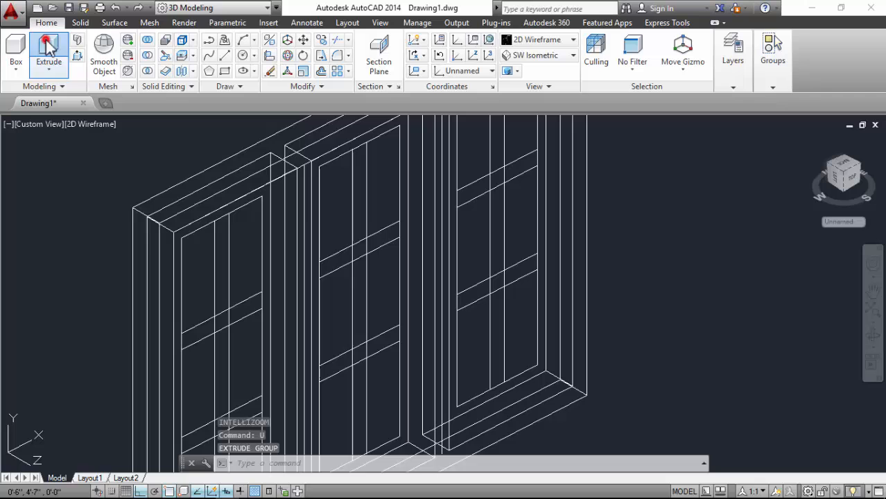
pyautogui.click(197, 232)
pyautogui.click(380, 136)
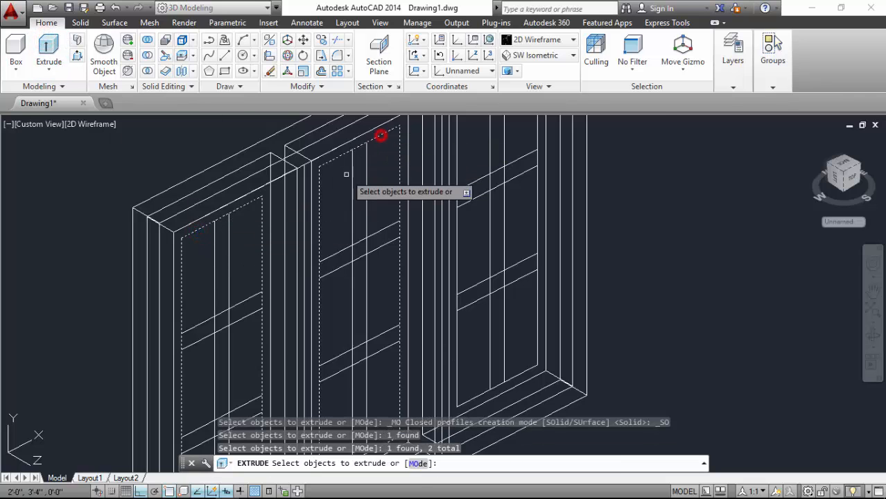
pyautogui.scroll(-3, 330, 258)
pyautogui.scroll(3, 412, 158)
pyautogui.click(412, 157)
pyautogui.scroll(-3, 415, 159)
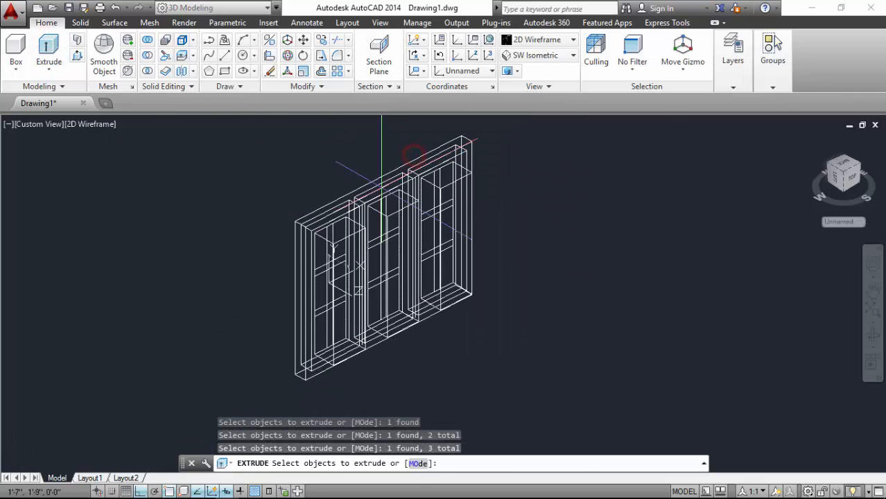
pyautogui.scroll(2, 326, 312)
pyautogui.press('Return')
pyautogui.press('Return')
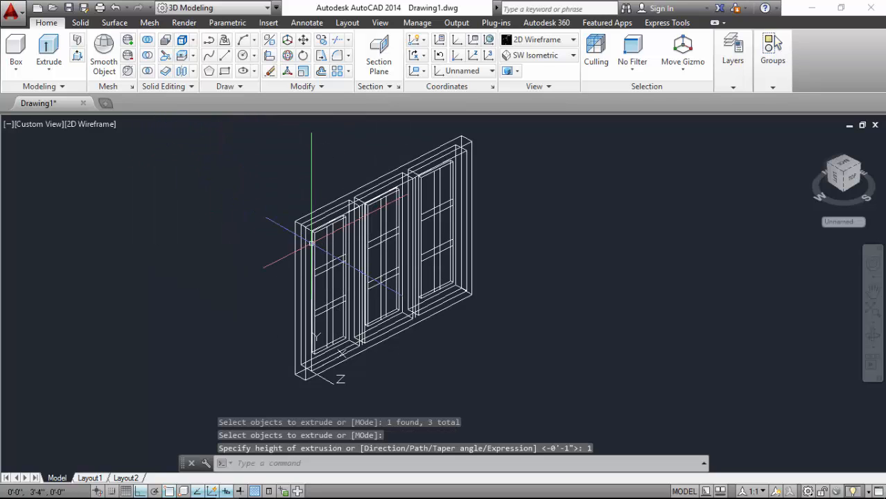
pyautogui.scroll(4, 311, 242)
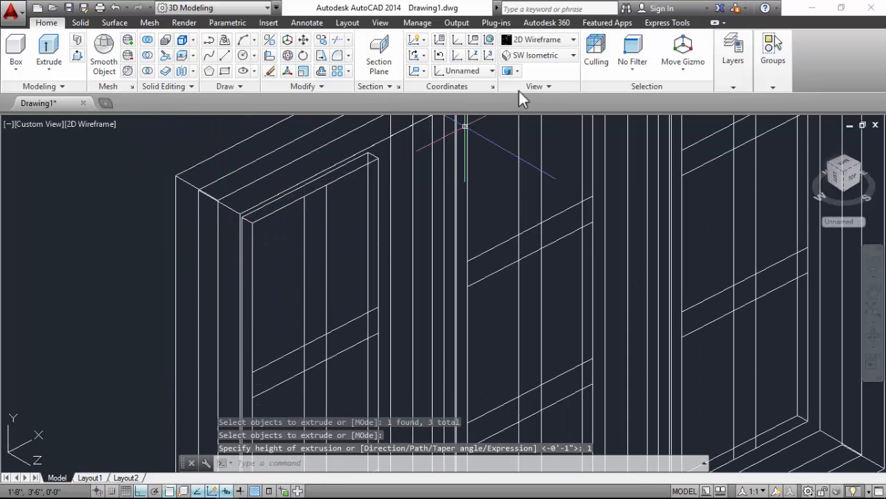
# - Apply the Realistic visual style and orbit around the window to examine the extruded inner panels
pyautogui.click(555, 39)
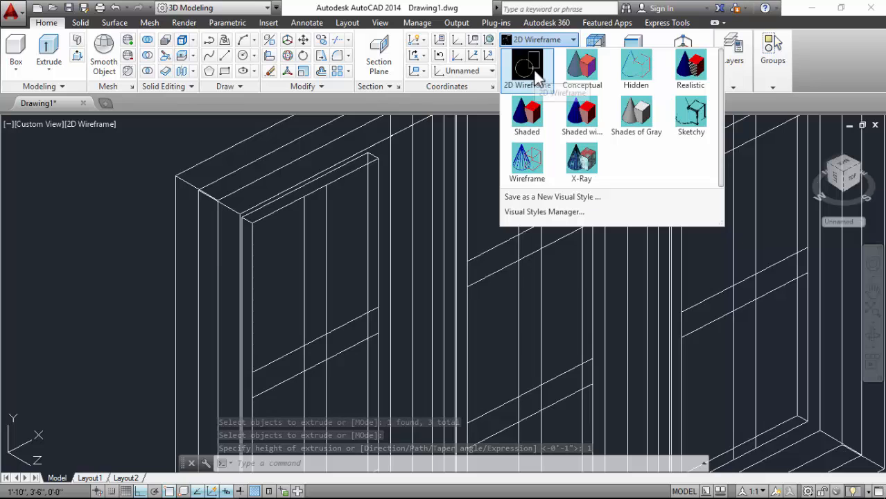
pyautogui.click(697, 64)
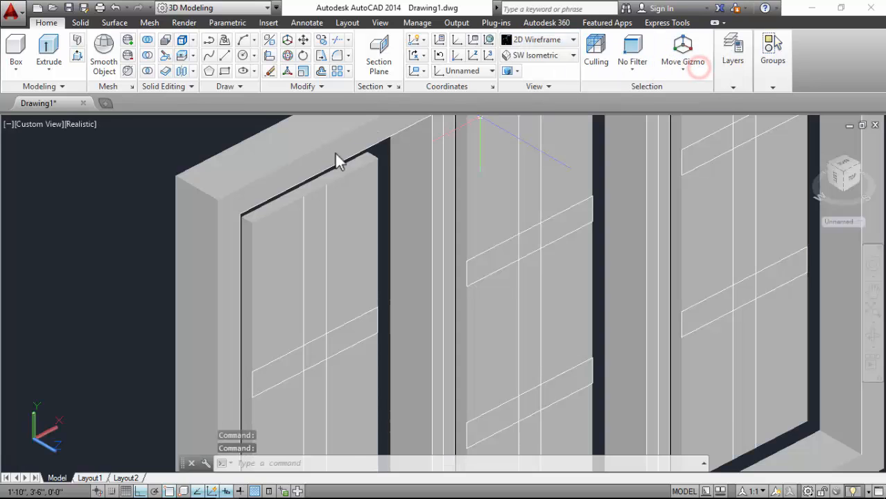
pyautogui.scroll(-3, 334, 152)
pyautogui.click(873, 335)
pyautogui.moveTo(722, 310); pyautogui.dragTo(322, 247)
pyautogui.press('Escape')
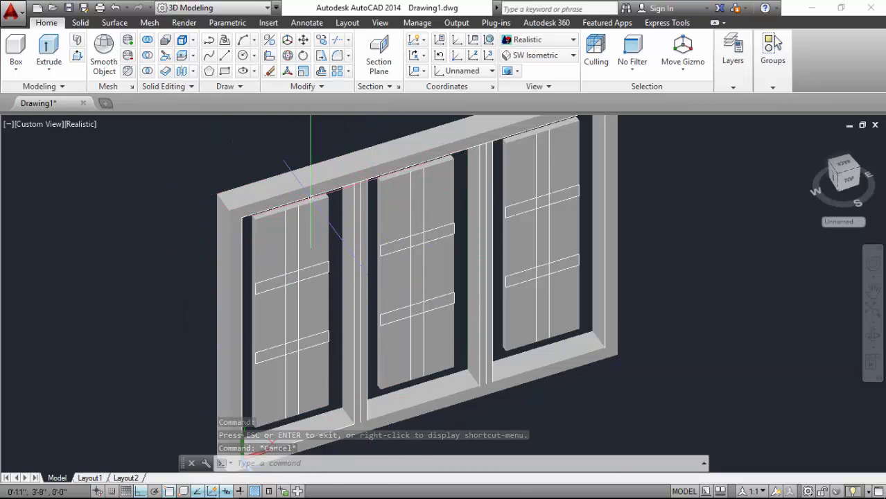
# - Restore the 2D Wireframe visual style and check which outlines surround the bay openings near the frame's lower edge
pyautogui.click(527, 40)
pyautogui.click(520, 63)
pyautogui.scroll(2, 287, 432)
pyautogui.scroll(-2, 323, 298)
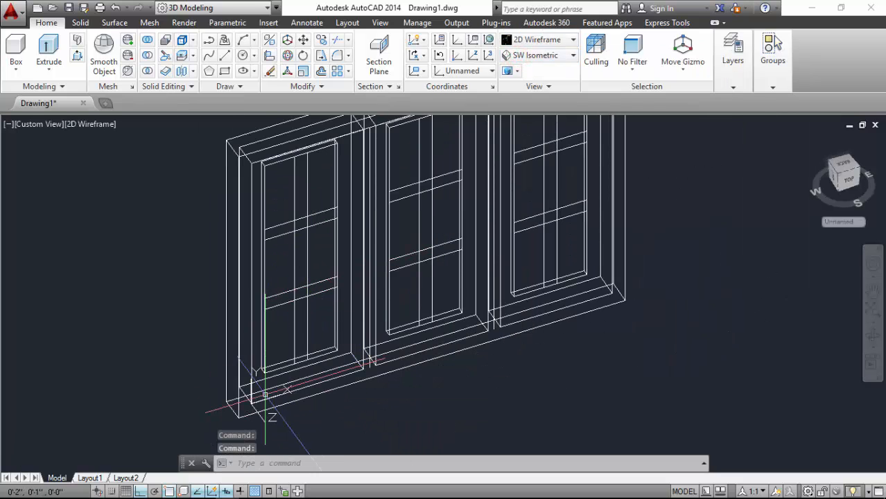
pyautogui.scroll(2, 264, 395)
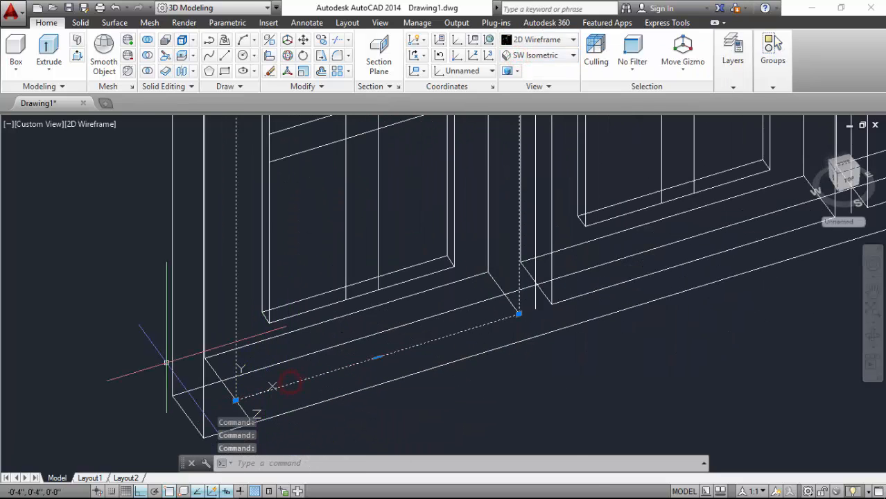
pyautogui.scroll(-2, 167, 363)
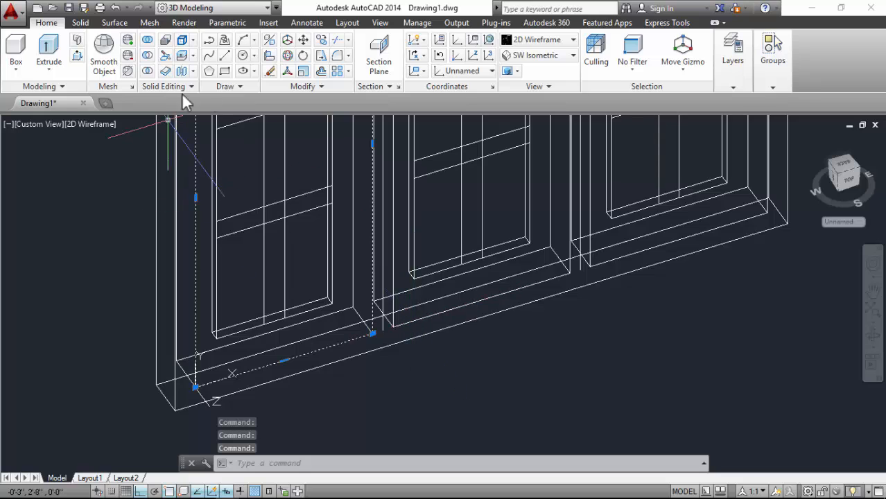
pyautogui.click(412, 320)
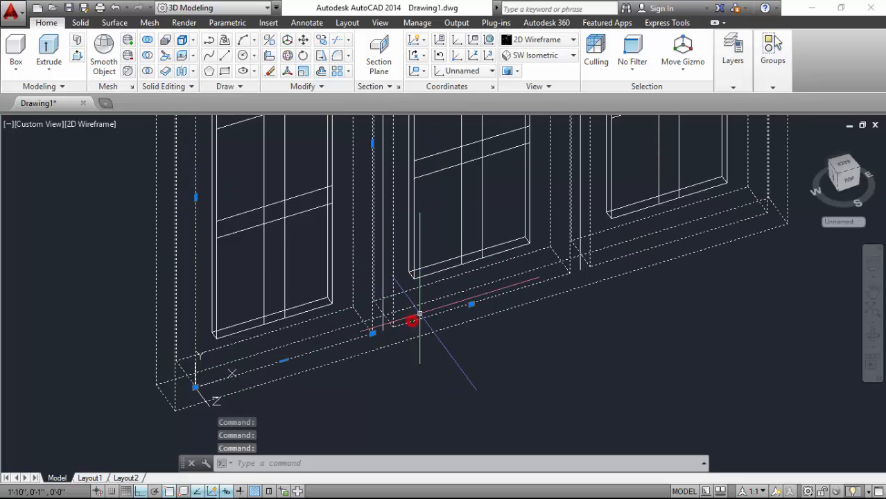
pyautogui.press('Escape')
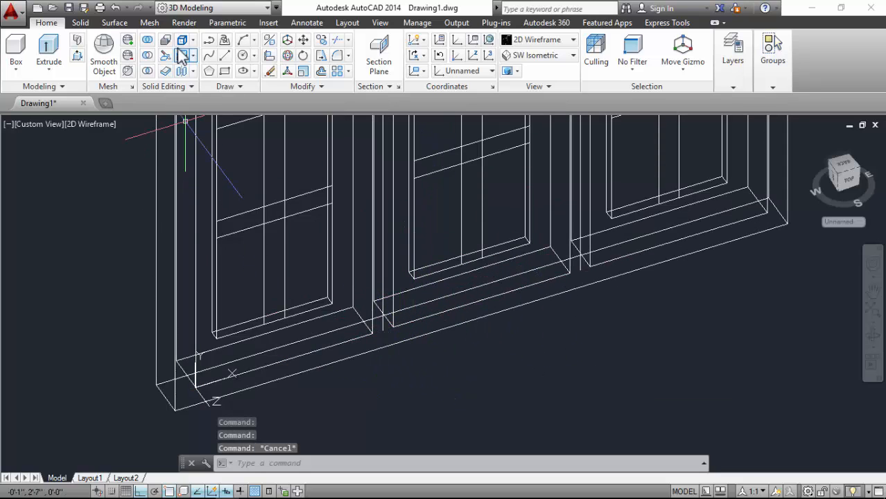
# - Copy the first bay's opening outline from its lower corner to the matching corners of the second and third bays
pyautogui.click(305, 40)
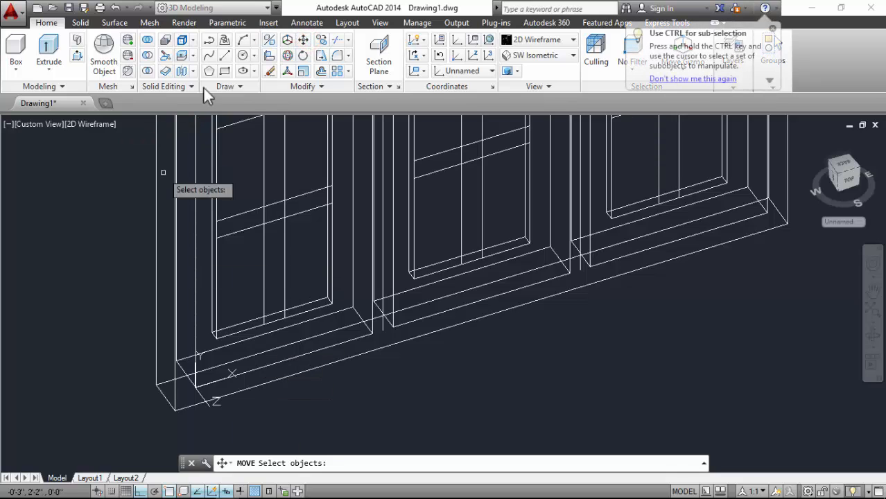
pyautogui.click(273, 368)
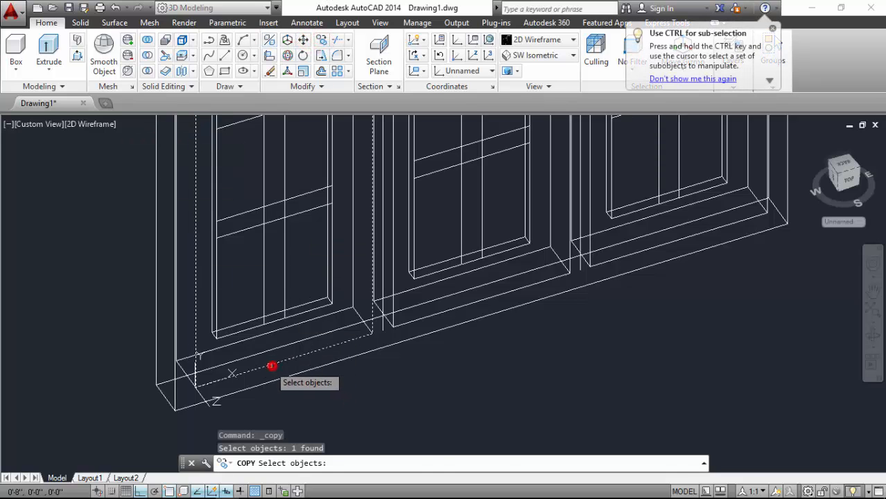
pyautogui.press('Return')
pyautogui.click(197, 383)
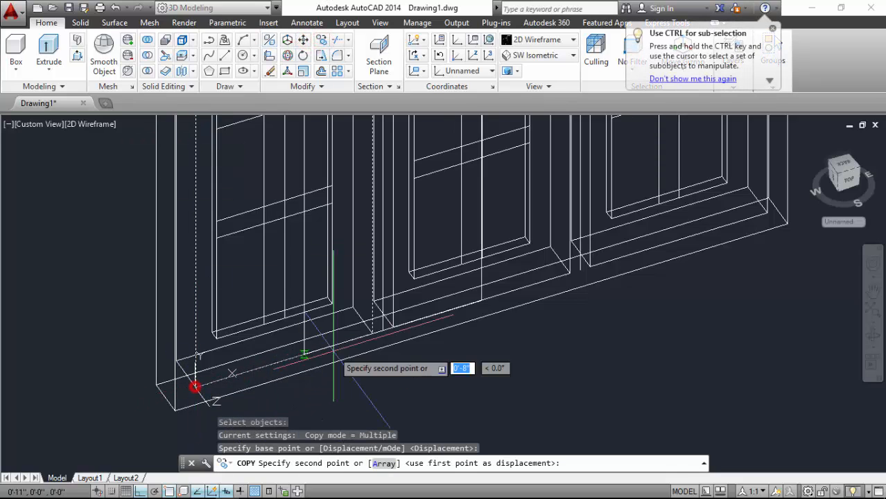
pyautogui.click(402, 326)
pyautogui.click(589, 263)
pyautogui.press('Return')
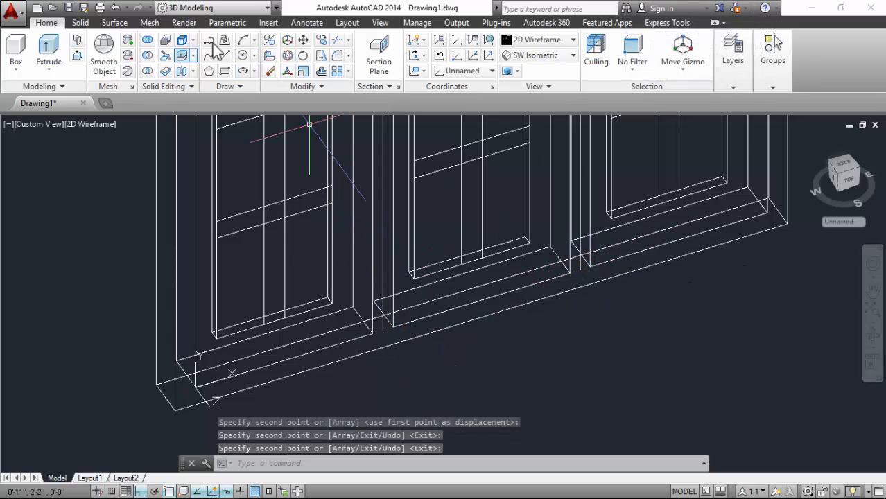
# - Move the three opening outlines from the front lower corner to the midpoint of the frame's depth edge
pyautogui.click(304, 40)
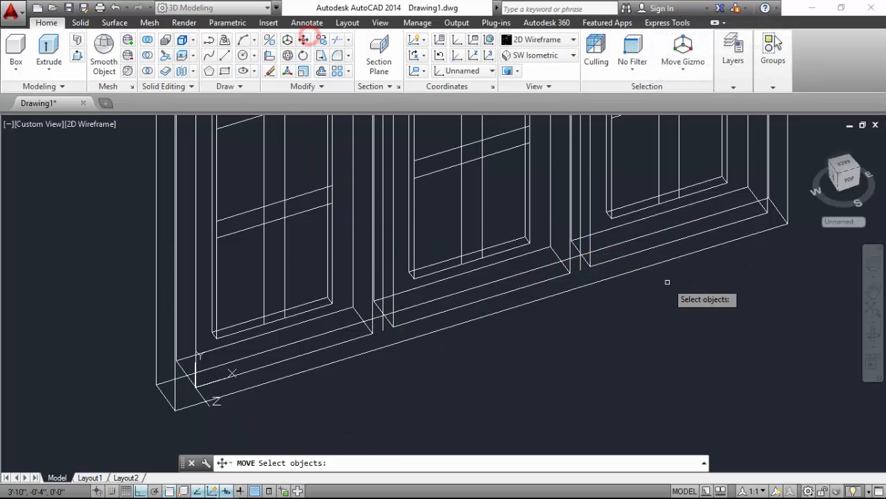
pyautogui.click(625, 258)
pyautogui.click(485, 299)
pyautogui.click(311, 347)
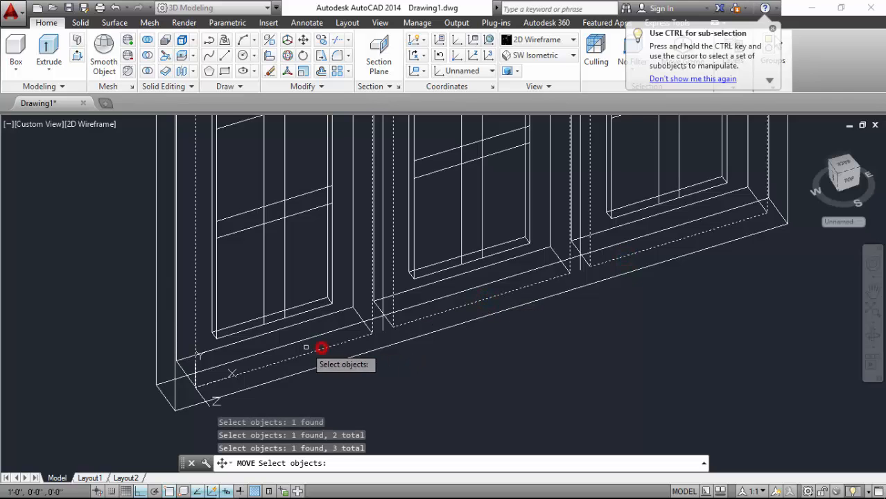
pyautogui.scroll(5, 236, 372)
pyautogui.press('Return')
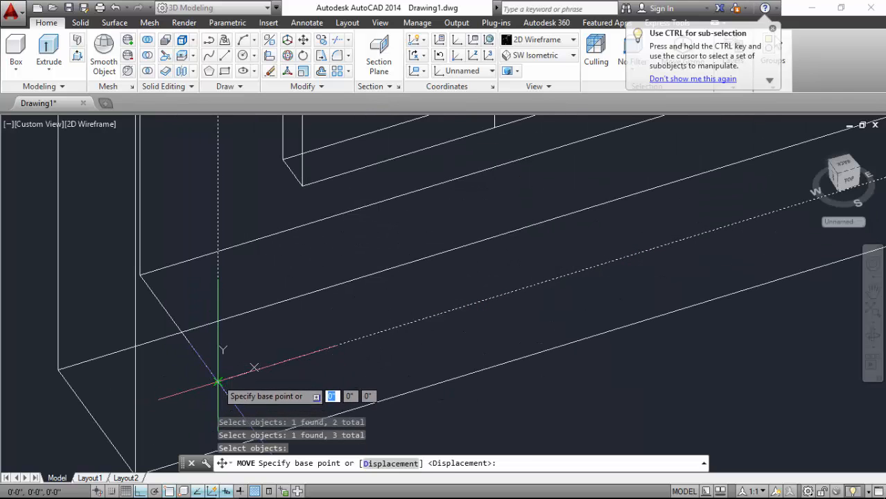
pyautogui.click(218, 382)
pyautogui.click(179, 330)
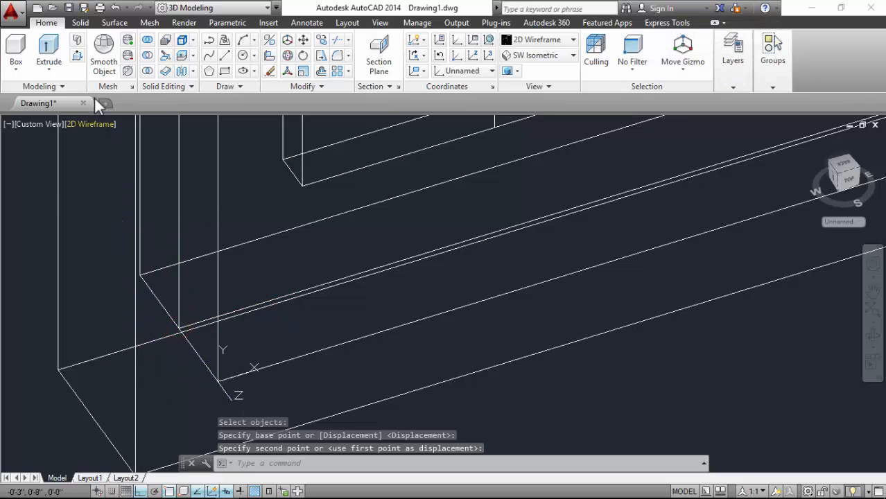
# - Extrude the three opening outlines at the frame's mid-depth by 1 inch toward the back
pyautogui.click(50, 46)
pyautogui.click(177, 200)
pyautogui.scroll(-3, 167, 263)
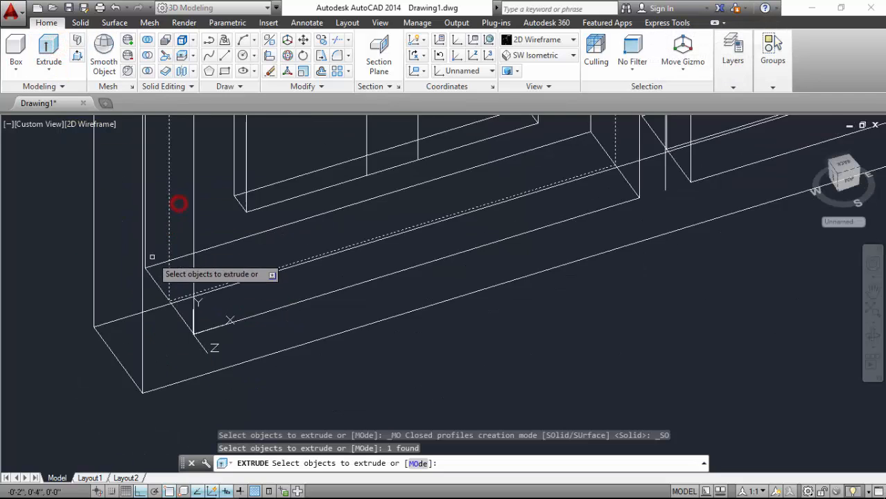
pyautogui.scroll(2, 408, 217)
pyautogui.scroll(3, 302, 250)
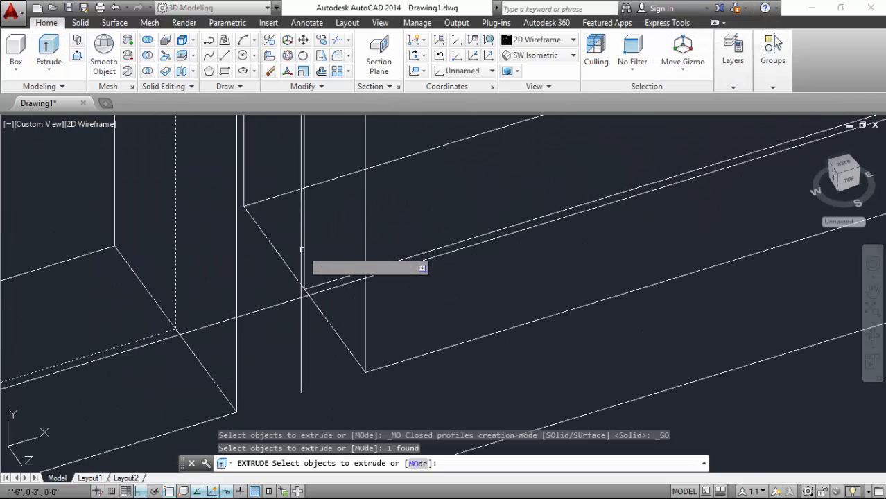
pyautogui.click(303, 253)
pyautogui.scroll(-2, 298, 271)
pyautogui.scroll(2, 521, 199)
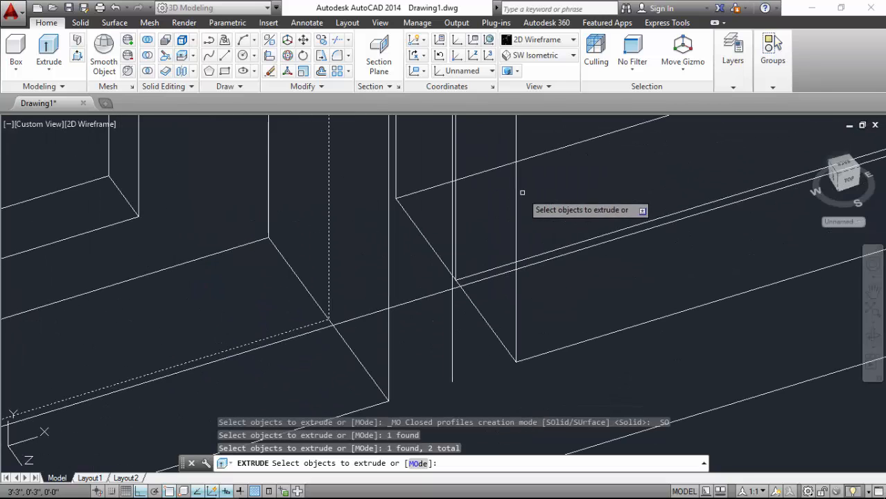
pyautogui.click(457, 239)
pyautogui.scroll(-2, 500, 286)
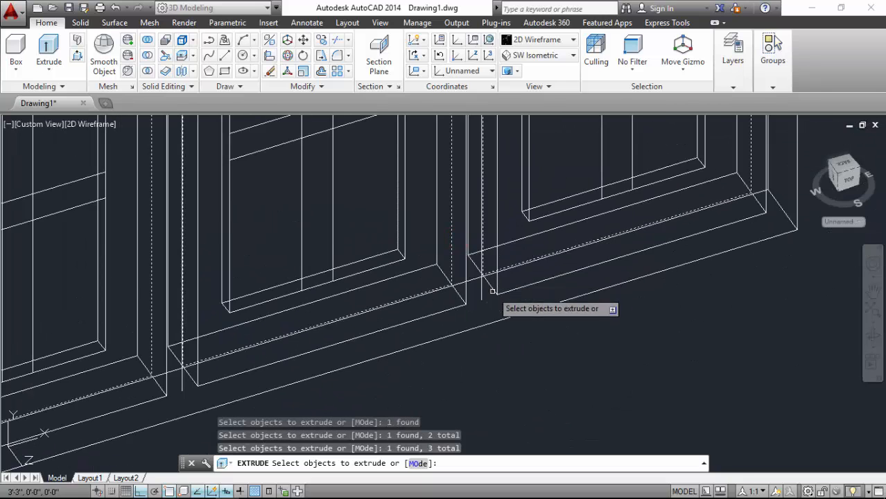
pyautogui.scroll(3, 500, 278)
pyautogui.press('Return')
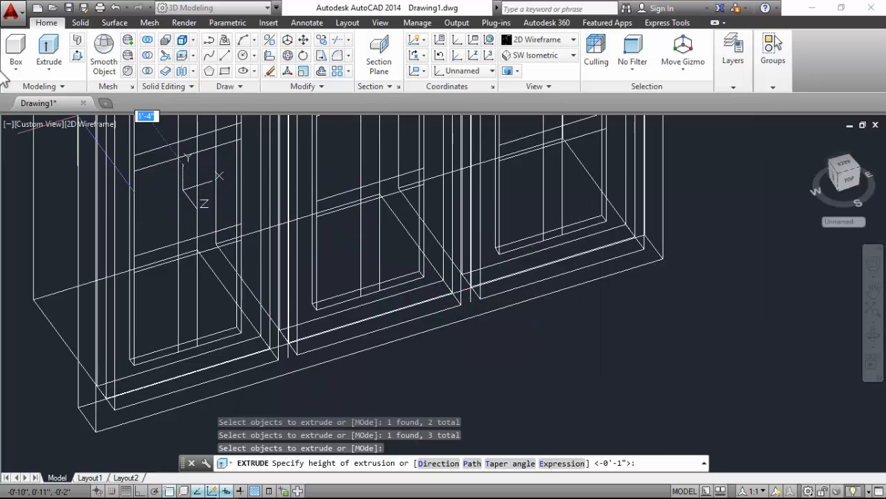
pyautogui.scroll(-5, 208, 244)
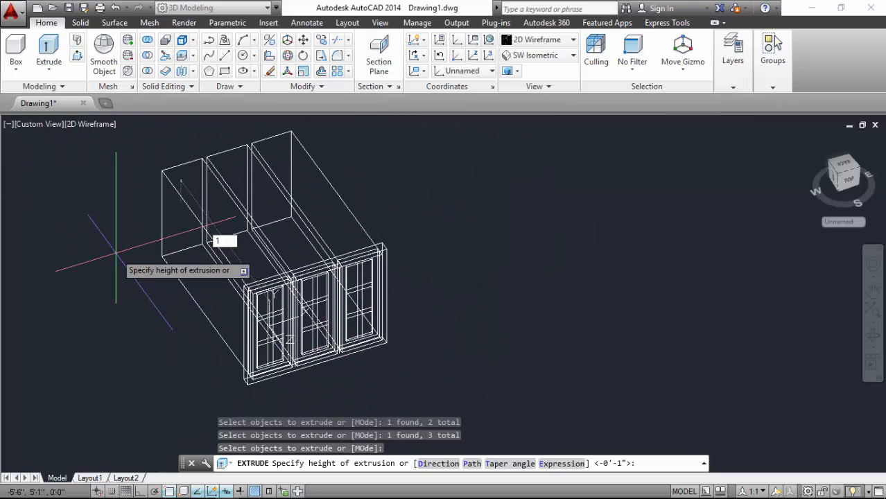
pyautogui.write('1')
pyautogui.press('Return')
# - Apply the Realistic visual style and examine the filled window bays and the remaining muntin outlines
pyautogui.scroll(5, 240, 286)
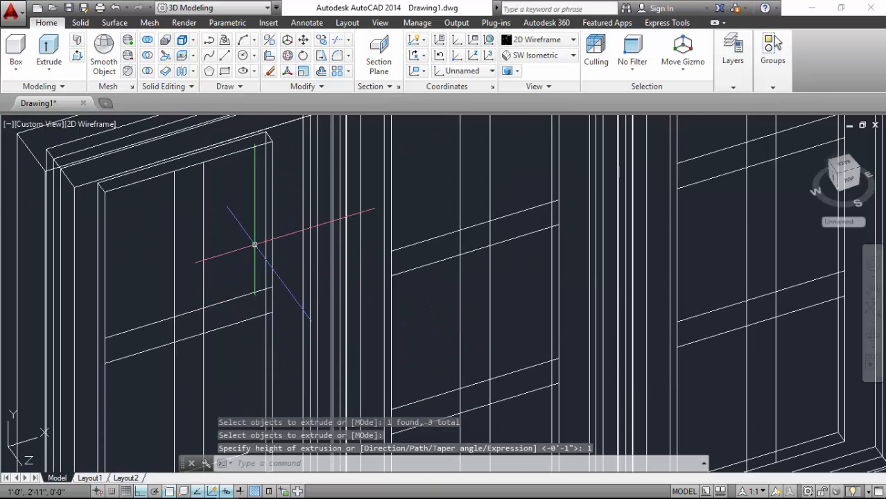
pyautogui.scroll(-2, 254, 256)
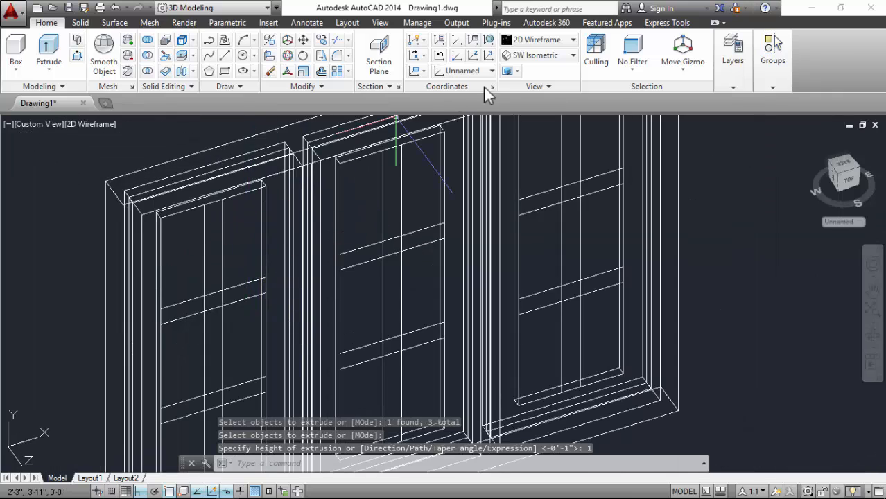
pyautogui.click(537, 40)
pyautogui.click(529, 34)
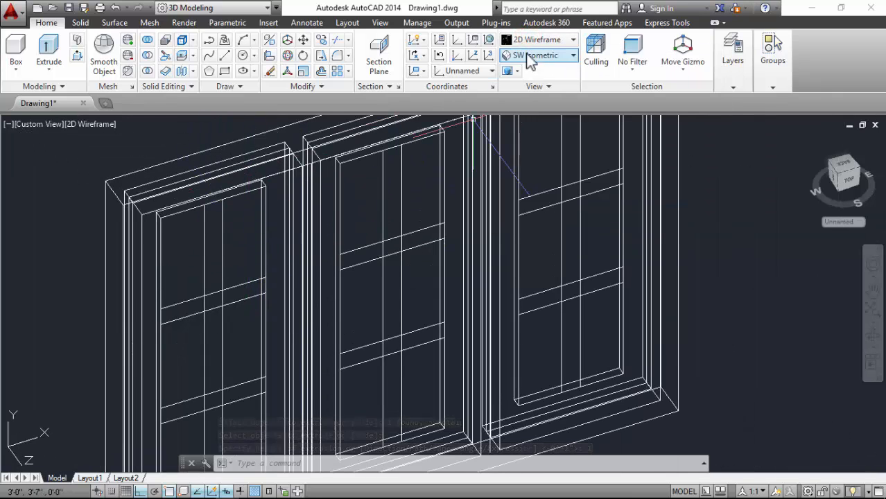
pyautogui.click(537, 39)
pyautogui.click(691, 78)
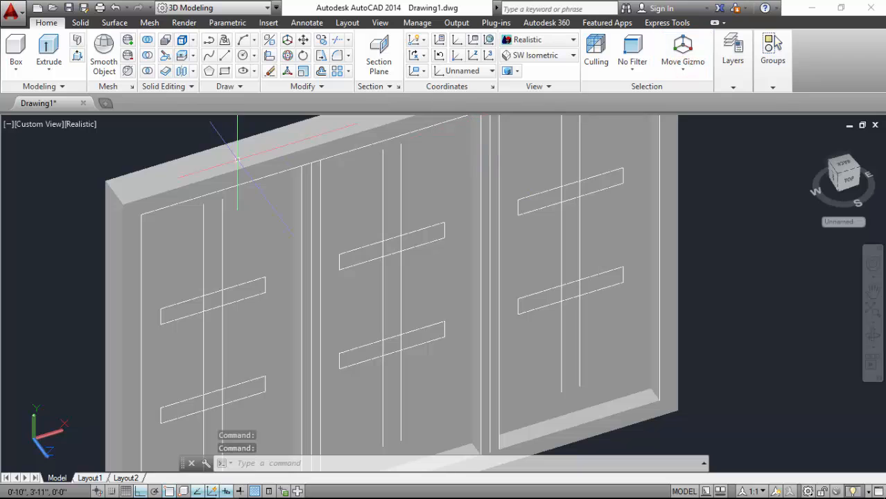
pyautogui.scroll(-2, 211, 296)
pyautogui.scroll(4, 207, 343)
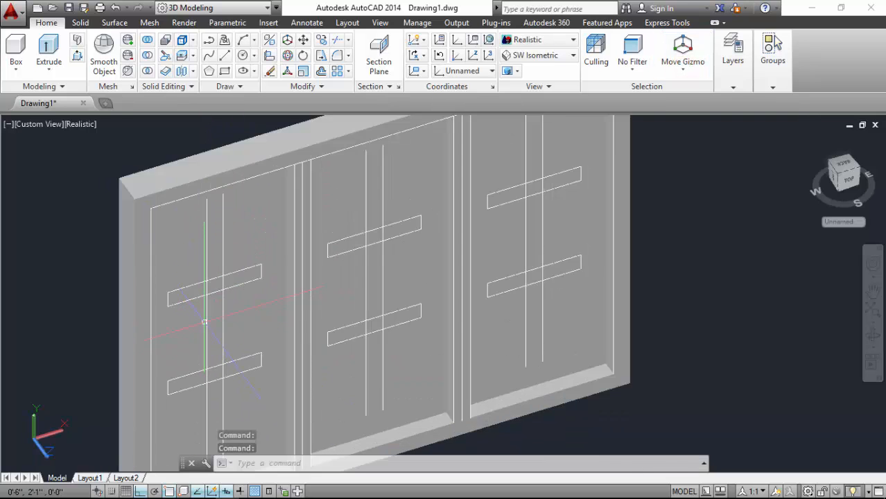
# - Switch the model's display to the 2D Wireframe visual style
pyautogui.click(537, 39)
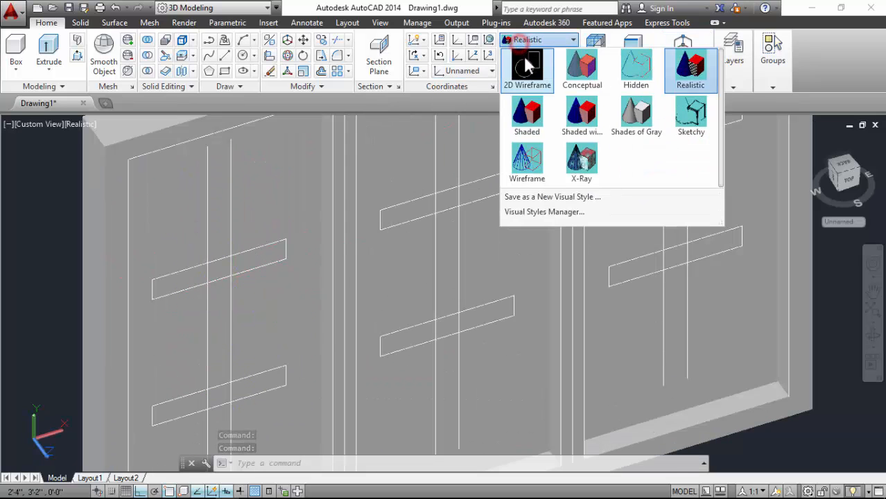
pyautogui.click(526, 78)
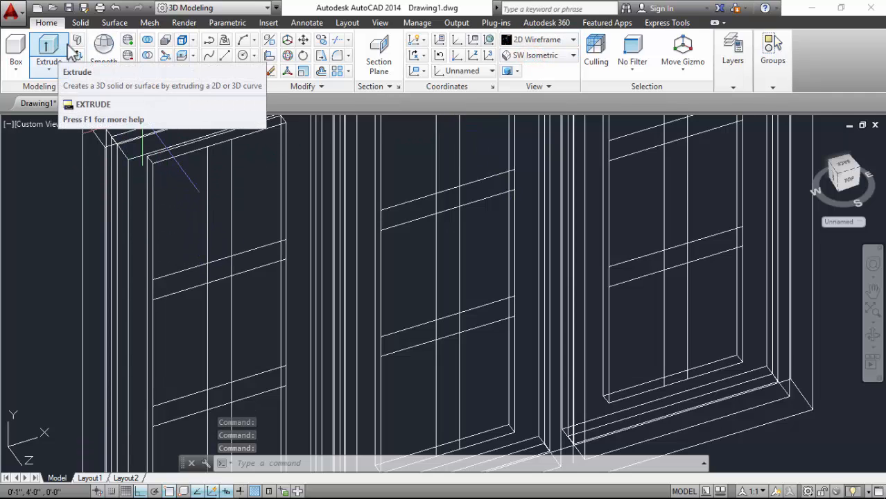
pyautogui.click(147, 56)
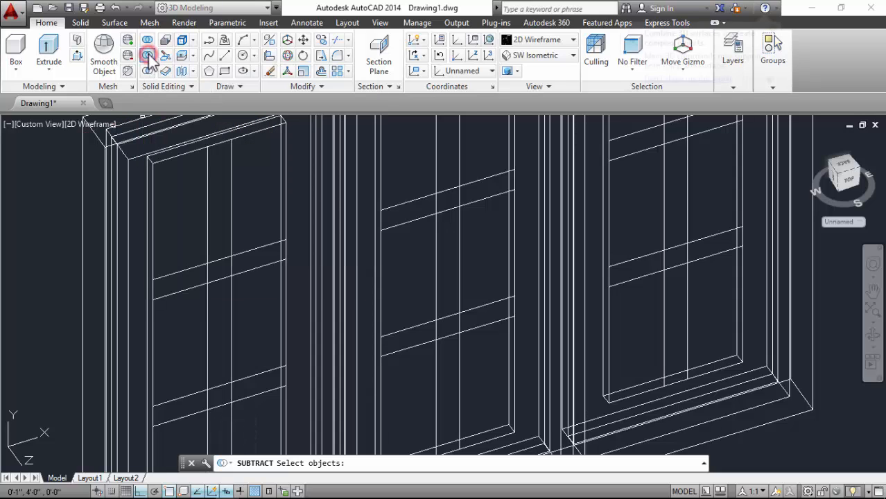
pyautogui.click(127, 165)
pyautogui.press('Escape')
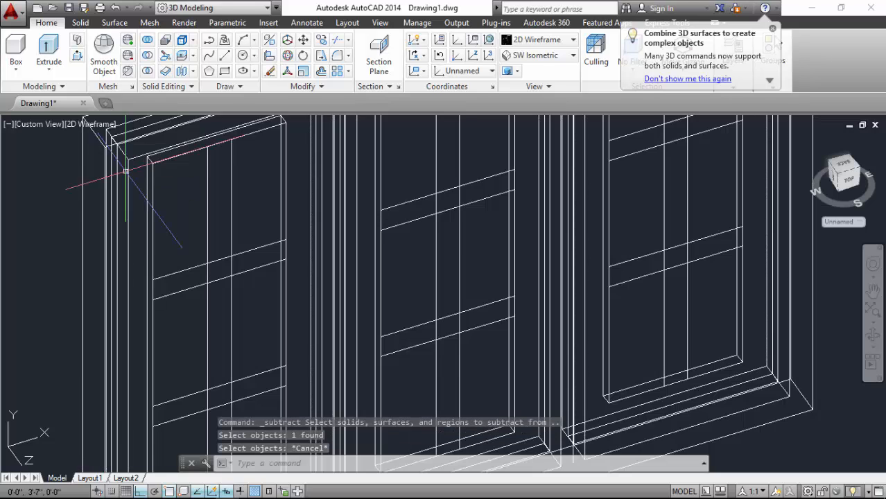
# - Start a Subtract operation with the inner panels of all three bays as the solids to subtract from
pyautogui.scroll(-3, 134, 168)
pyautogui.click(148, 57)
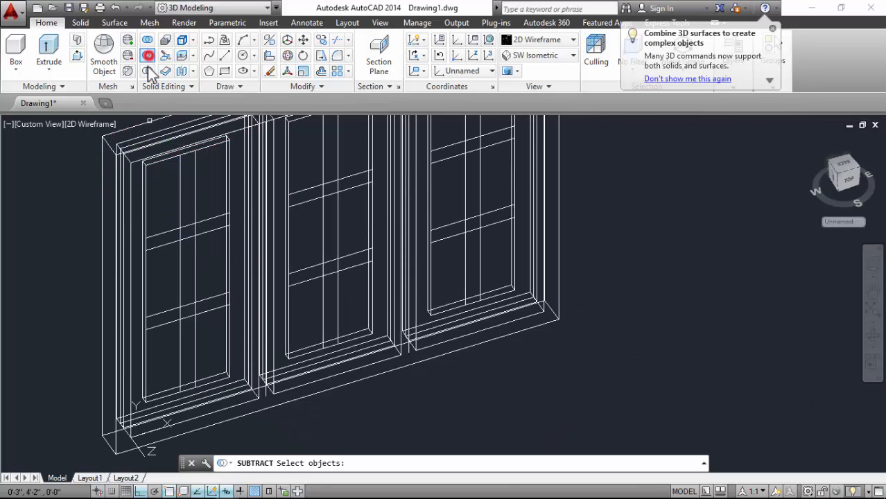
pyautogui.scroll(4, 295, 351)
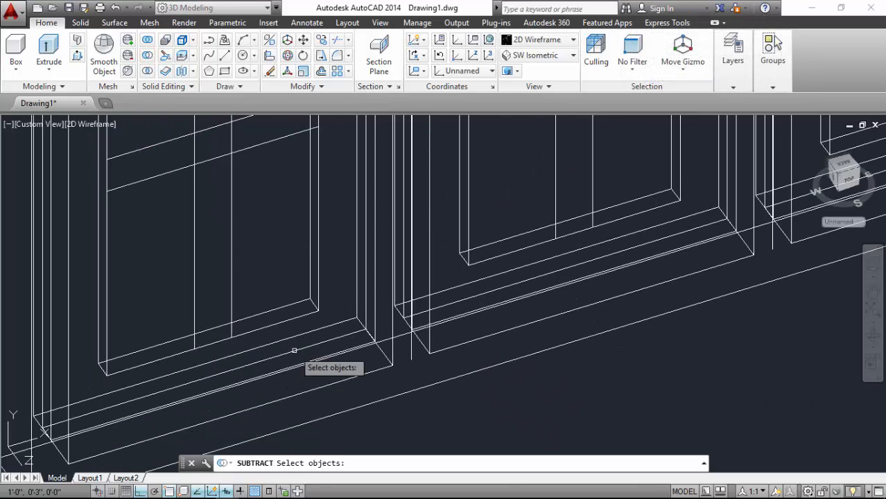
pyautogui.click(344, 335)
pyautogui.scroll(2, 461, 296)
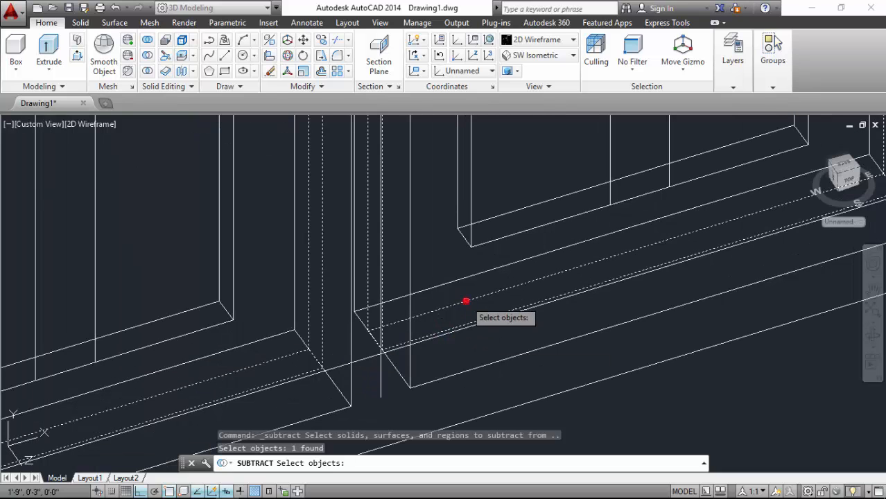
pyautogui.click(466, 301)
pyautogui.scroll(-2, 92, 360)
pyautogui.scroll(2, 676, 214)
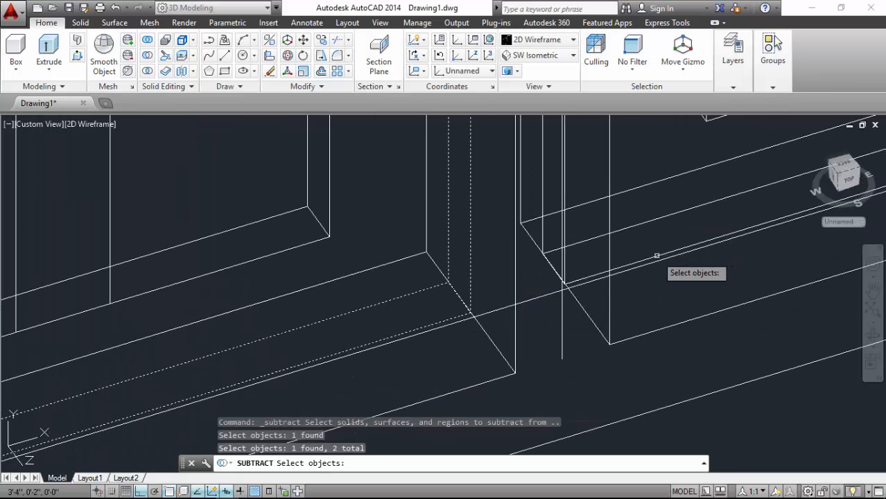
pyautogui.scroll(2, 637, 262)
pyautogui.click(631, 256)
pyautogui.scroll(-3, 485, 305)
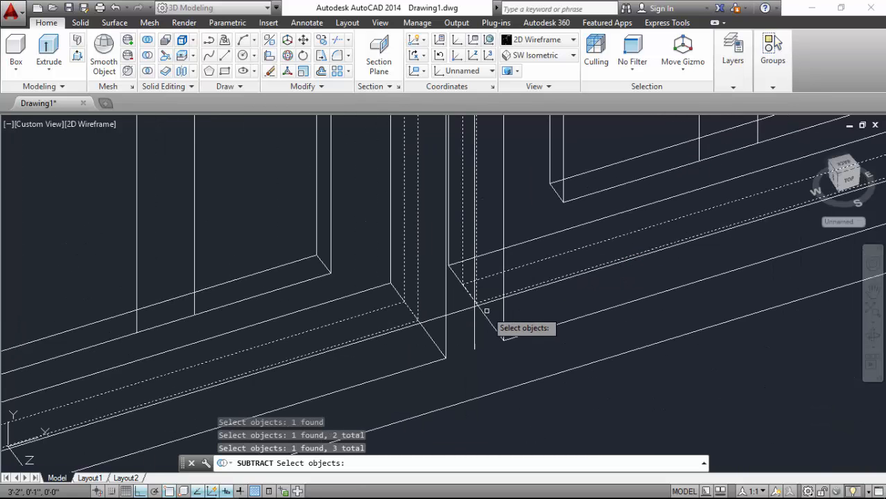
pyautogui.scroll(-3, 372, 297)
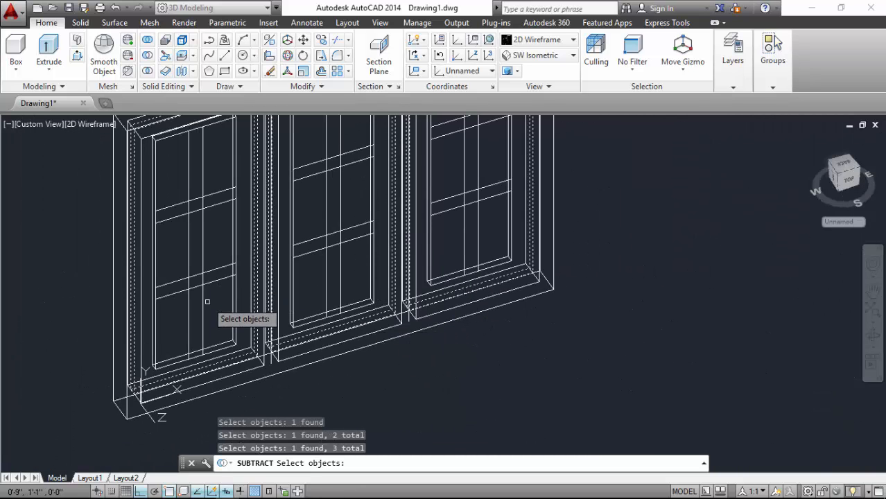
pyautogui.scroll(2, 206, 343)
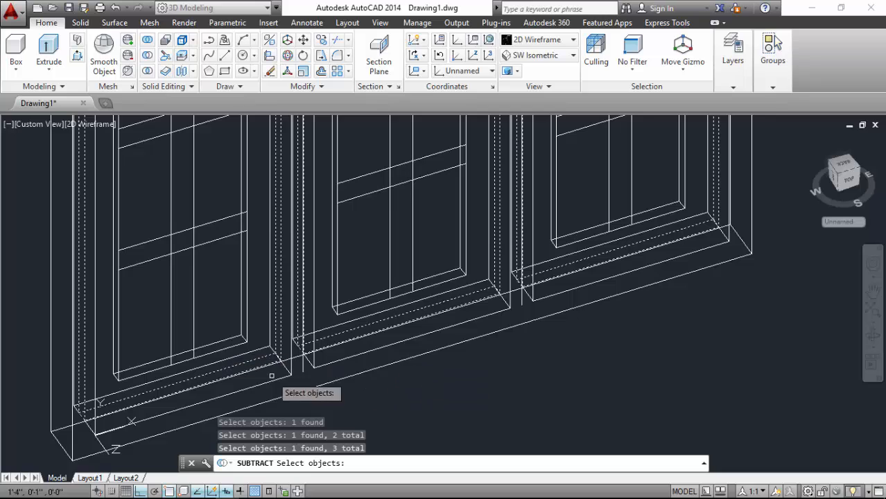
# - Subtract the three extruded opening solids from the selected inner panels
pyautogui.press('Return')
pyautogui.click(225, 348)
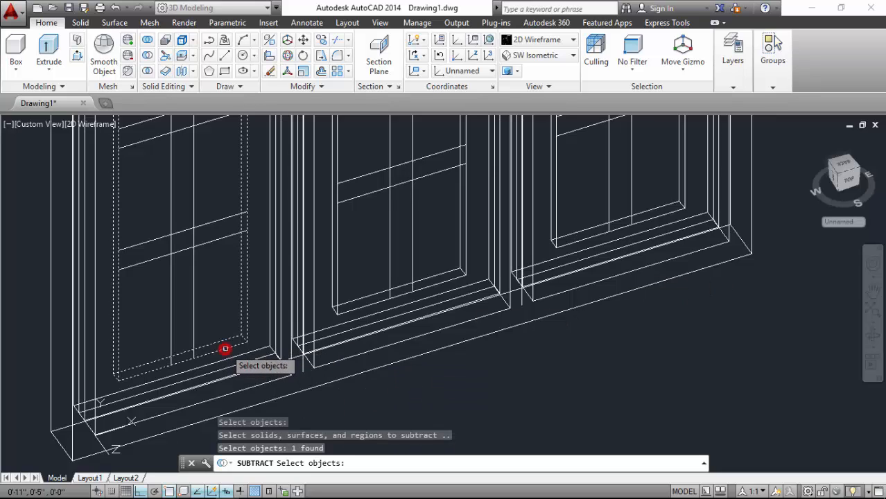
pyautogui.click(459, 277)
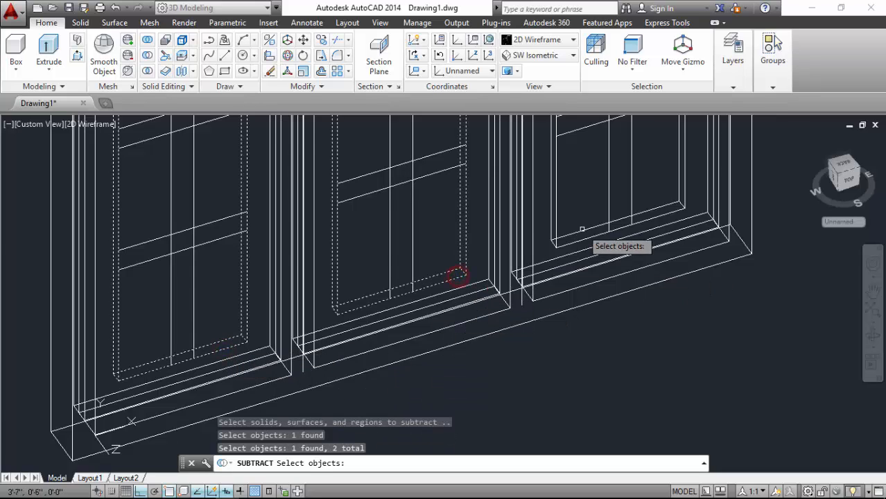
pyautogui.scroll(2, 584, 229)
pyautogui.click(573, 249)
pyautogui.press('Return')
pyautogui.scroll(-4, 335, 314)
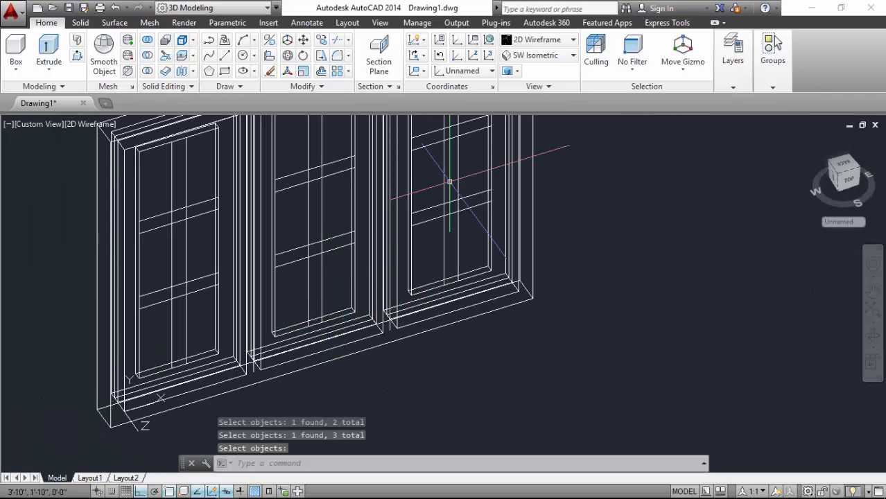
# - Apply the Realistic visual style and inspect the cut openings in the three bays from a slightly different angle
pyautogui.click(562, 39)
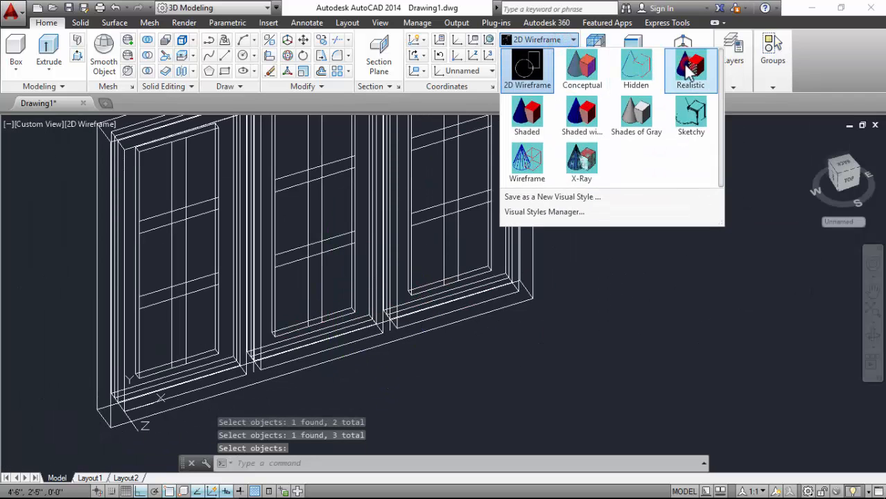
pyautogui.click(689, 72)
pyautogui.scroll(-3, 246, 345)
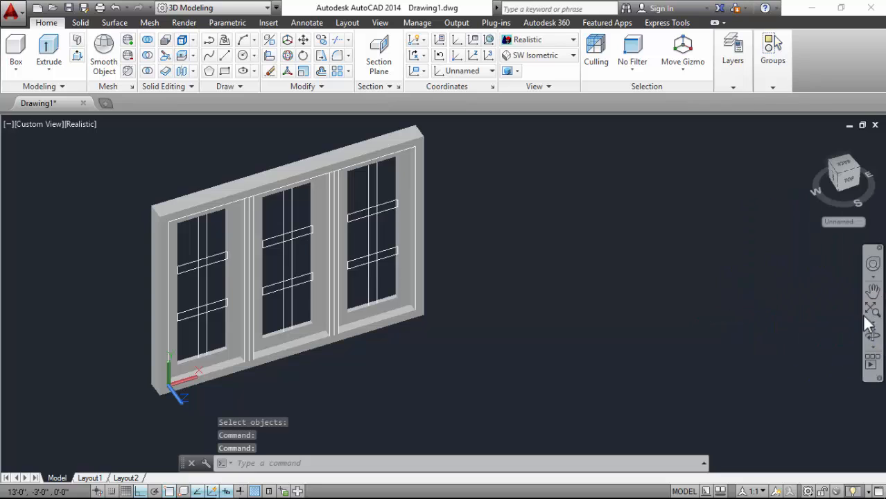
pyautogui.click(873, 336)
pyautogui.moveTo(333, 263); pyautogui.dragTo(180, 310)
pyautogui.scroll(3, 179, 310)
pyautogui.press('Escape')
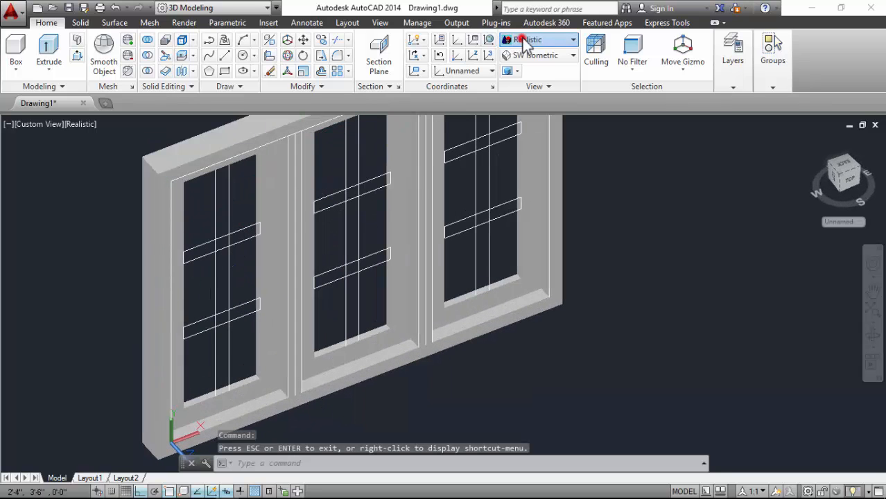
pyautogui.click(525, 41)
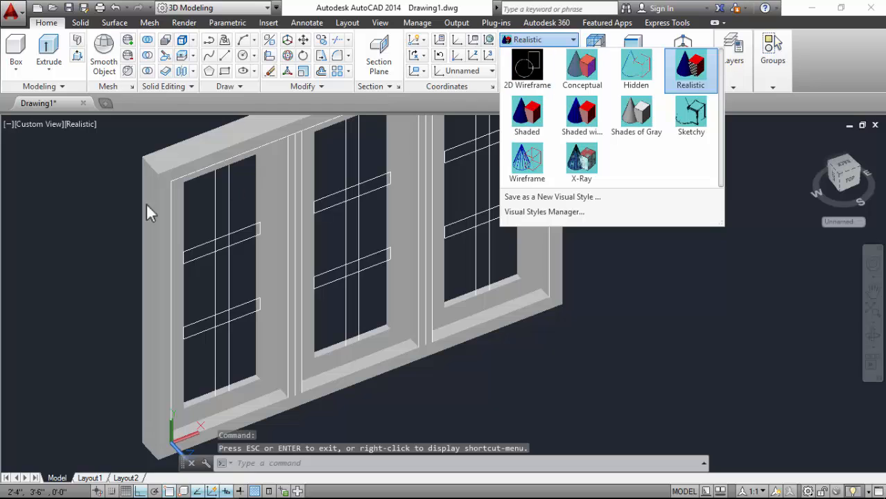
pyautogui.click(71, 153)
pyautogui.click(59, 43)
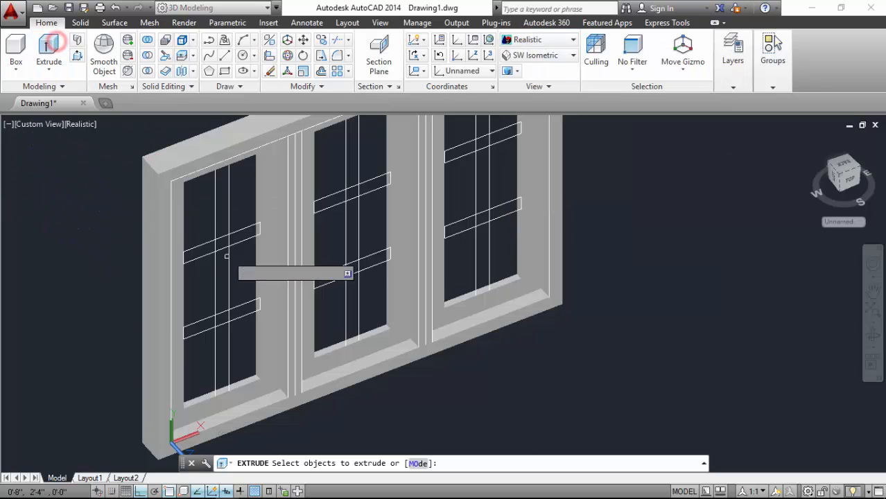
pyautogui.scroll(5, 237, 236)
pyautogui.press('Escape')
# - Examine the horizontal muntin outlines by selecting one in each of the three bays
pyautogui.click(245, 218)
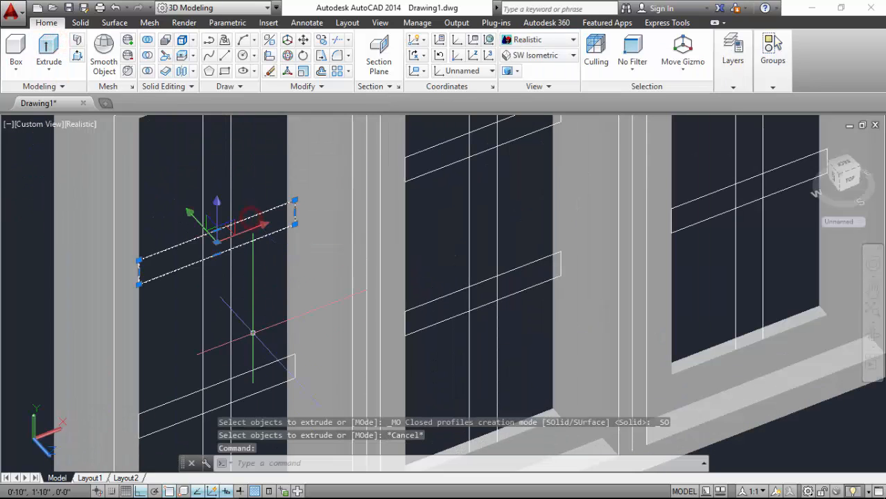
pyautogui.press('Escape')
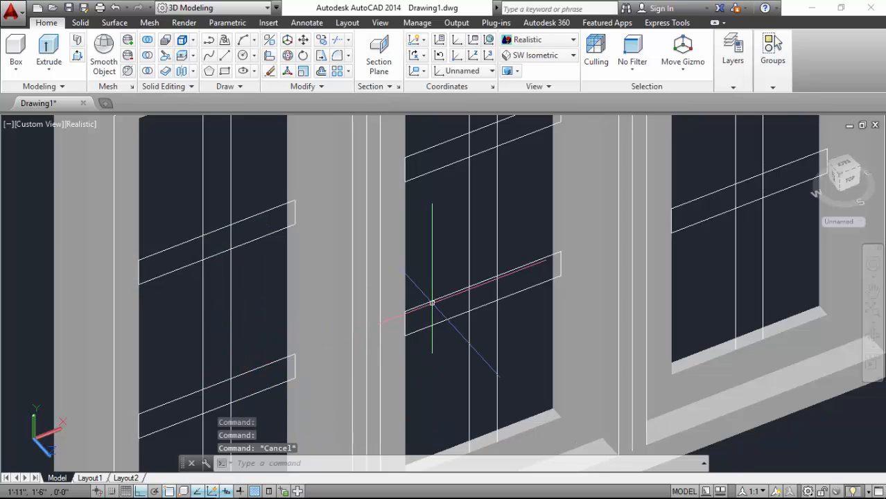
pyautogui.click(432, 303)
pyautogui.press('Escape')
pyautogui.click(706, 195)
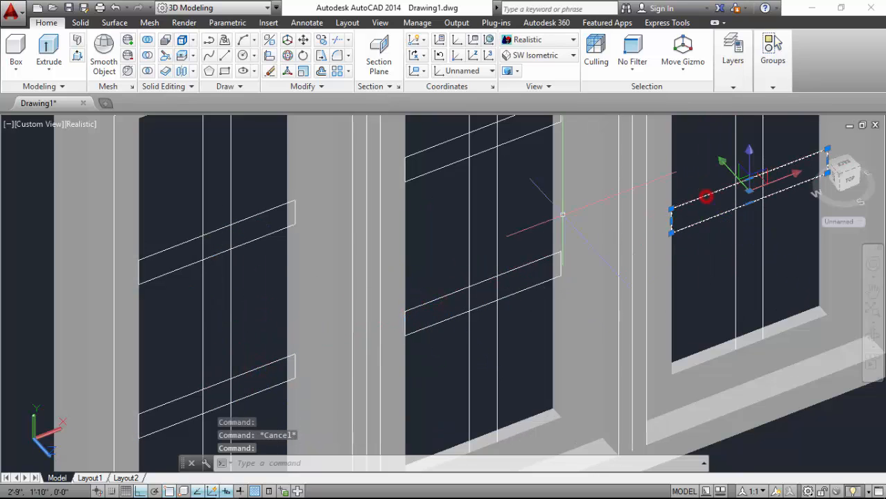
pyautogui.press('Escape')
pyautogui.scroll(-2, 431, 283)
pyautogui.scroll(2, 276, 259)
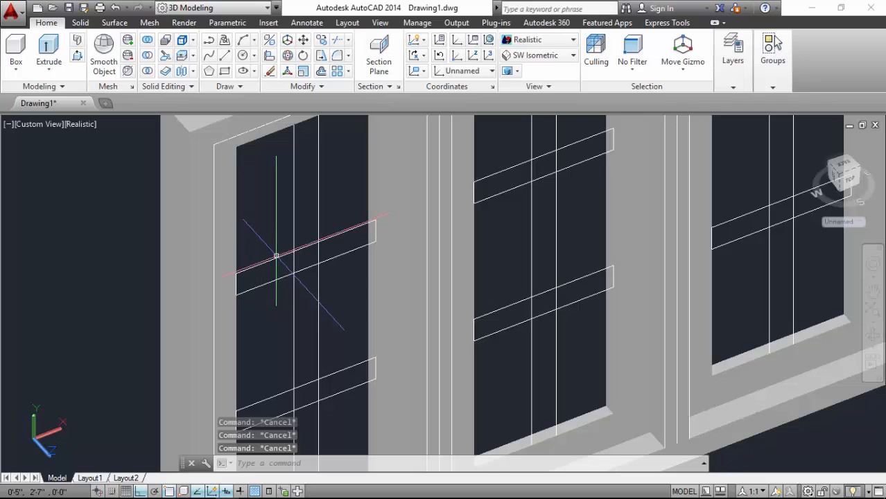
# - Try to extrude the horizontal and vertical muntin outlines of all three bays together
pyautogui.click(49, 50)
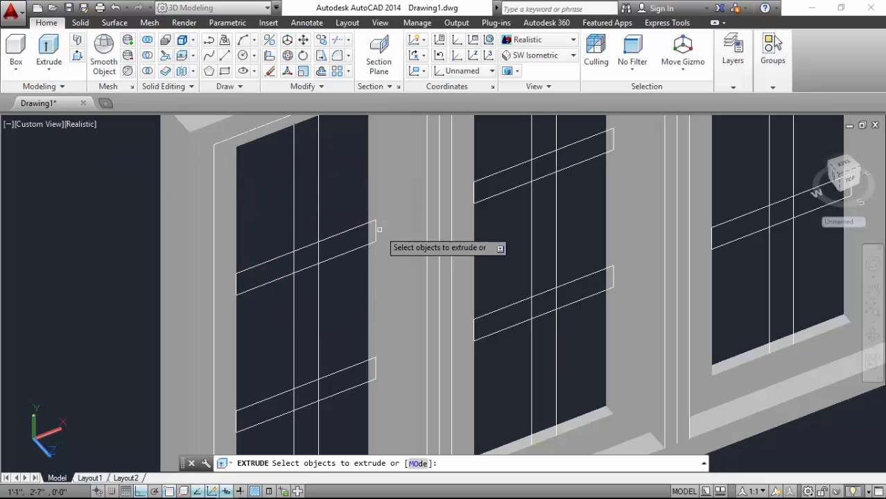
pyautogui.click(343, 195)
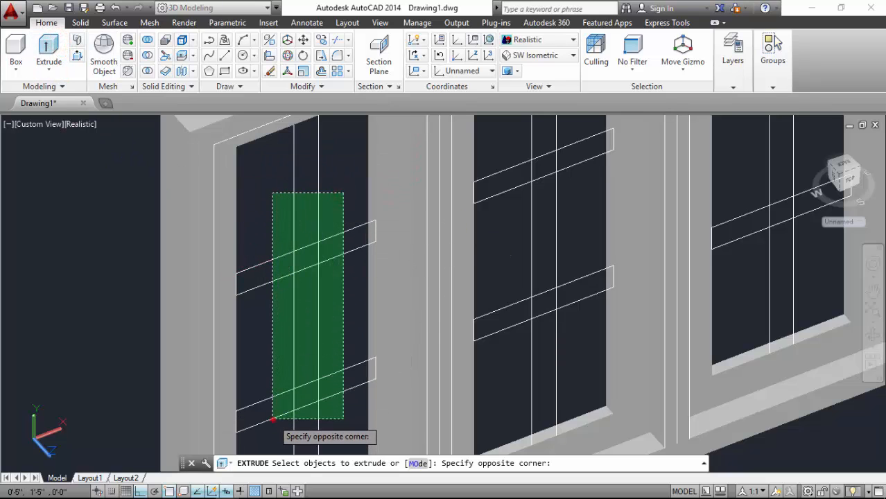
pyautogui.click(273, 415)
pyautogui.scroll(-3, 273, 415)
pyautogui.click(456, 184)
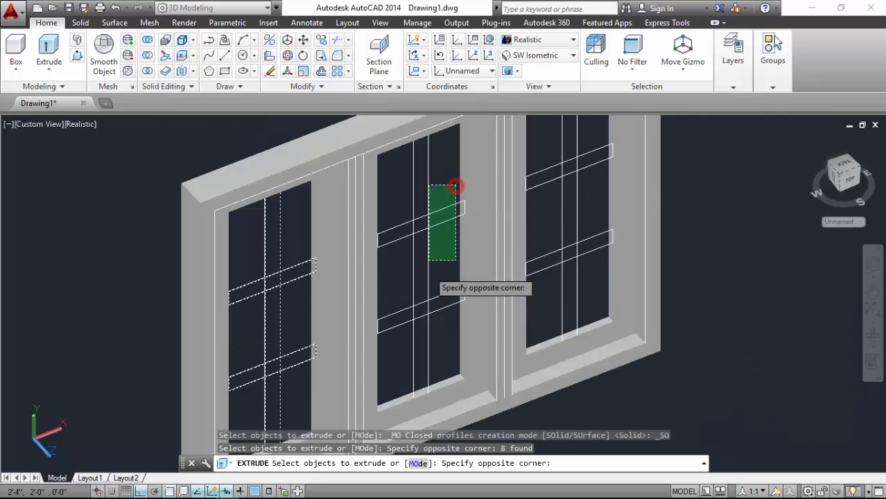
pyautogui.click(400, 350)
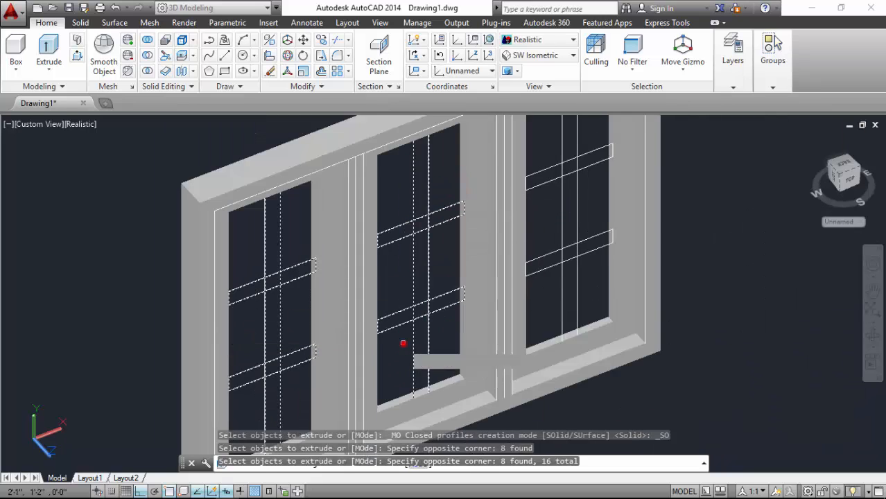
pyautogui.click(586, 139)
pyautogui.click(546, 309)
pyautogui.press('Return')
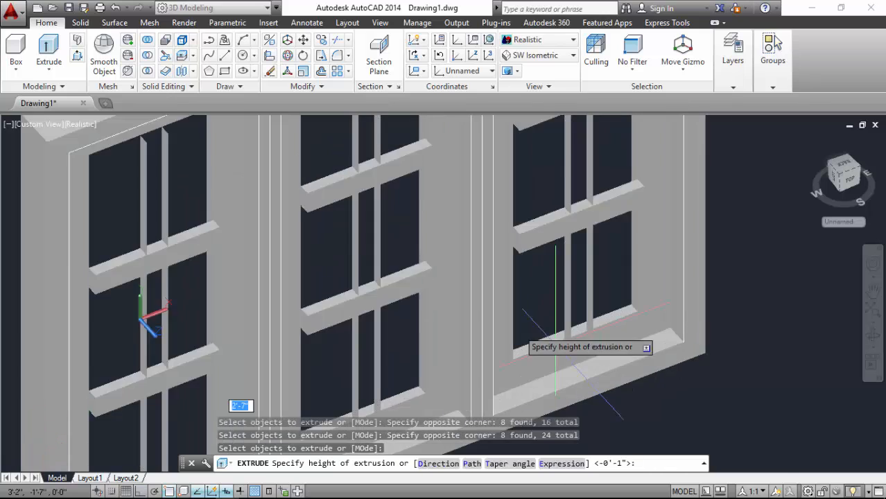
pyautogui.scroll(-5, 189, 349)
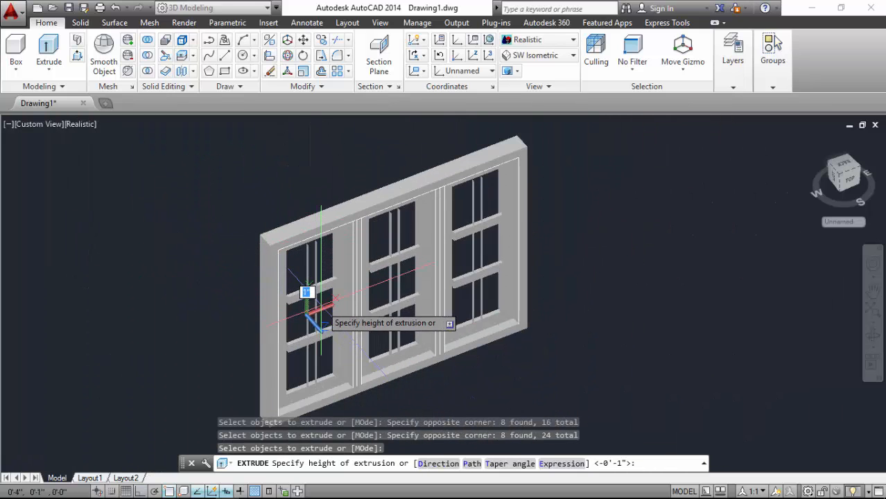
pyautogui.press('Escape')
# - Examine the muntin lines up close in the first bay and from a more frontal angle across the window
pyautogui.scroll(5, 285, 221)
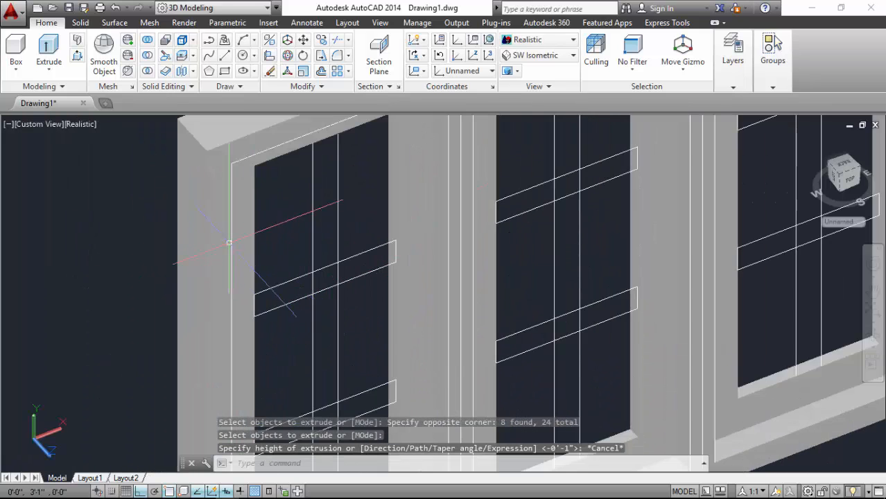
pyautogui.scroll(4, 286, 221)
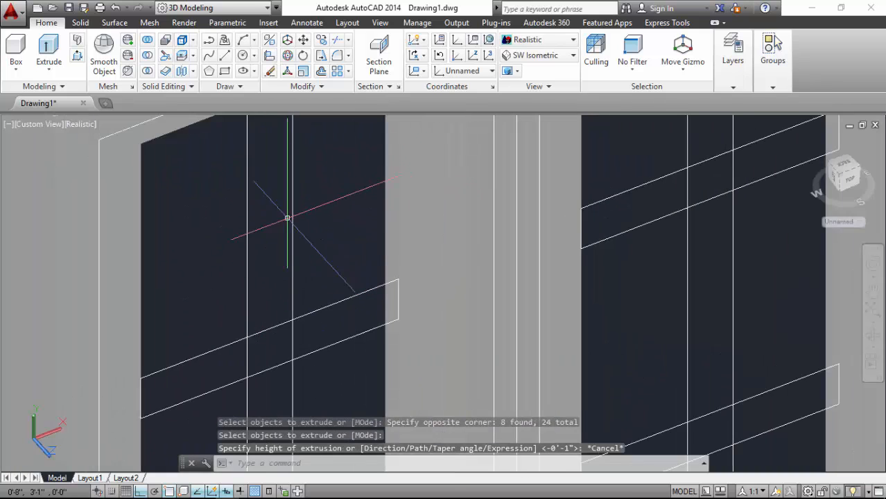
pyautogui.scroll(-4, 257, 239)
pyautogui.click(873, 339)
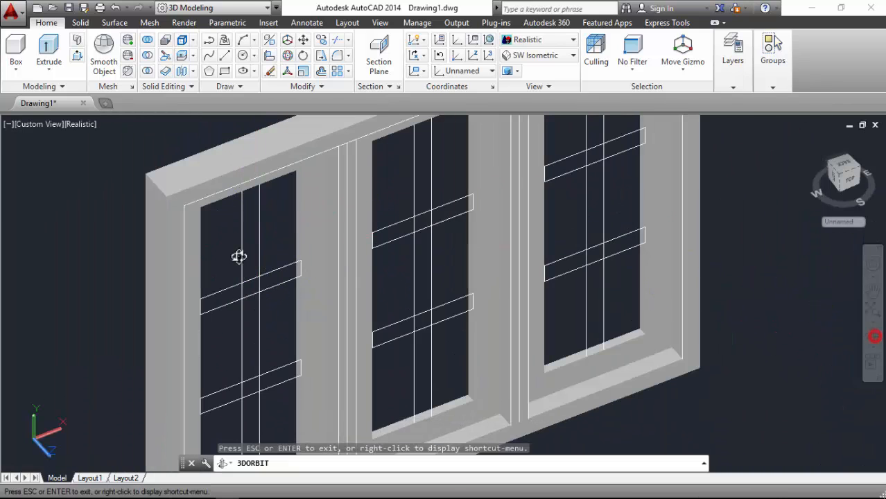
pyautogui.moveTo(239, 255); pyautogui.dragTo(218, 285)
pyautogui.scroll(-3, 218, 285)
pyautogui.press('Escape')
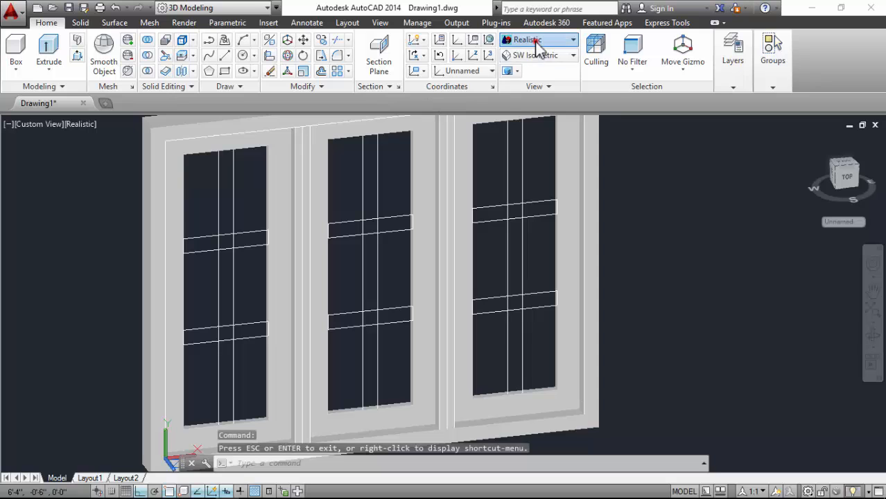
# - Switch to the 2D Wireframe visual style and draw a closed rectangle, about 2" by 3'-2", over the first bay's vertical muntin lines
pyautogui.click(537, 39)
pyautogui.click(528, 56)
pyautogui.scroll(5, 203, 125)
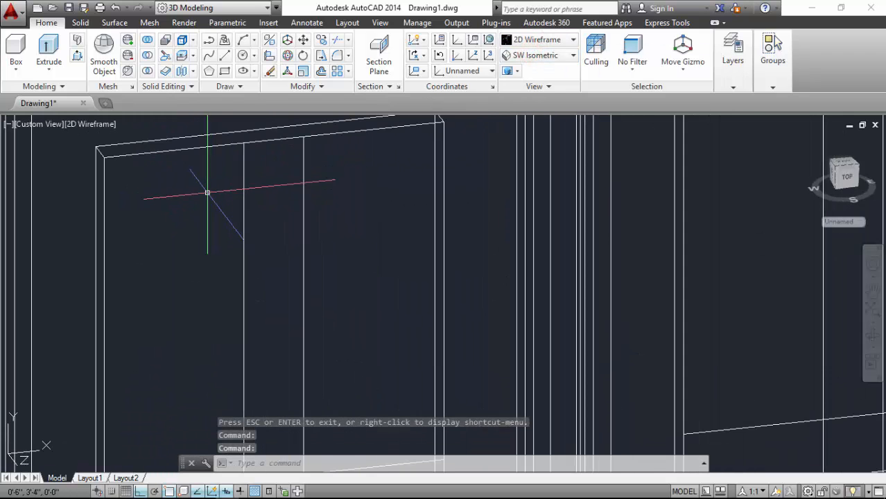
pyautogui.click(224, 71)
pyautogui.click(245, 140)
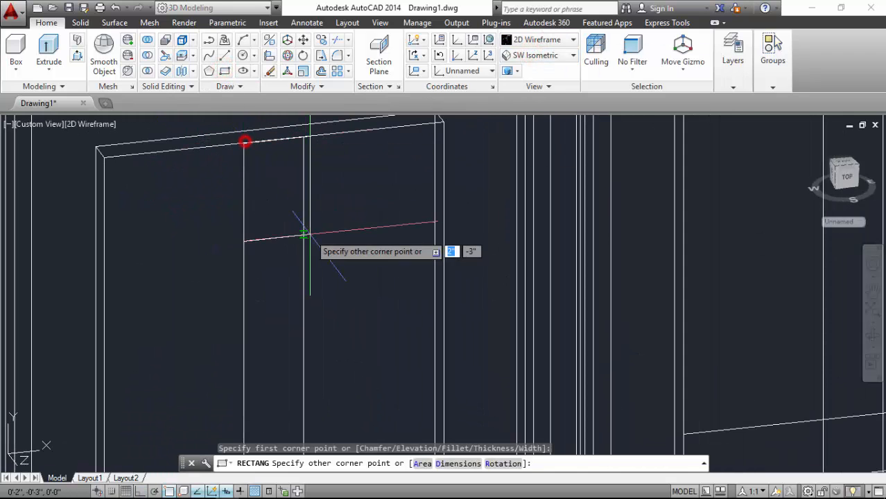
pyautogui.scroll(-5, 217, 177)
pyautogui.scroll(8, 218, 178)
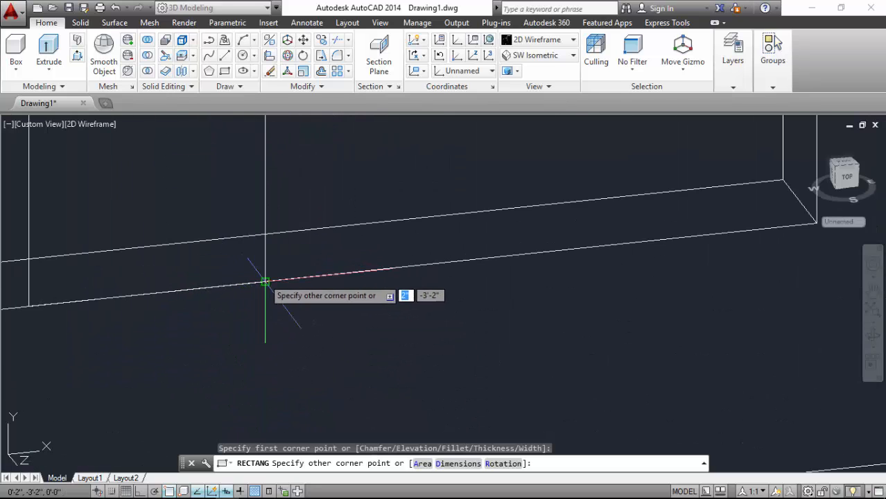
pyautogui.click(266, 279)
pyautogui.scroll(-5, 266, 279)
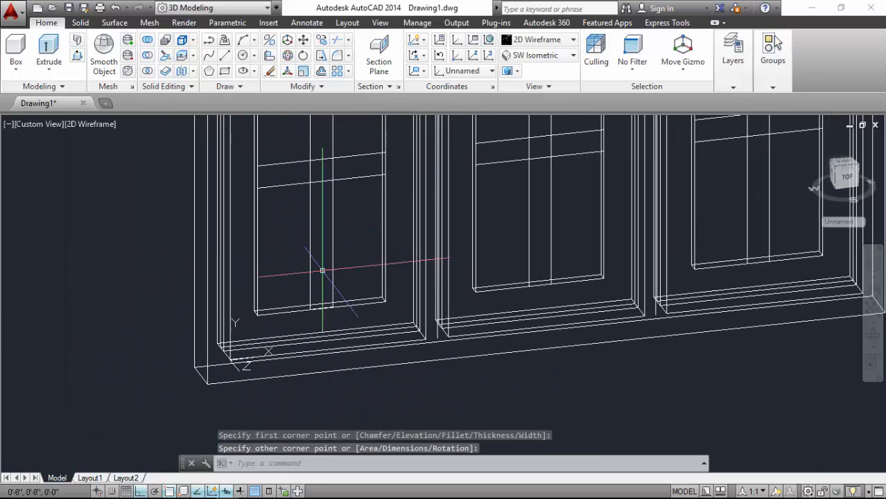
pyautogui.scroll(-3, 331, 306)
pyautogui.scroll(5, 307, 189)
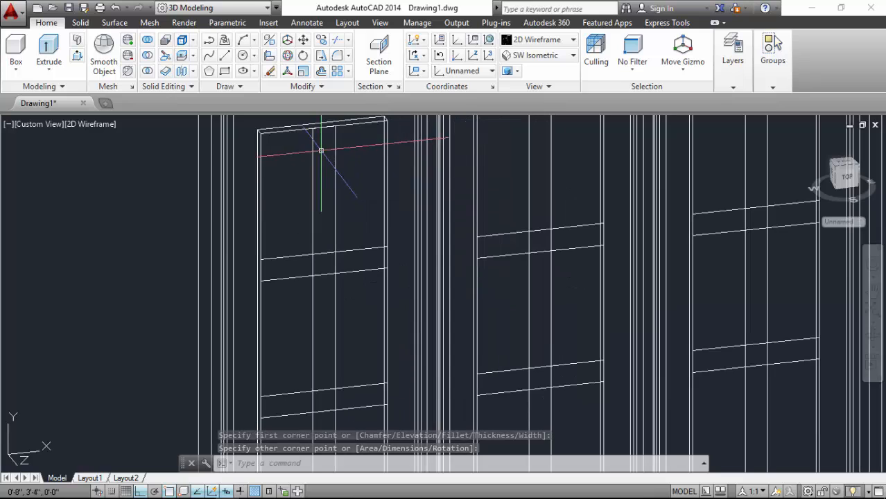
# - Extrude the first bay's vertical muntin rectangle and its two horizontal muntin profiles by 1"
pyautogui.click(873, 340)
pyautogui.moveTo(377, 283); pyautogui.dragTo(366, 271)
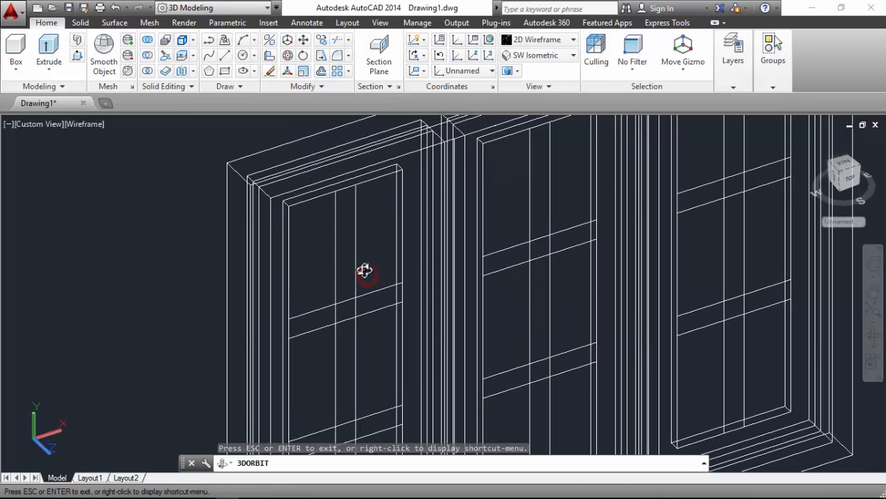
pyautogui.moveTo(186, 188); pyautogui.dragTo(297, 271)
pyautogui.press('Escape')
pyautogui.click(49, 47)
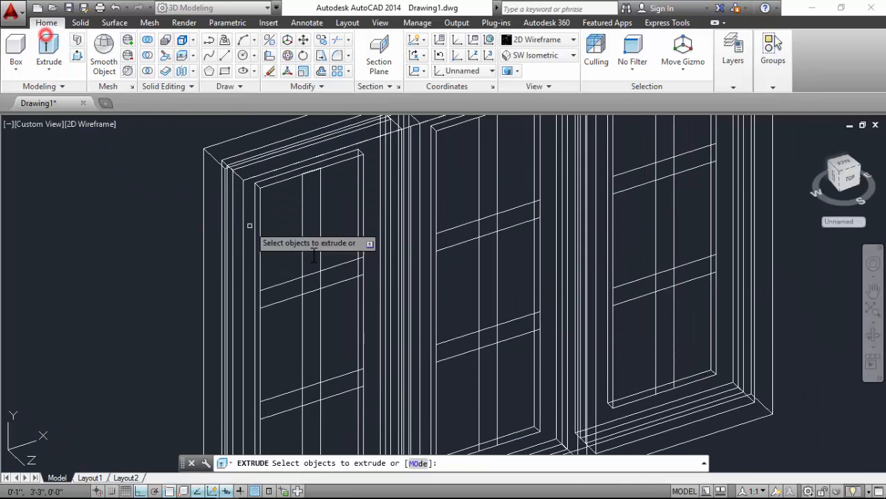
pyautogui.click(321, 186)
pyautogui.click(344, 260)
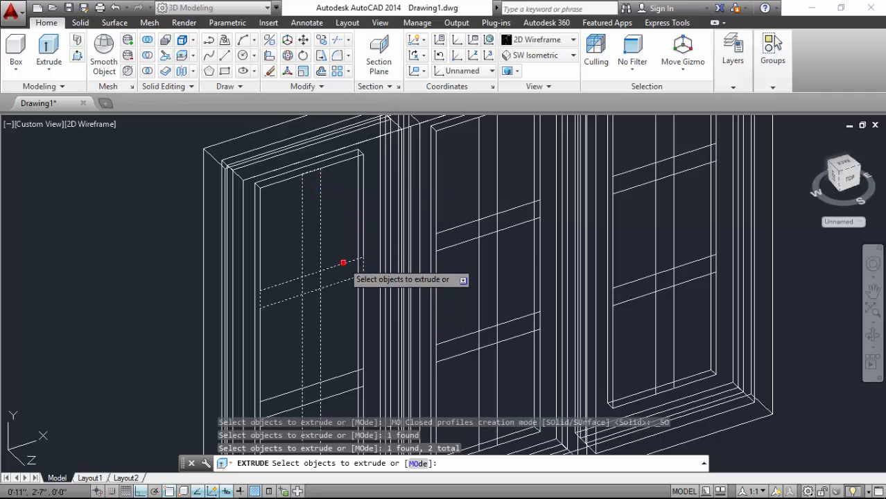
pyautogui.scroll(-3, 321, 251)
pyautogui.scroll(3, 274, 258)
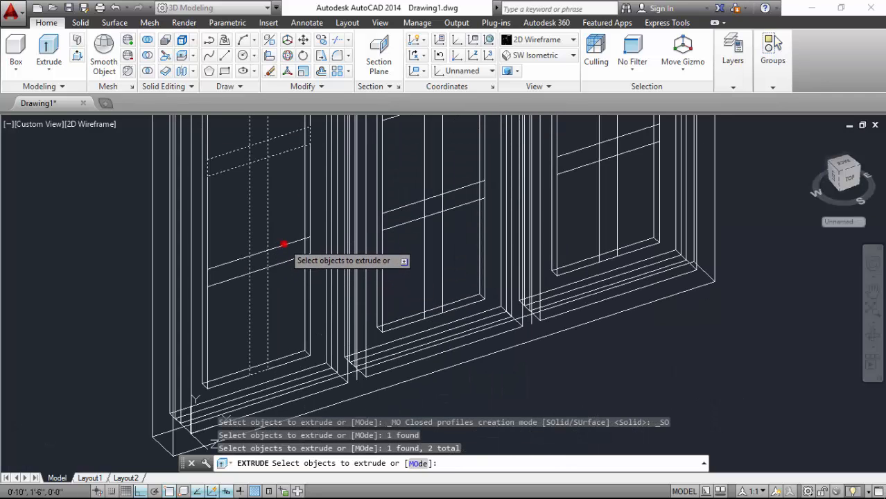
pyautogui.scroll(-2, 284, 245)
pyautogui.click(287, 244)
pyautogui.press('Return')
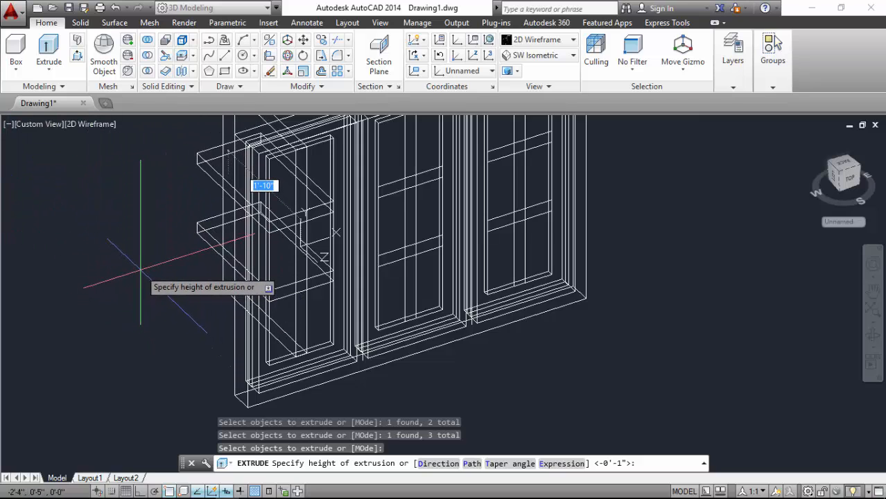
pyautogui.write('1')
pyautogui.press('Return')
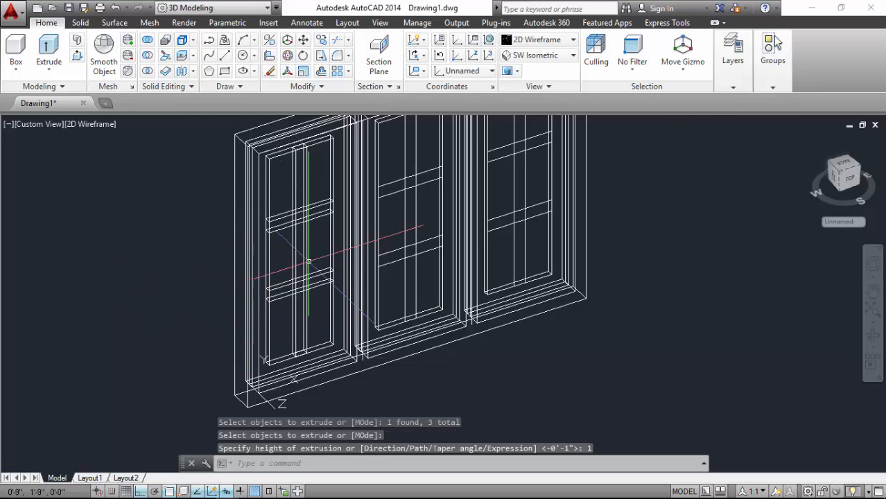
# - Apply the Realistic visual style and examine the extruded muntins in the first bay up close and across the whole window
pyautogui.scroll(2, 281, 230)
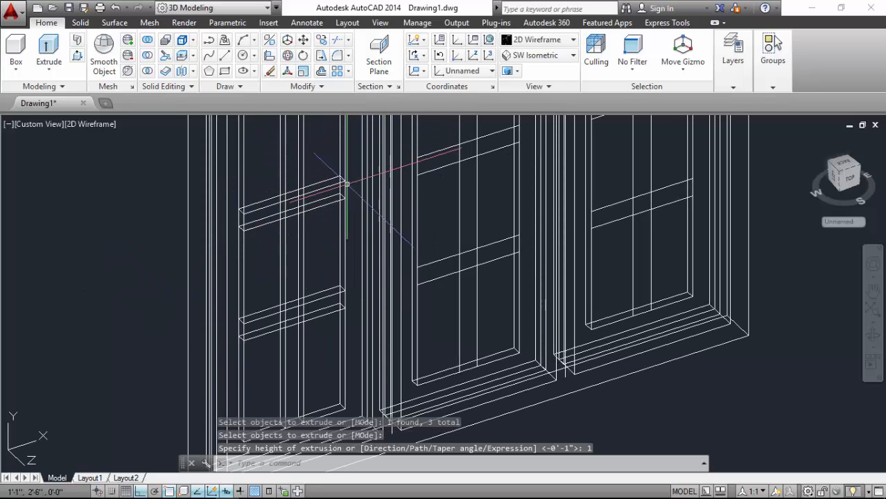
pyautogui.click(539, 40)
pyautogui.click(688, 77)
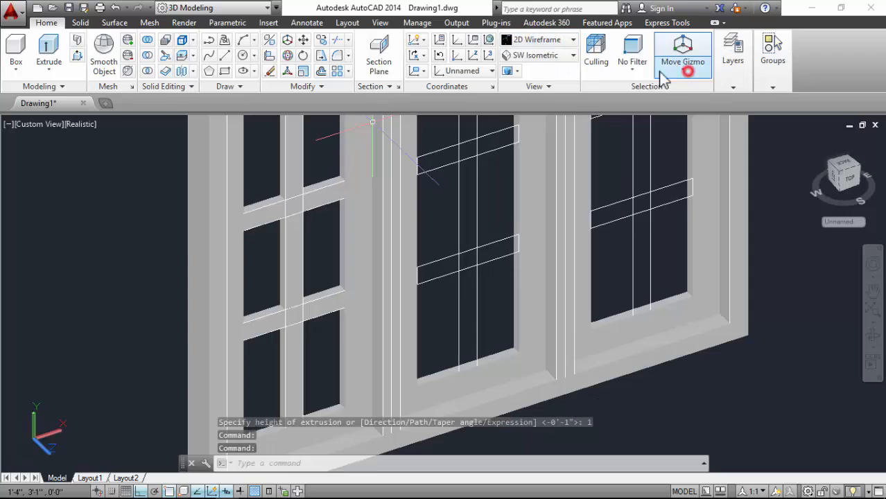
pyautogui.scroll(-1, 291, 273)
pyautogui.scroll(3, 365, 194)
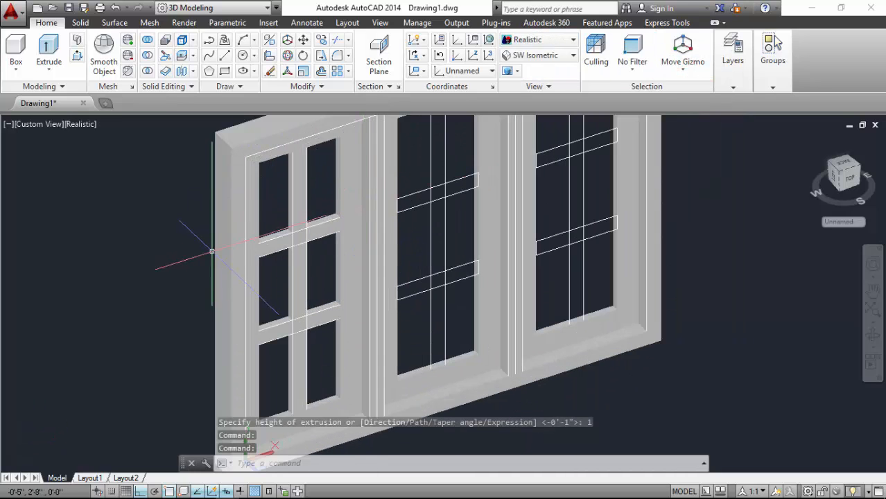
pyautogui.scroll(6, 310, 244)
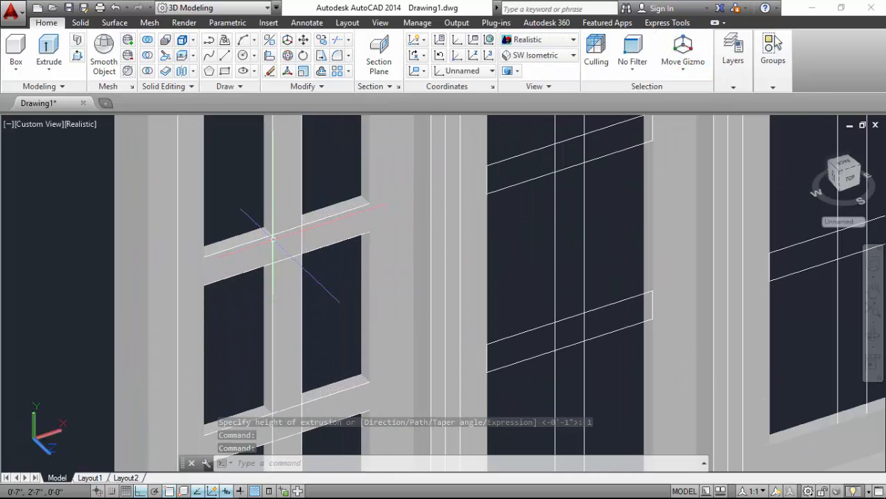
pyautogui.scroll(-4, 258, 254)
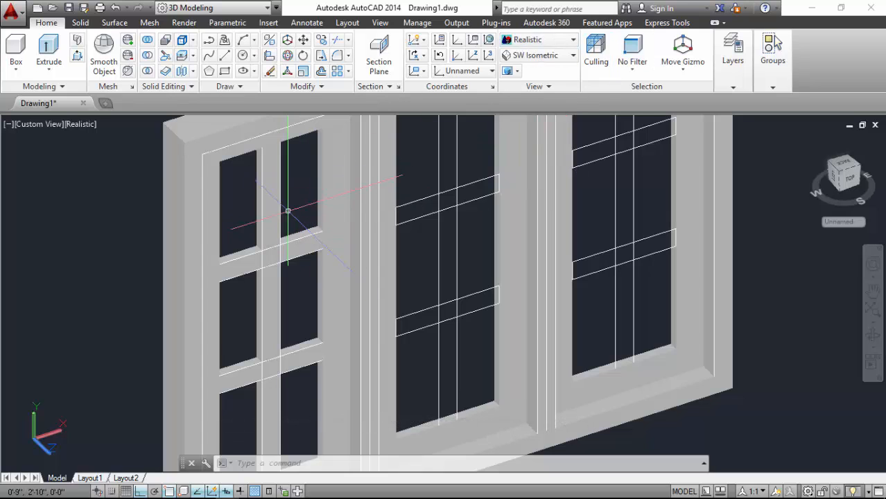
pyautogui.scroll(-3, 181, 295)
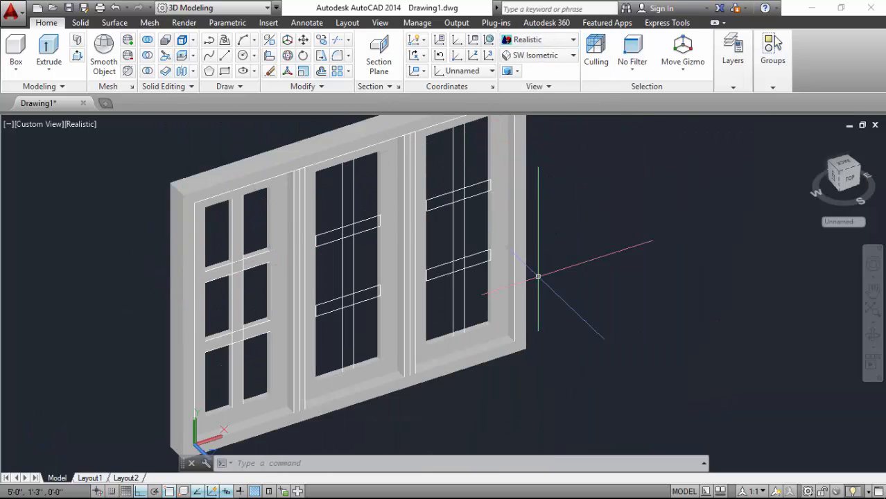
pyautogui.scroll(2, 257, 300)
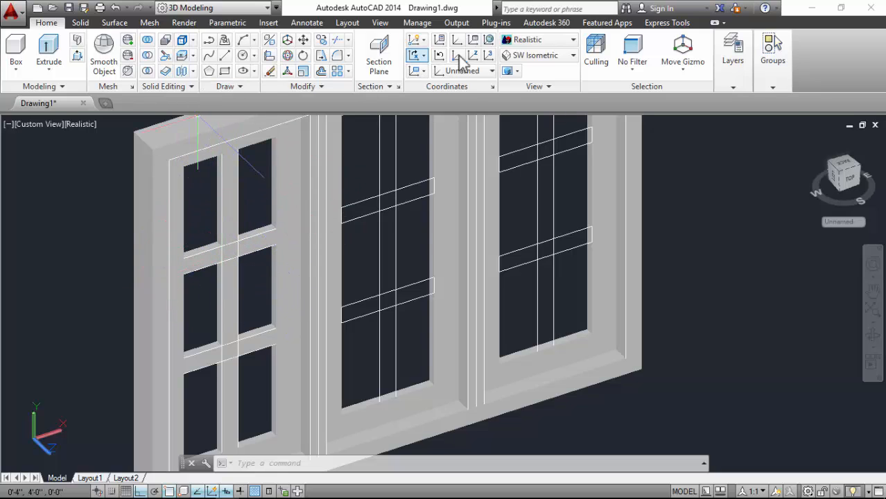
# - Return to the 2D Wireframe visual style and union the first bay's vertical muntin with its two horizontal muntins
pyautogui.click(534, 43)
pyautogui.click(527, 59)
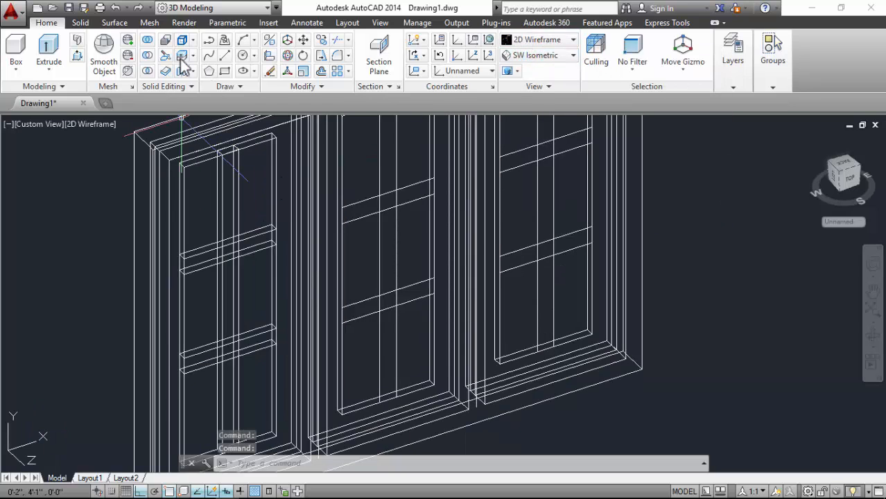
pyautogui.click(148, 43)
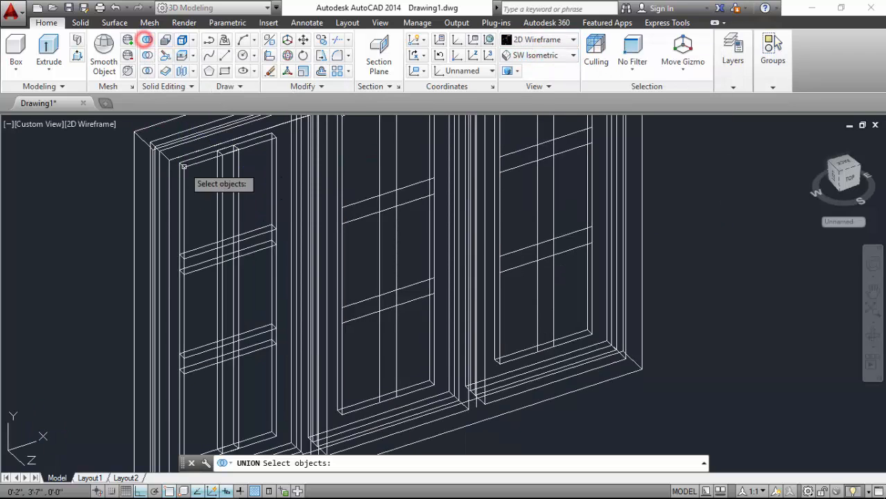
pyautogui.click(255, 202)
pyautogui.click(231, 217)
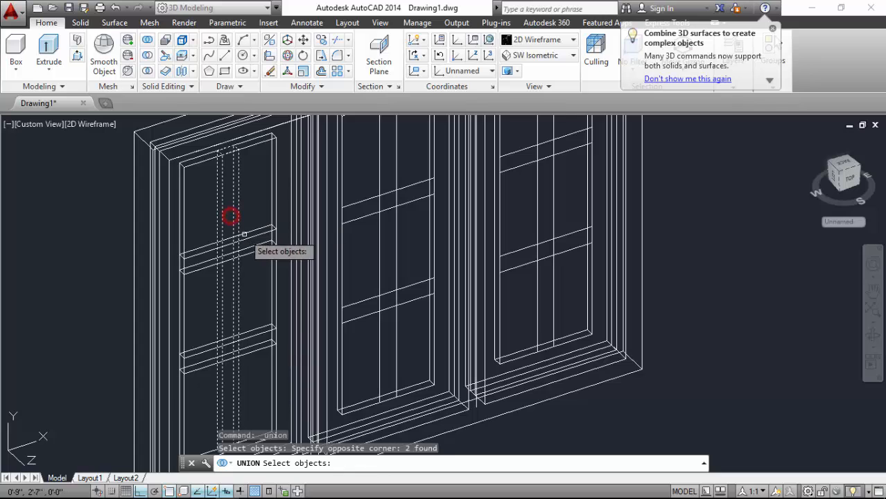
pyautogui.click(253, 236)
pyautogui.click(248, 337)
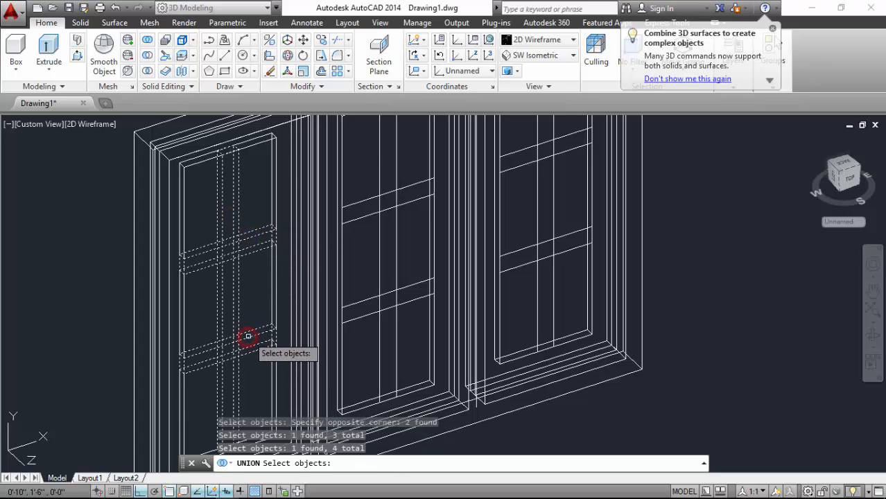
pyautogui.press('Return')
# - Delete the two leftover vertical muntin lines running through the joined muntin solid in the first bay
pyautogui.scroll(6, 208, 251)
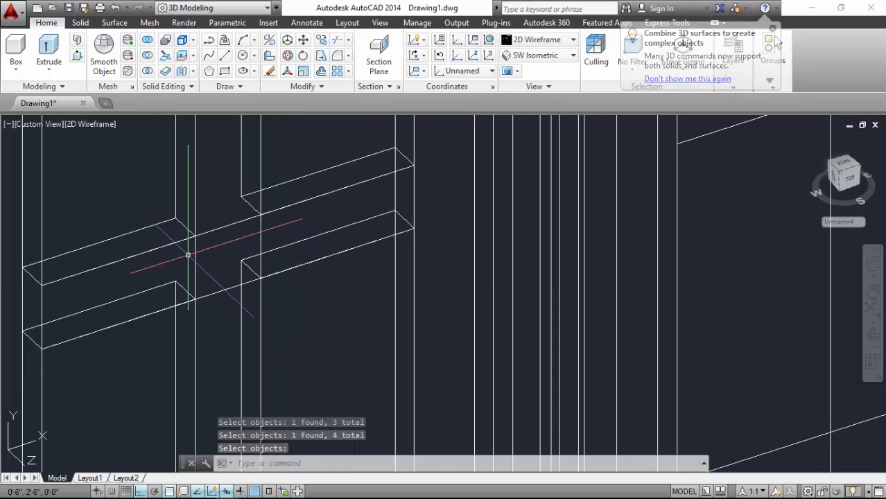
pyautogui.press('Return')
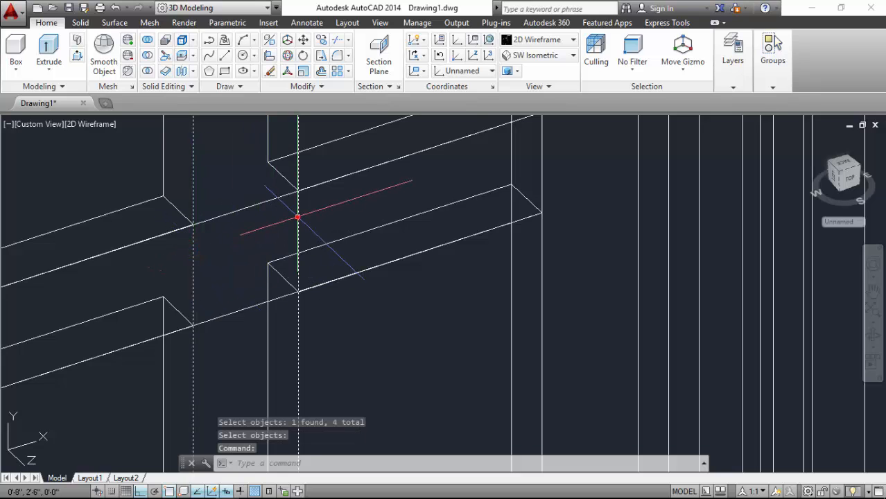
pyautogui.click(298, 217)
pyautogui.scroll(-3, 195, 234)
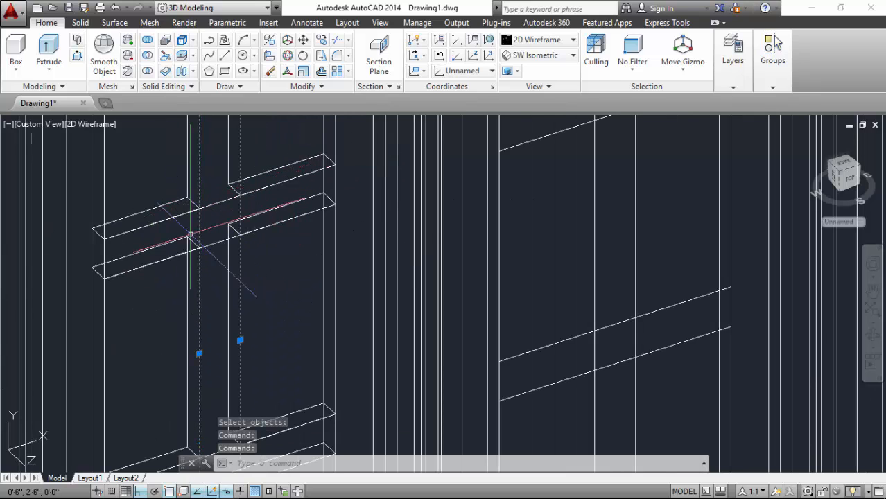
pyautogui.press('Delete')
# - Delete the leftover outlines of the upper and lower horizontal muntins in the first bay
pyautogui.click(219, 204)
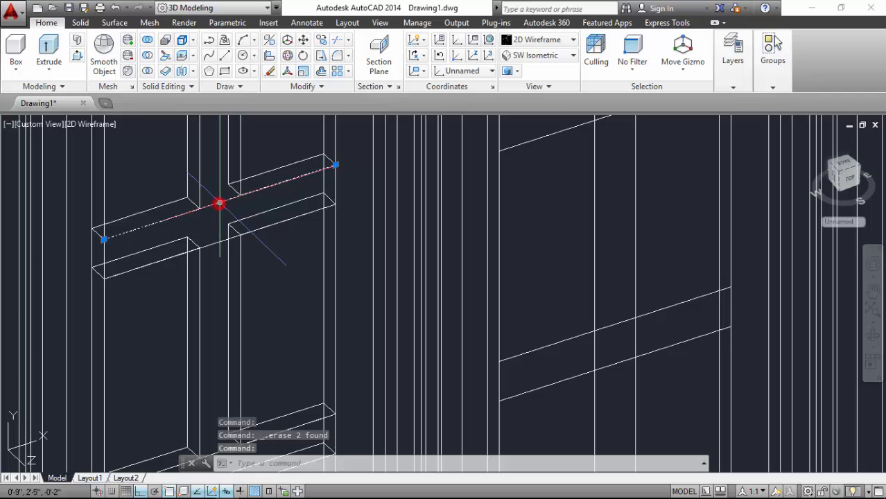
pyautogui.scroll(-4, 214, 243)
pyautogui.scroll(5, 215, 243)
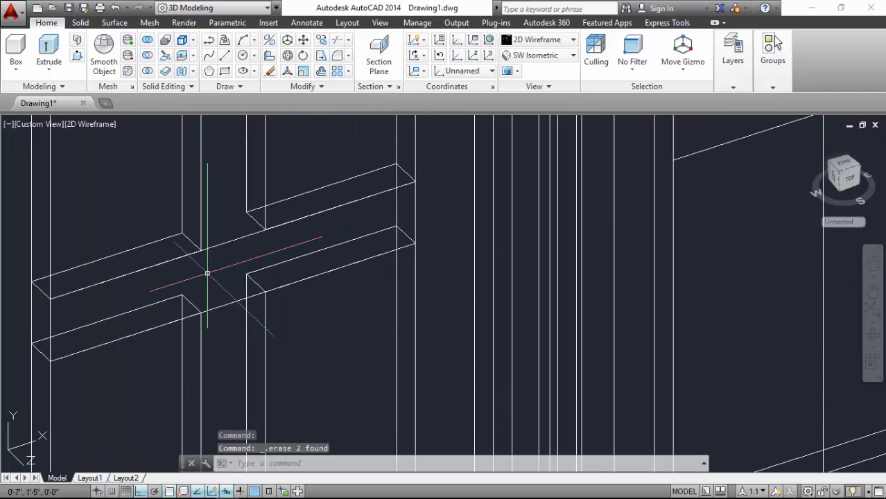
pyautogui.click(222, 243)
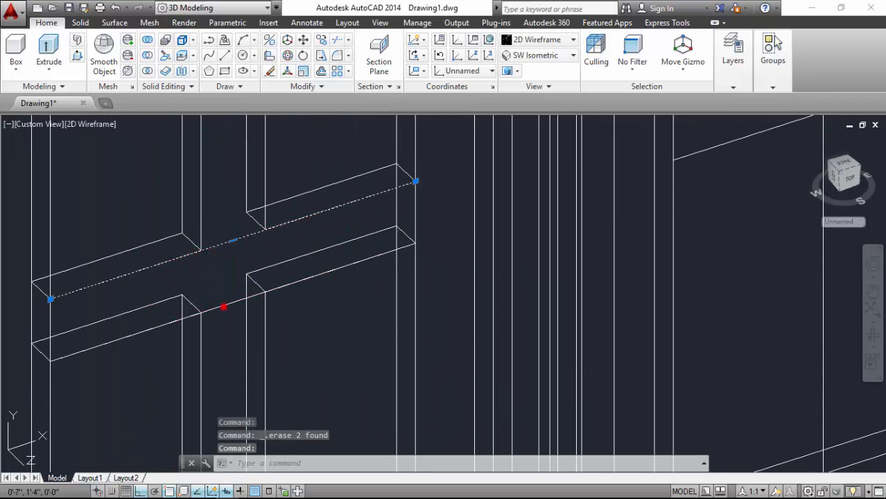
pyautogui.scroll(-3, 221, 298)
pyautogui.scroll(5, 219, 234)
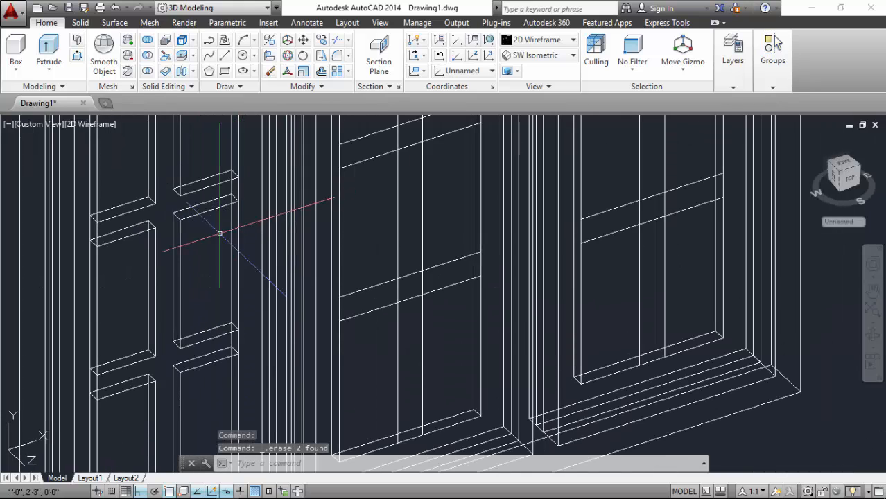
pyautogui.scroll(-2, 219, 233)
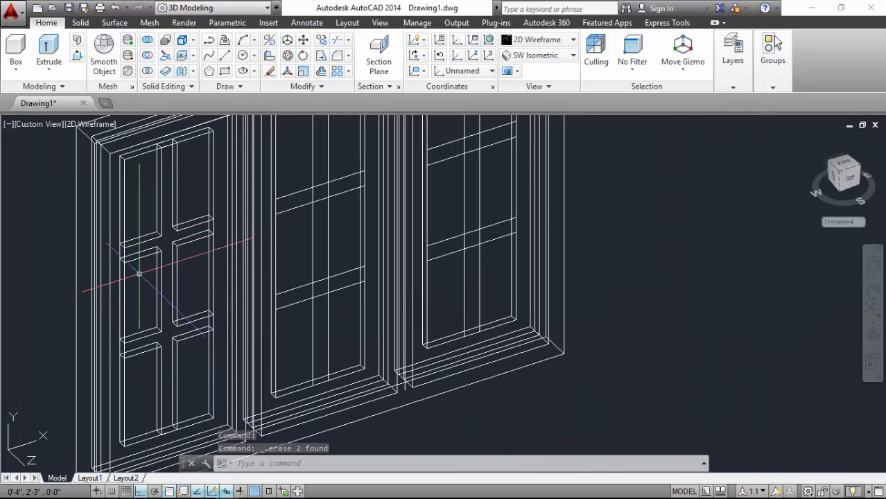
# - Delete all the vertical and horizontal muntin outlines in the second and third bays
pyautogui.scroll(-2, 173, 283)
pyautogui.click(340, 165)
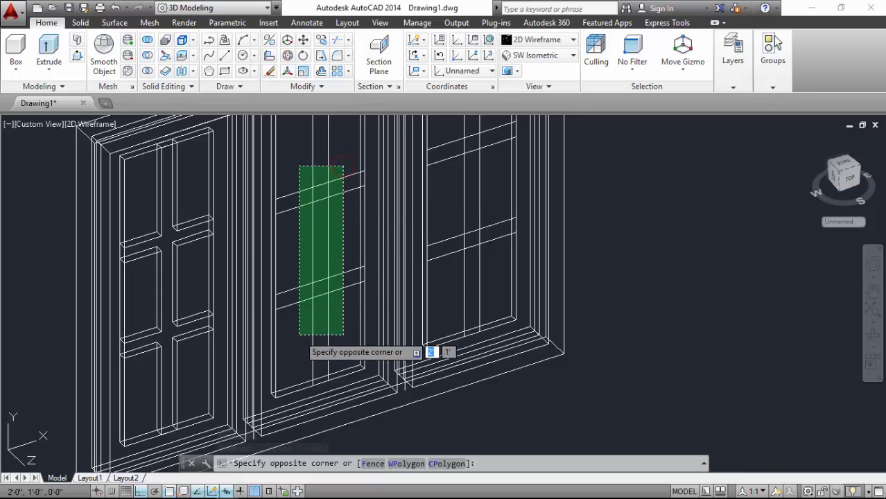
pyautogui.click(299, 336)
pyautogui.scroll(3, 396, 197)
pyautogui.click(396, 198)
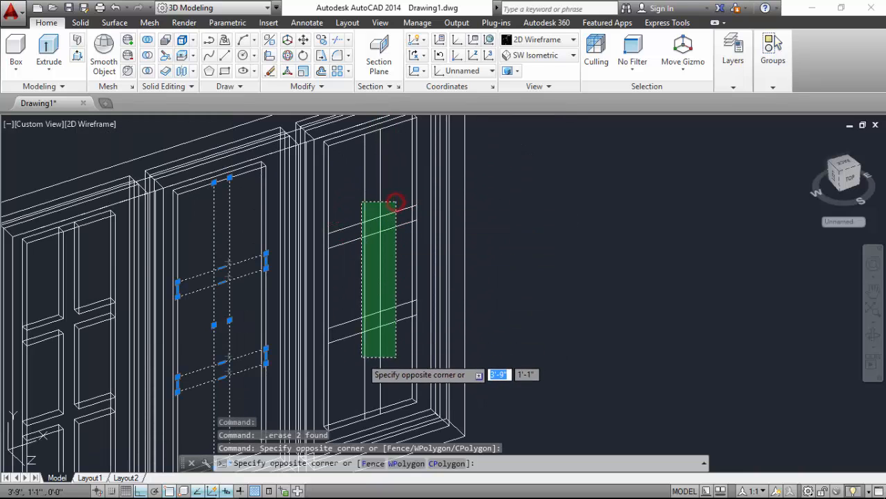
pyautogui.click(357, 360)
pyautogui.press('Delete')
pyautogui.scroll(-3, 318, 262)
pyautogui.scroll(3, 184, 307)
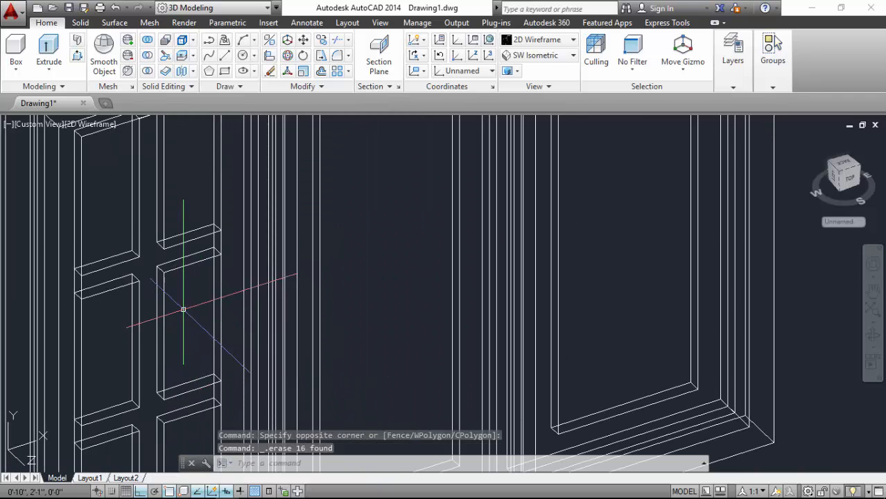
pyautogui.scroll(-1, 204, 259)
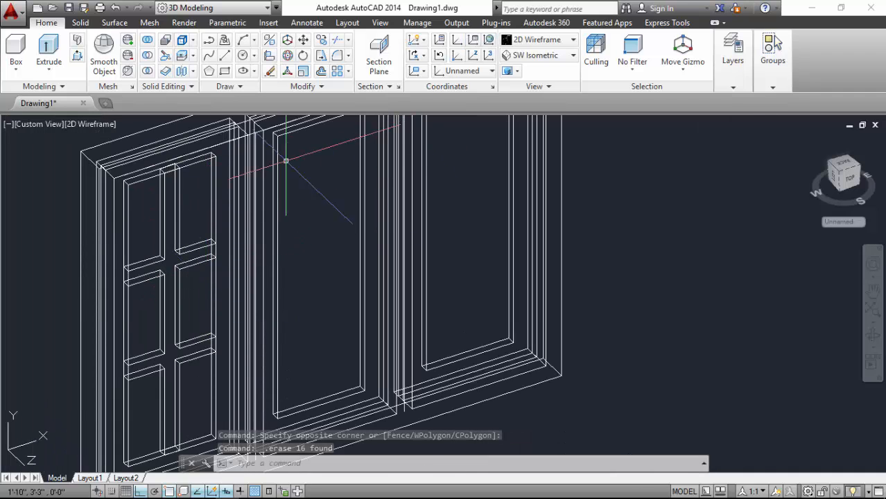
pyautogui.scroll(3, 166, 171)
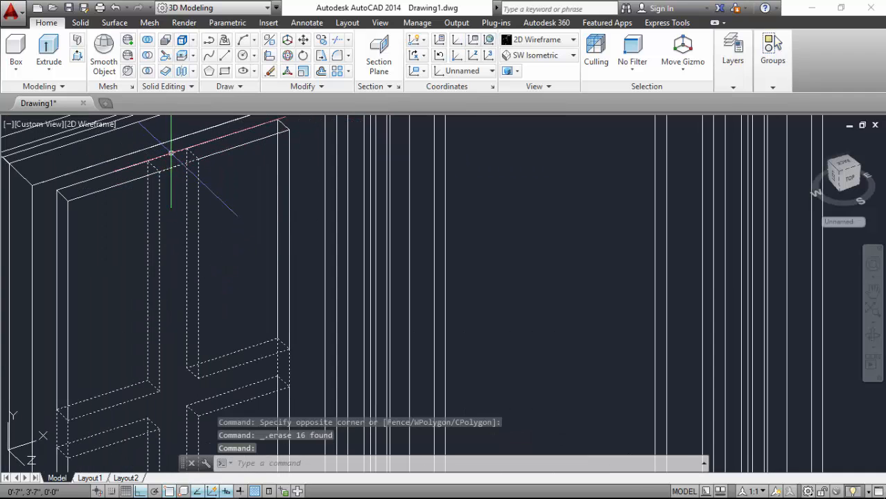
pyautogui.press('Escape')
pyautogui.press('Escape')
pyautogui.press('Escape')
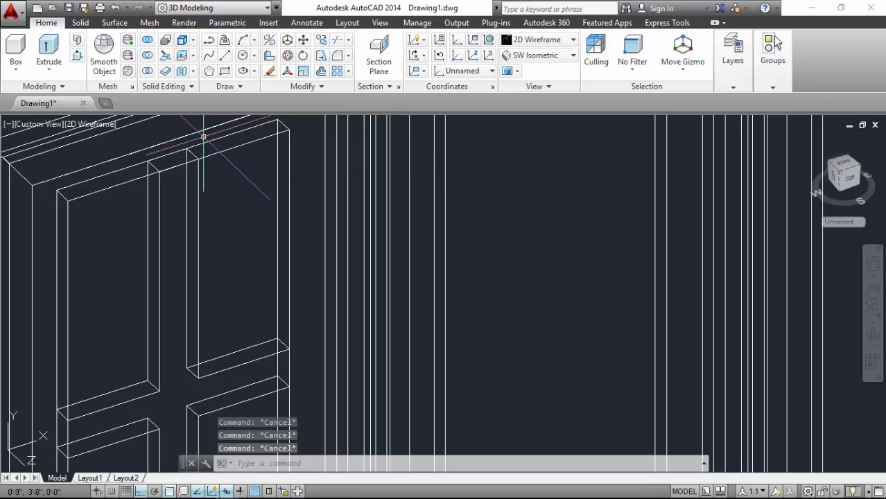
pyautogui.scroll(-1, 239, 187)
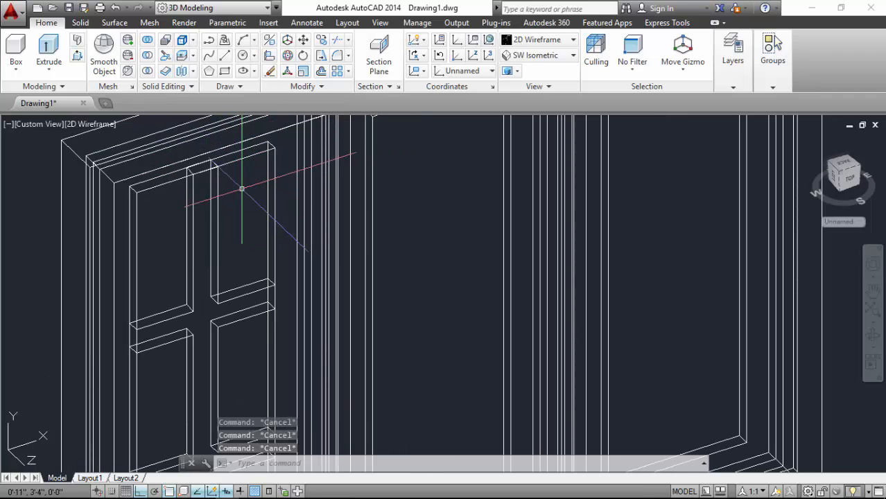
pyautogui.click(161, 167)
pyautogui.press('Escape')
pyautogui.click(139, 191)
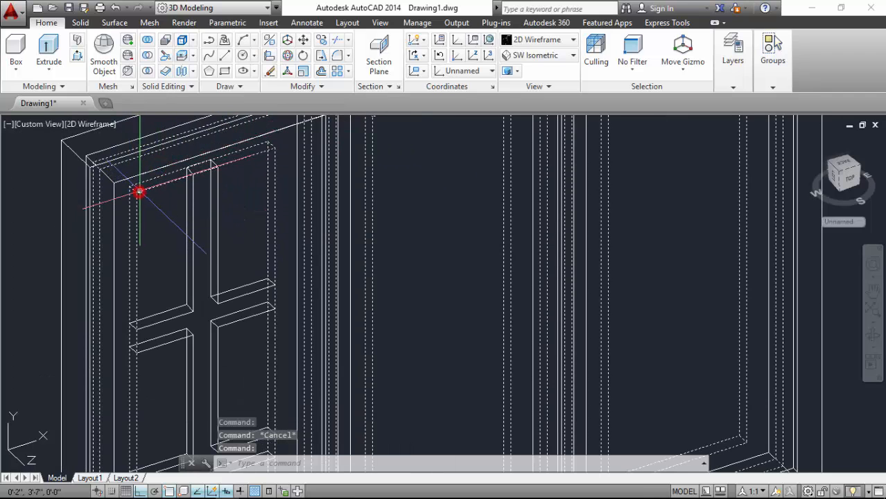
pyautogui.press('Escape')
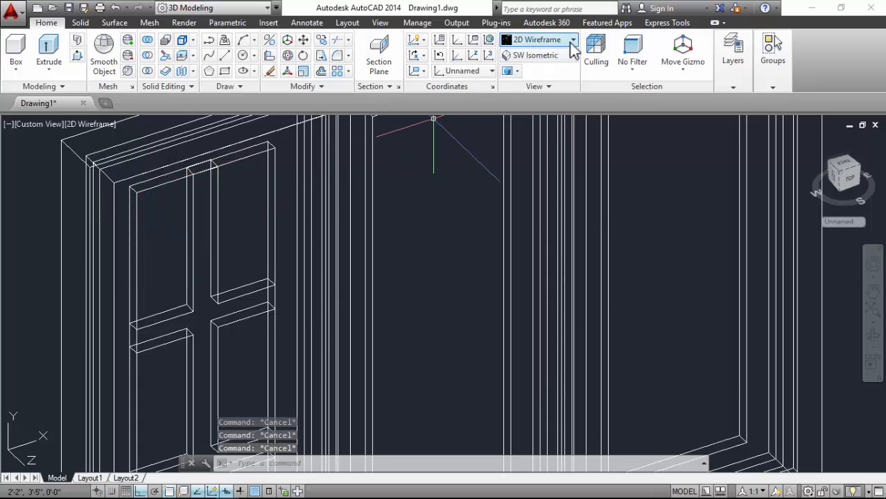
# - Inspect the window and the first bay's muntins in the Realistic visual style and return to 2D Wireframe
pyautogui.click(569, 40)
pyautogui.click(691, 69)
pyautogui.scroll(-3, 257, 258)
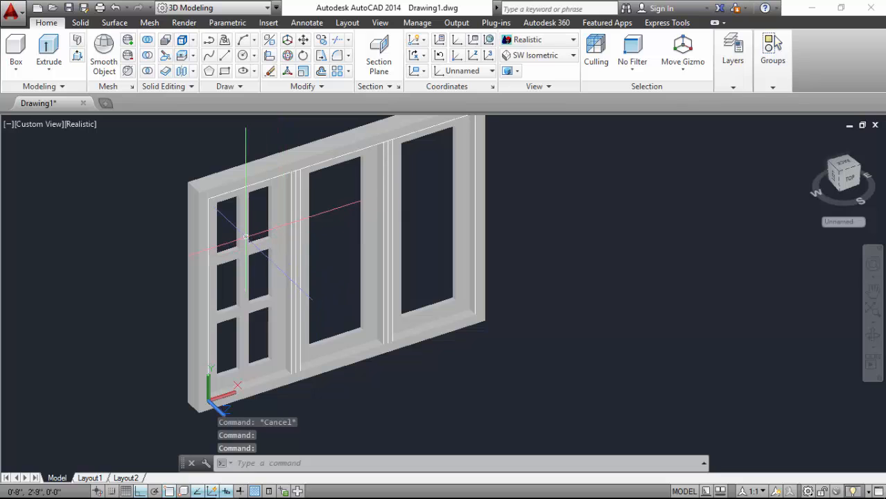
pyautogui.scroll(2, 251, 196)
pyautogui.scroll(2, 208, 187)
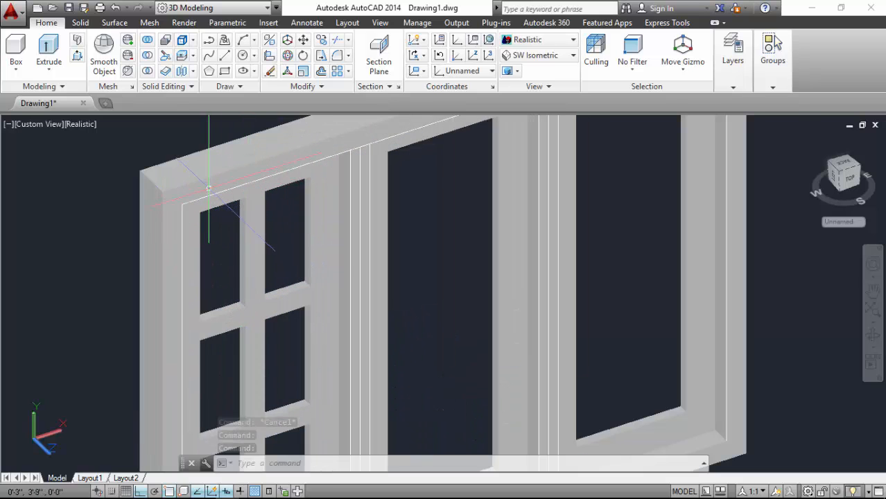
pyautogui.click(531, 40)
pyautogui.click(527, 64)
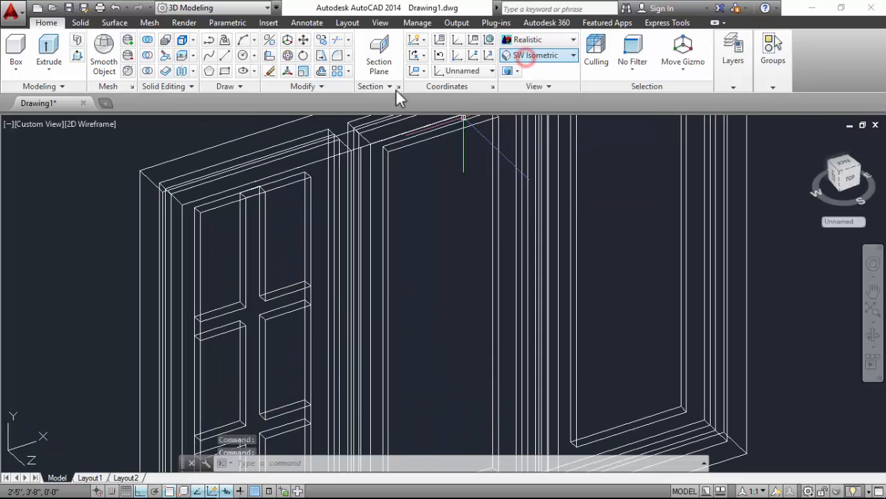
pyautogui.scroll(2, 183, 240)
pyautogui.scroll(-2, 187, 237)
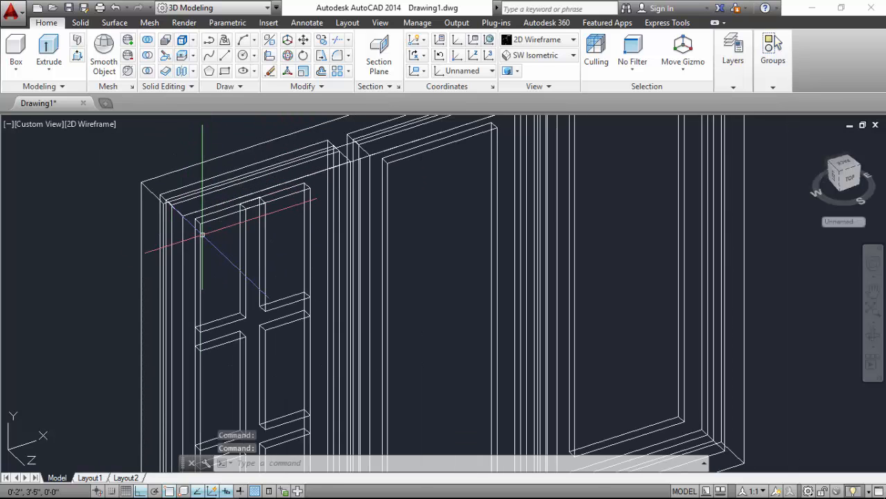
pyautogui.scroll(2, 202, 235)
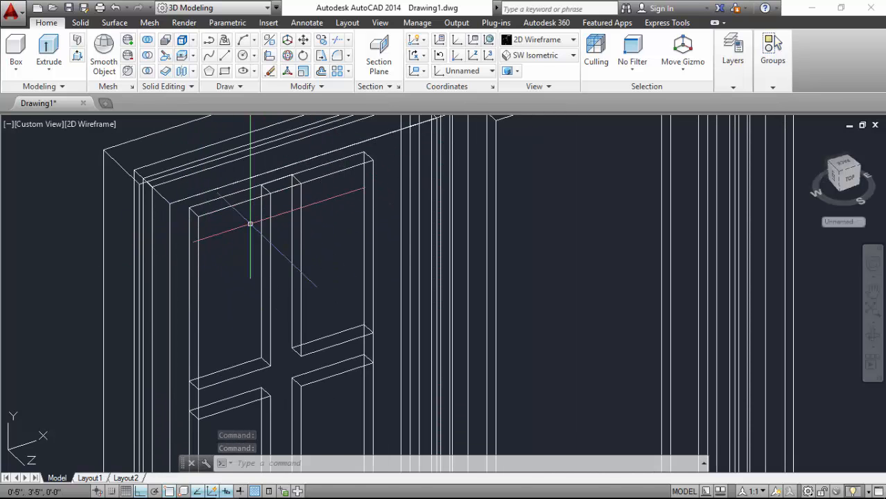
pyautogui.scroll(-2, 200, 227)
pyautogui.scroll(-2, 337, 222)
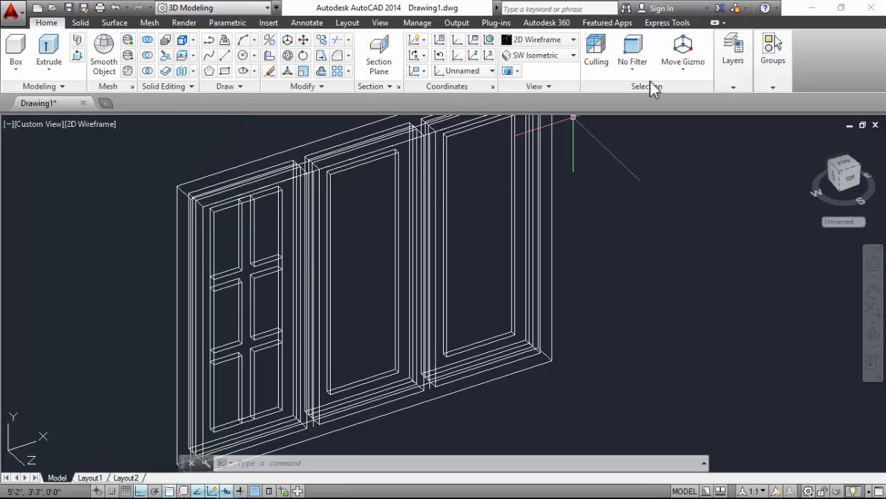
# - Create a layer named GLASS with index color 152 and make it the current layer
pyautogui.click(743, 76)
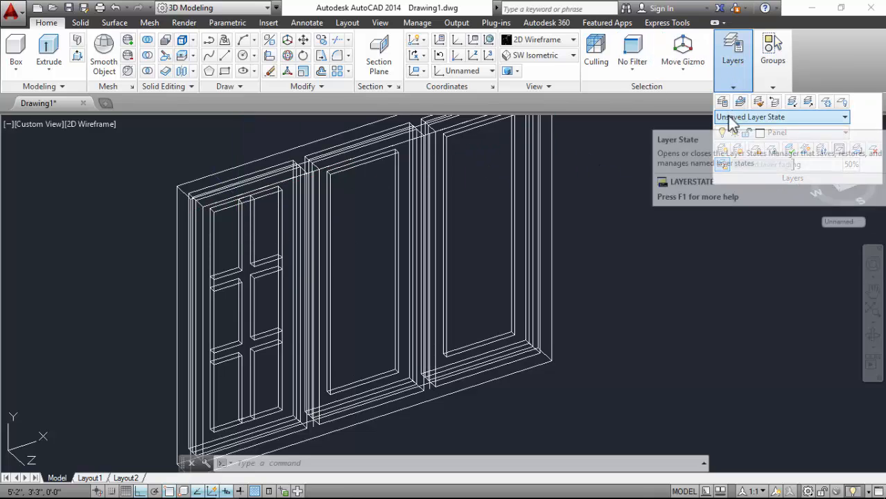
pyautogui.click(722, 102)
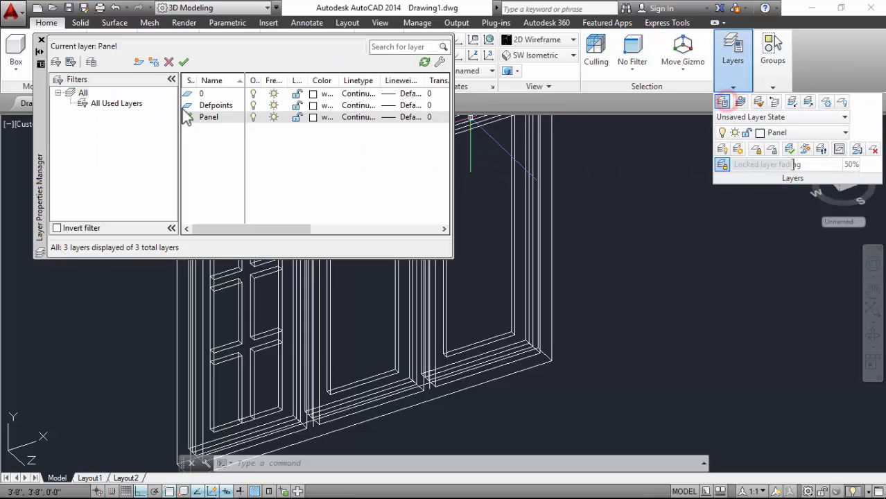
pyautogui.click(140, 63)
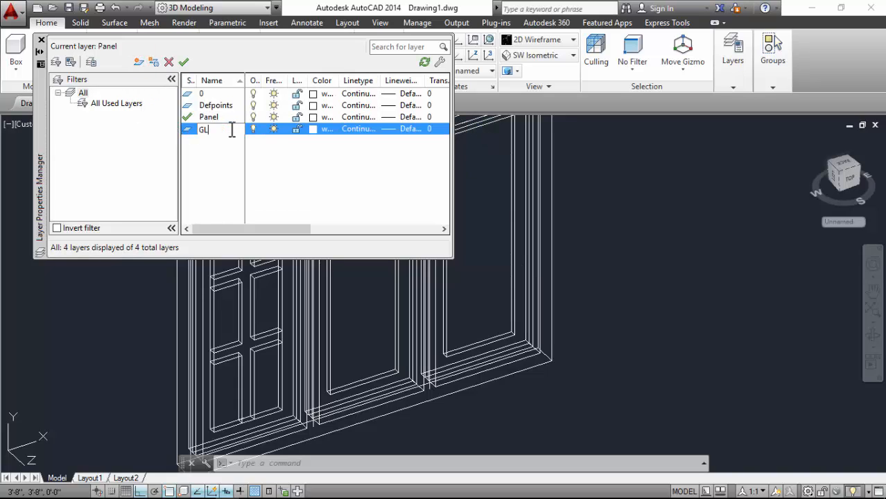
pyautogui.click(312, 130)
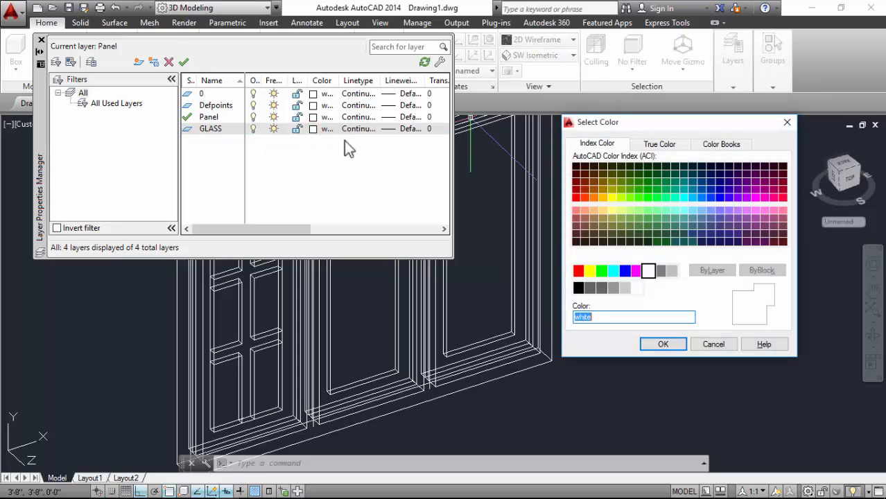
pyautogui.click(702, 199)
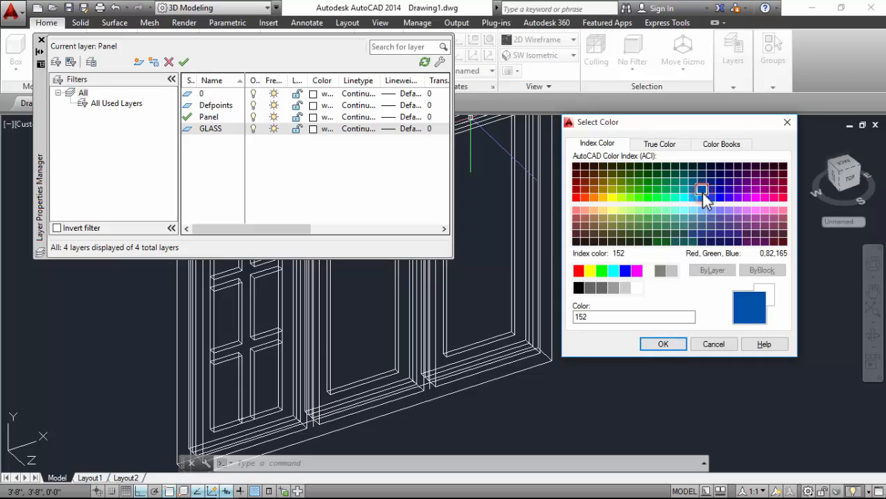
pyautogui.click(663, 344)
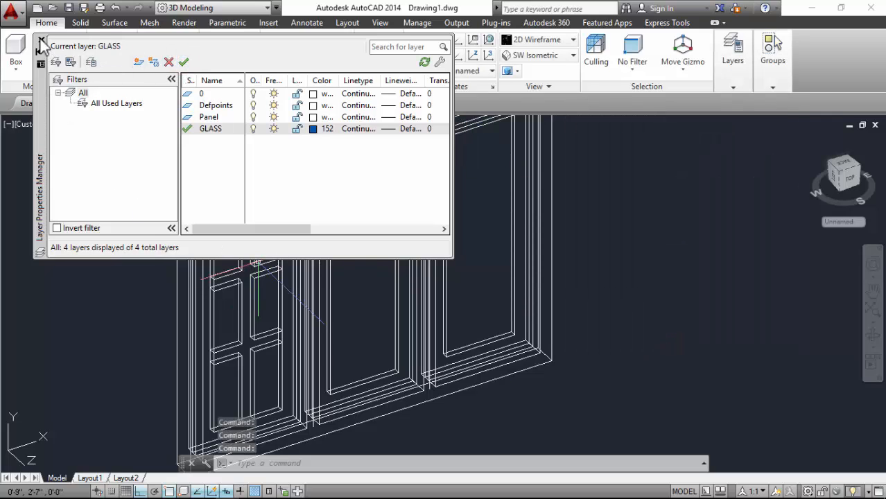
pyautogui.click(41, 41)
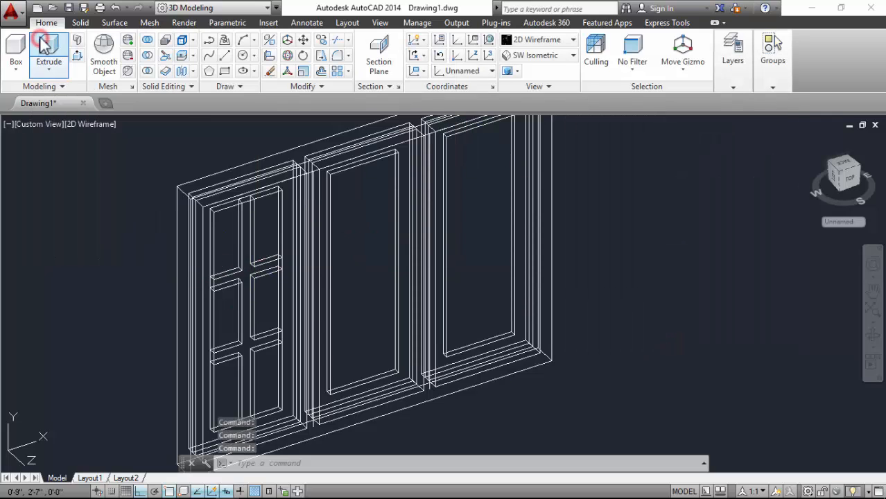
# - Draw a rectangle filling the first bay's opening, from the midpoint of its upper corner's depth edge to that of the diagonally opposite lower corner
pyautogui.click(225, 73)
pyautogui.scroll(5, 211, 203)
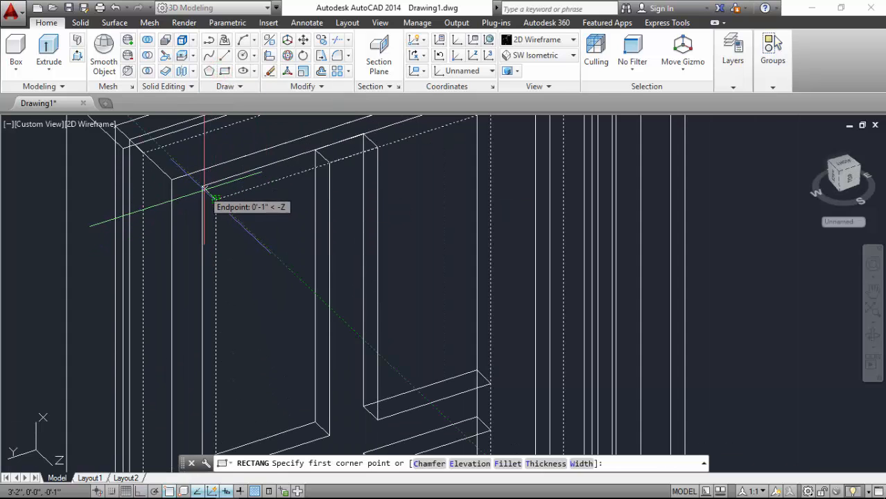
pyautogui.scroll(-5, 208, 201)
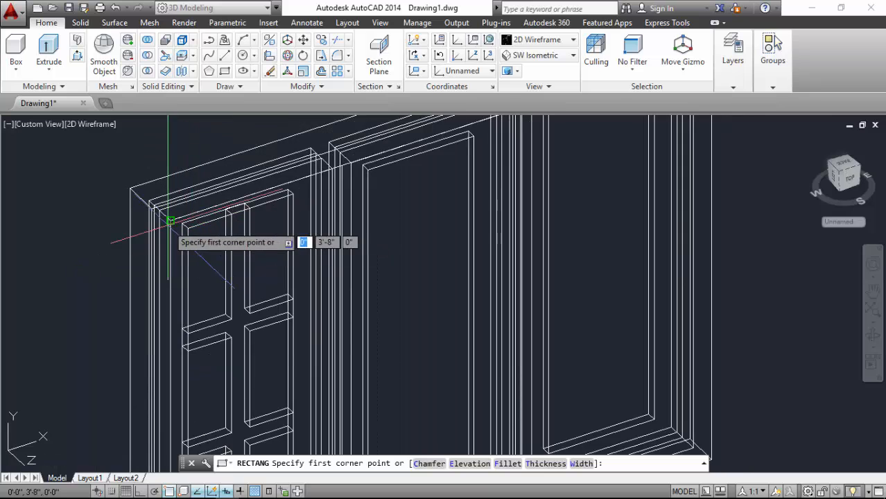
pyautogui.scroll(5, 169, 221)
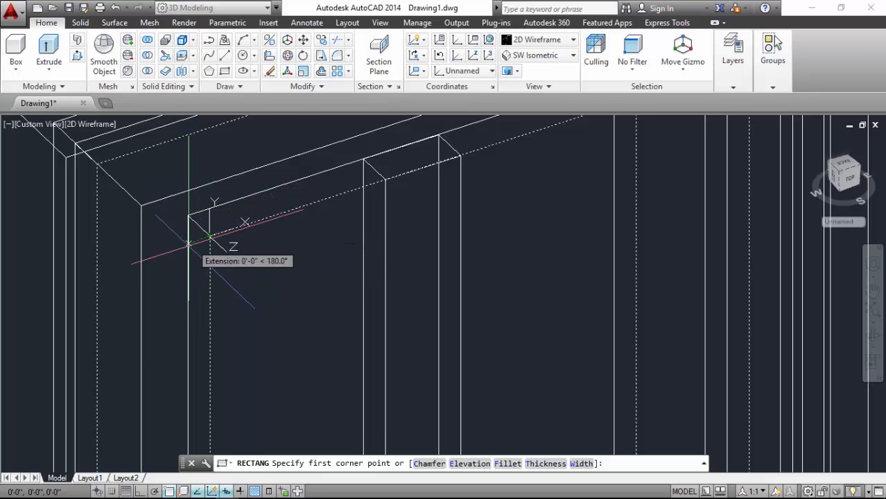
pyautogui.scroll(-3, 189, 244)
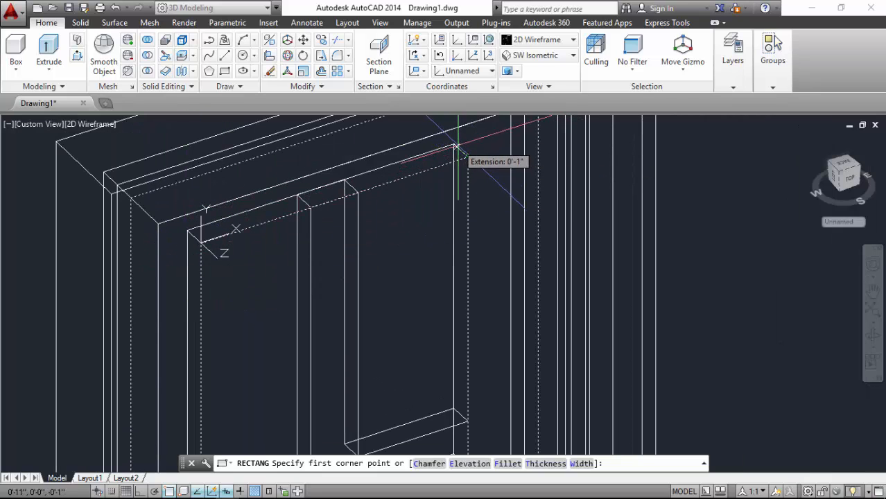
pyautogui.keyDown('shift'); pyautogui.rightClick(200, 243); pyautogui.keyUp('shift')
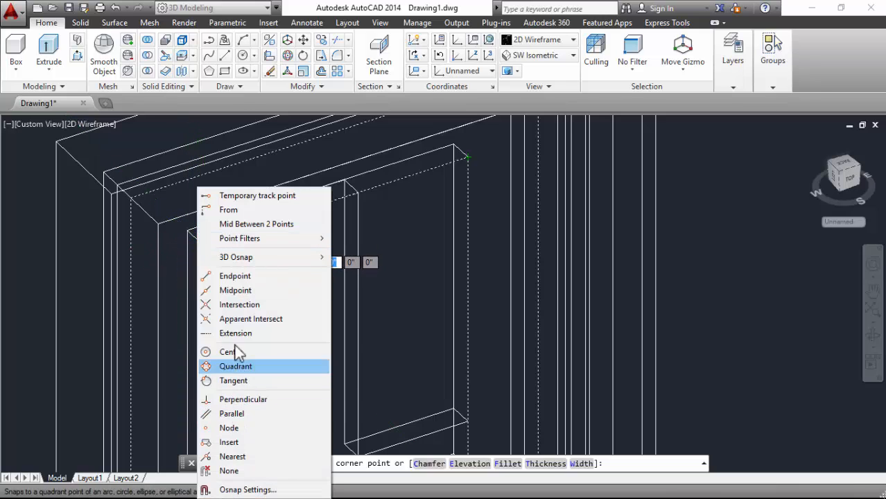
pyautogui.click(228, 290)
pyautogui.click(193, 240)
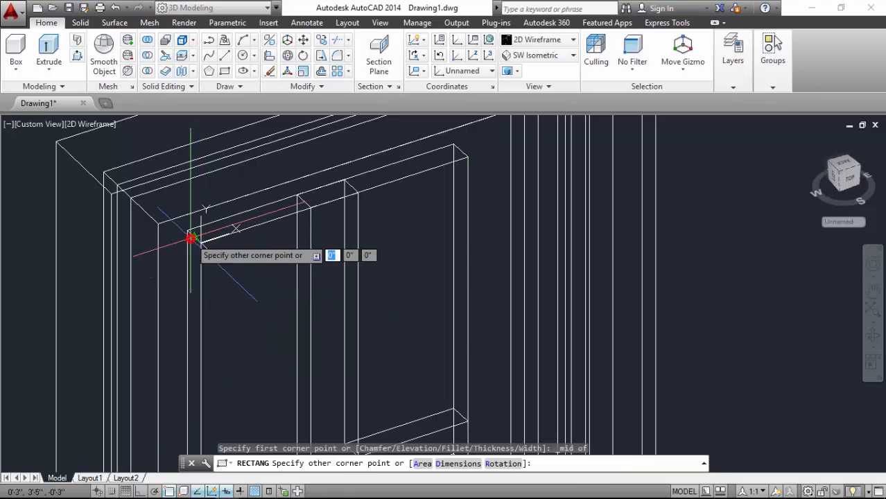
pyautogui.scroll(-4, 230, 272)
pyautogui.scroll(6, 208, 305)
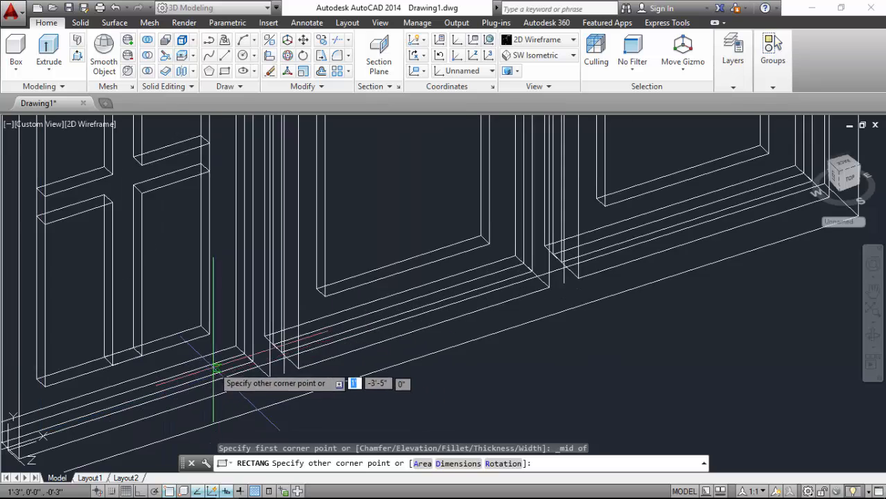
pyautogui.scroll(4, 192, 310)
pyautogui.click(228, 325)
pyautogui.scroll(-4, 439, 328)
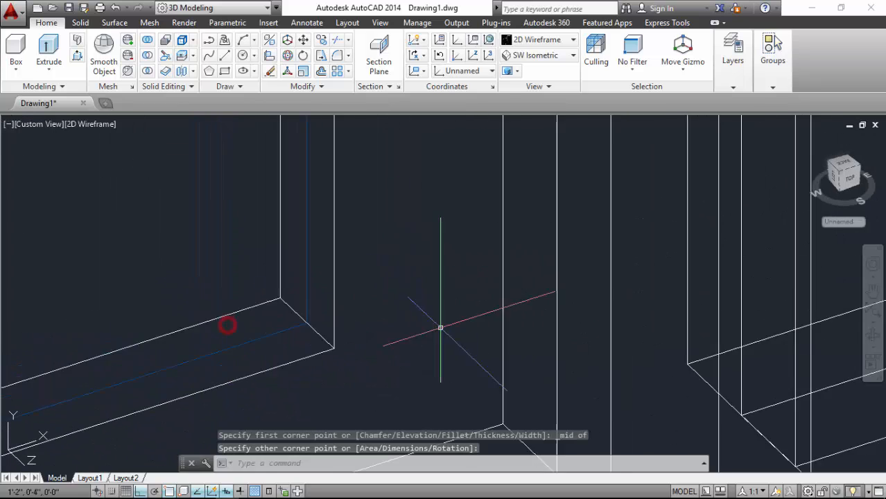
pyautogui.scroll(-5, 325, 327)
pyautogui.press('Escape')
pyautogui.press('Escape')
pyautogui.press('Escape')
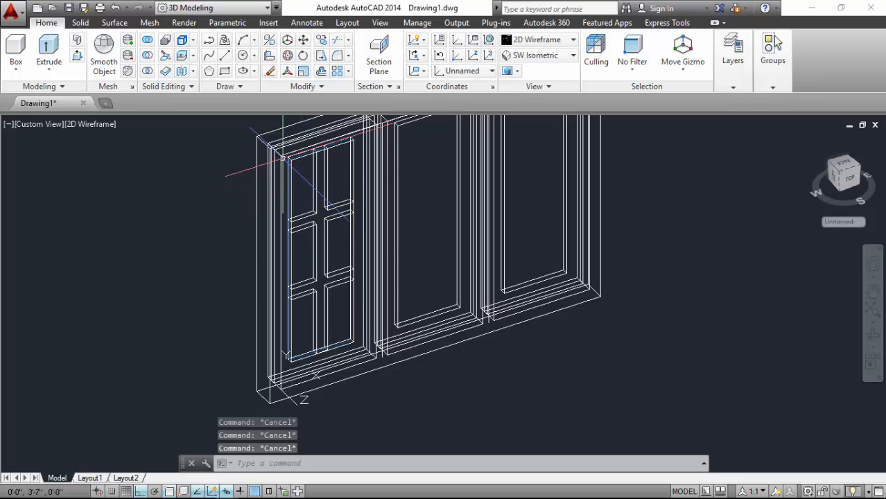
# - Check the glass rectangle behind the first bay's muntins in the Realistic visual style and return to 2D Wireframe
pyautogui.click(555, 42)
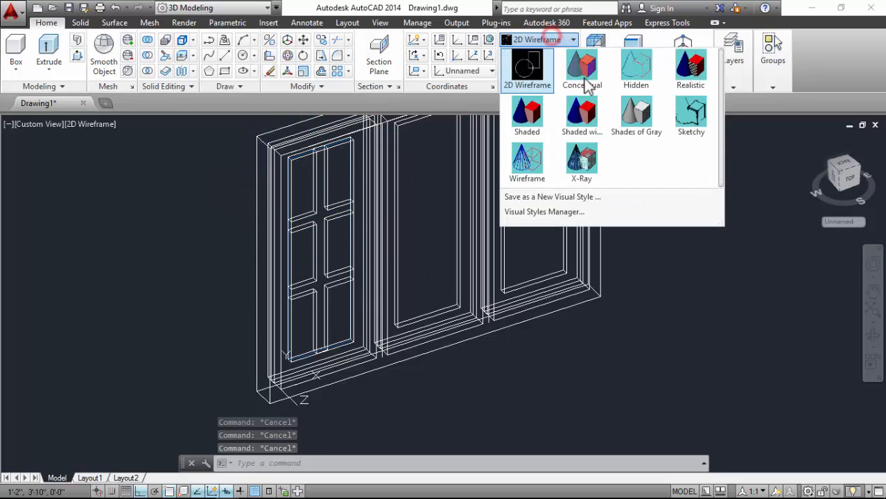
pyautogui.click(690, 76)
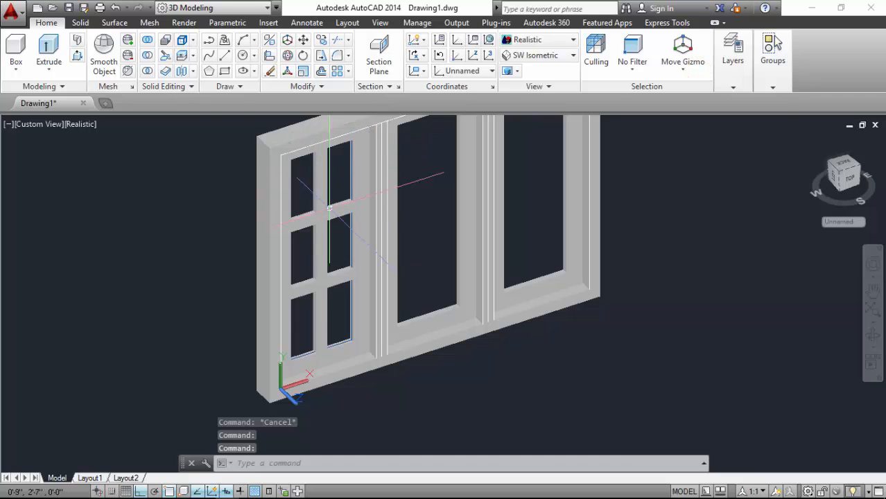
pyautogui.scroll(3, 329, 206)
pyautogui.scroll(2, 290, 258)
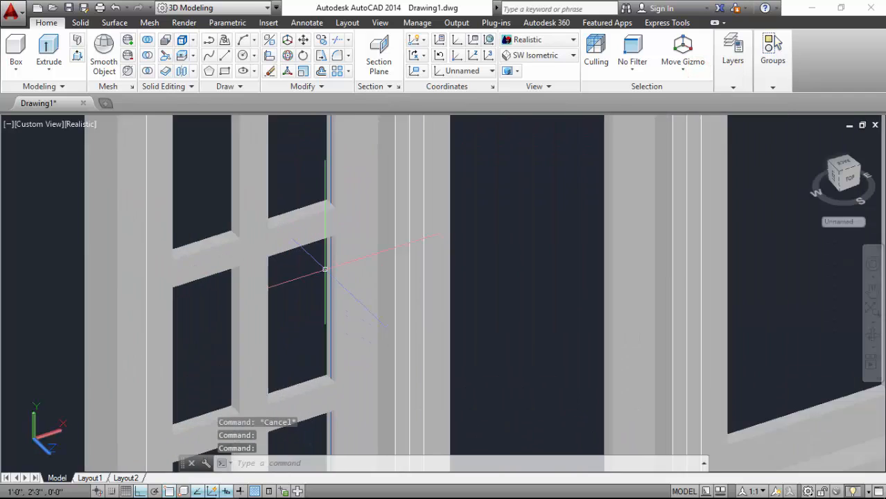
pyautogui.scroll(-6, 307, 201)
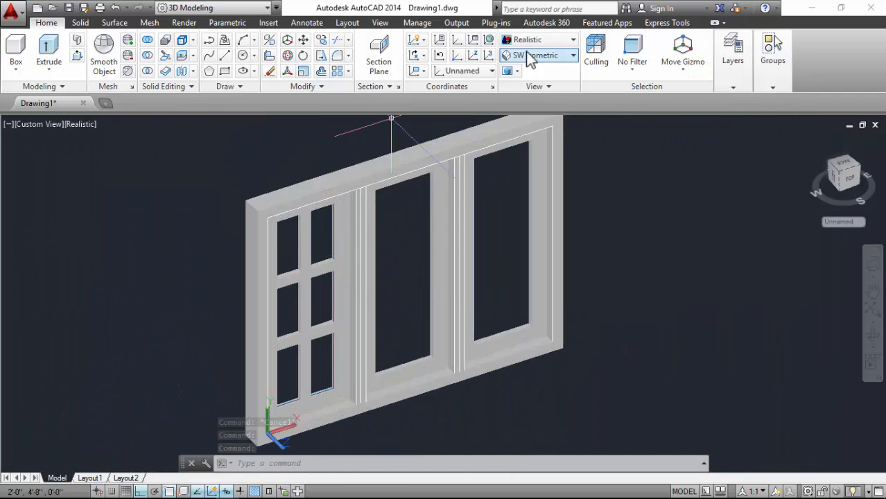
pyautogui.click(526, 40)
pyautogui.click(534, 77)
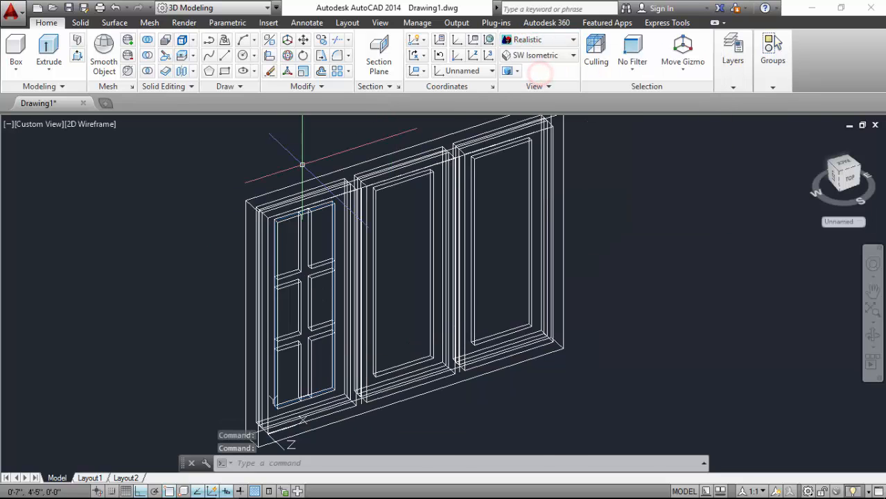
# - Convert the glass rectangle in the first bay's opening into a region
pyautogui.scroll(5, 296, 209)
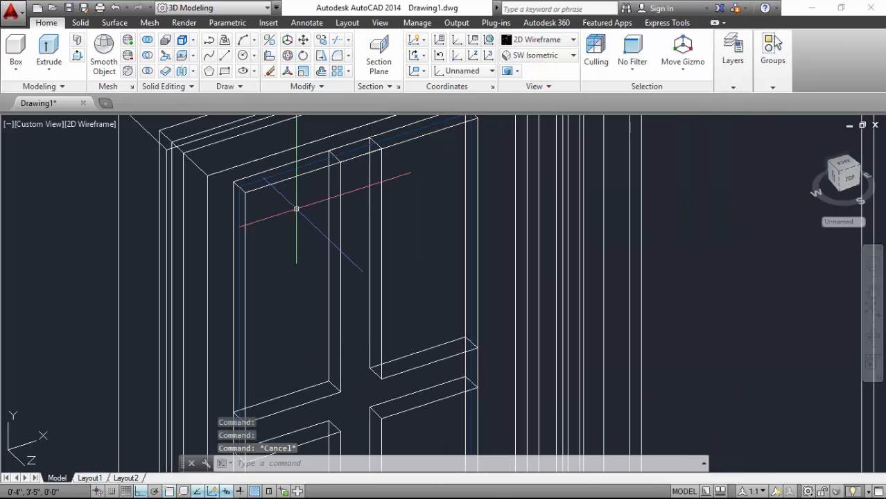
pyautogui.write('gio')
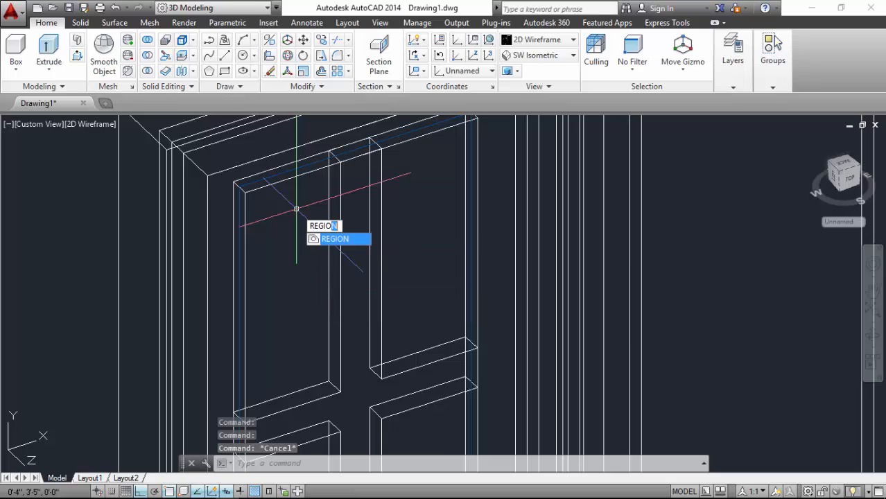
pyautogui.press('Return')
pyautogui.scroll(4, 296, 210)
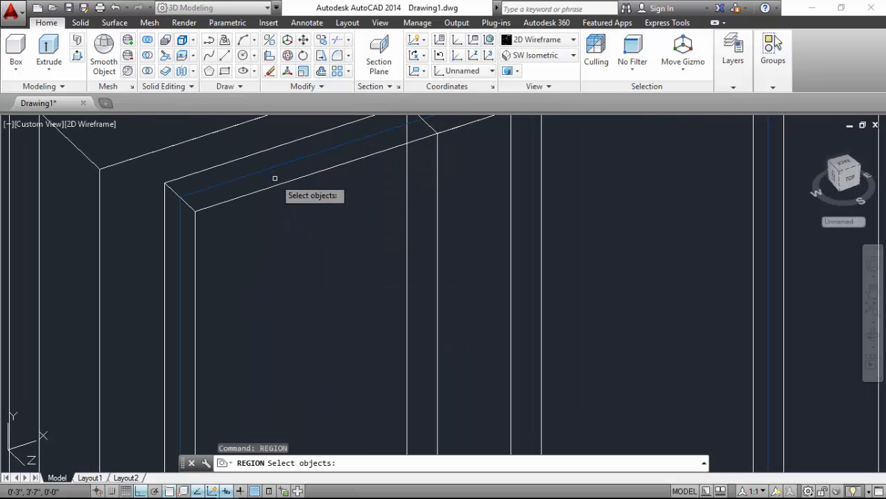
pyautogui.click(278, 168)
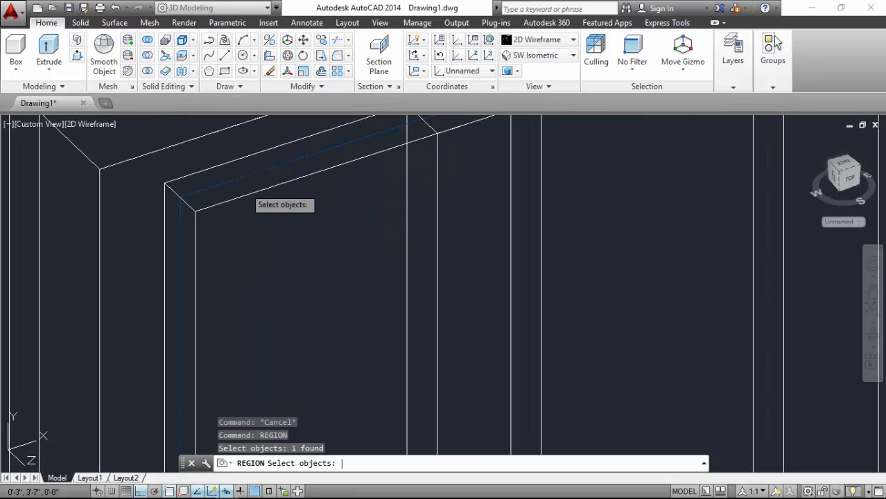
pyautogui.press('Return')
# - Inspect the first bay's glass region behind the muntins in the Realistic visual style and return to 2D Wireframe
pyautogui.scroll(-2, 243, 188)
pyautogui.click(561, 40)
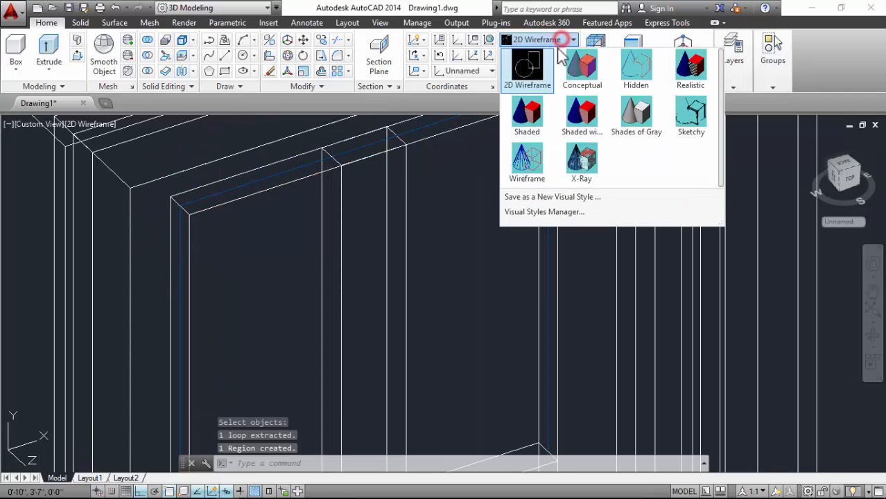
pyautogui.click(691, 69)
pyautogui.scroll(-4, 277, 229)
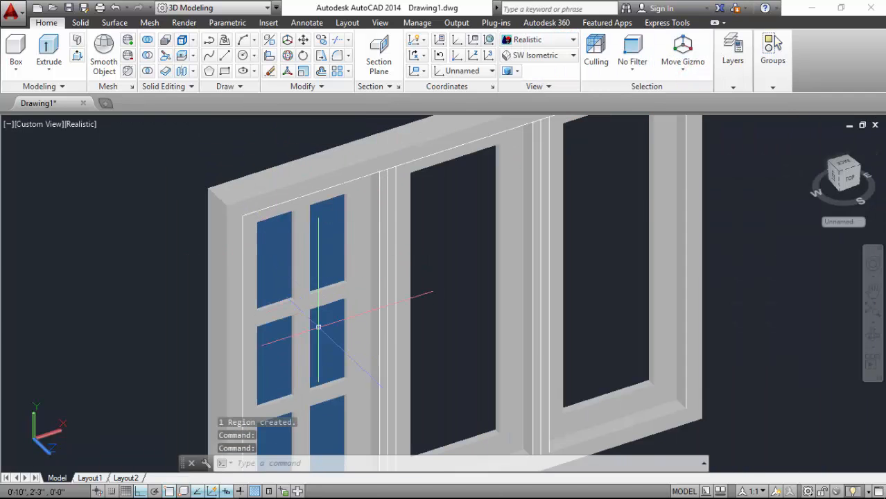
pyautogui.scroll(-3, 277, 267)
pyautogui.scroll(5, 243, 235)
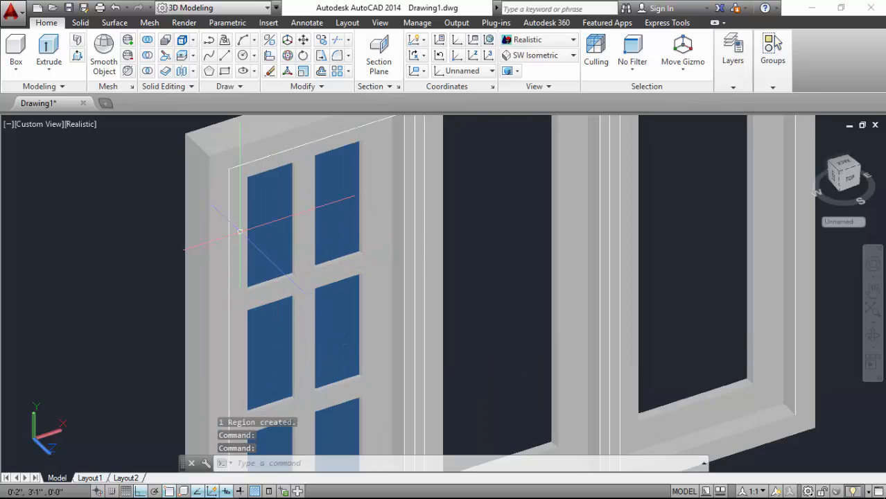
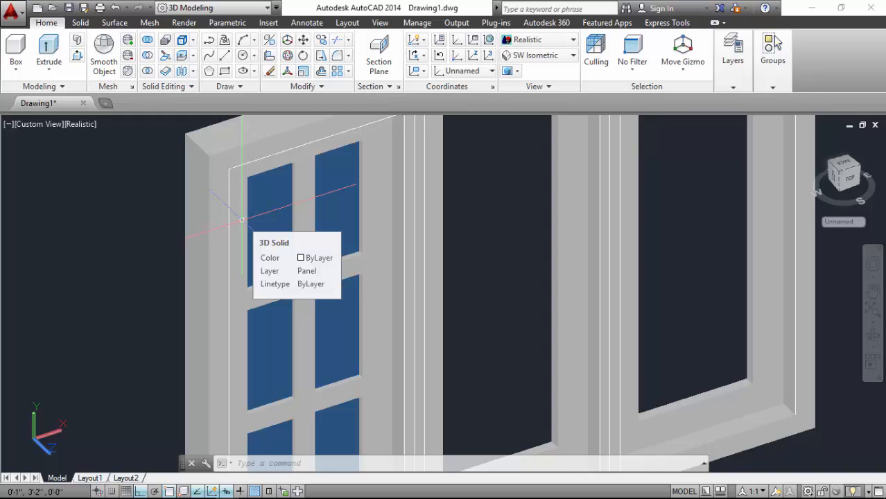
pyautogui.scroll(-5, 243, 220)
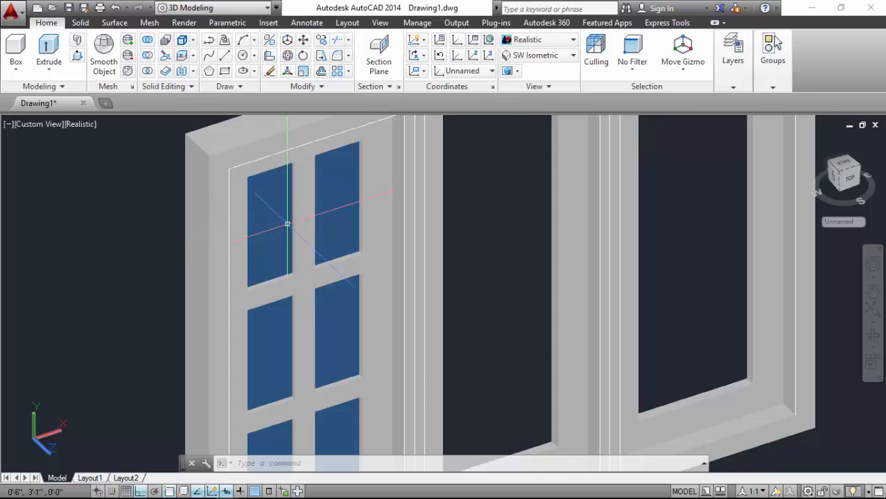
pyautogui.scroll(2, 354, 253)
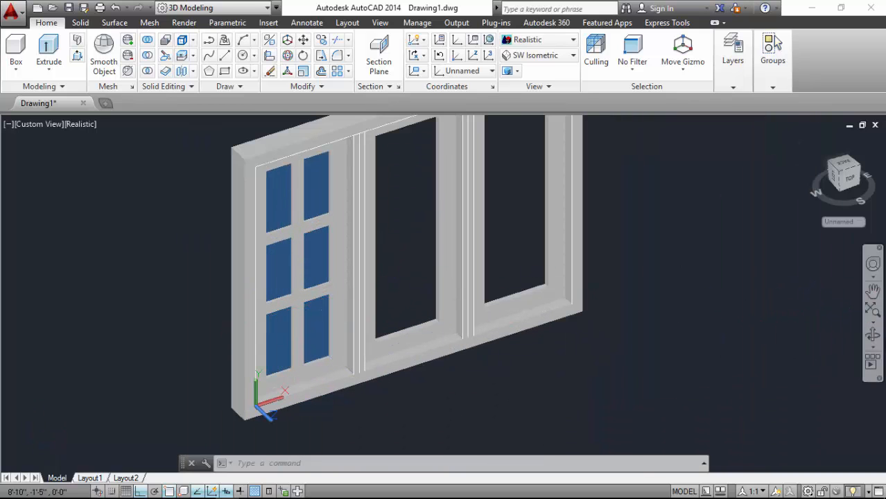
pyautogui.click(873, 339)
pyautogui.moveTo(294, 278)
pyautogui.mouseDown()
pyautogui.moveTo(202, 240)
pyautogui.moveTo(162, 273)
pyautogui.moveTo(338, 273)
pyautogui.moveTo(263, 267)
pyautogui.moveTo(286, 283)
pyautogui.moveTo(323, 271)
pyautogui.moveTo(300, 273)
pyautogui.mouseUp()
pyautogui.scroll(2, 327, 218)
pyautogui.press('Escape')
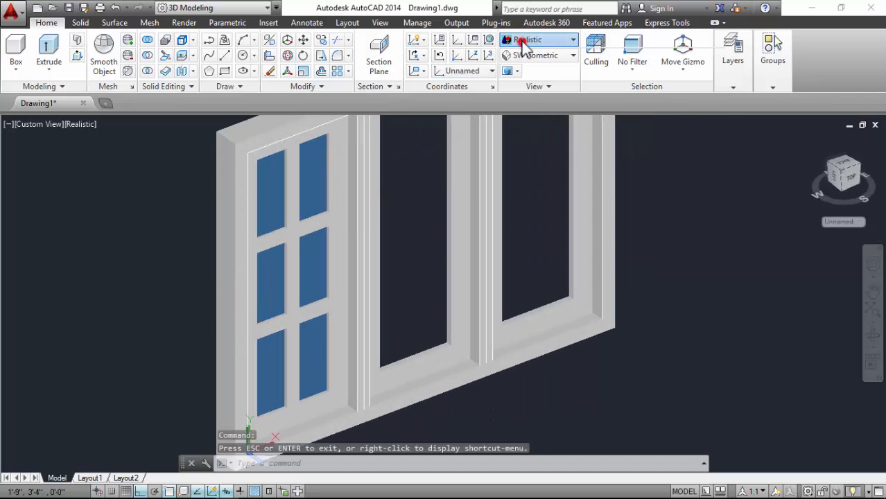
pyautogui.click(527, 39)
pyautogui.click(530, 69)
pyautogui.scroll(2, 281, 432)
pyautogui.scroll(-2, 253, 295)
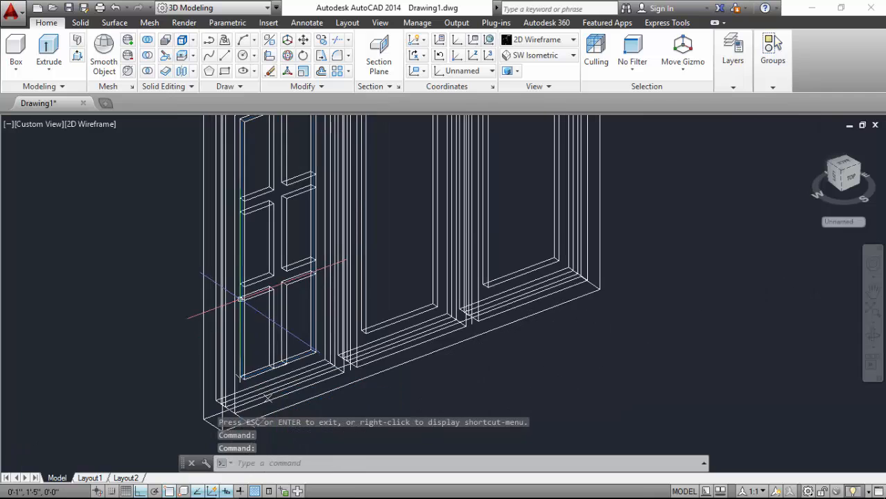
pyautogui.scroll(4, 254, 366)
pyautogui.click(321, 41)
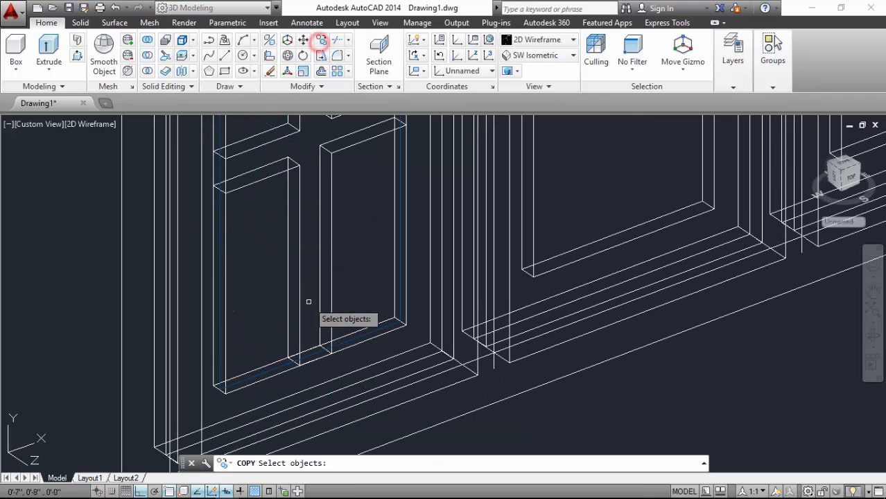
pyautogui.click(352, 299)
pyautogui.click(292, 372)
pyautogui.scroll(-3, 266, 293)
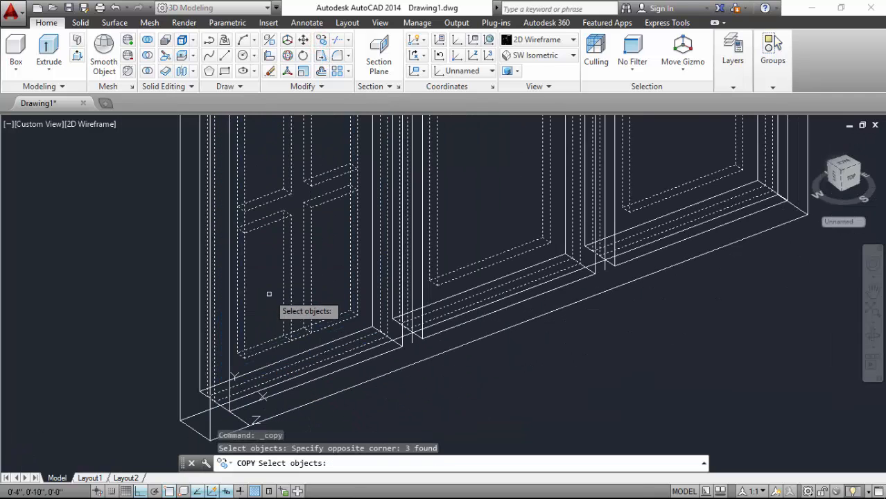
pyautogui.press('Escape')
pyautogui.press('Escape')
pyautogui.press('Escape')
pyautogui.press('Escape')
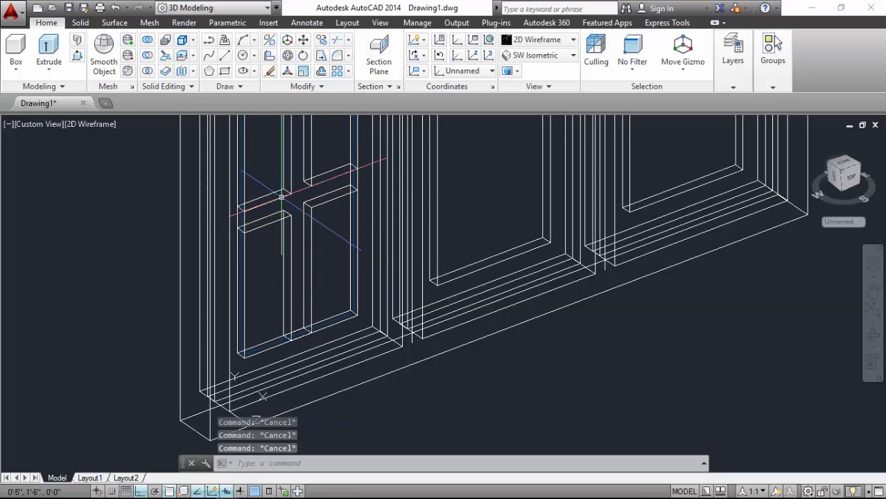
# - Copy the first bay's muntins and glass region from the bay's lower front corner to the matching corners of the second and third bays
pyautogui.click(320, 55)
pyautogui.click(323, 183)
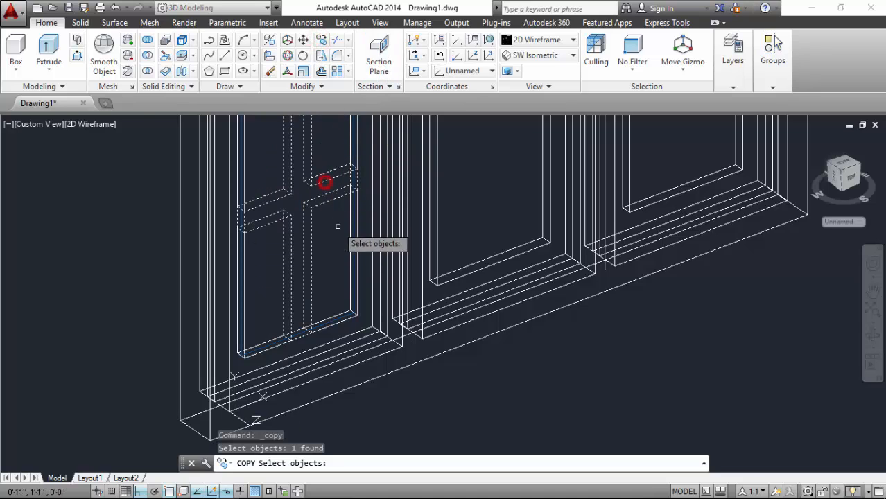
pyautogui.scroll(3, 350, 243)
pyautogui.click(360, 239)
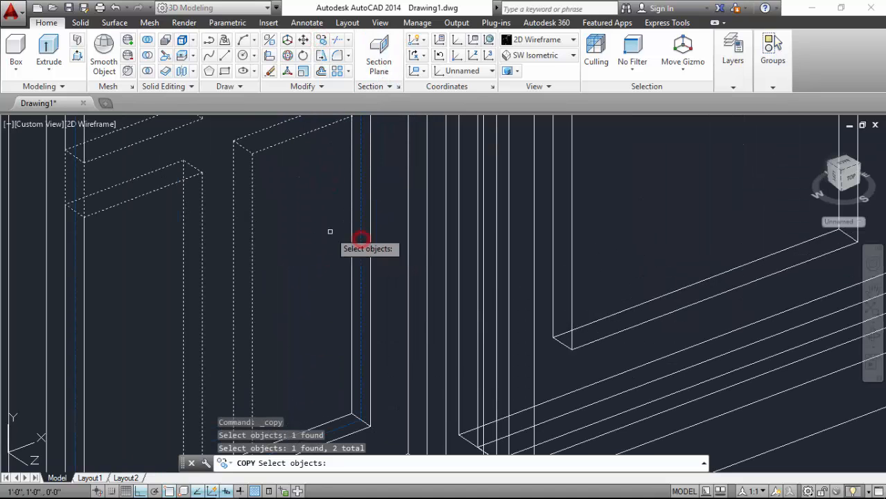
pyautogui.scroll(-3, 332, 230)
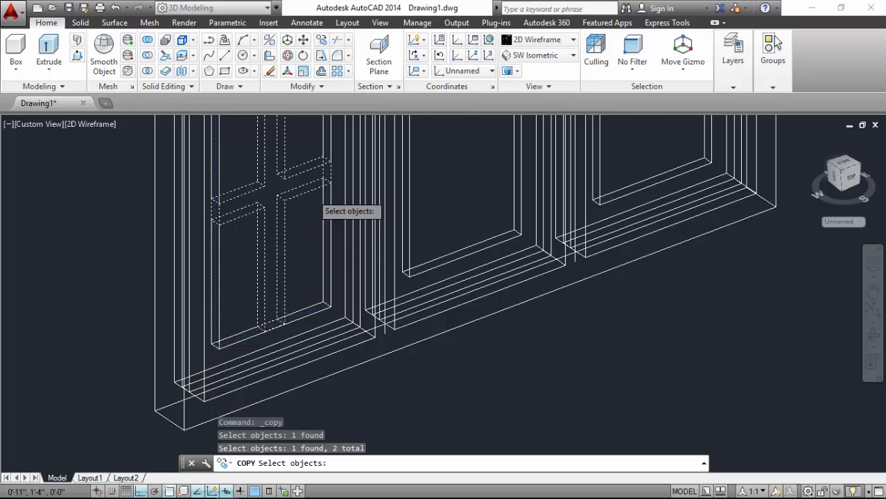
pyautogui.scroll(1, 308, 194)
pyautogui.scroll(-1, 305, 198)
pyautogui.scroll(1, 193, 415)
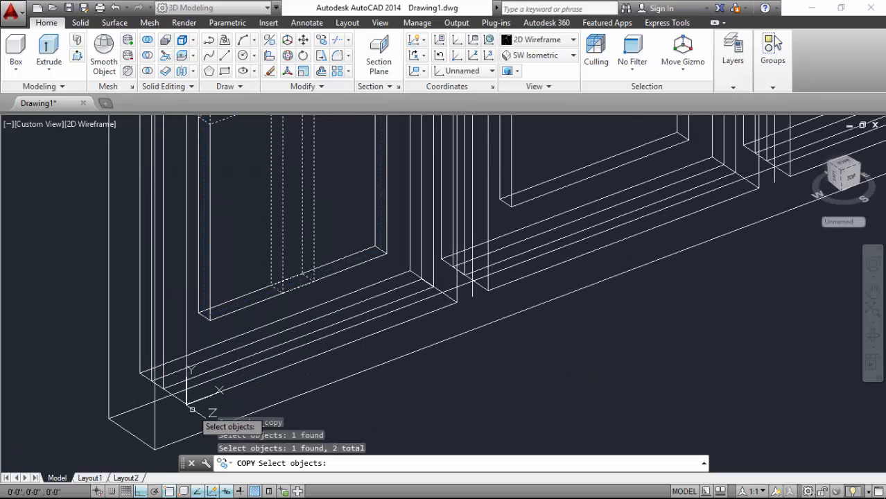
pyautogui.scroll(3, 193, 413)
pyautogui.press('Return')
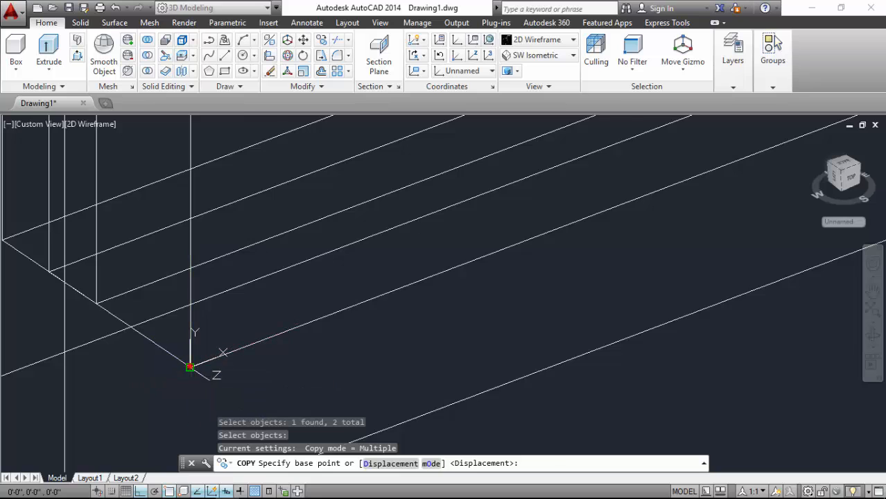
pyautogui.click(191, 368)
pyautogui.scroll(-3, 190, 367)
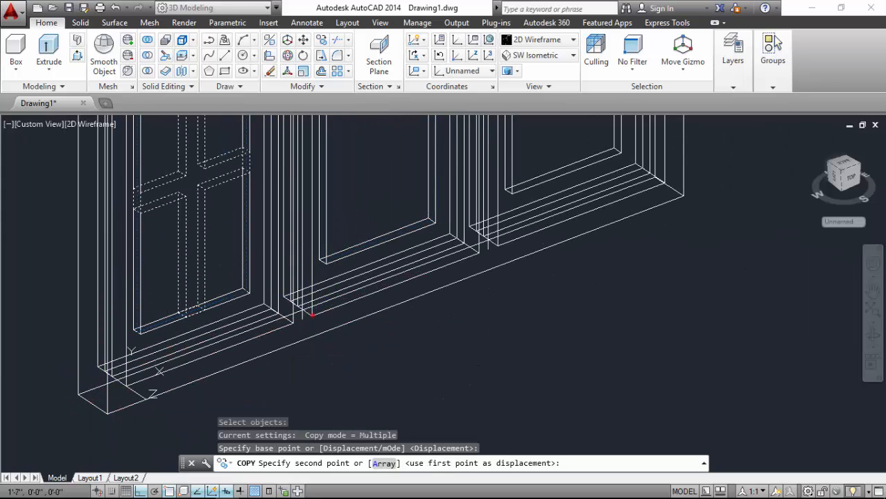
pyautogui.click(459, 258)
pyautogui.scroll(2, 457, 262)
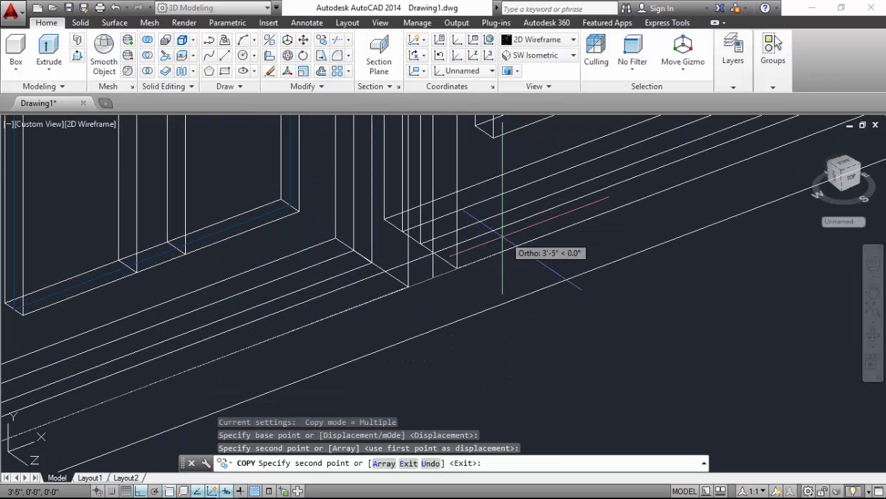
pyautogui.click(457, 268)
pyautogui.press('Return')
pyautogui.press('Return')
# - Erase the two leftover vertical lines in the gaps between the window's bays
pyautogui.scroll(-2, 431, 271)
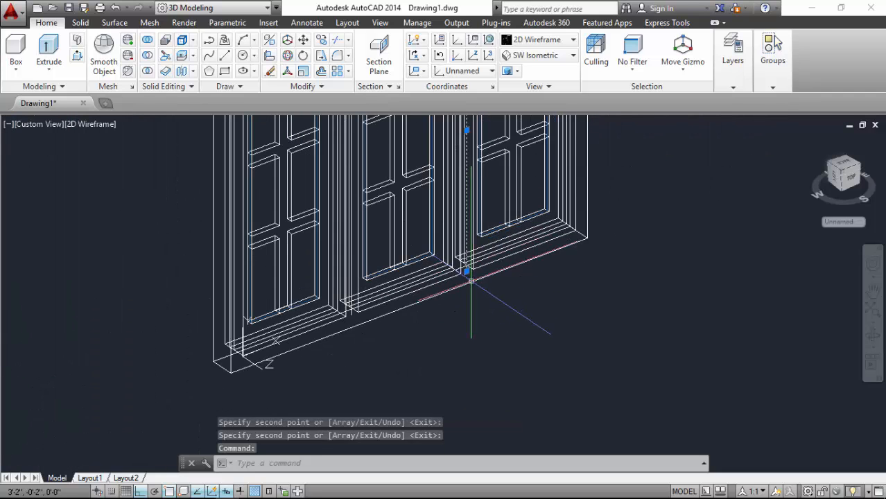
pyautogui.scroll(4, 347, 302)
pyautogui.press('Escape')
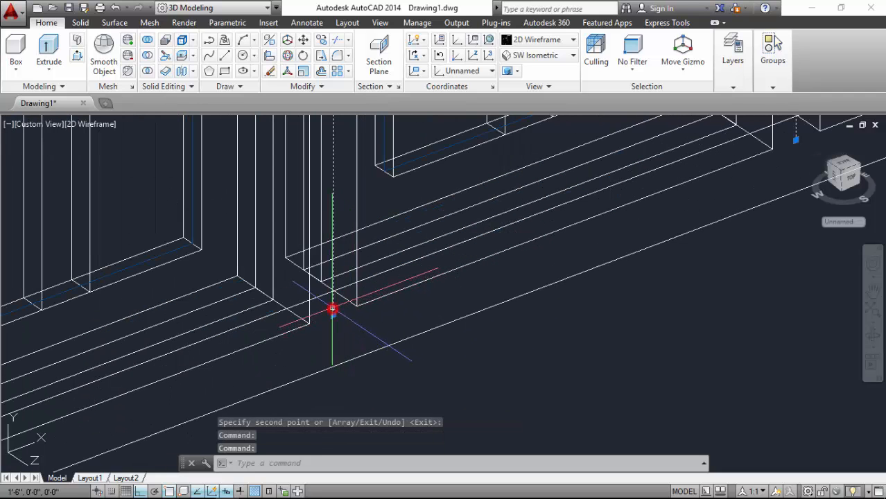
pyautogui.scroll(-4, 319, 340)
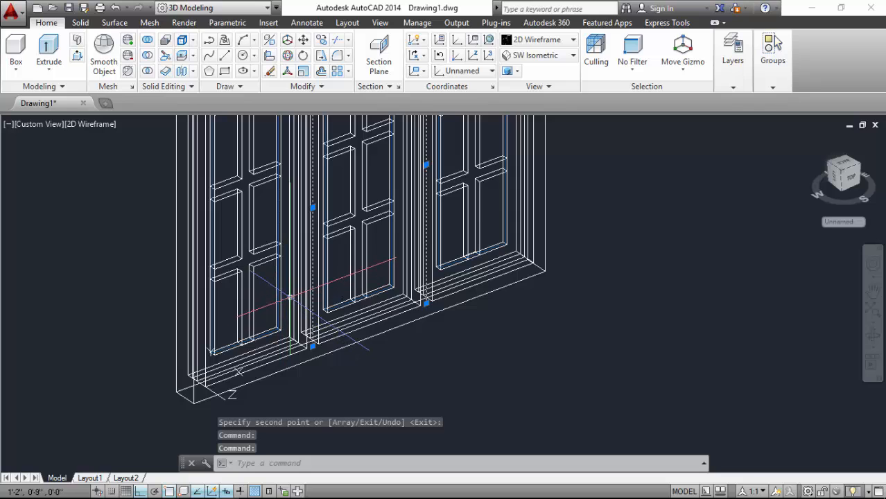
pyautogui.press('Delete')
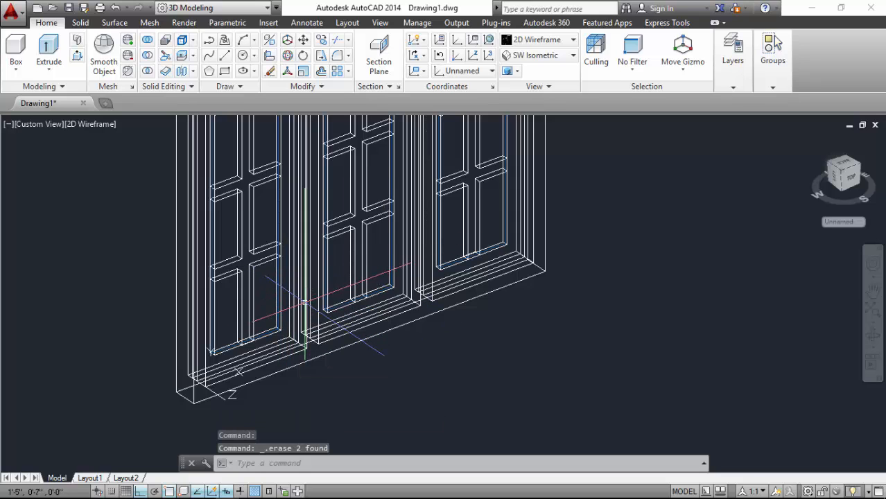
# - Inspect all three glazed bays from several angles in the Realistic visual style and return to 2D Wireframe
pyautogui.scroll(-3, 284, 344)
pyautogui.scroll(2, 353, 182)
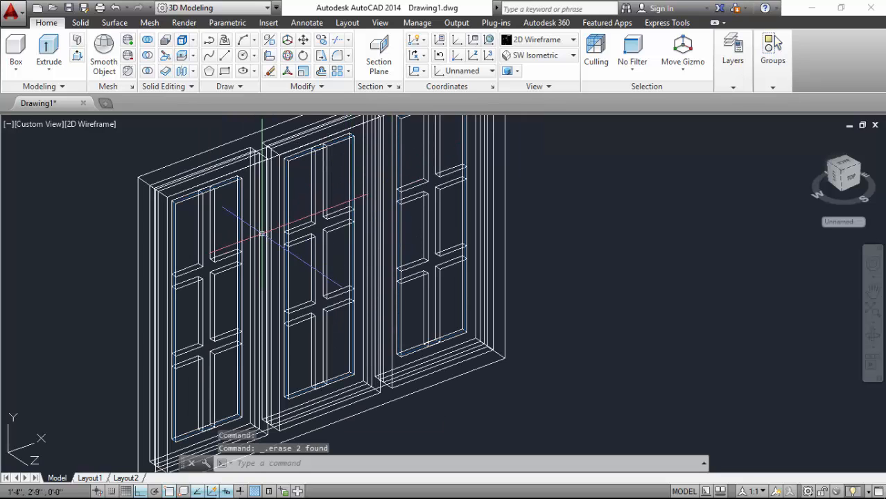
pyautogui.scroll(-2, 264, 210)
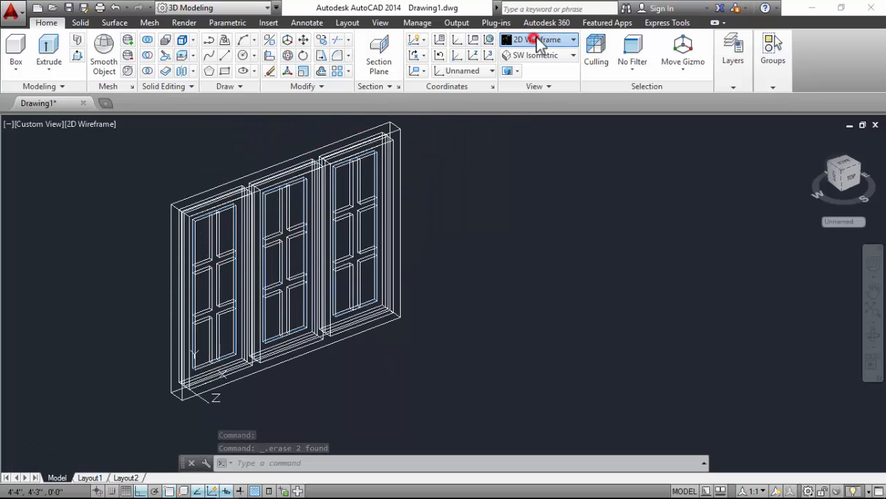
pyautogui.click(539, 41)
pyautogui.click(691, 70)
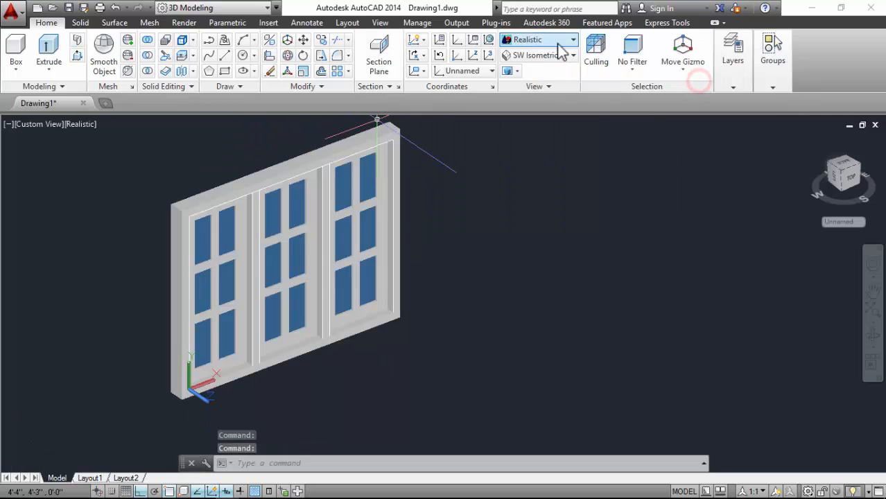
pyautogui.click(871, 338)
pyautogui.moveTo(417, 305); pyautogui.dragTo(45, 319)
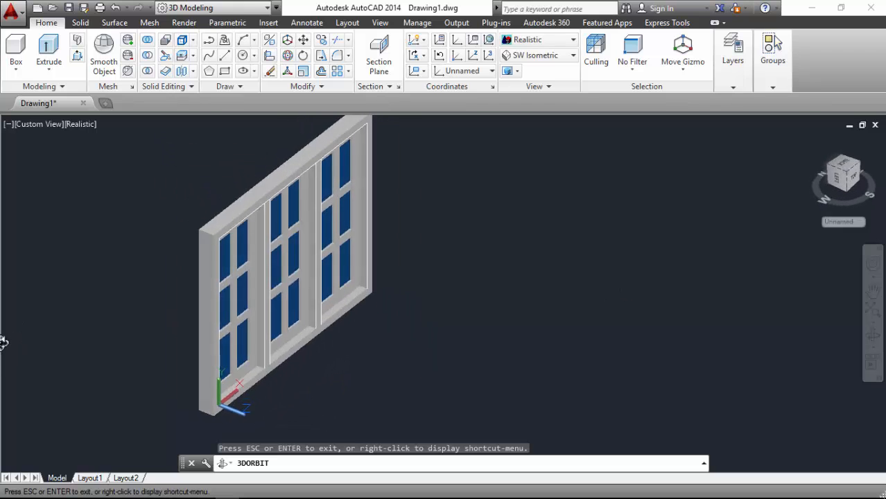
pyautogui.moveTo(338, 309); pyautogui.dragTo(249, 325)
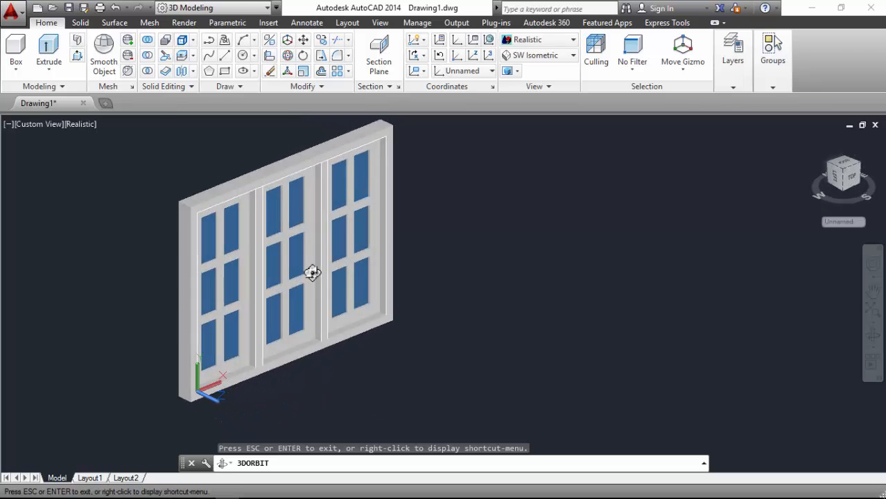
pyautogui.moveTo(312, 273); pyautogui.dragTo(274, 350)
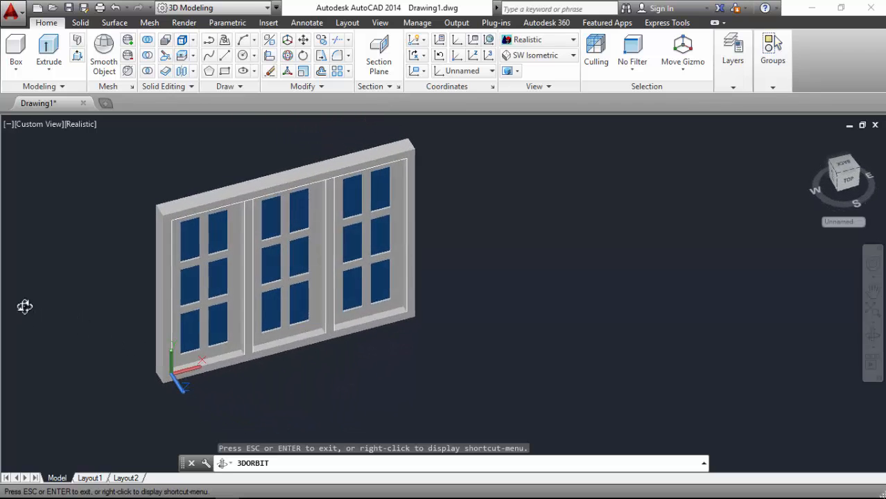
pyautogui.moveTo(289, 252); pyautogui.dragTo(344, 196)
pyautogui.scroll(2, 343, 197)
pyautogui.press('Escape')
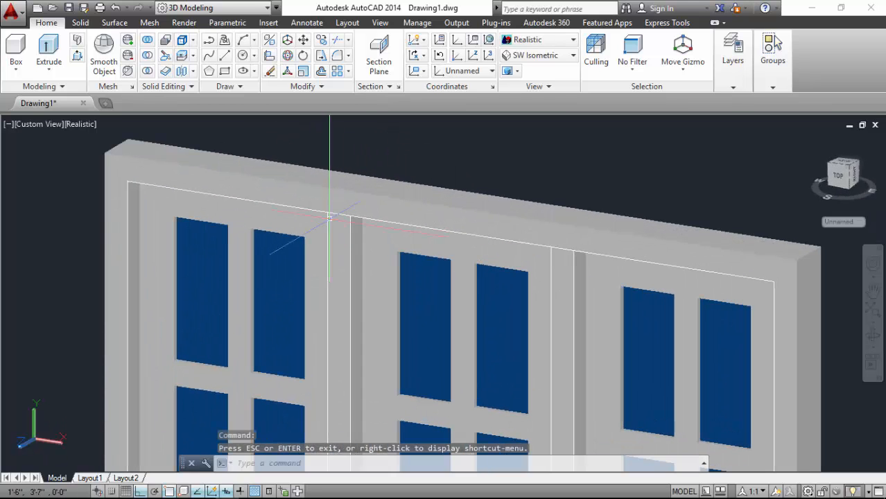
pyautogui.click(534, 40)
pyautogui.click(519, 65)
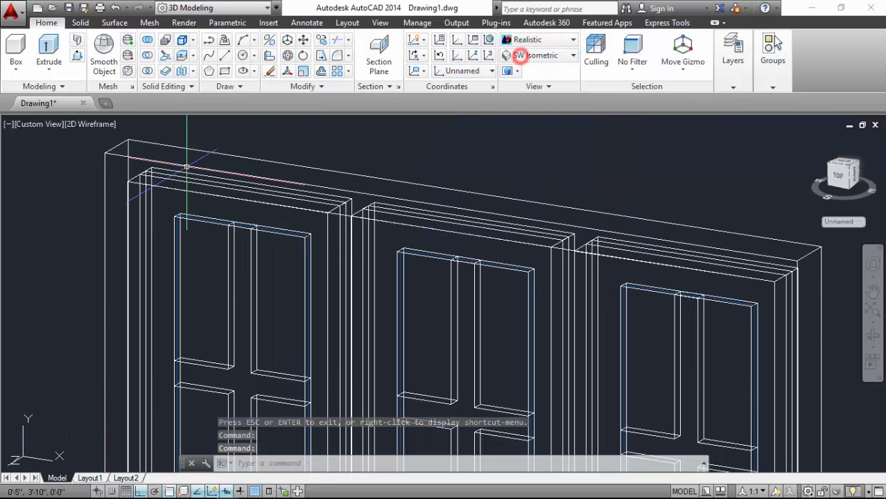
pyautogui.scroll(3, 168, 197)
pyautogui.scroll(-3, 154, 188)
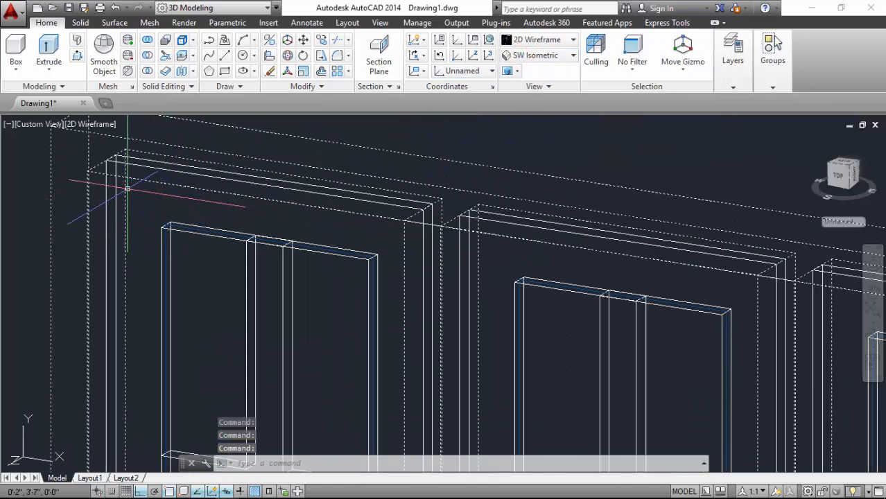
# - Erase the leftover horizontal line running across the tops of all three bays at the front of the window frame
pyautogui.press('Escape')
pyautogui.scroll(-3, 93, 185)
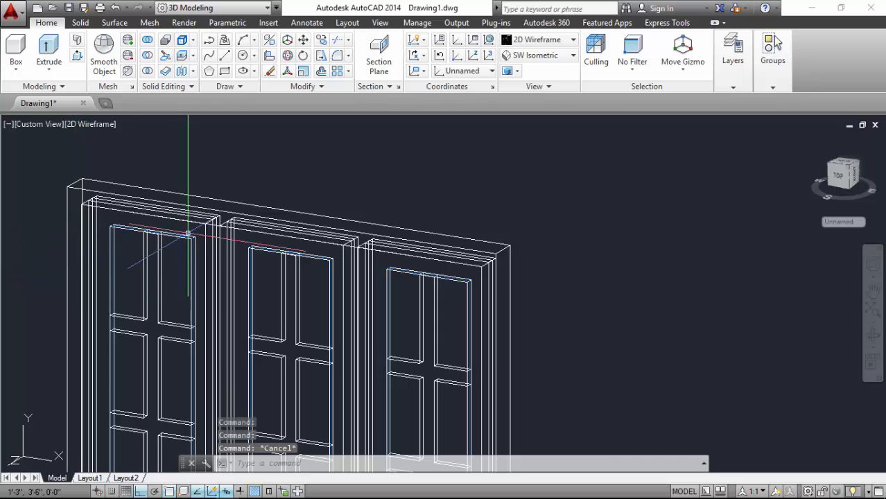
pyautogui.scroll(3, 201, 241)
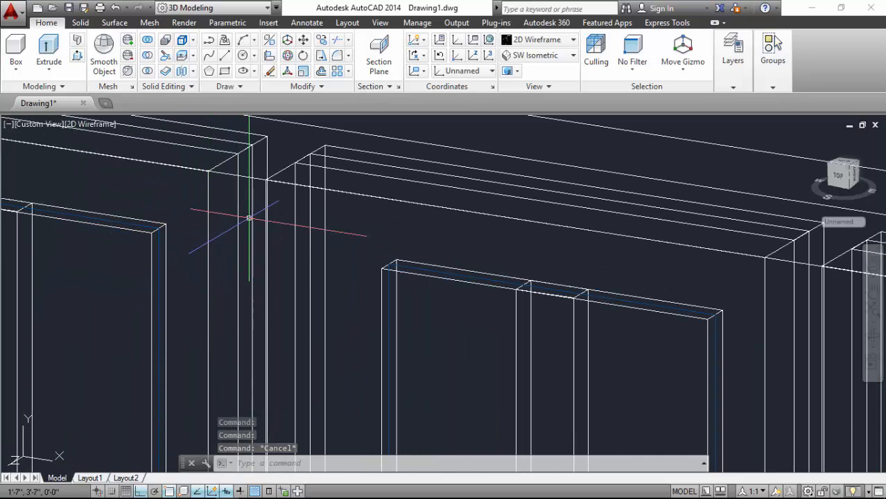
pyautogui.press('Escape')
pyautogui.scroll(-3, 236, 226)
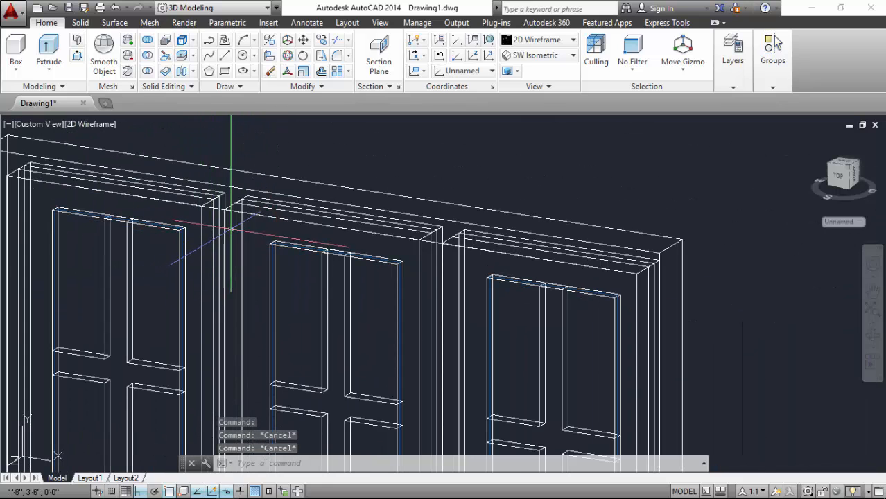
pyautogui.click(218, 207)
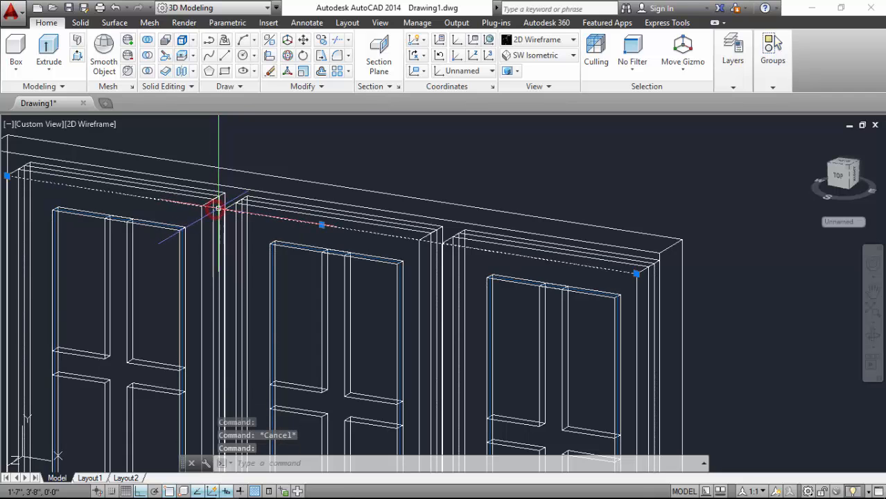
pyautogui.press('Delete')
pyautogui.scroll(-4, 250, 198)
pyautogui.scroll(5, 263, 297)
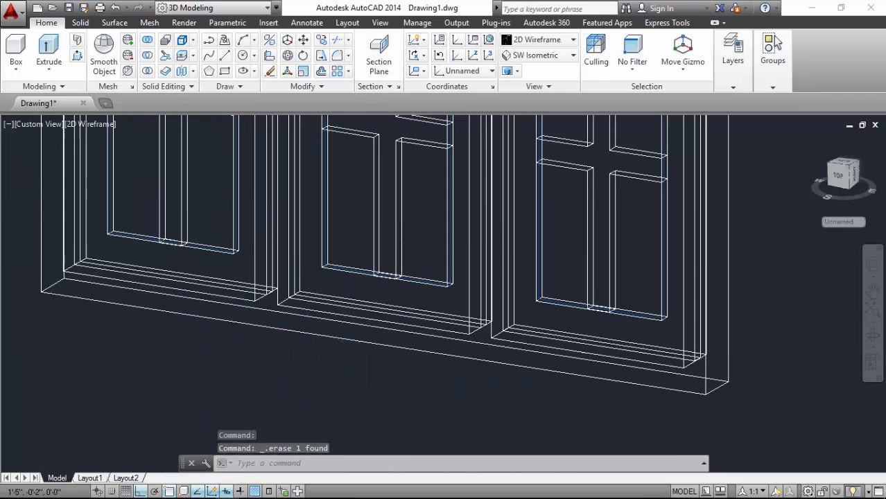
pyautogui.click(273, 299)
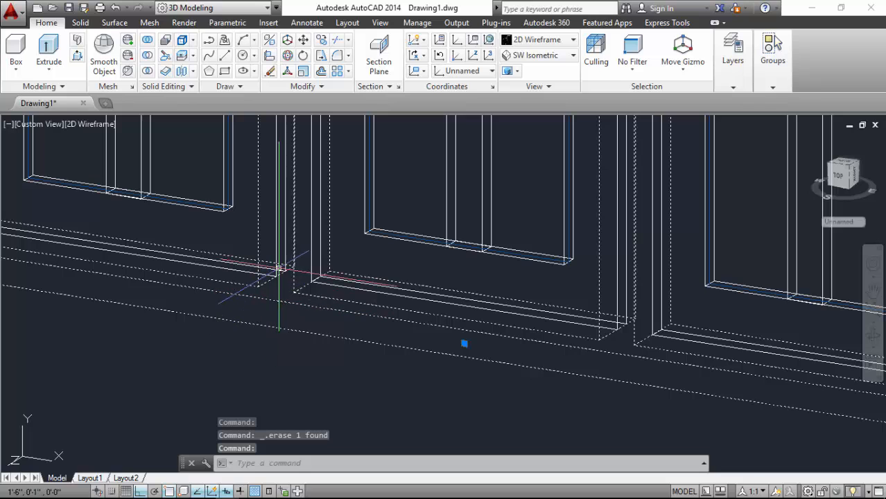
pyautogui.press('Escape')
pyautogui.click(270, 275)
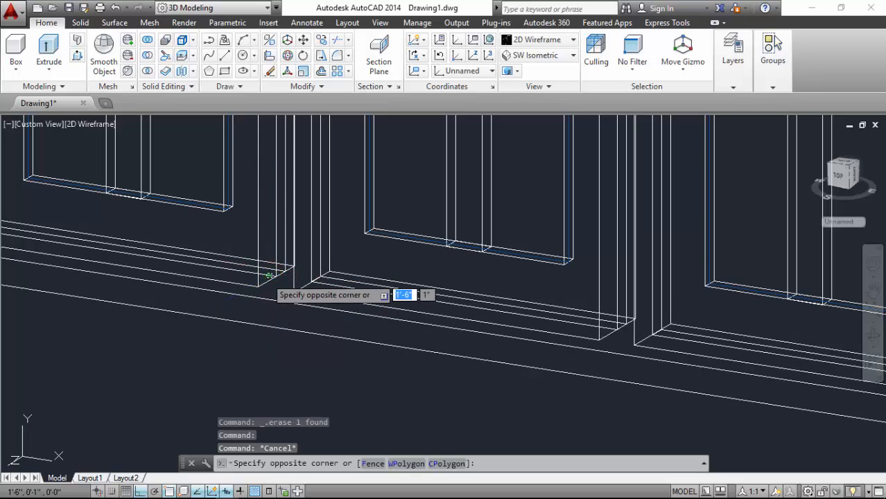
pyautogui.press('Escape')
pyautogui.scroll(-5, 410, 172)
pyautogui.press('Escape')
pyautogui.press('Escape')
# - Show the model in the Realistic visual style and erase the leftover vertical lines in the gap between the second and third bays
pyautogui.click(538, 39)
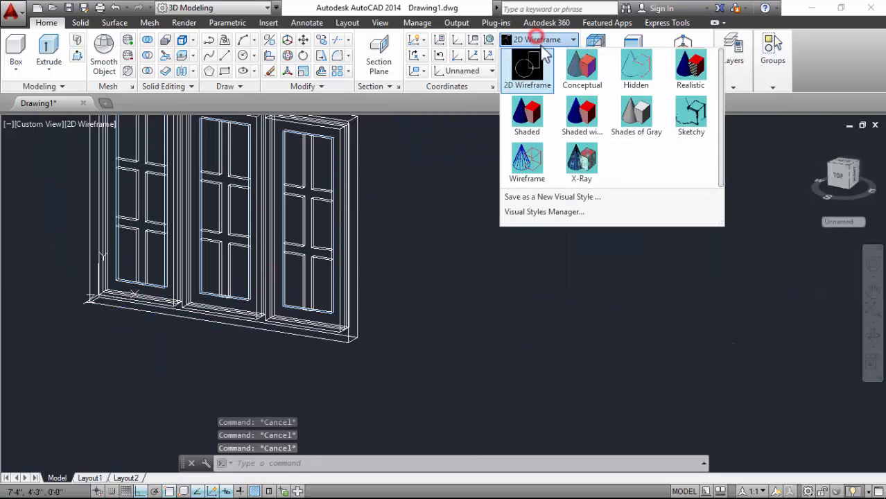
pyautogui.click(685, 68)
pyautogui.scroll(-3, 257, 277)
pyautogui.scroll(4, 279, 164)
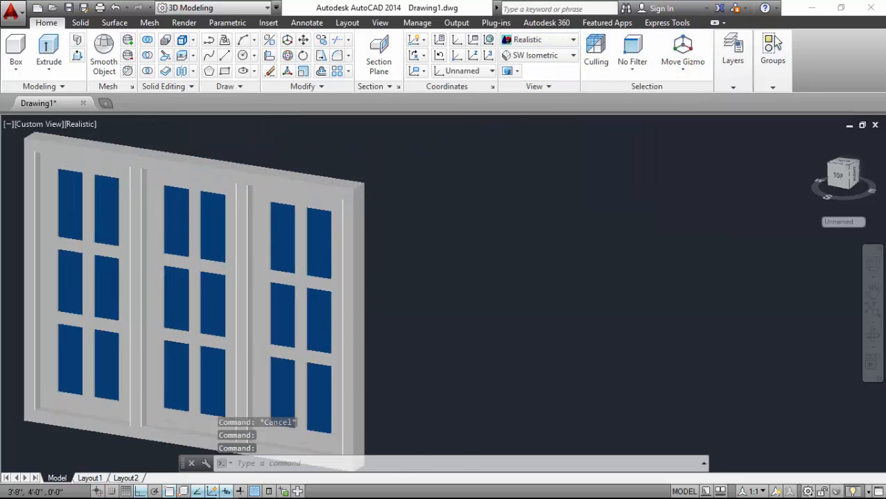
pyautogui.scroll(5, 247, 197)
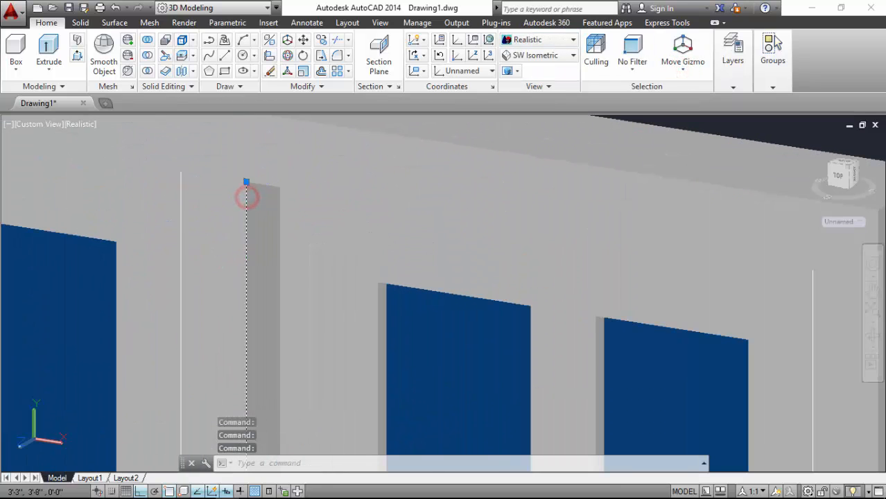
pyautogui.press('Delete')
pyautogui.scroll(-4, 181, 189)
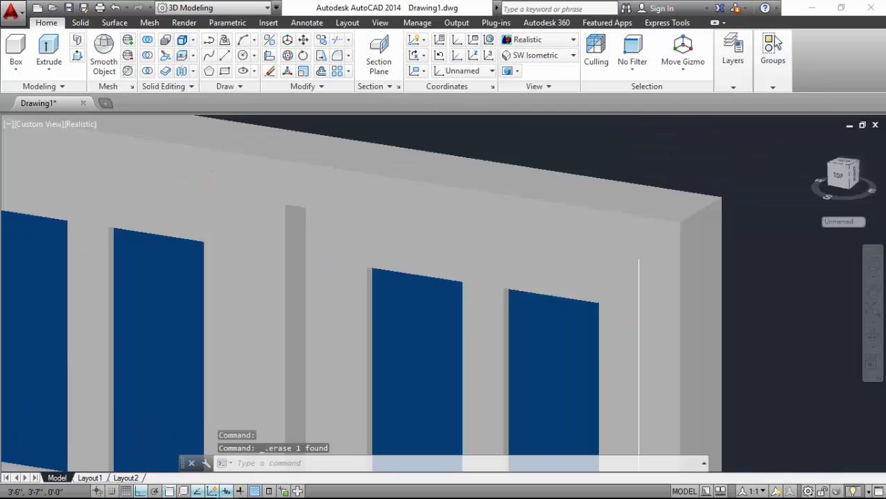
pyautogui.scroll(4, 264, 235)
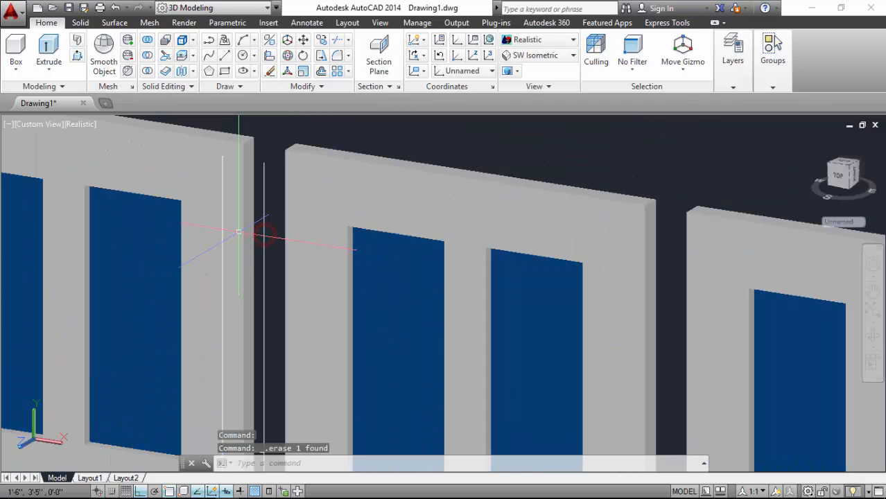
pyautogui.hotkey('ctrl', 'z')
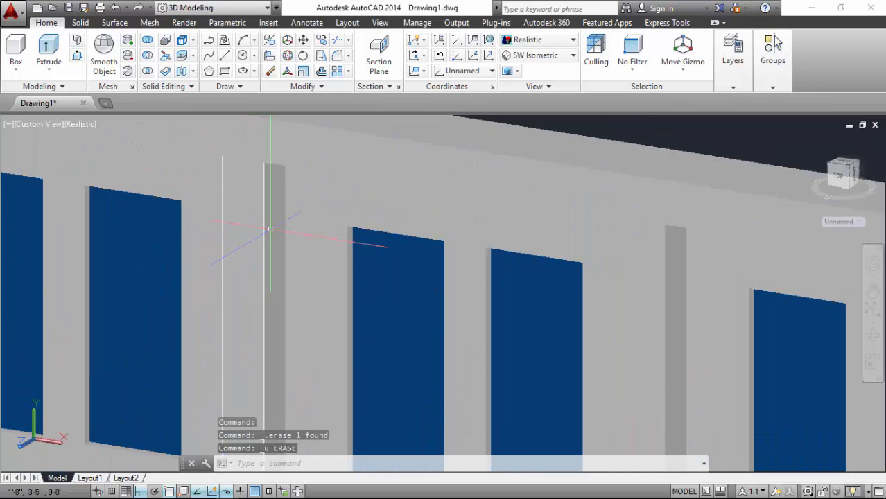
pyautogui.scroll(3, 270, 229)
pyautogui.click(262, 192)
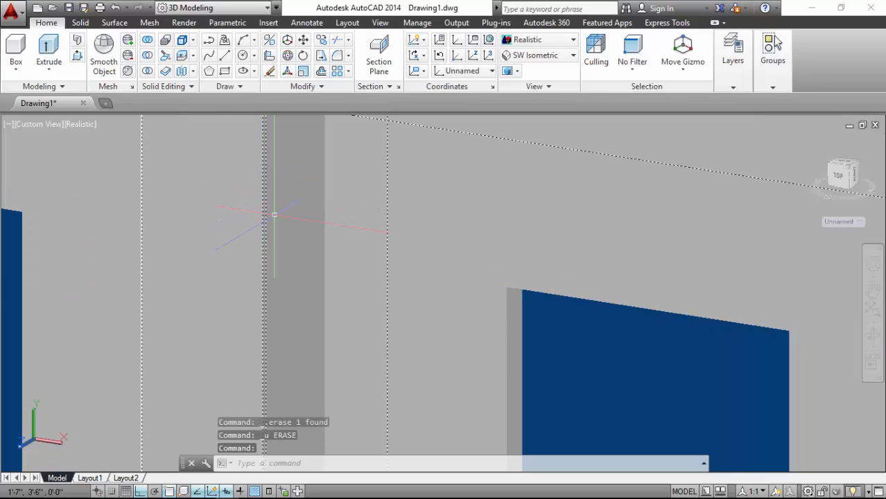
pyautogui.scroll(-4, 229, 243)
pyautogui.press('Escape')
pyautogui.press('Escape')
pyautogui.press('Escape')
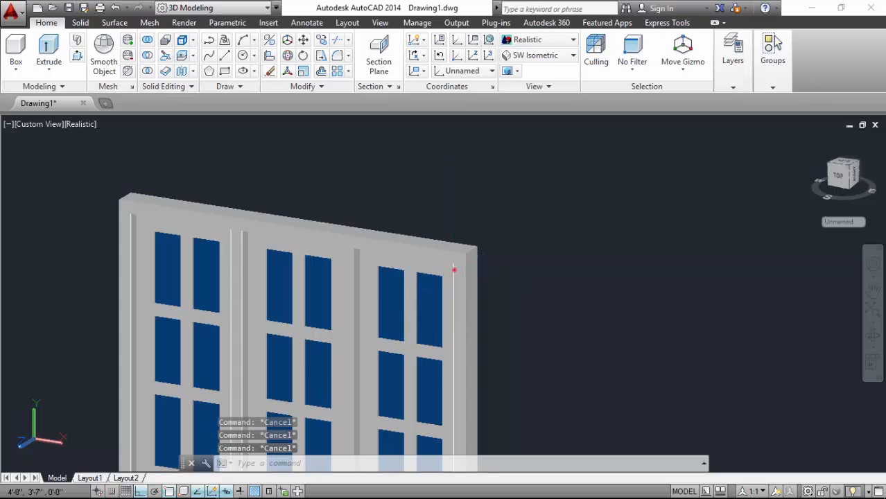
pyautogui.scroll(5, 453, 269)
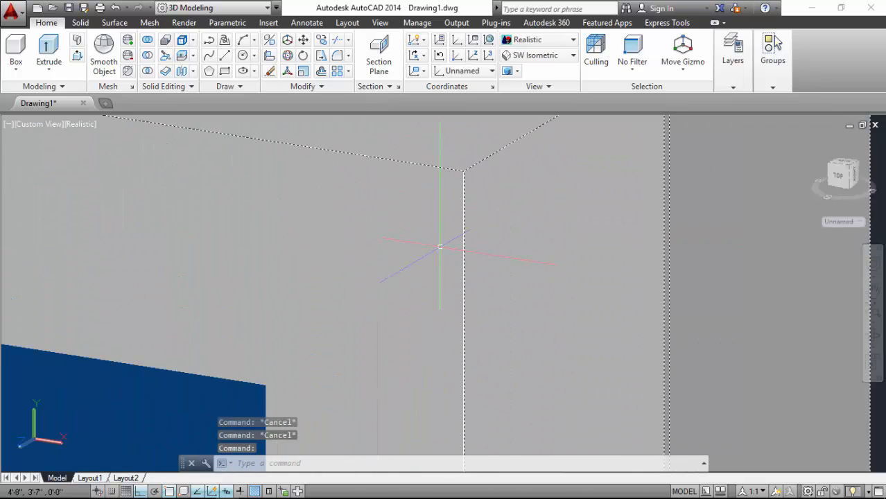
pyautogui.press('Escape')
pyautogui.press('Escape')
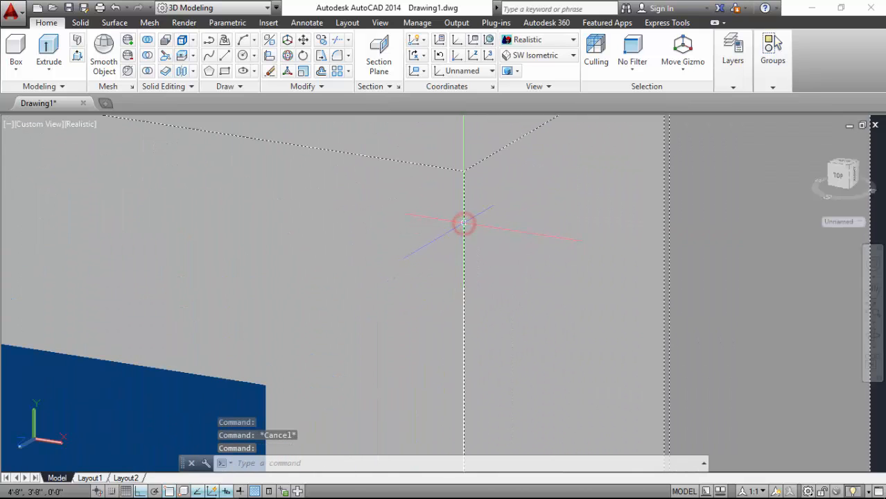
# - Orbit the model to examine the opposite side of the whole glazed window
pyautogui.click(873, 331)
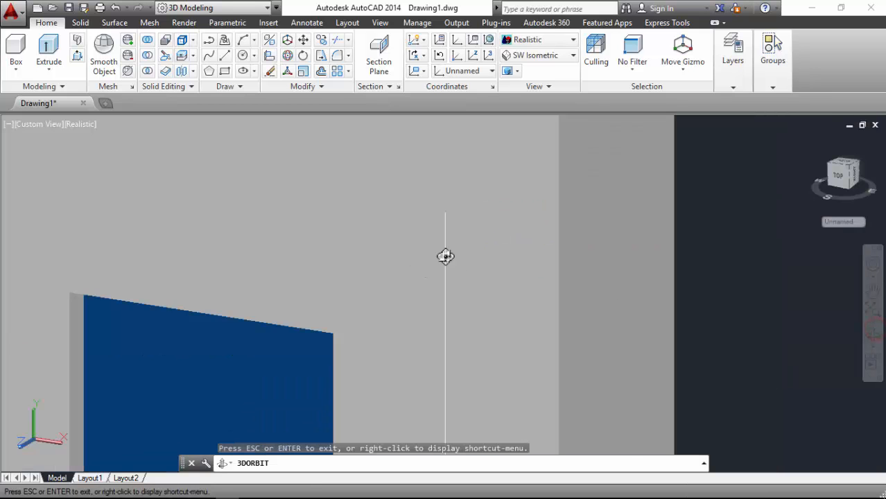
pyautogui.moveTo(445, 255); pyautogui.dragTo(478, 258)
pyautogui.moveTo(420, 281); pyautogui.dragTo(144, 287)
pyautogui.scroll(-3, 556, 199)
pyautogui.moveTo(386, 282); pyautogui.dragTo(380, 184)
pyautogui.press('Escape')
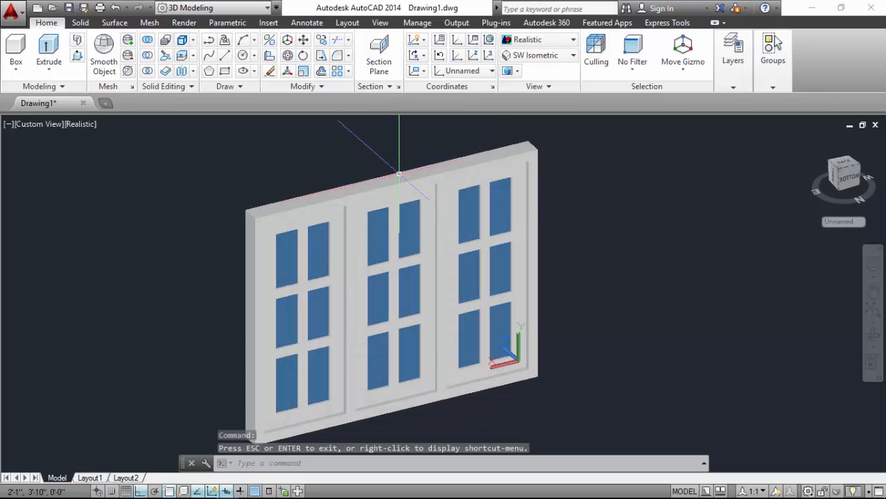
pyautogui.scroll(2, 295, 263)
pyautogui.scroll(-2, 294, 263)
pyautogui.scroll(2, 303, 266)
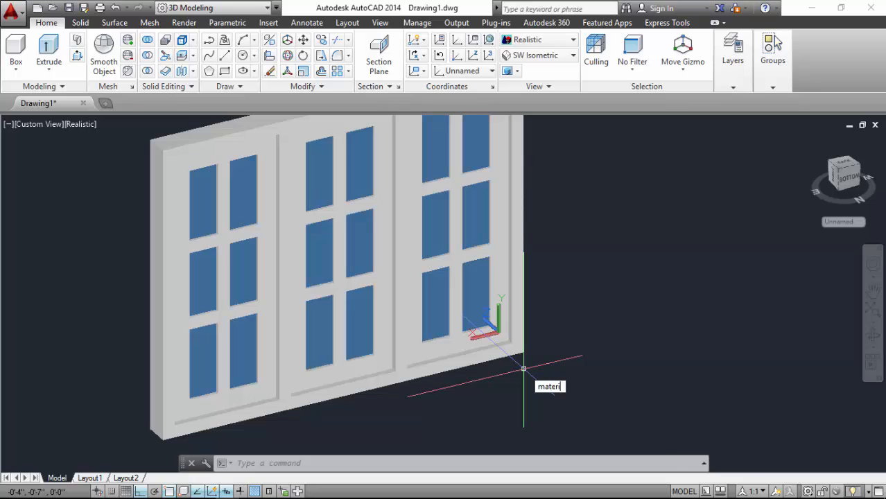
# - Open the Materials Browser and assign the light wood "Ur... 1" finish to the outer window frame
pyautogui.write('als')
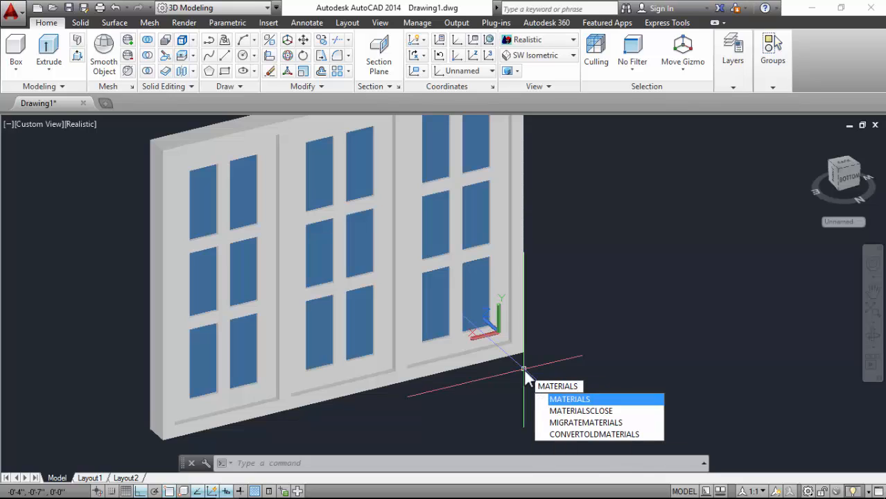
pyautogui.press('Return')
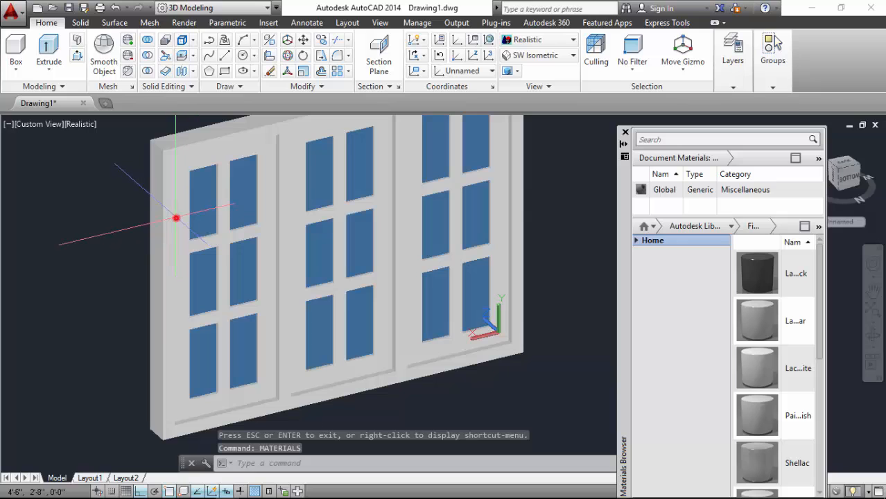
pyautogui.click(154, 214)
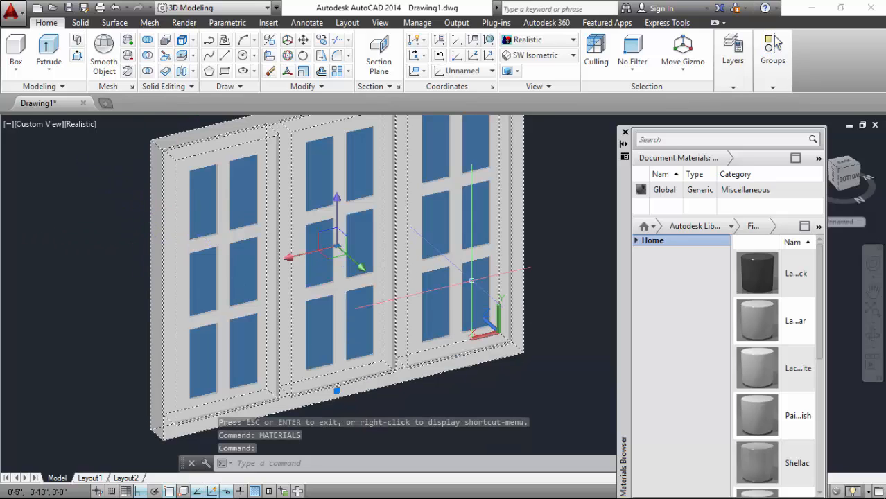
pyautogui.press('Escape')
pyautogui.press('Escape')
pyautogui.press('Escape')
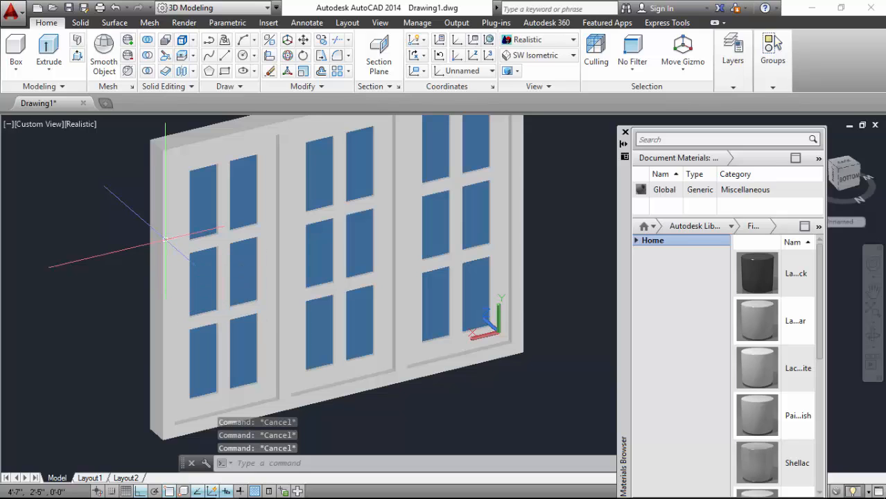
pyautogui.click(167, 234)
pyautogui.scroll(-5, 772, 374)
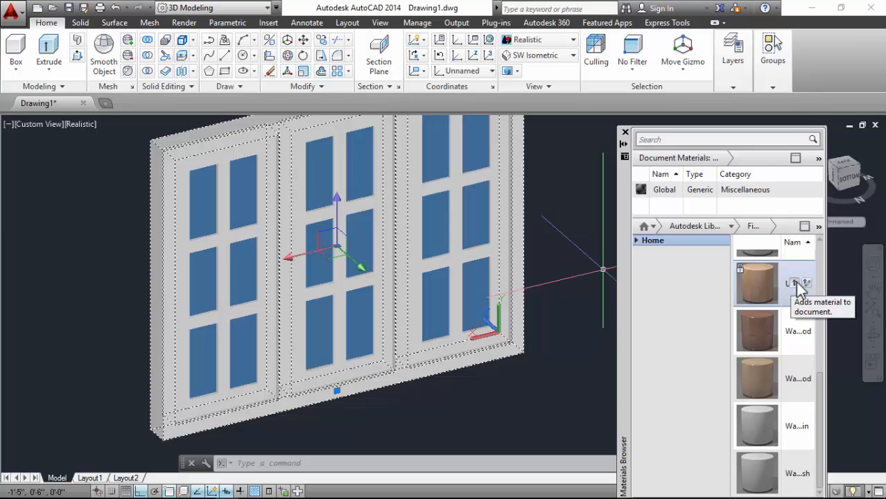
pyautogui.click(796, 284)
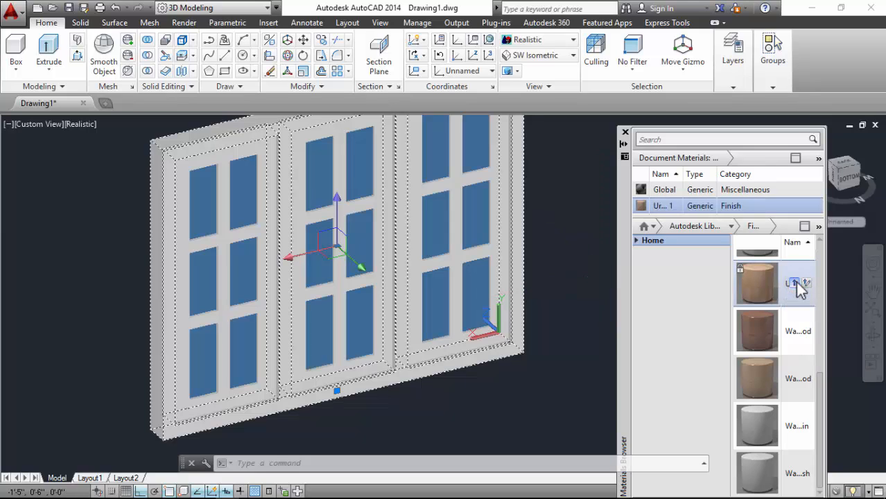
# - Assign the lighter of the two "Wa...od" wood finishes to the inner sash frames and muntins of all three bays
pyautogui.scroll(6, 211, 169)
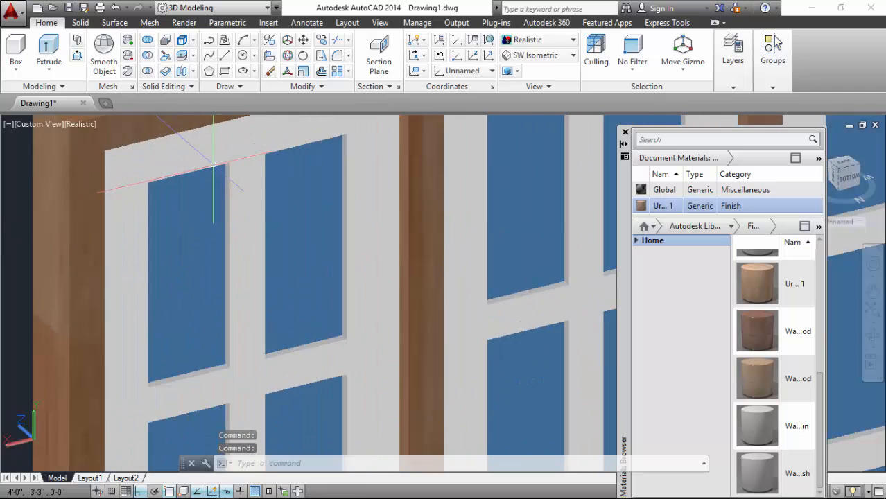
pyautogui.scroll(-8, 112, 243)
pyautogui.scroll(5, 113, 242)
pyautogui.scroll(-5, 270, 236)
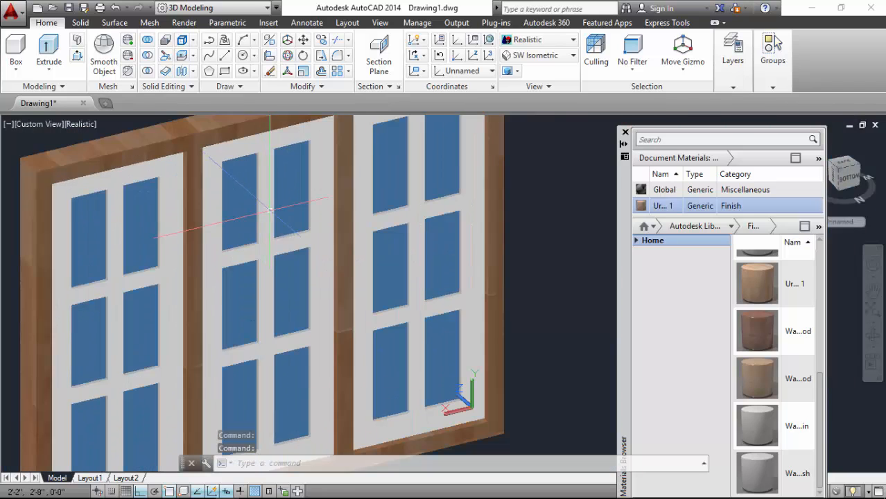
pyautogui.scroll(6, 269, 236)
pyautogui.click(187, 266)
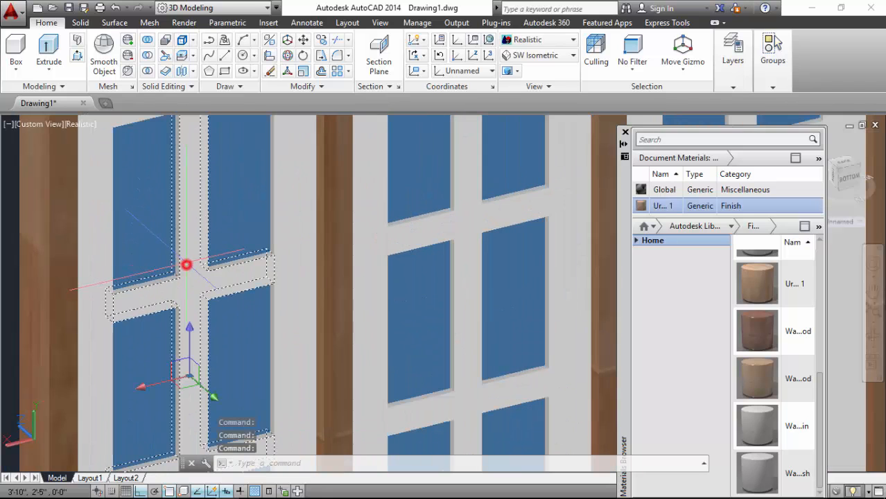
pyautogui.click(399, 243)
pyautogui.scroll(-3, 401, 242)
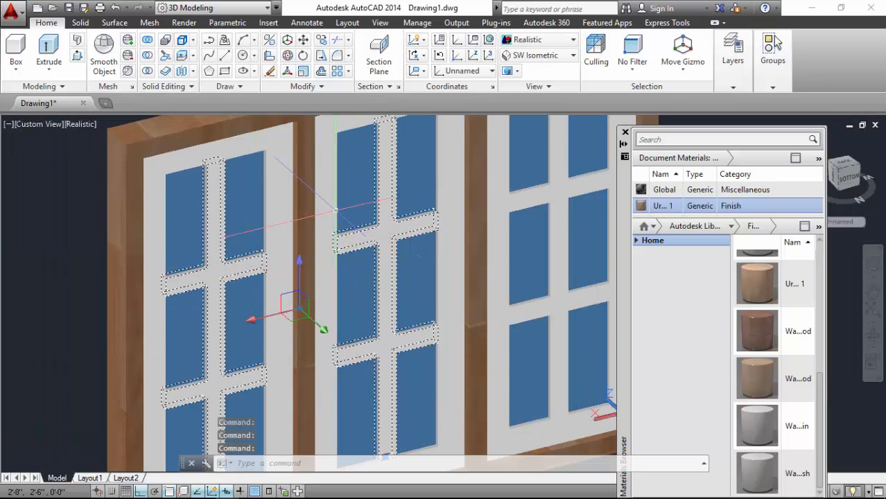
pyautogui.click(332, 210)
pyautogui.scroll(-5, 269, 147)
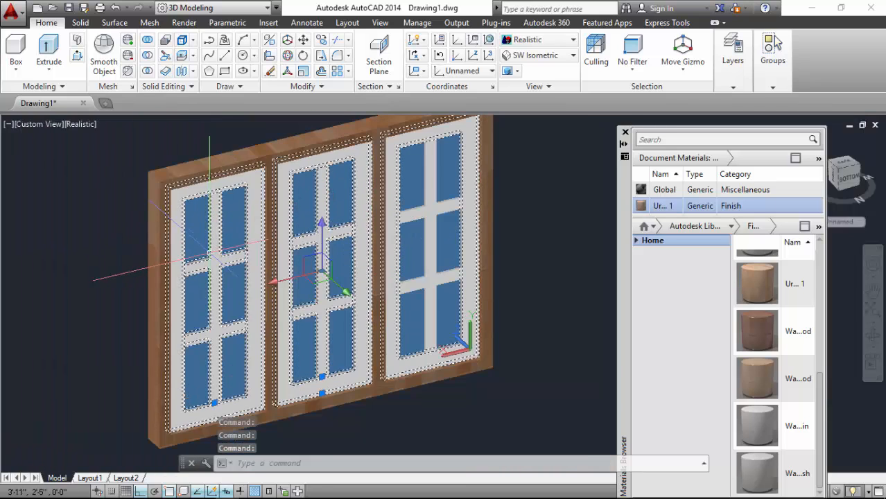
pyautogui.scroll(6, 442, 214)
pyautogui.scroll(-8, 447, 201)
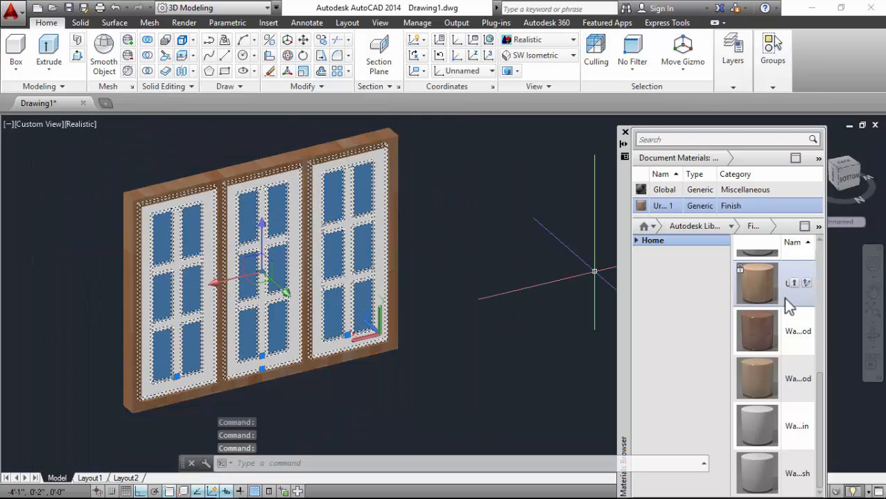
pyautogui.click(794, 379)
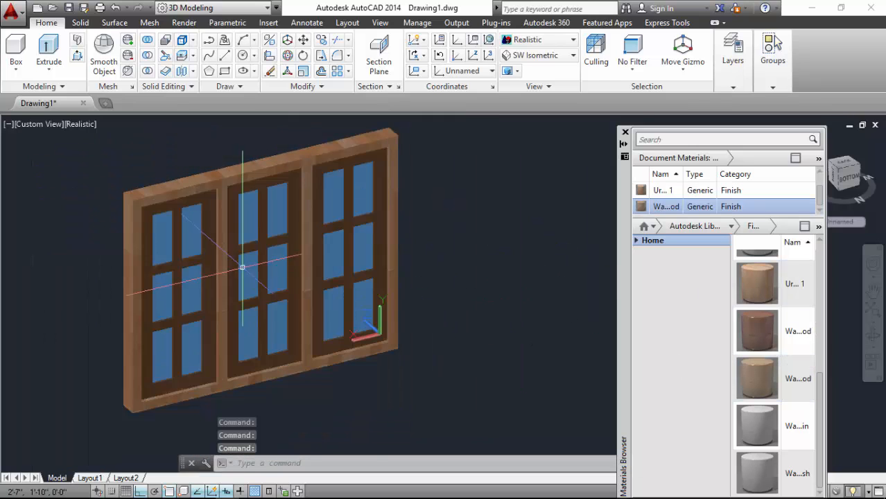
pyautogui.scroll(4, 200, 231)
pyautogui.scroll(-3, 323, 200)
pyautogui.scroll(-1, 317, 251)
pyautogui.scroll(6, 316, 240)
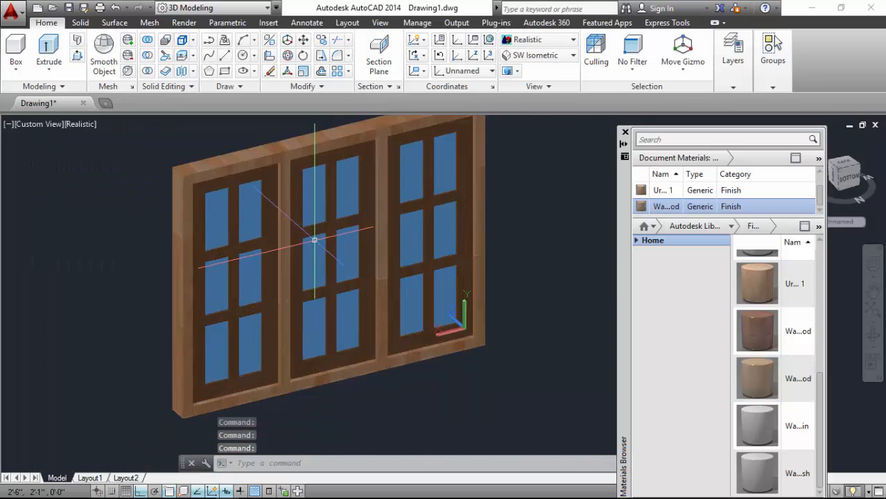
pyautogui.scroll(-3, 315, 237)
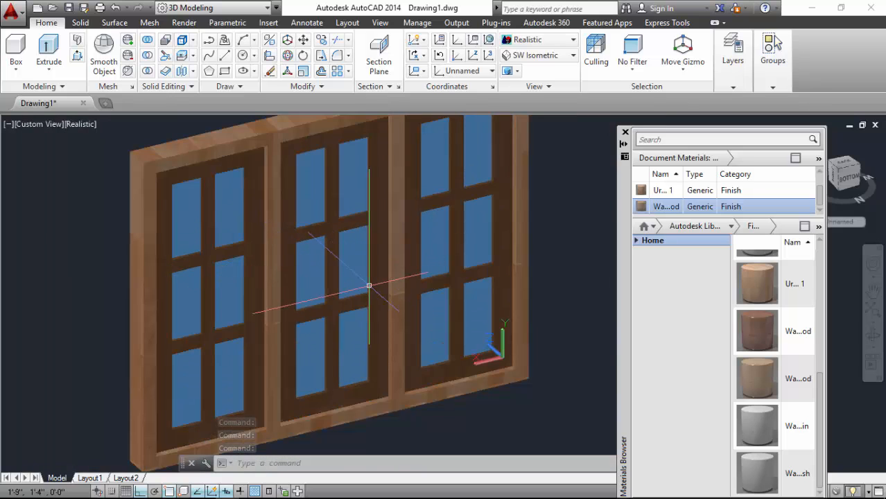
# - Select the inner sash frames and muntins of all three bays and assign them the light wood "Ur... 1" finish
pyautogui.scroll(-2, 369, 285)
pyautogui.scroll(6, 283, 254)
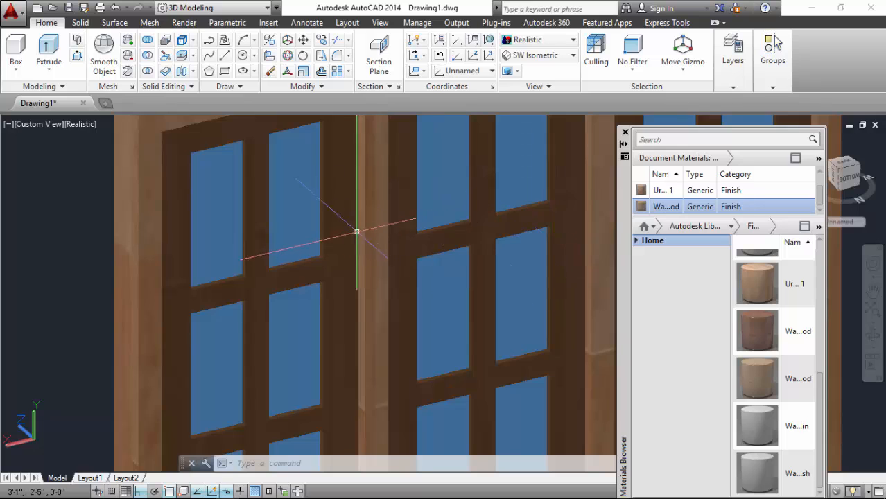
pyautogui.click(329, 262)
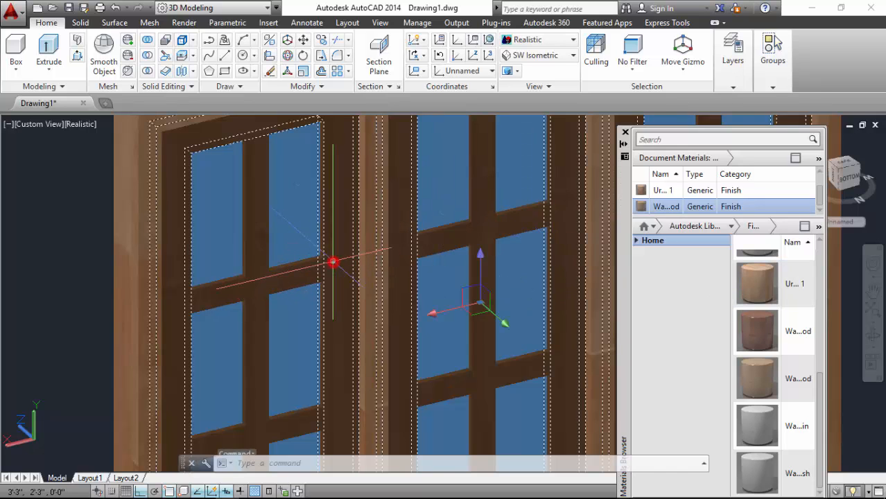
pyautogui.scroll(-3, 485, 236)
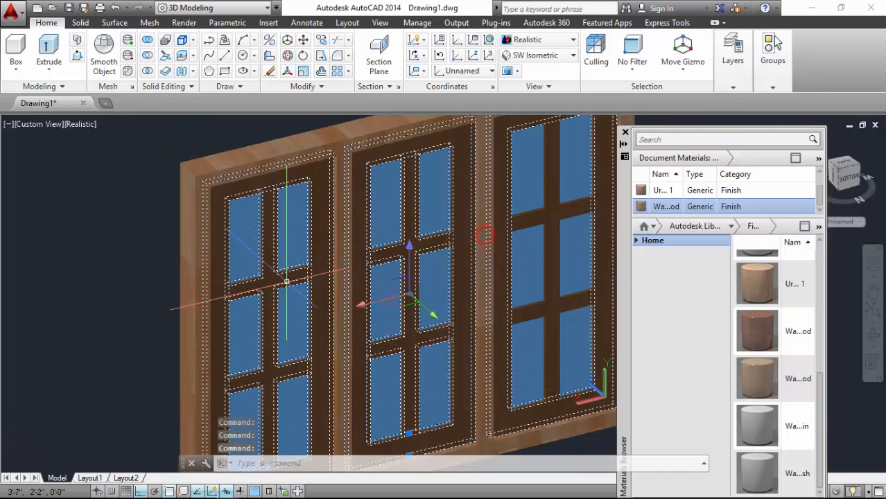
pyautogui.scroll(3, 548, 206)
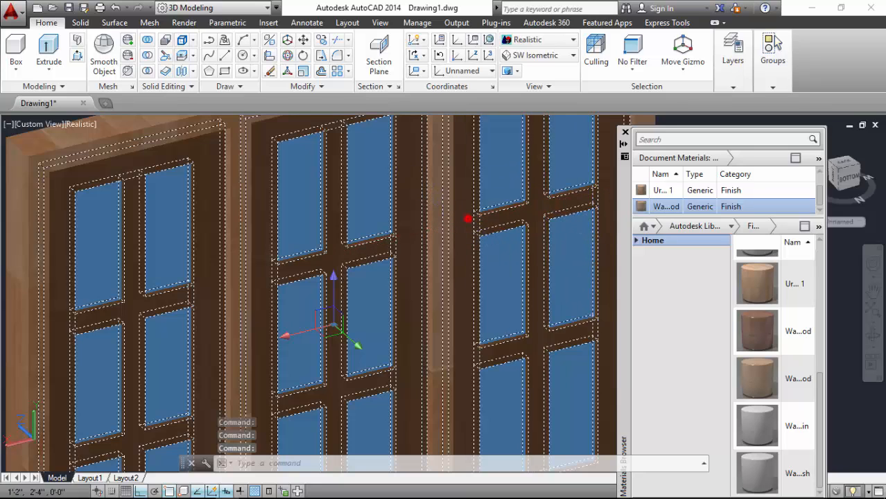
pyautogui.scroll(-3, 467, 218)
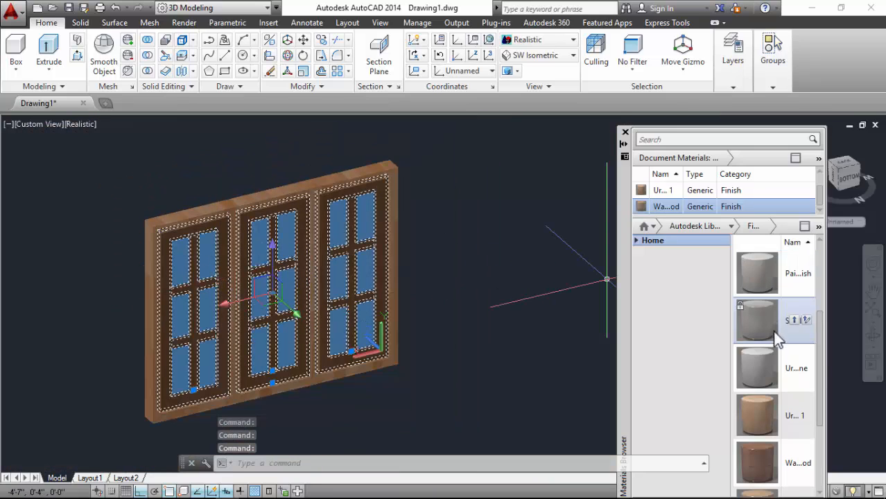
pyautogui.click(793, 293)
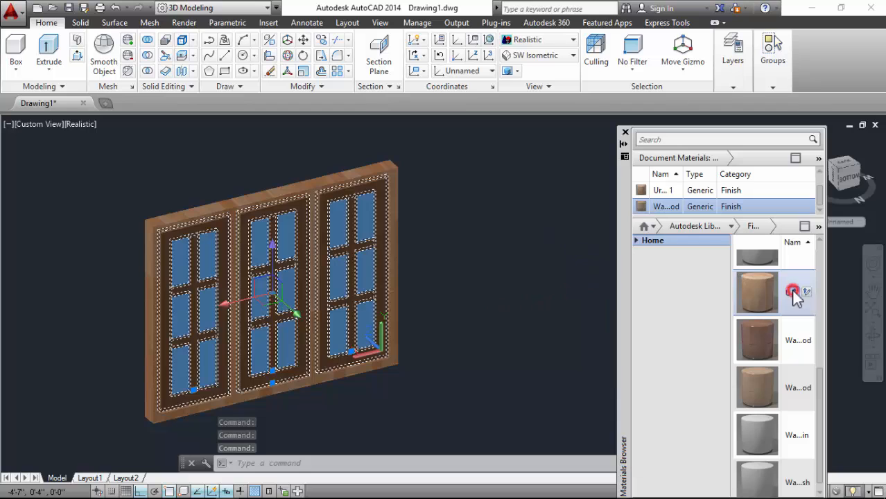
# - Select the glass panes in all three bays and assign them the dark "Ti...ue" material from the Glass category
pyautogui.scroll(5, 204, 270)
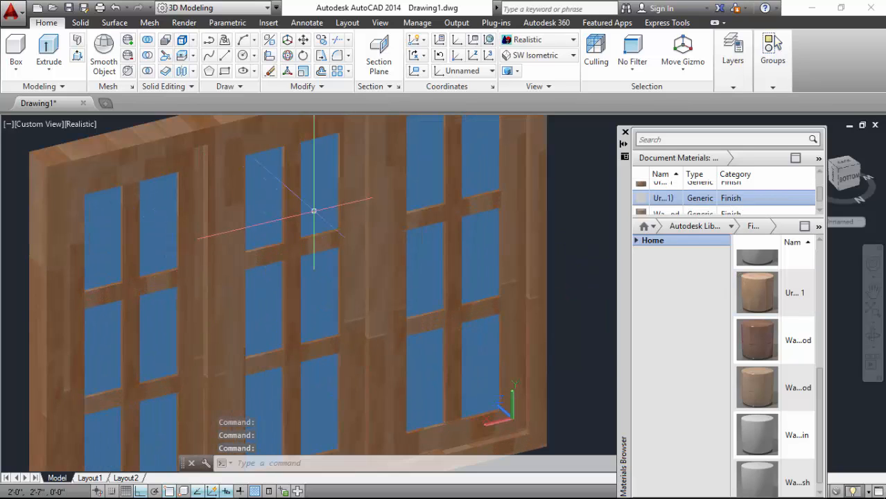
pyautogui.scroll(-3, 315, 211)
pyautogui.scroll(6, 231, 258)
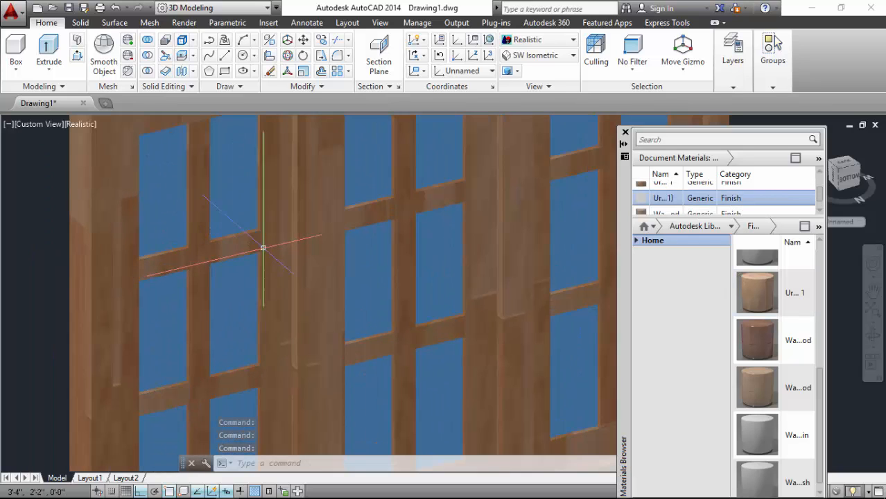
pyautogui.scroll(-3, 264, 253)
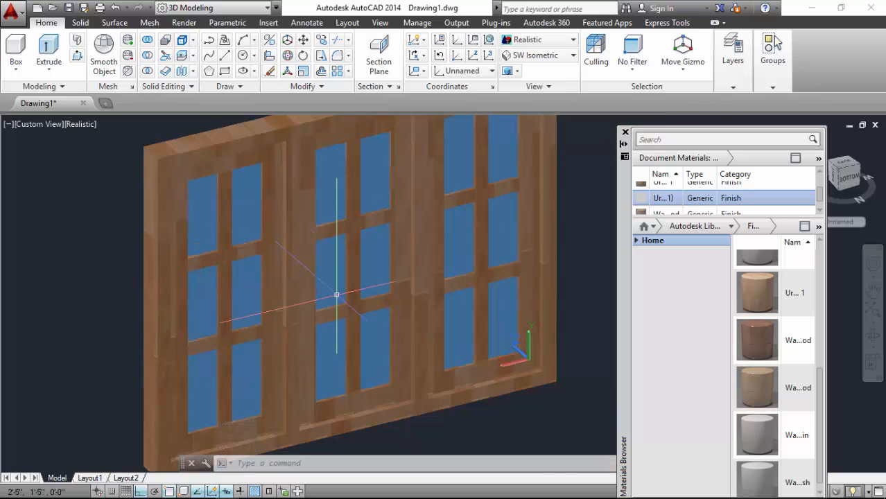
pyautogui.scroll(-2, 340, 298)
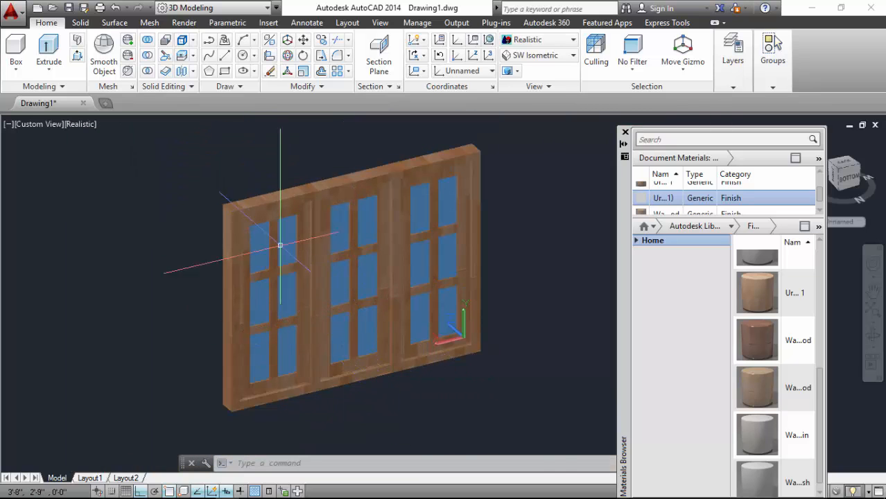
pyautogui.scroll(5, 283, 235)
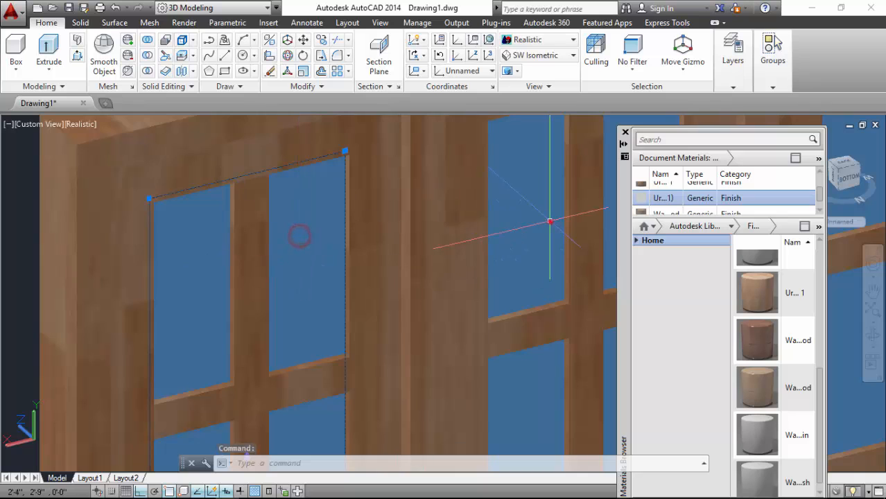
pyautogui.scroll(-4, 305, 222)
pyautogui.scroll(4, 472, 205)
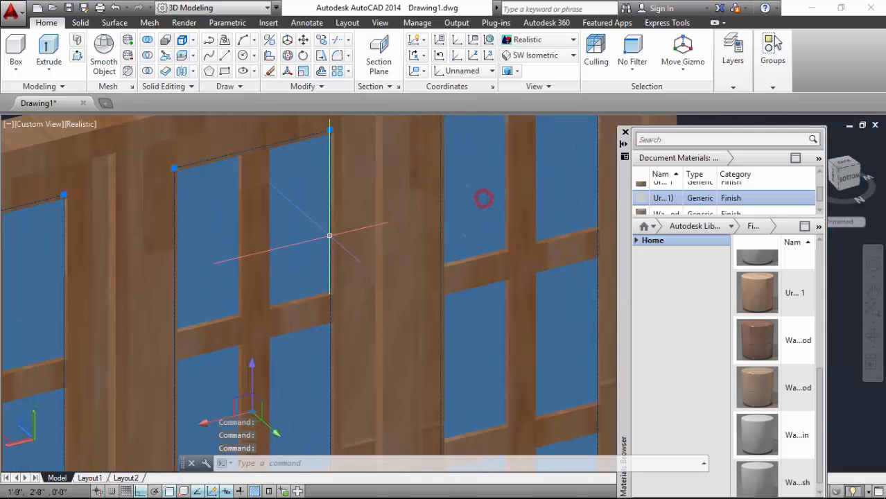
pyautogui.scroll(-4, 481, 200)
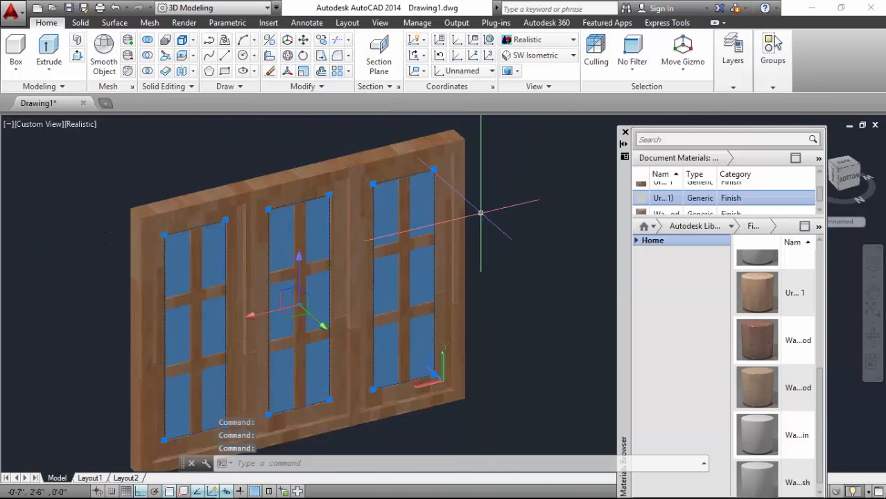
pyautogui.click(729, 227)
pyautogui.click(663, 305)
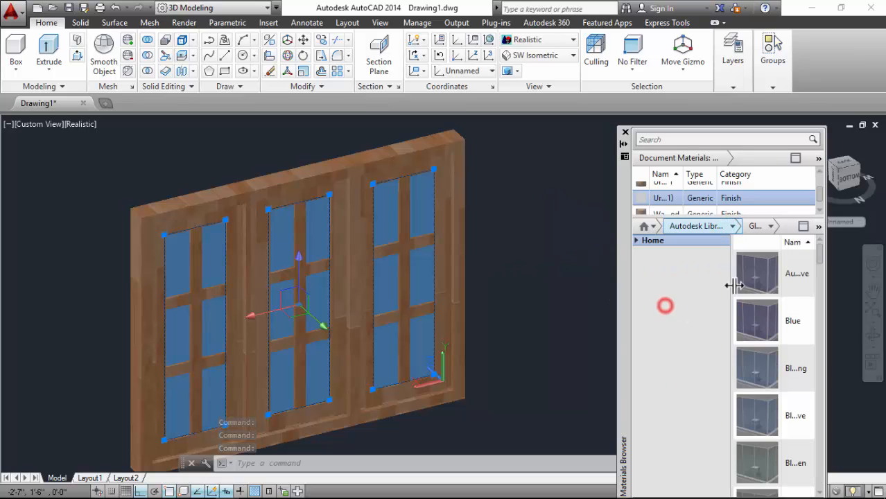
pyautogui.scroll(-15, 774, 382)
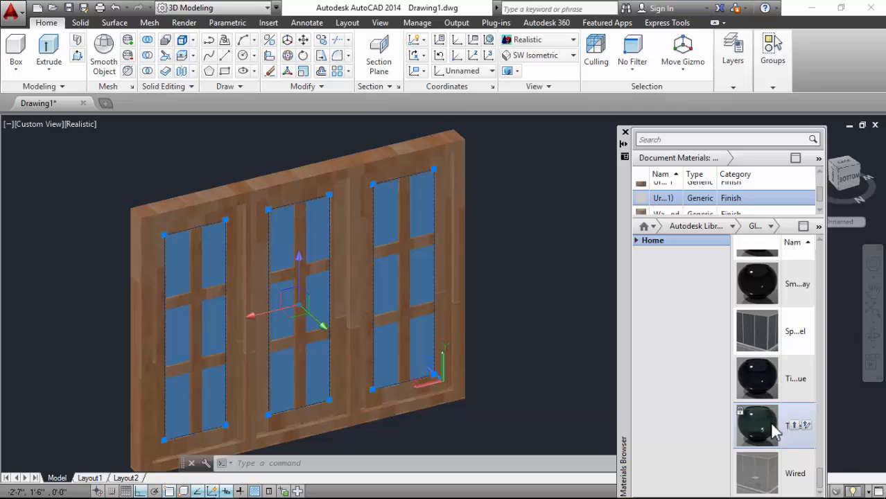
pyautogui.click(796, 378)
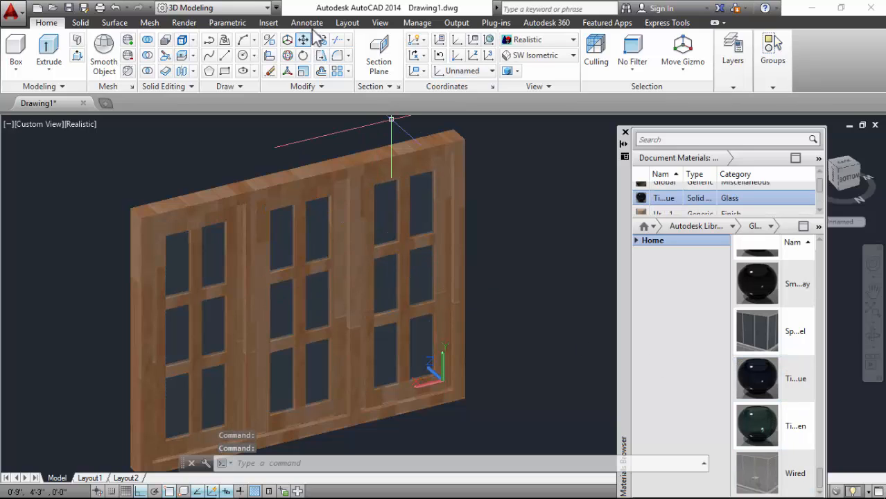
# - Render the current view of the window with the Medium preset and close the finished render
pyautogui.click(183, 22)
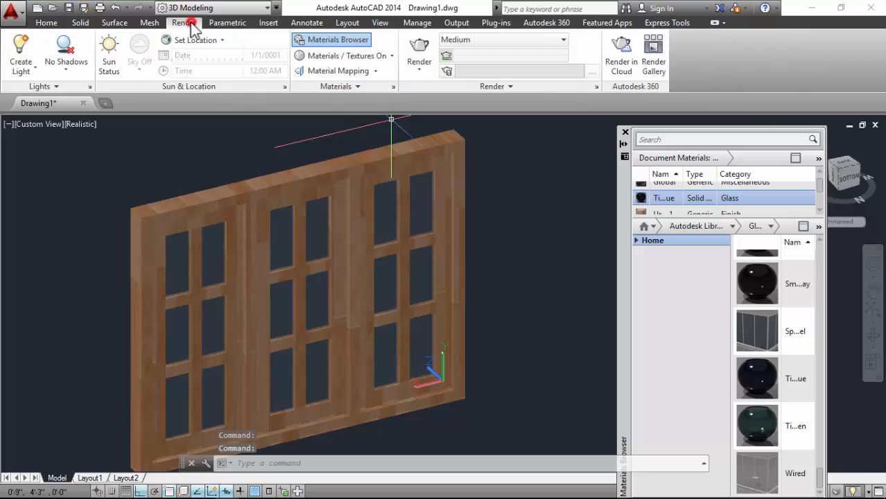
pyautogui.click(419, 59)
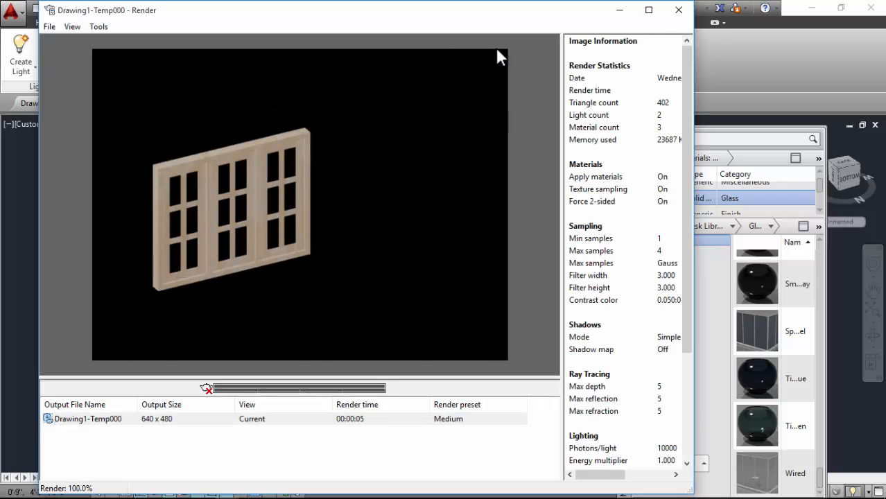
pyautogui.click(680, 11)
# - Show the Wood category of the Autodesk Library in the Materials Browser
pyautogui.scroll(5, 363, 222)
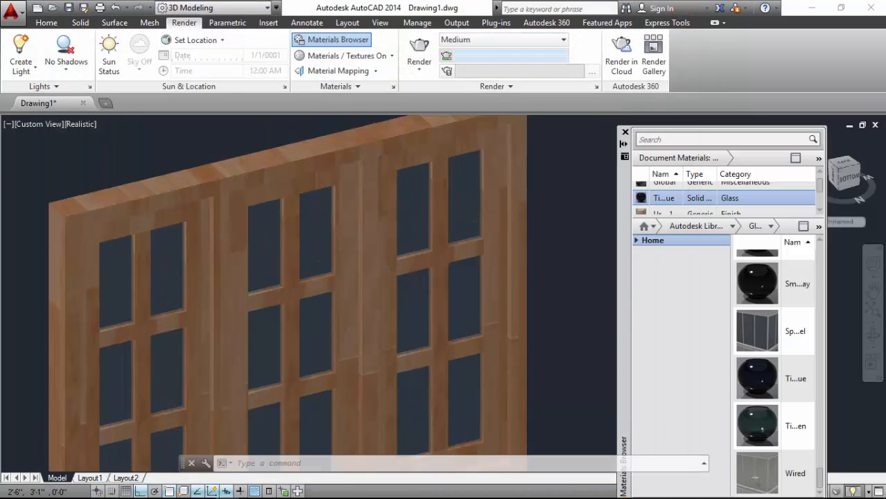
pyautogui.scroll(-2, 157, 119)
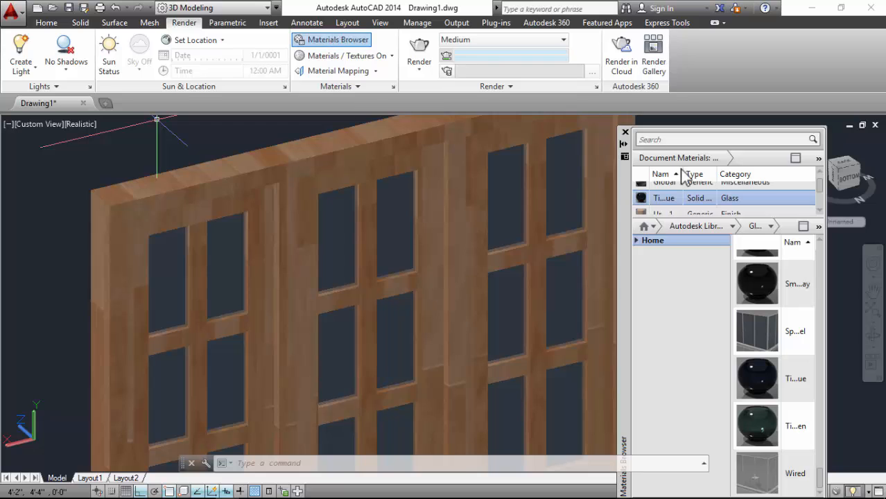
pyautogui.click(734, 226)
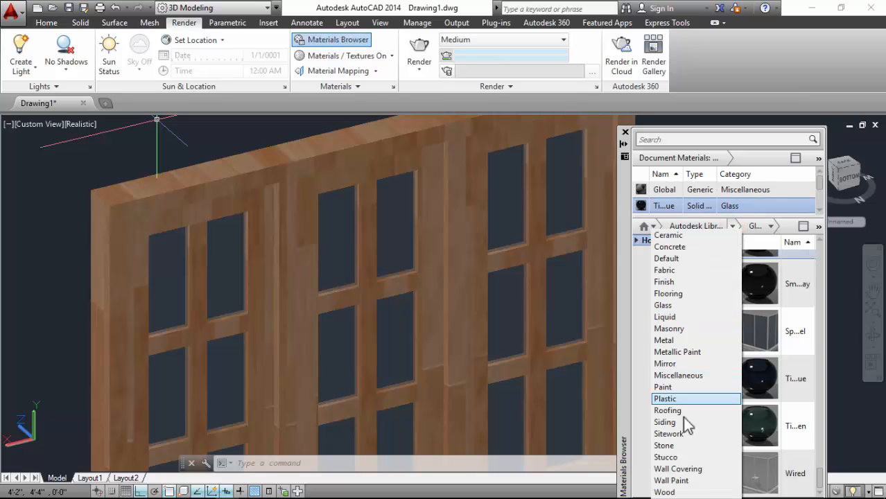
pyautogui.click(667, 491)
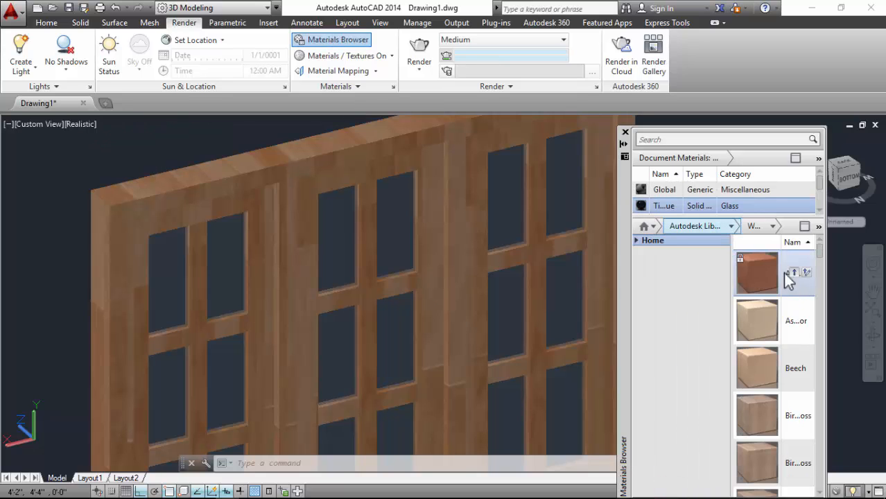
# - Select the outer window frame and assign it the light "Ch...ss" wood material listed just below "Ch...se"
pyautogui.click(250, 175)
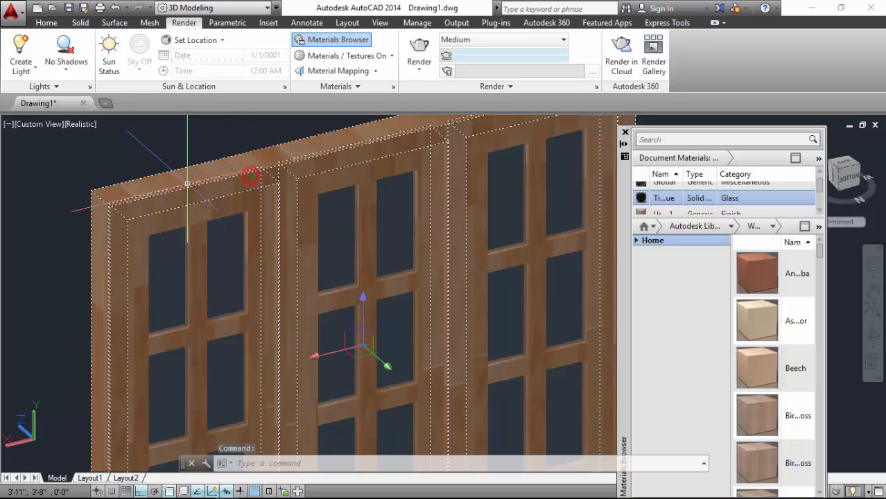
pyautogui.scroll(-2, 188, 181)
pyautogui.scroll(5, 240, 273)
pyautogui.scroll(-3, 199, 270)
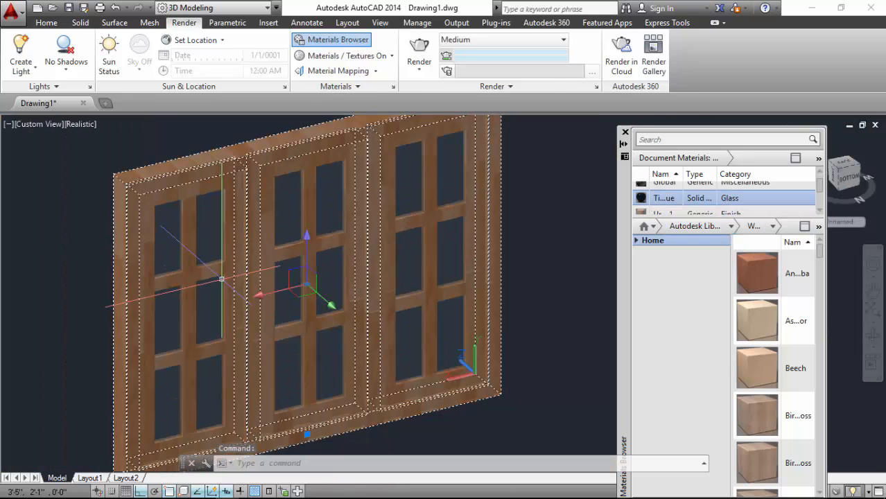
pyautogui.scroll(3, 336, 237)
pyautogui.scroll(-2, 590, 323)
pyautogui.scroll(-5, 761, 355)
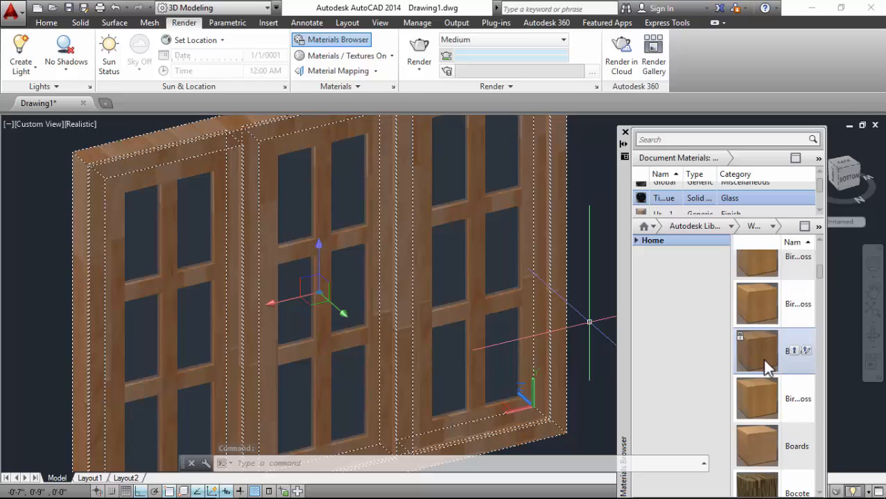
pyautogui.scroll(2, 776, 351)
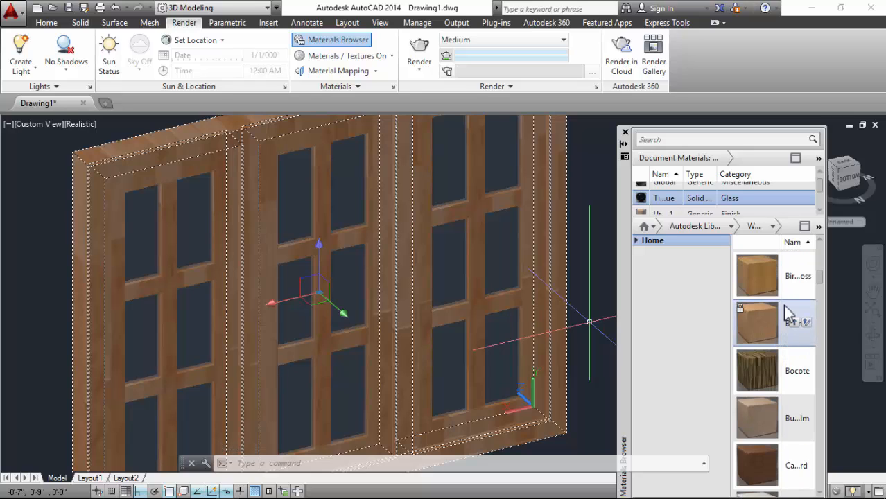
pyautogui.scroll(-3, 790, 316)
pyautogui.scroll(-3, 791, 305)
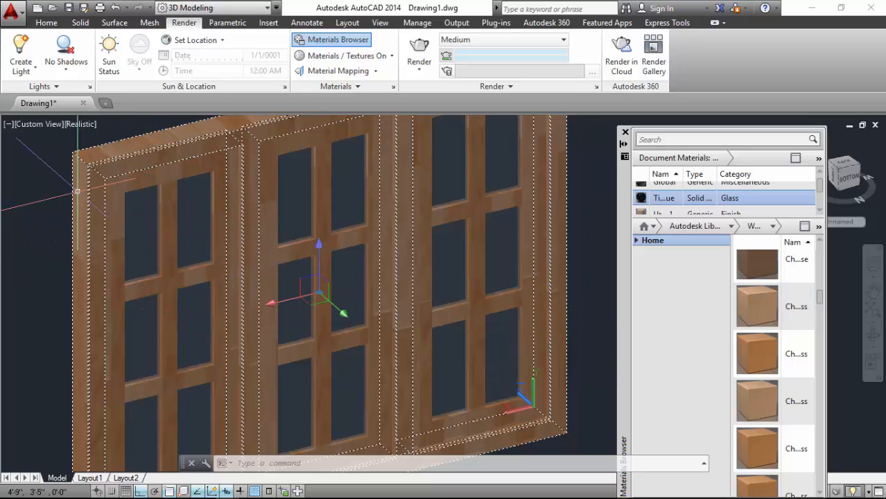
pyautogui.scroll(-2, 216, 367)
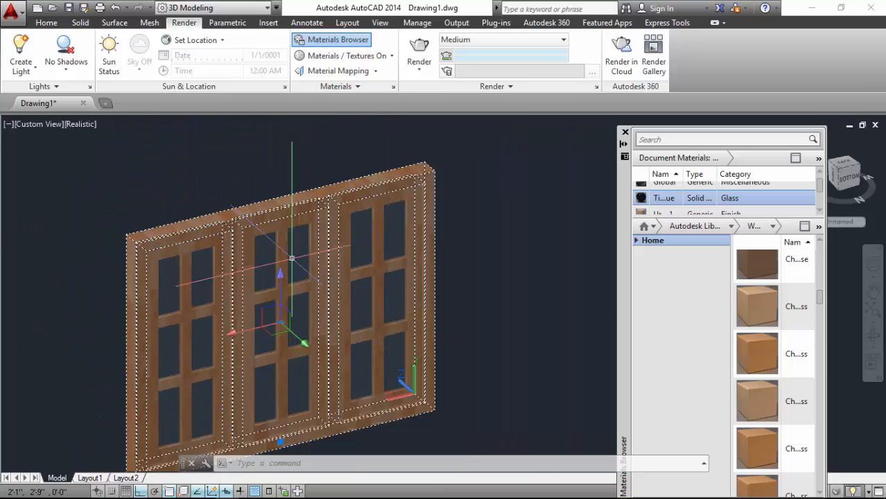
pyautogui.moveTo(812, 357)
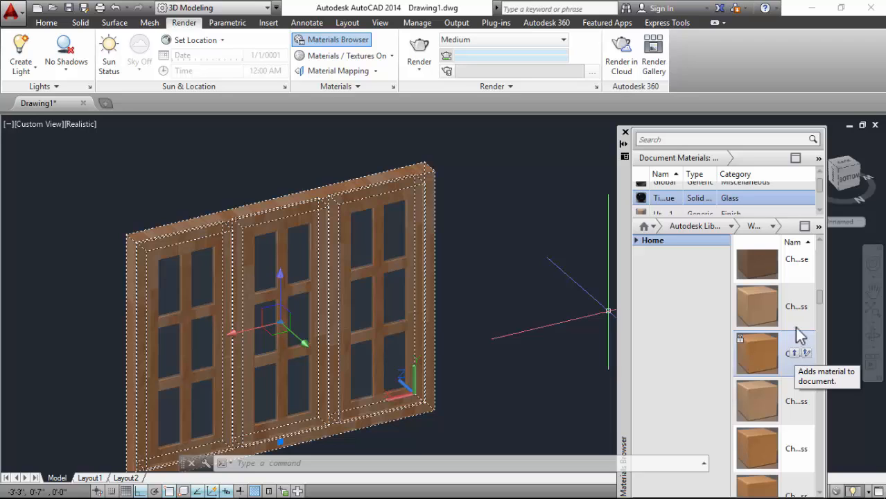
pyautogui.click(796, 305)
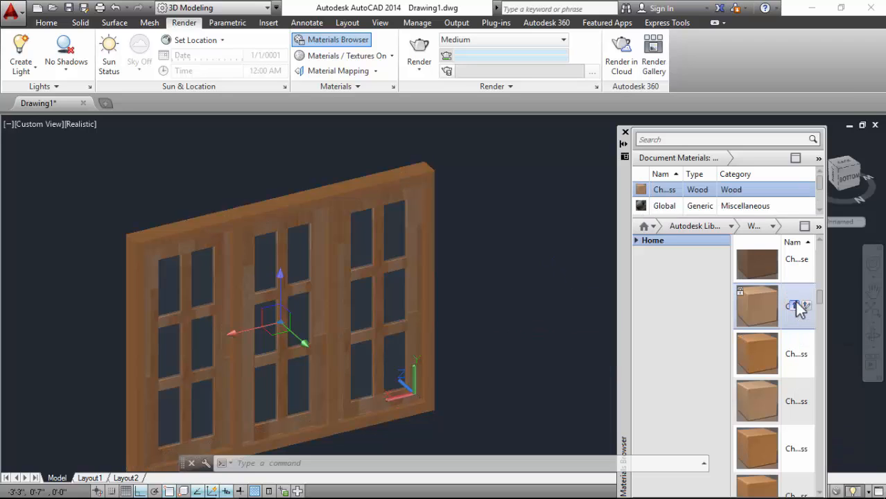
# - Select the outer window frame and assign it the light "Re...ak" wood material listed just below "Re...ch"
pyautogui.scroll(5, 261, 212)
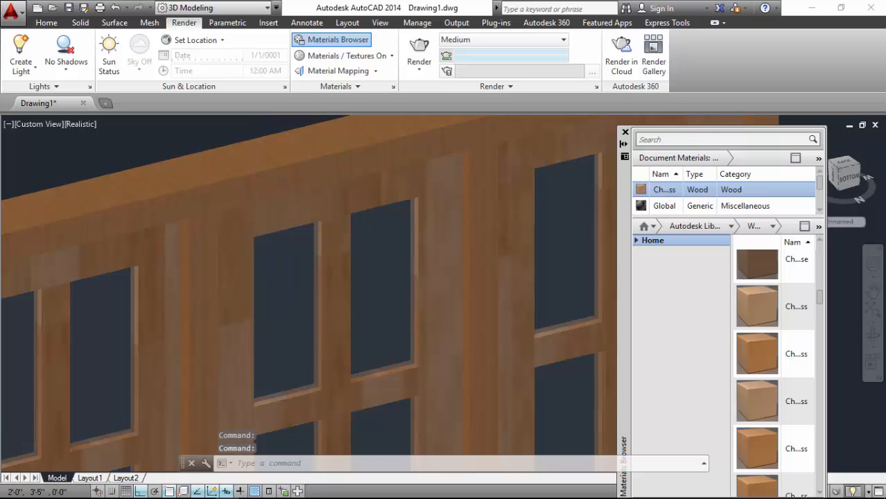
pyautogui.scroll(-6, 307, 163)
pyautogui.click(283, 188)
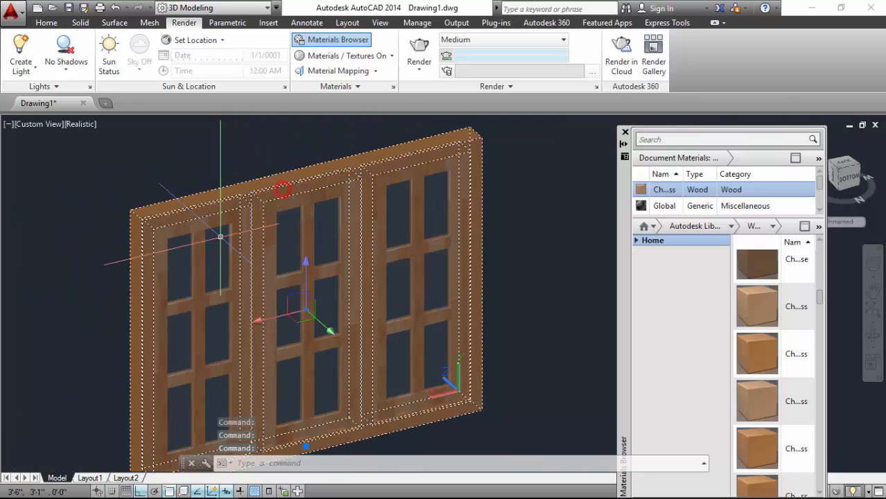
pyautogui.scroll(3, 417, 250)
pyautogui.scroll(-1, 604, 287)
pyautogui.scroll(-3, 768, 392)
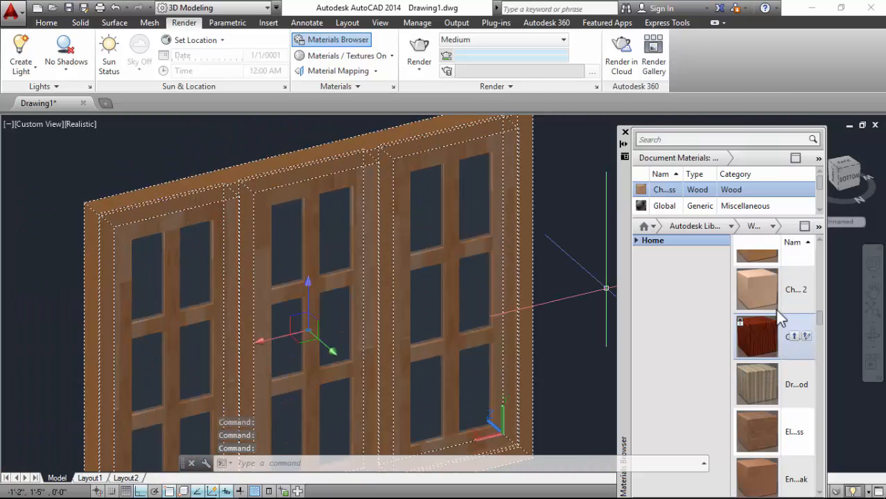
pyautogui.scroll(-6, 783, 320)
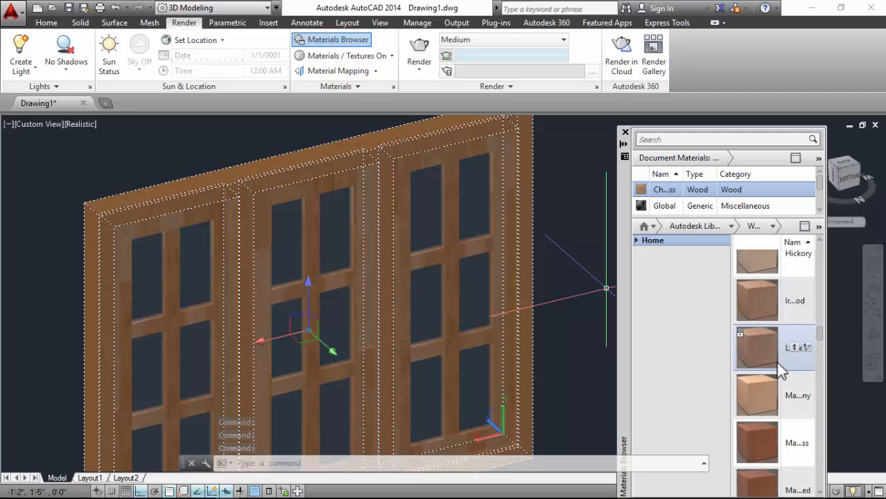
pyautogui.scroll(-5, 782, 386)
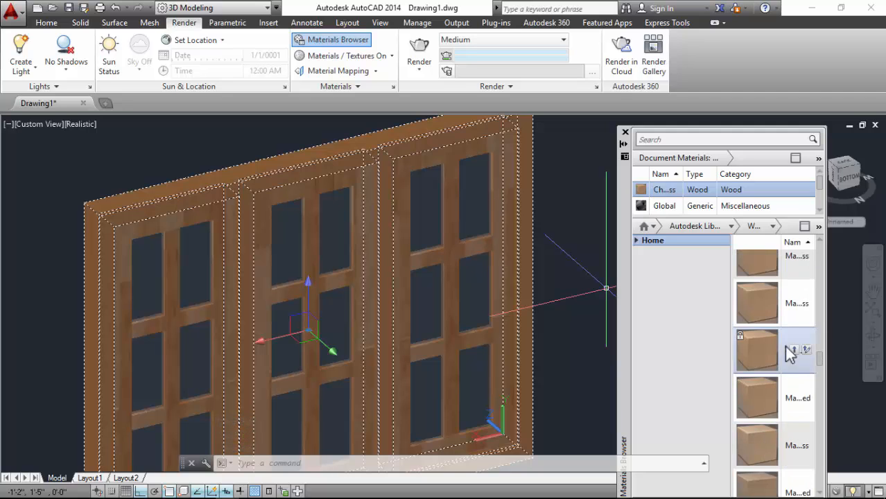
pyautogui.scroll(-8, 781, 386)
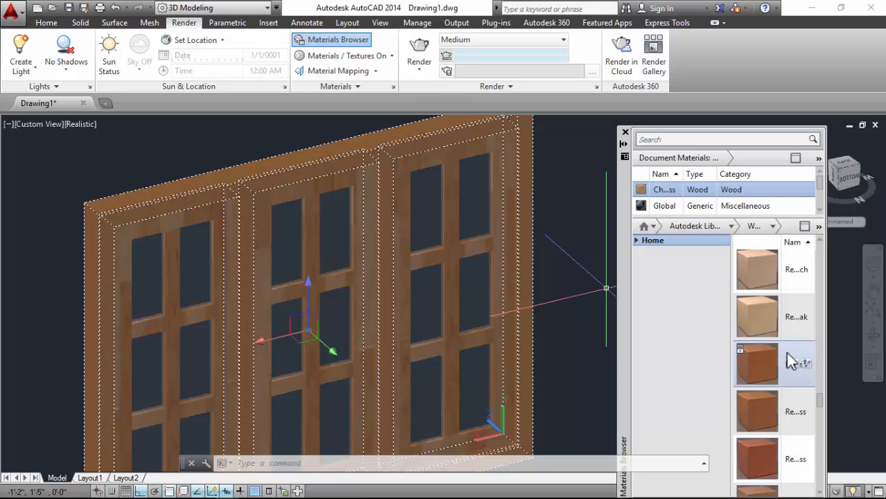
pyautogui.click(794, 317)
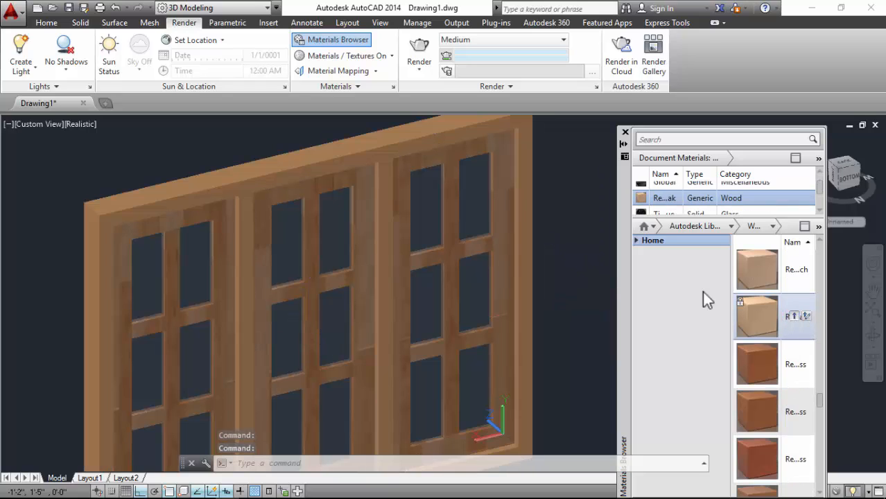
pyautogui.scroll(5, 243, 148)
pyautogui.scroll(-5, 255, 162)
pyautogui.scroll(7, 246, 194)
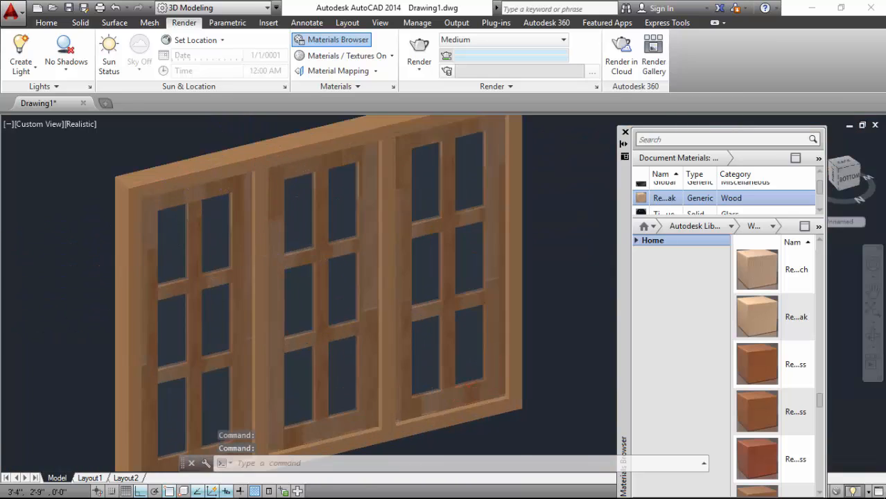
pyautogui.click(247, 212)
pyautogui.scroll(-6, 247, 211)
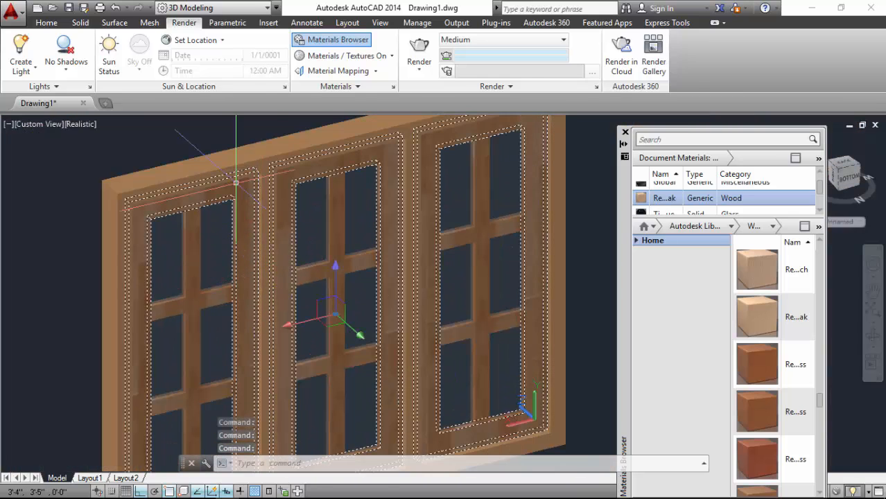
pyautogui.press('Escape')
# - Browse the Wood category and assign the reddish "An...ba" material at the start of the list to the outer window frame
pyautogui.scroll(-10, 753, 387)
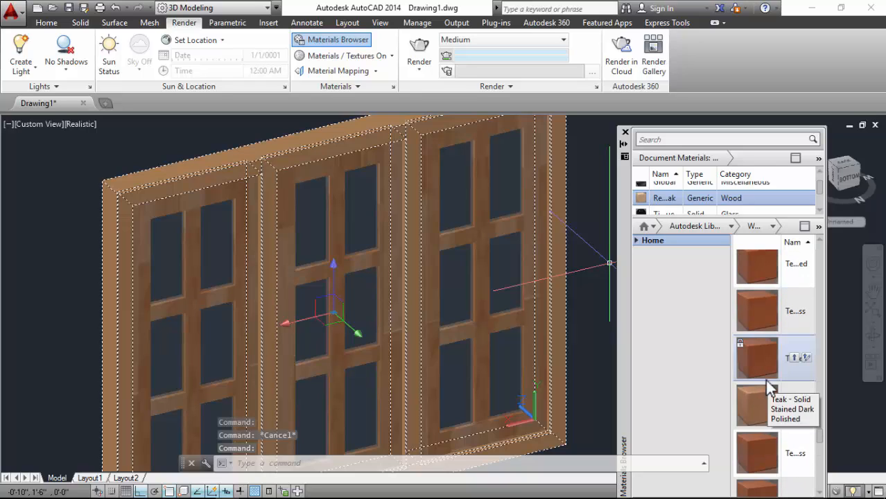
pyautogui.scroll(-10, 766, 412)
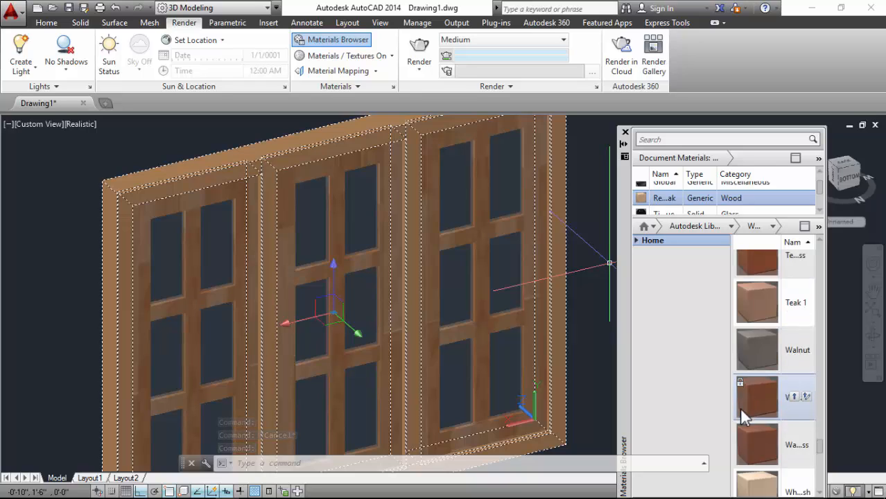
pyautogui.scroll(10, 762, 427)
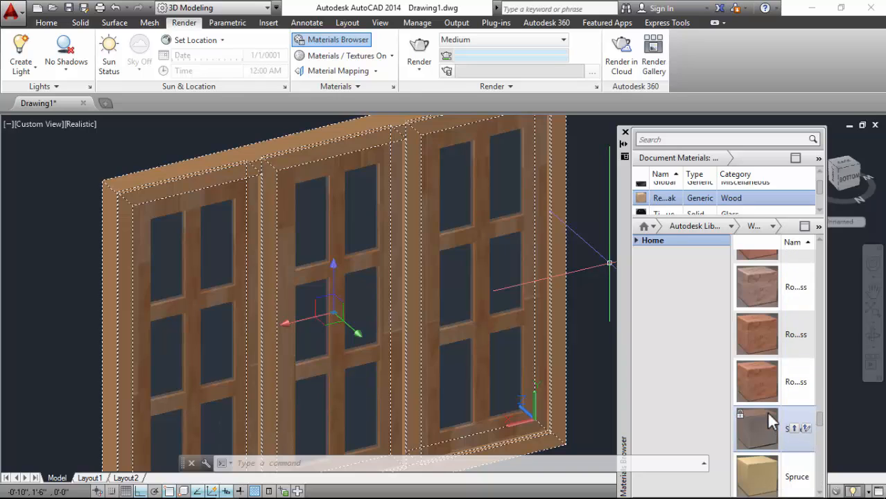
pyautogui.scroll(8, 767, 410)
pyautogui.scroll(6, 768, 408)
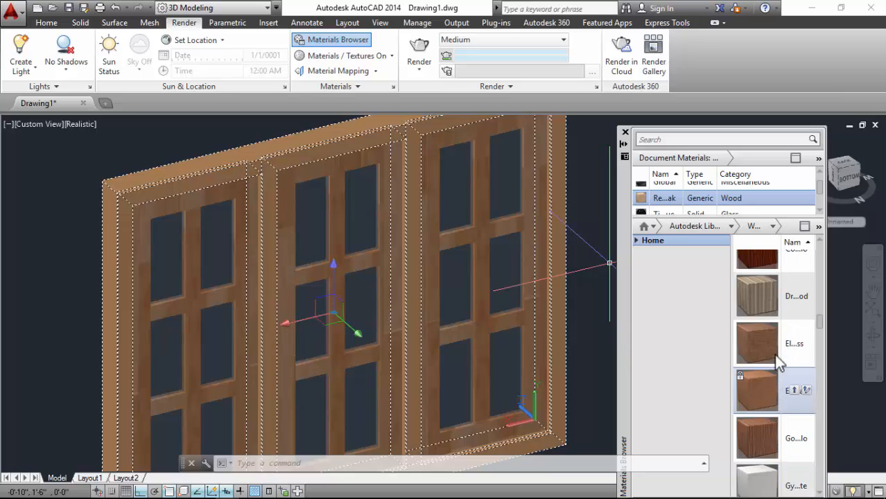
pyautogui.scroll(2, 763, 388)
pyautogui.scroll(8, 766, 409)
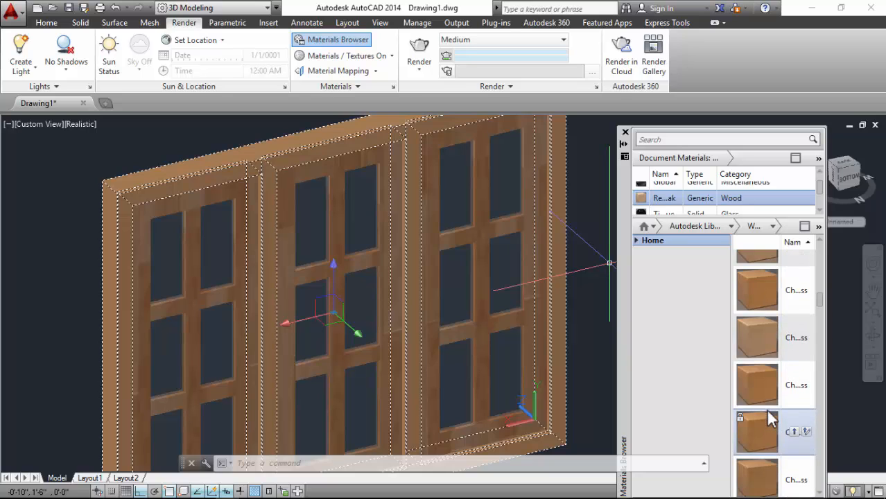
pyautogui.scroll(1, 768, 387)
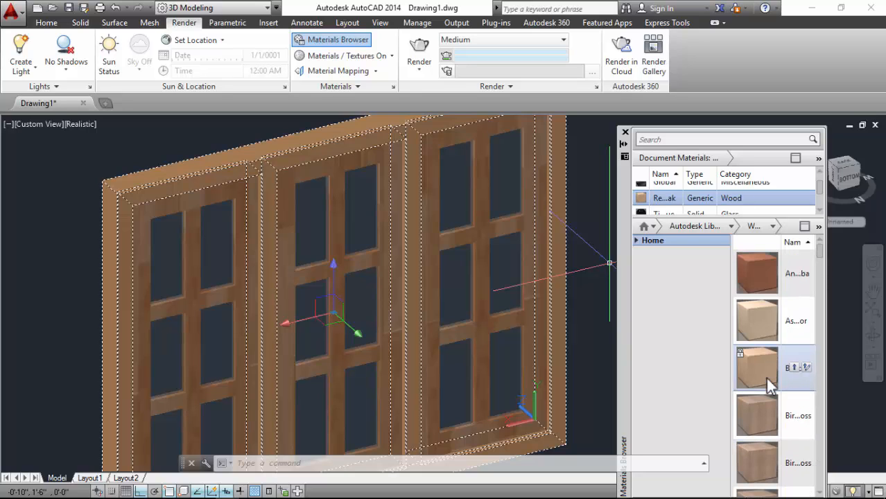
pyautogui.click(794, 273)
# - Select the outer window frame again and assign it the dark brown "Ch...ht" wood material listed just below "Cherry"
pyautogui.scroll(5, 270, 161)
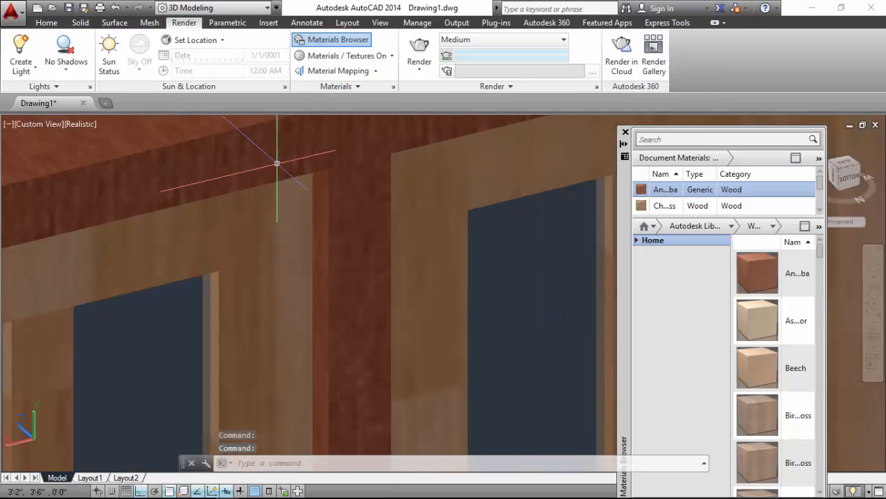
pyautogui.scroll(-5, 277, 163)
pyautogui.click(306, 148)
pyautogui.scroll(-3, 763, 364)
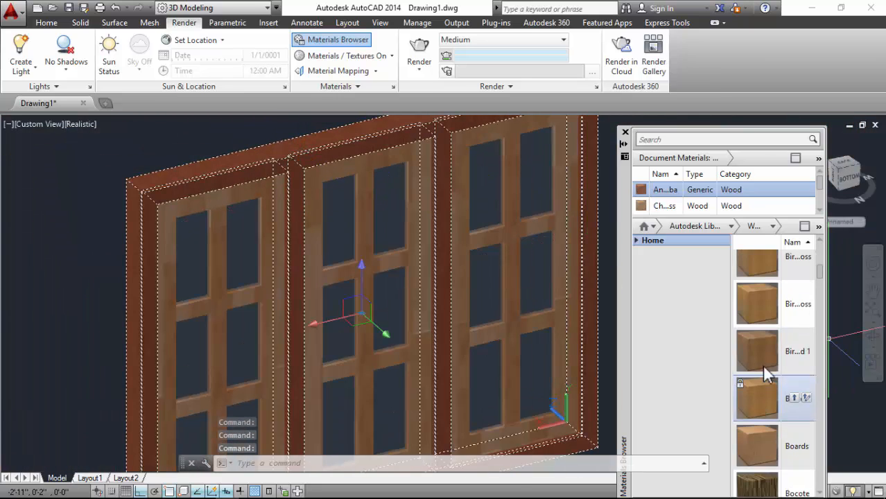
pyautogui.scroll(-5, 765, 371)
pyautogui.scroll(3, 769, 347)
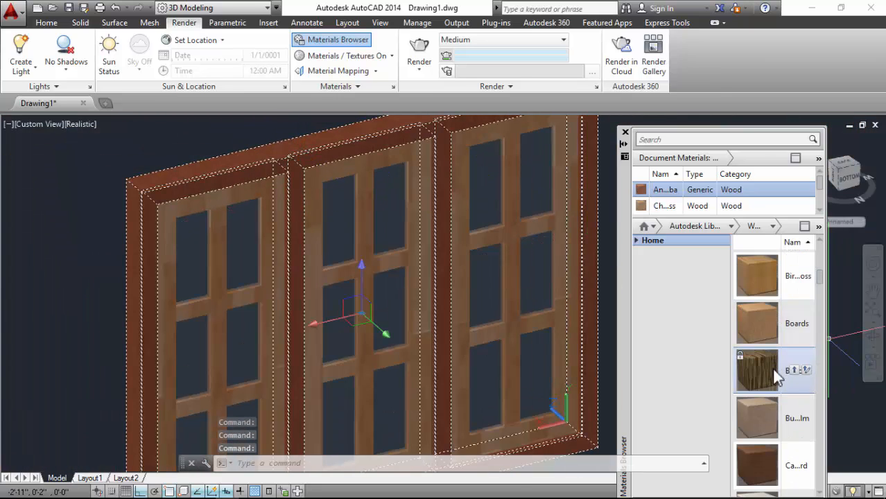
pyautogui.scroll(-5, 775, 378)
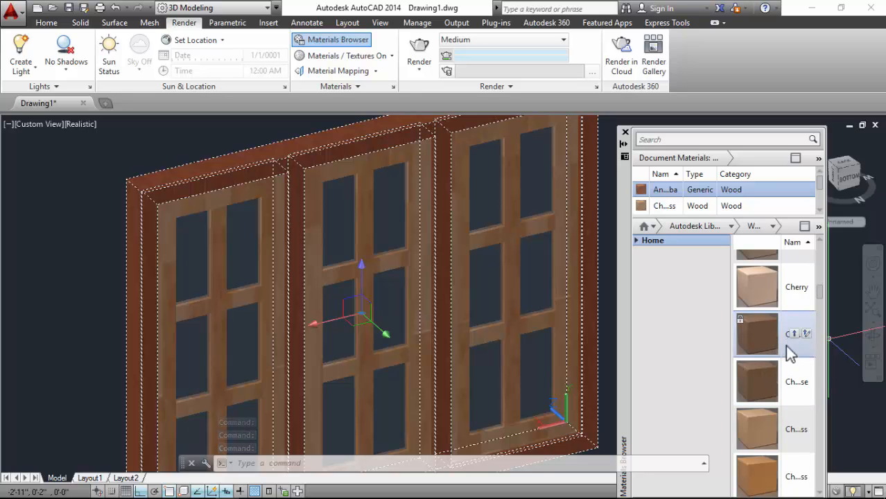
pyautogui.click(785, 340)
# - Select the sash frames and muntins in all three bays and assign them the "En...ak" wood material
pyautogui.scroll(5, 244, 159)
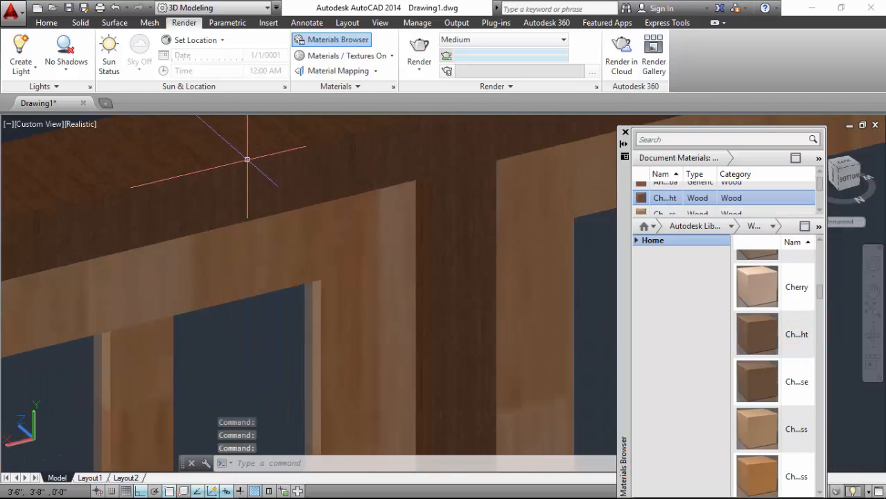
pyautogui.scroll(-6, 267, 167)
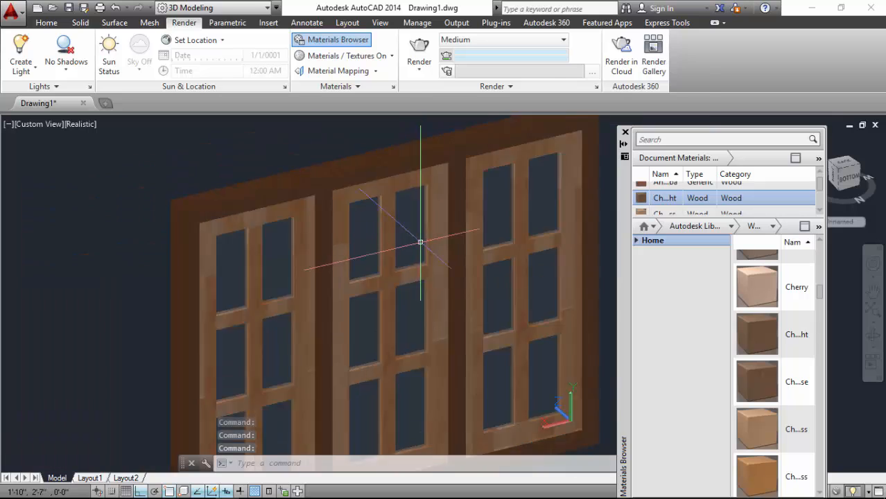
pyautogui.scroll(-3, 420, 242)
pyautogui.scroll(6, 306, 241)
pyautogui.click(331, 219)
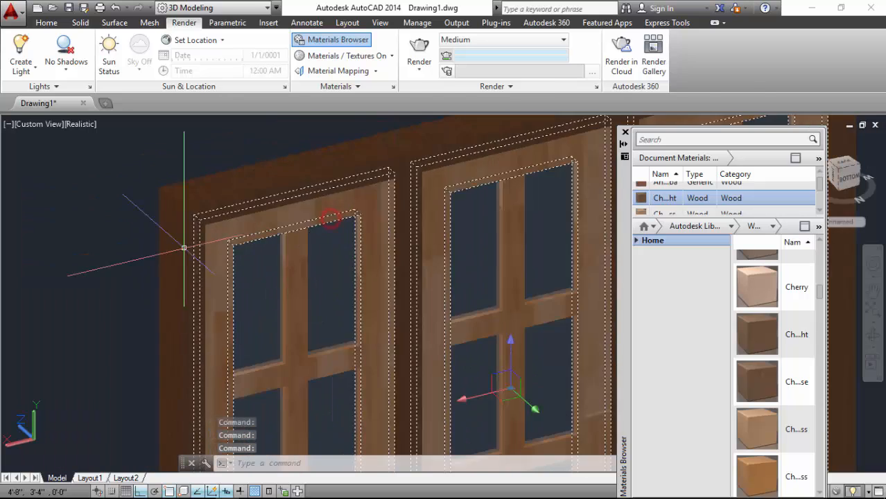
pyautogui.scroll(-4, 183, 248)
pyautogui.scroll(5, 409, 194)
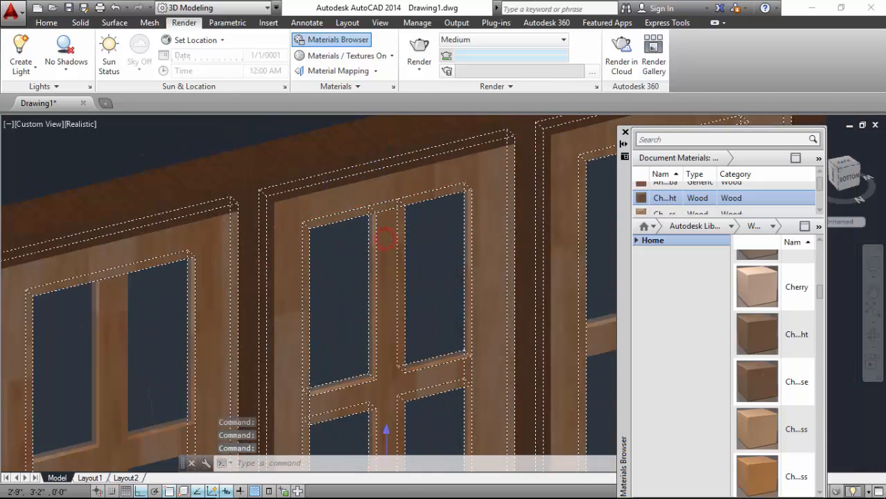
pyautogui.scroll(-5, 386, 238)
pyautogui.scroll(5, 439, 257)
pyautogui.scroll(-6, 336, 208)
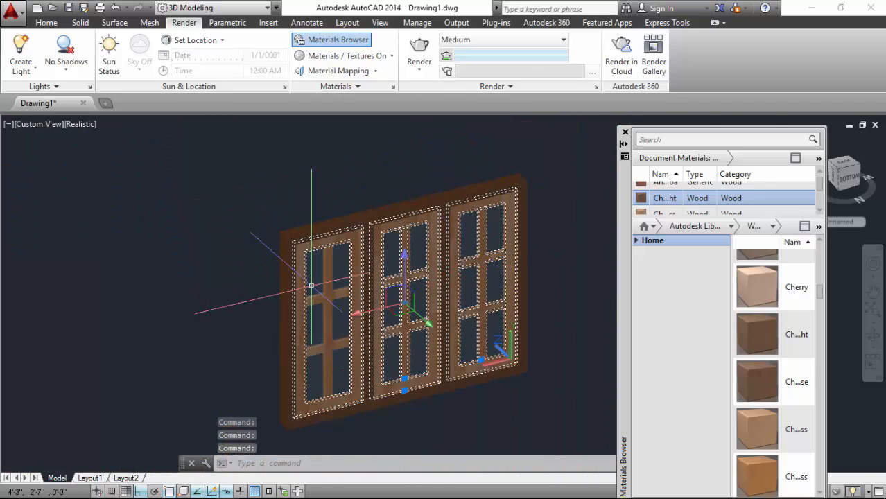
pyautogui.scroll(5, 311, 285)
pyautogui.scroll(-2, 777, 410)
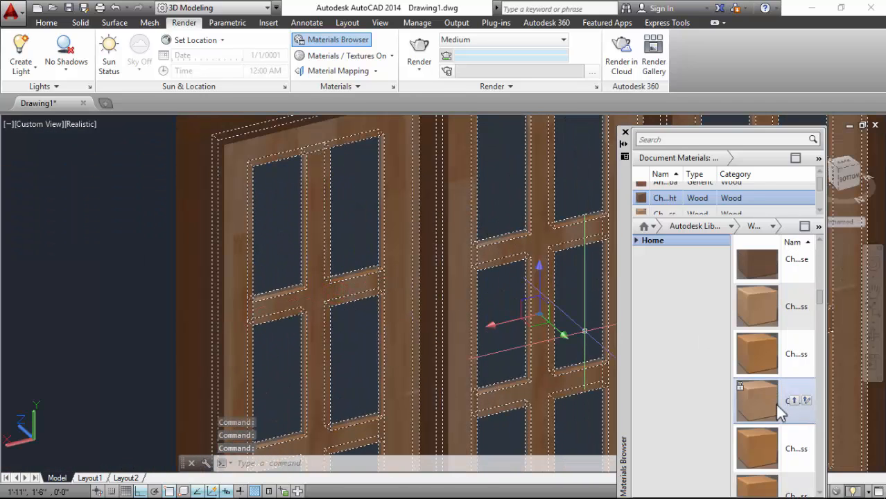
pyautogui.scroll(-1, 777, 409)
pyautogui.scroll(-3, 777, 401)
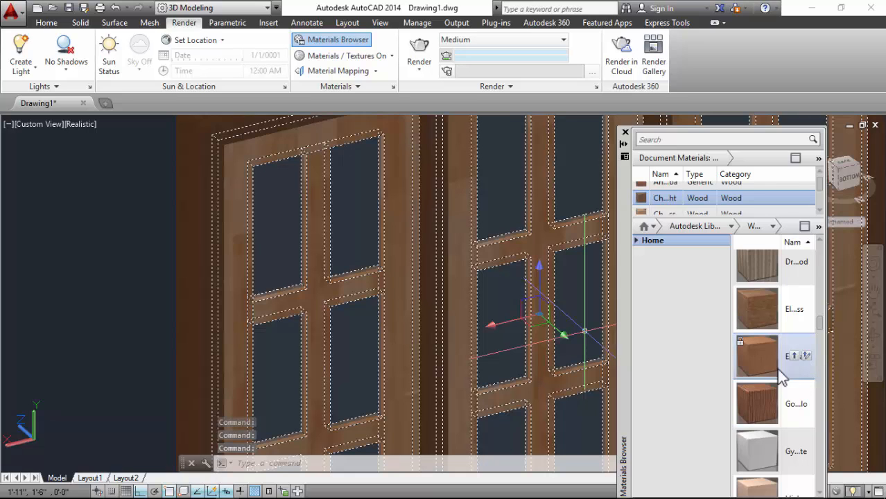
pyautogui.click(793, 356)
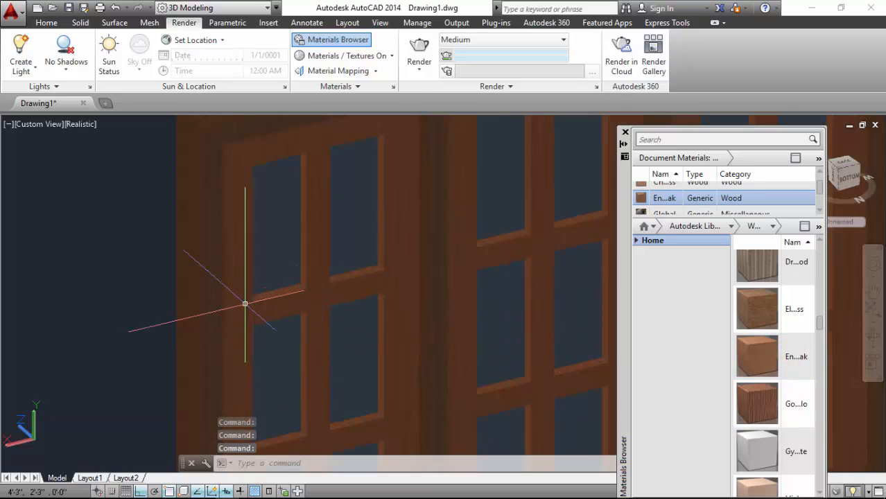
# - Select the outer window frame and assign it the same "En...ak" wood material as the sashes, then clear the selection
pyautogui.scroll(-5, 242, 306)
pyautogui.scroll(3, 332, 247)
pyautogui.scroll(-1, 322, 252)
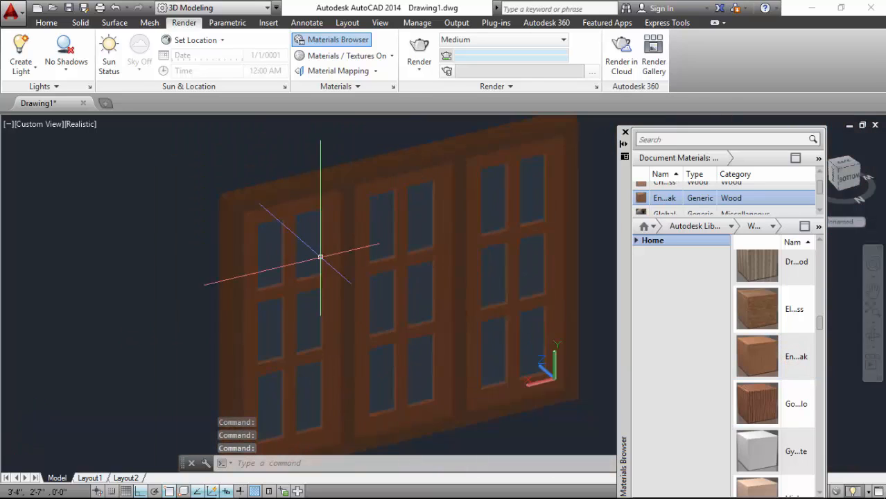
pyautogui.scroll(4, 351, 222)
pyautogui.scroll(-5, 352, 278)
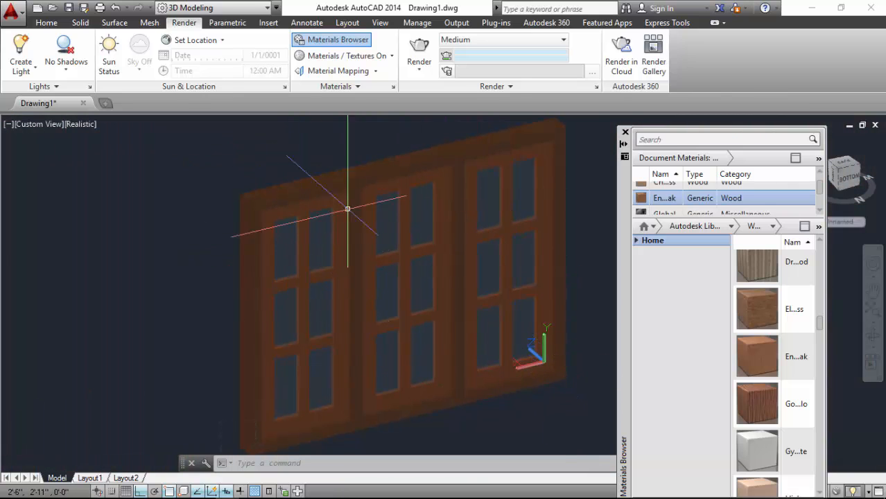
pyautogui.click(388, 160)
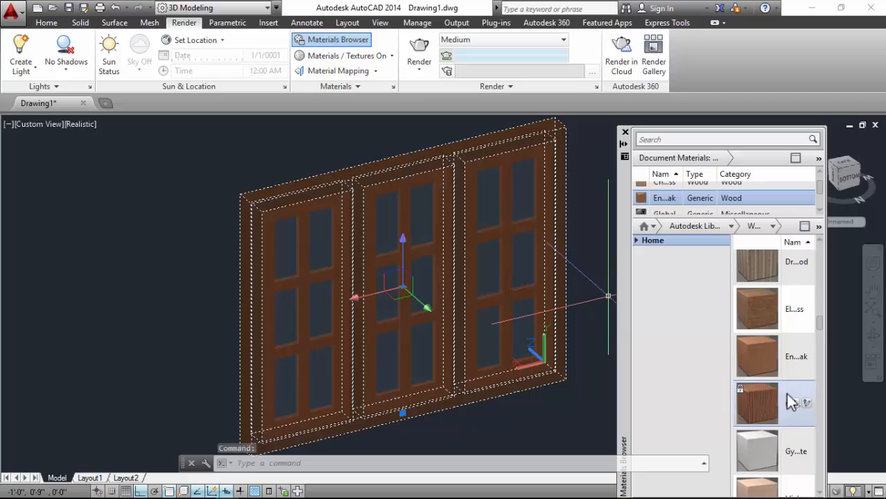
pyautogui.click(796, 358)
pyautogui.press('Escape')
# - Select the glass panes in all three bays and open the Fabric category of the material library
pyautogui.scroll(3, 340, 207)
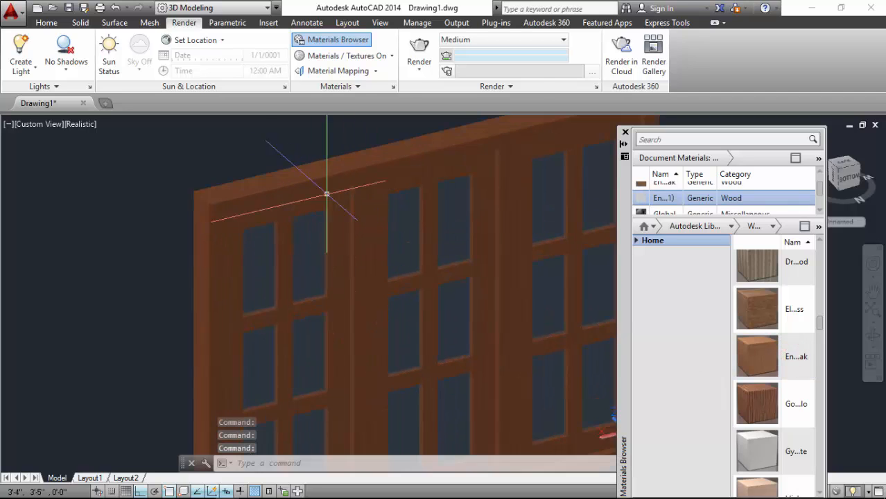
pyautogui.scroll(-4, 274, 195)
pyautogui.scroll(4, 305, 257)
pyautogui.scroll(2, 316, 291)
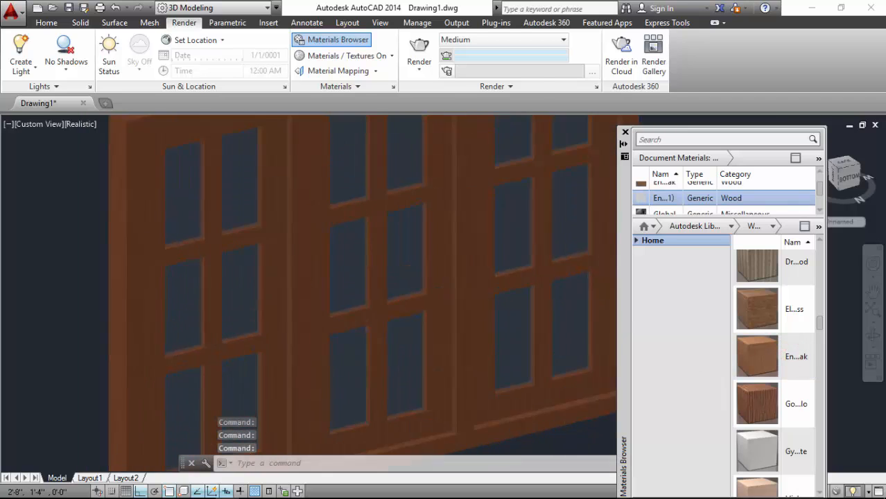
pyautogui.scroll(-4, 309, 270)
pyautogui.scroll(3, 293, 309)
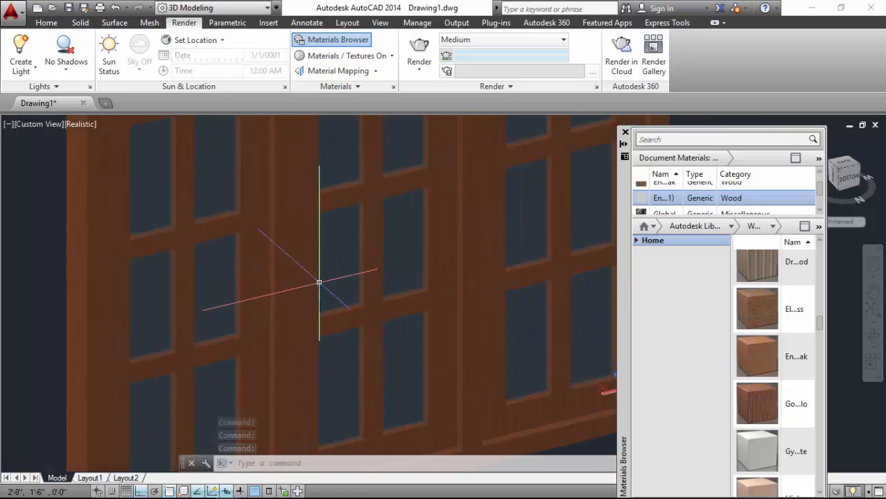
pyautogui.click(227, 281)
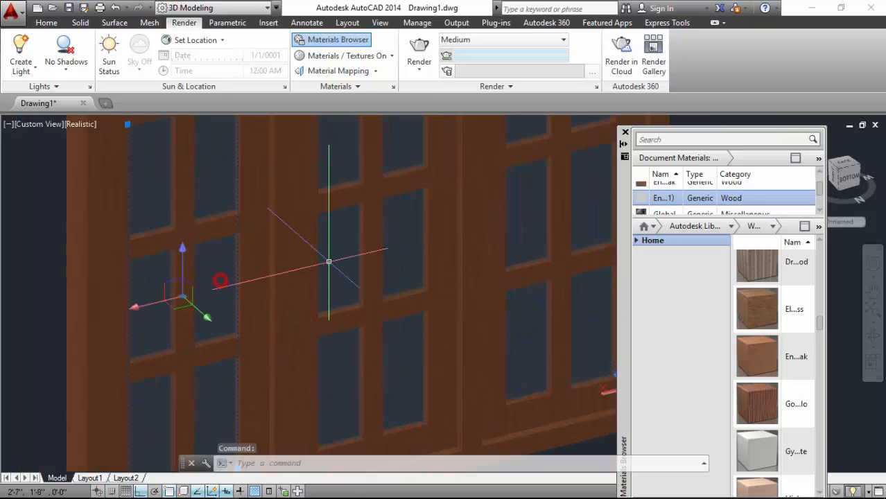
pyautogui.click(735, 227)
pyautogui.click(664, 270)
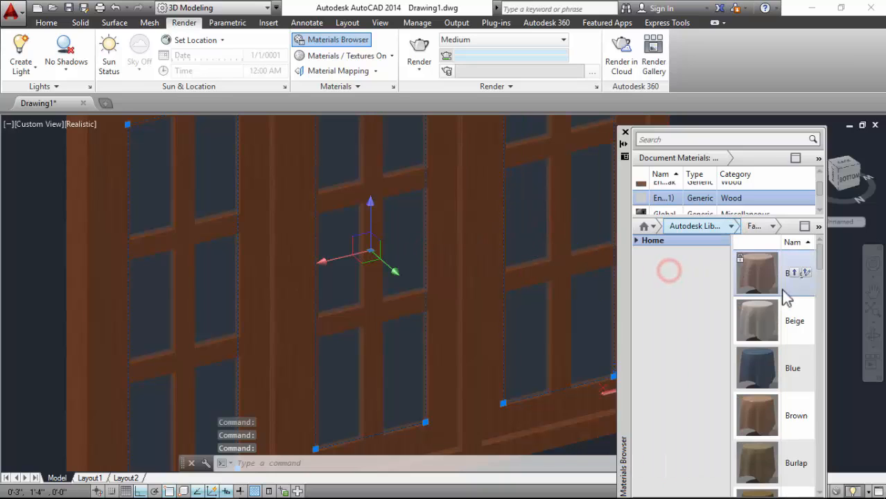
# - Switch the material library to the Finish category and assign the black "La...ck" material to the selected panes
pyautogui.click(734, 226)
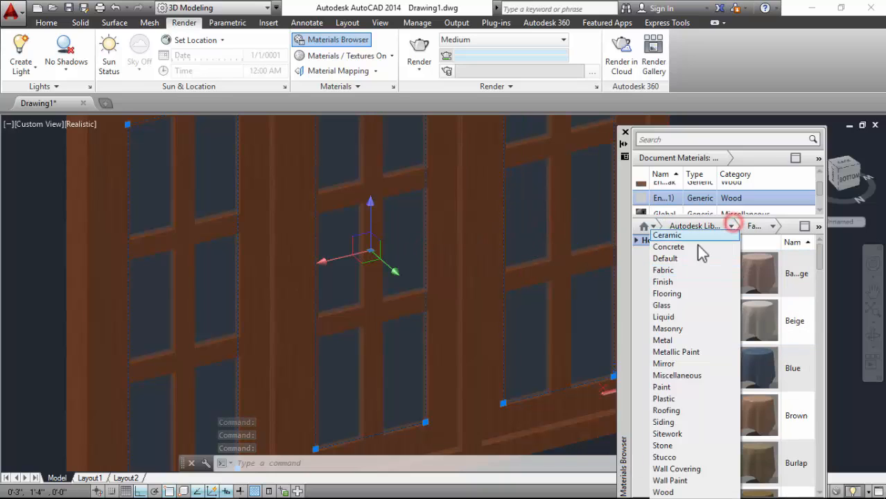
pyautogui.click(664, 281)
pyautogui.scroll(-5, 775, 326)
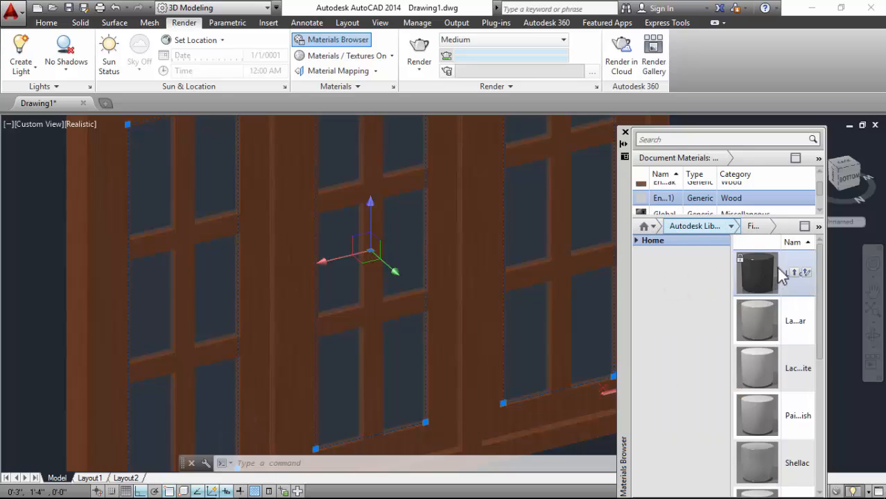
pyautogui.scroll(5, 794, 271)
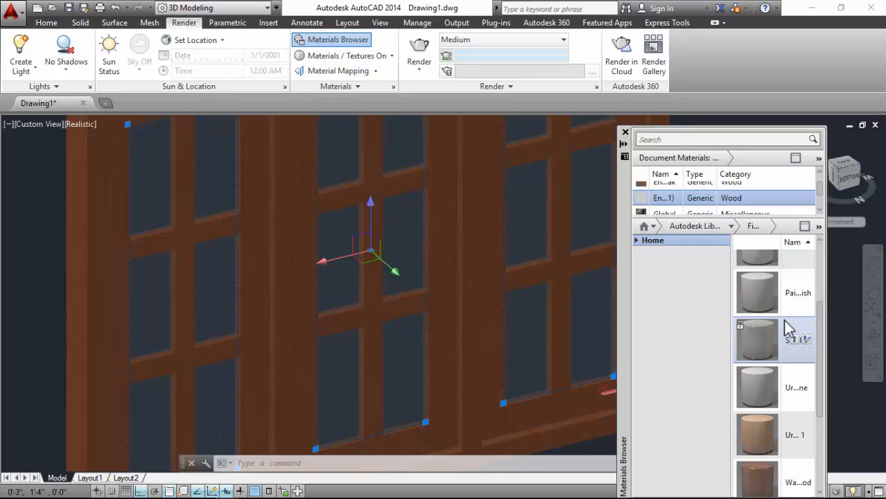
pyautogui.click(792, 273)
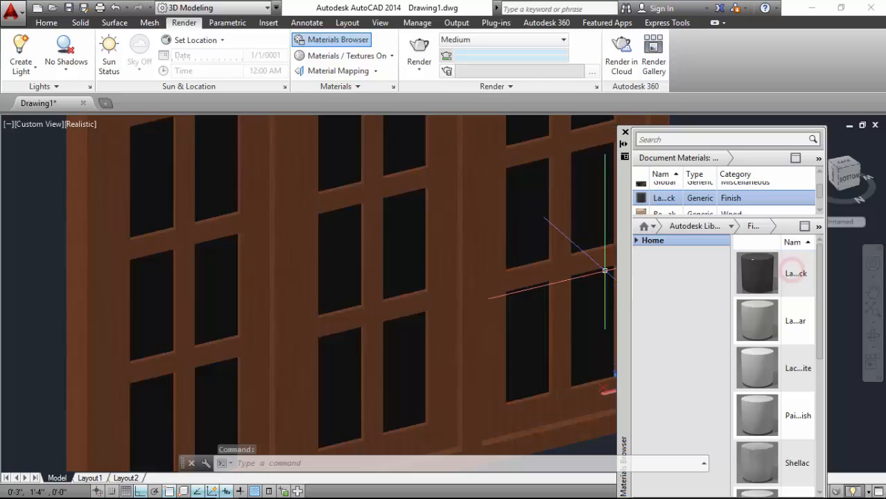
# - Render the window with the Medium preset to check the black panes, then close the render output
pyautogui.scroll(-5, 337, 308)
pyautogui.scroll(3, 343, 303)
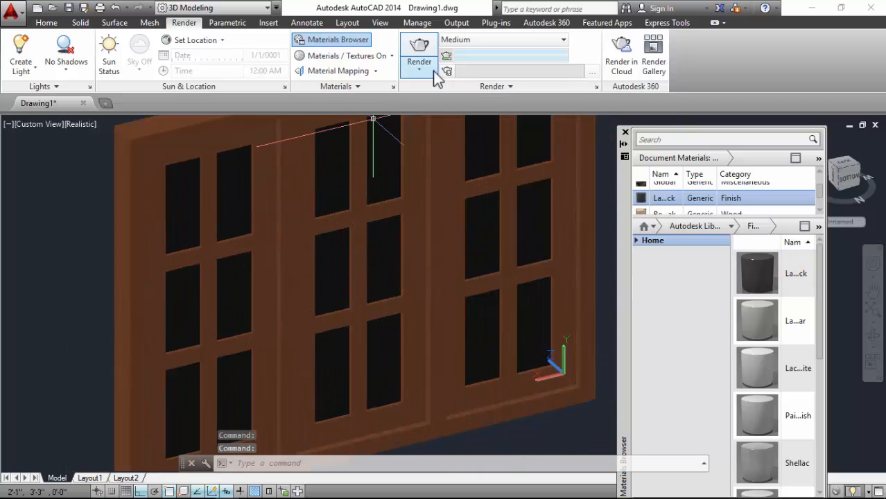
pyautogui.click(419, 50)
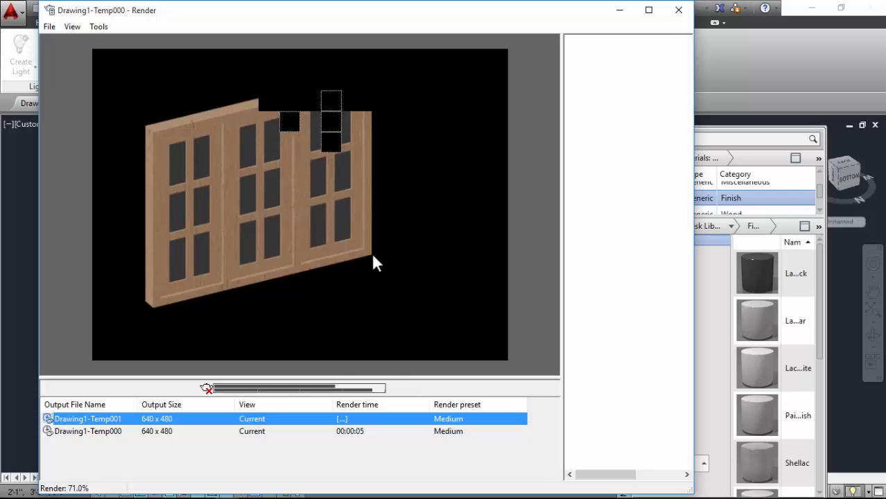
pyautogui.click(676, 10)
# - Select the panes in all three bays again and switch the material library from Finish to the Glass category
pyautogui.click(241, 206)
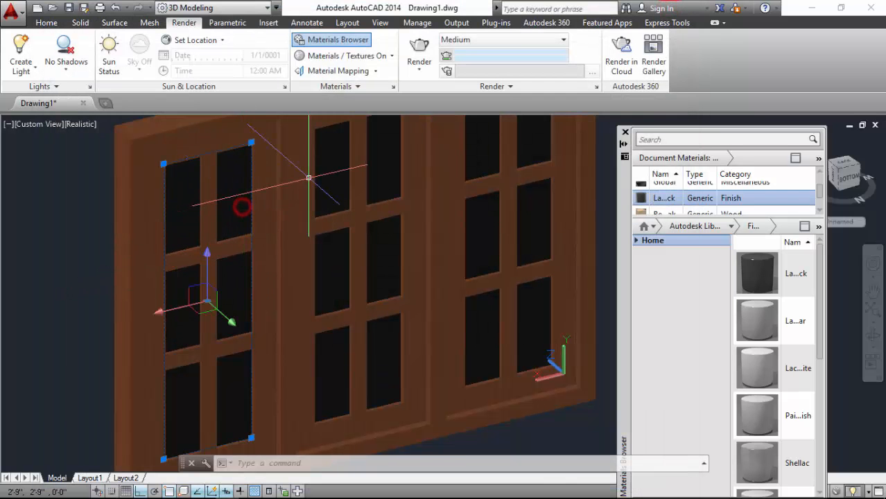
pyautogui.click(331, 163)
pyautogui.click(478, 154)
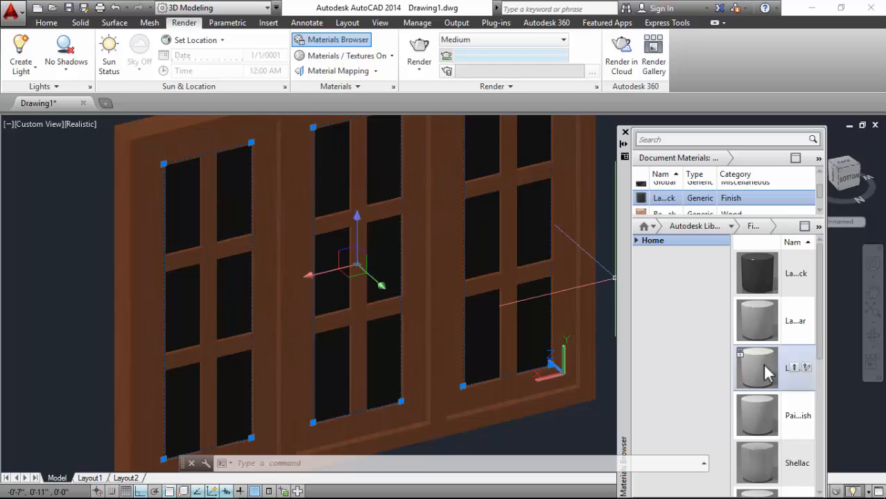
pyautogui.scroll(-5, 766, 378)
pyautogui.scroll(3, 751, 332)
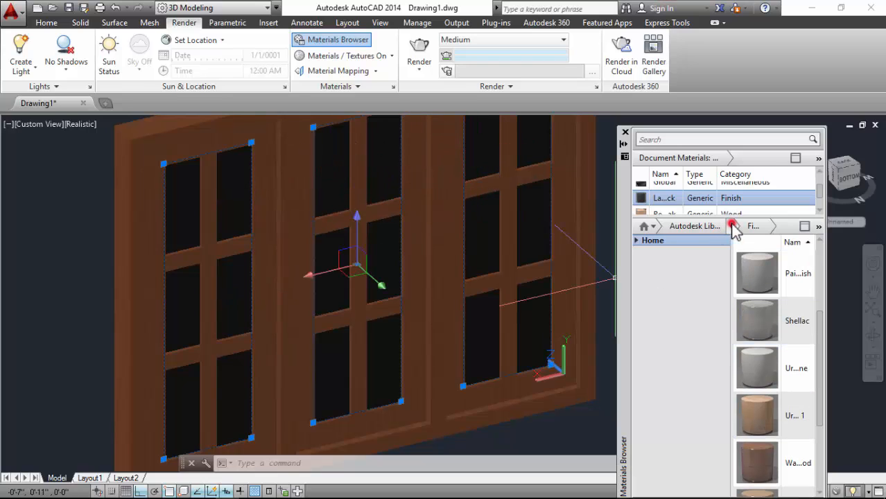
pyautogui.click(732, 226)
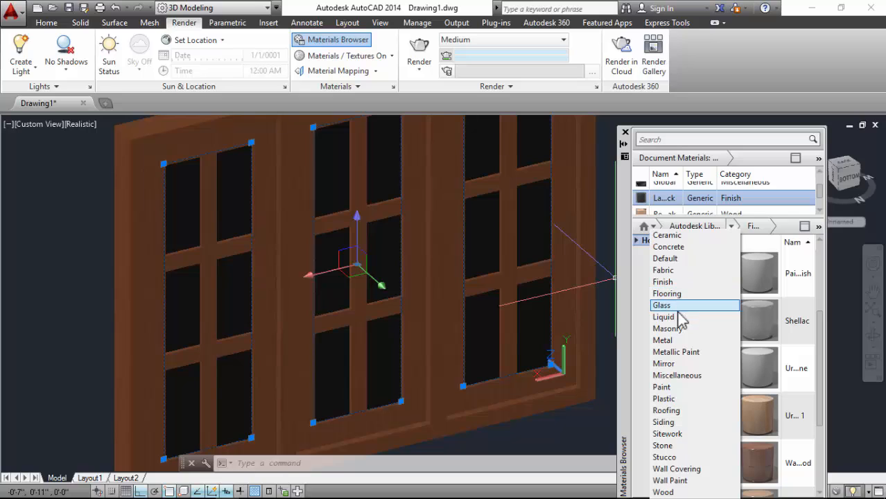
pyautogui.click(678, 307)
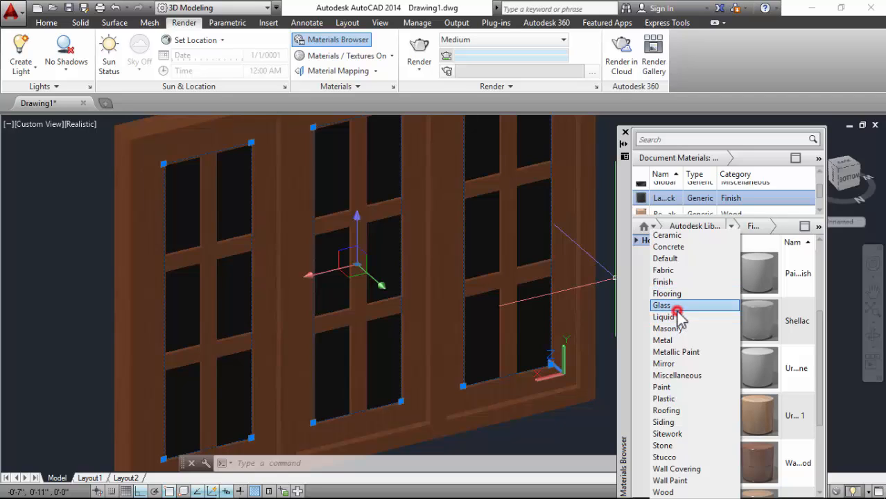
# - Assign the blue "Cl...ue" glass to the selected panes, render the window and close the render output
pyautogui.scroll(3, 776, 347)
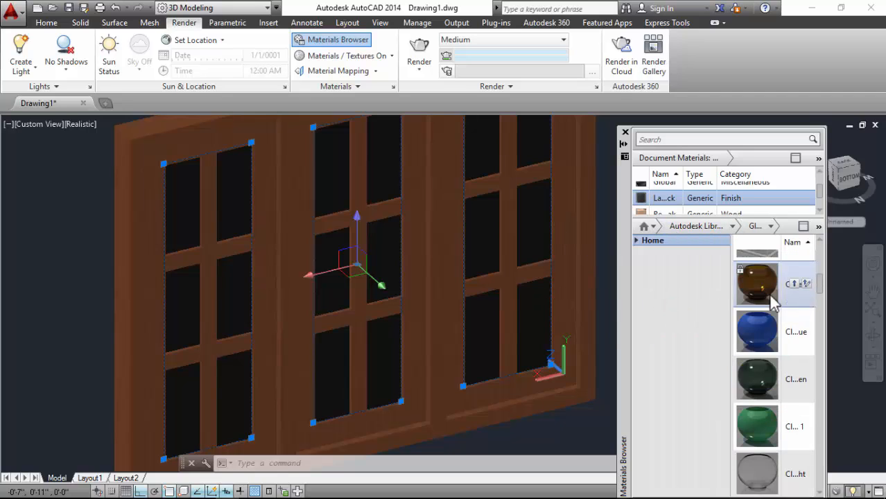
pyautogui.click(793, 332)
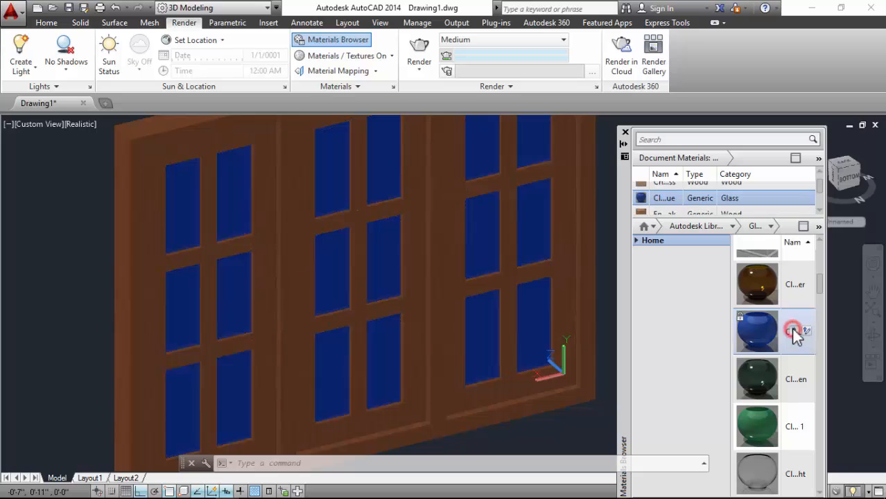
pyautogui.click(422, 48)
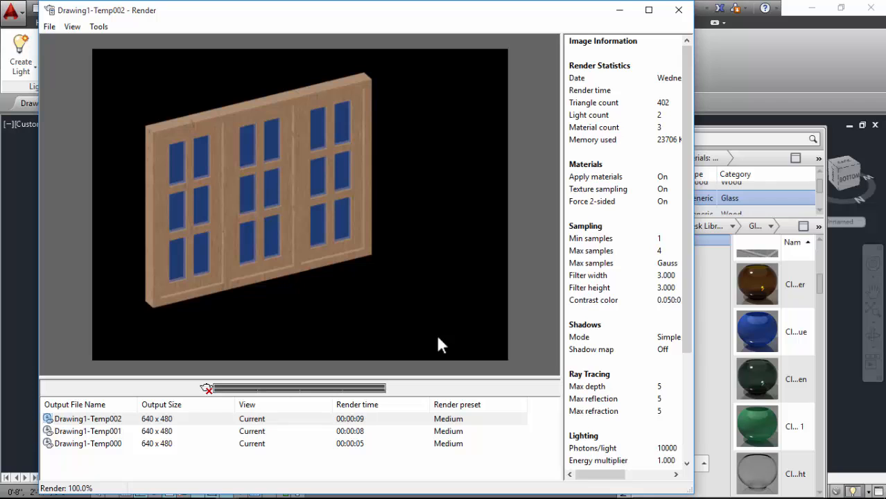
pyautogui.click(679, 9)
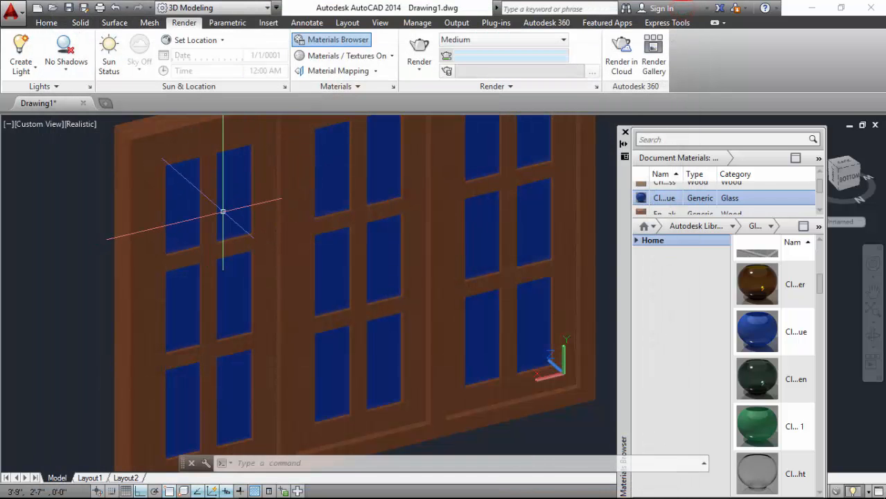
# - Reselect the three bays' panes, assign them the dark green "Cl...en" glass, and render the window, closing the output
pyautogui.click(236, 194)
pyautogui.click(345, 168)
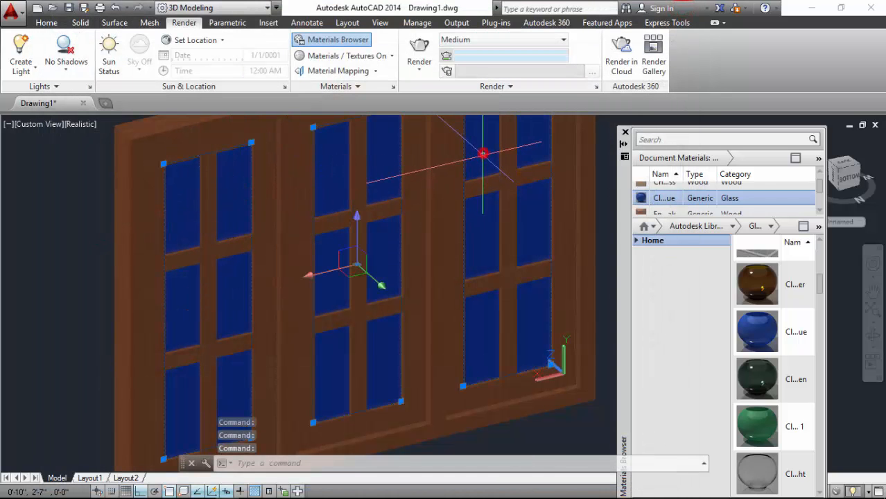
pyautogui.scroll(-3, 770, 388)
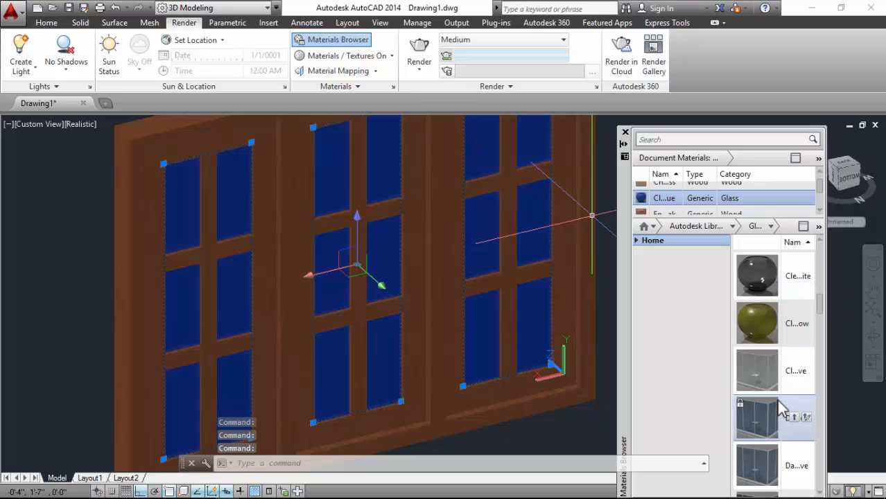
pyautogui.scroll(3, 784, 394)
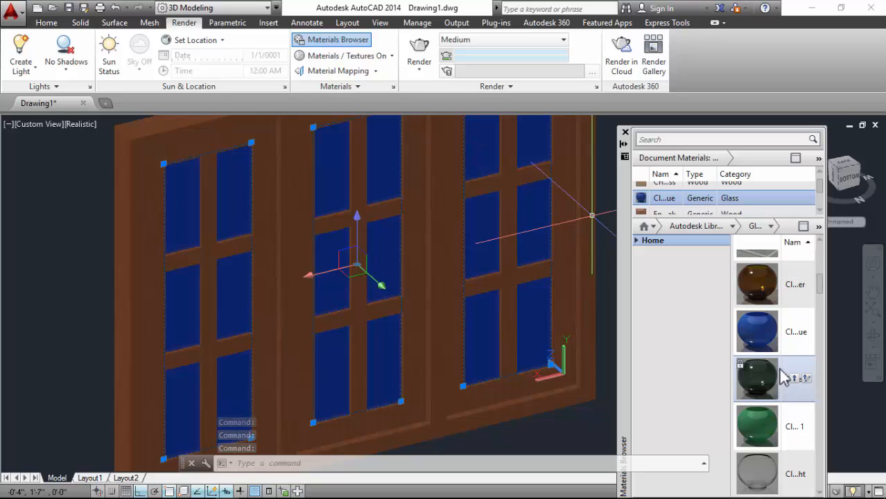
pyautogui.click(793, 379)
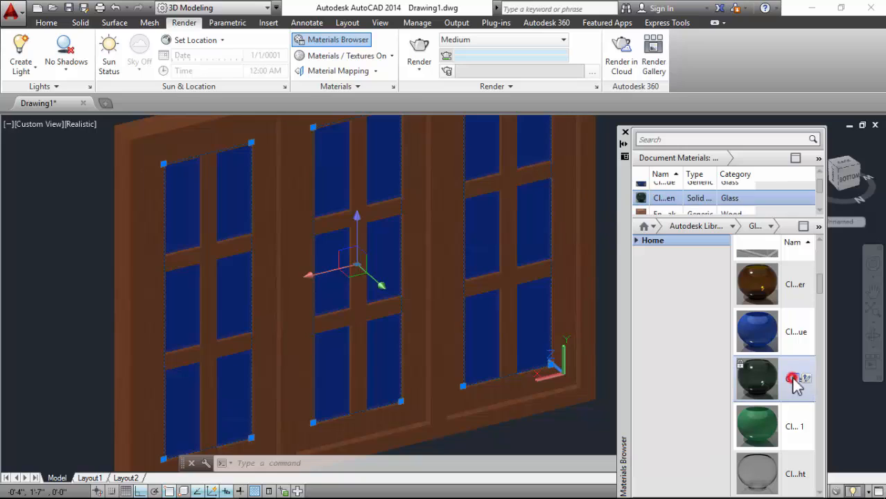
pyautogui.click(420, 52)
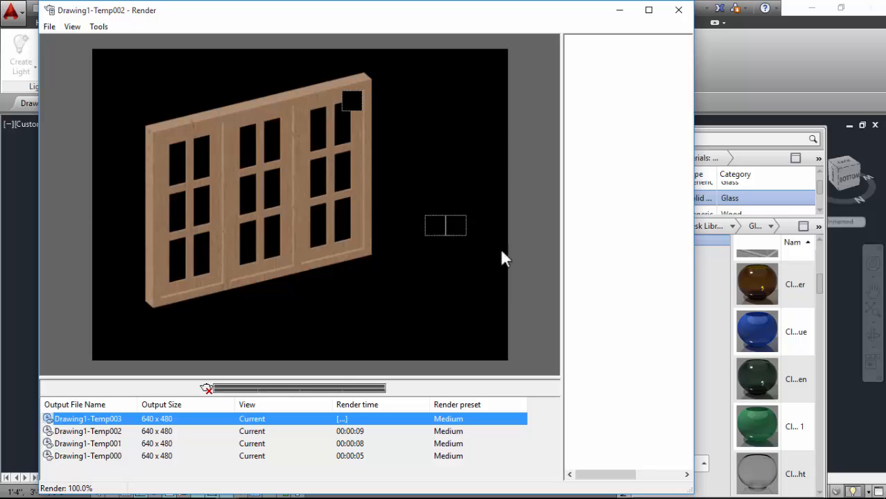
pyautogui.click(677, 16)
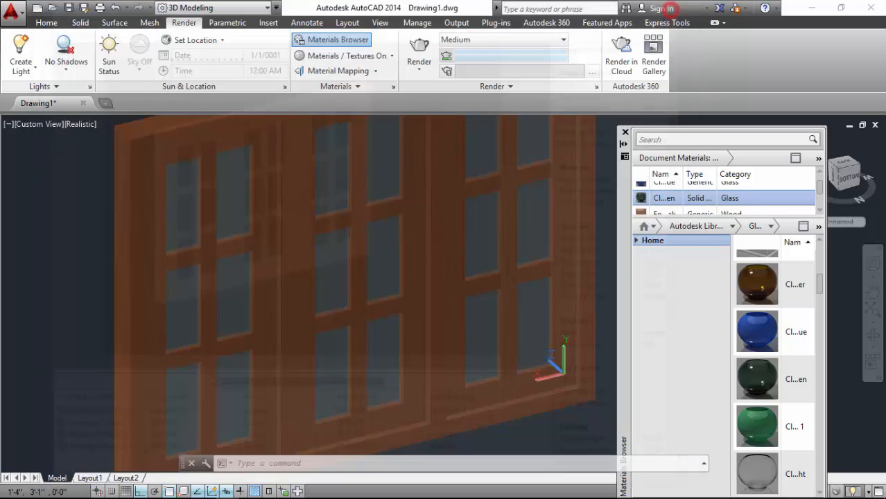
# - Assign the dark blue "Fr...ue" glass listed just below "Frosted" to all three bays' panes, then render the window and close the output
pyautogui.click(333, 172)
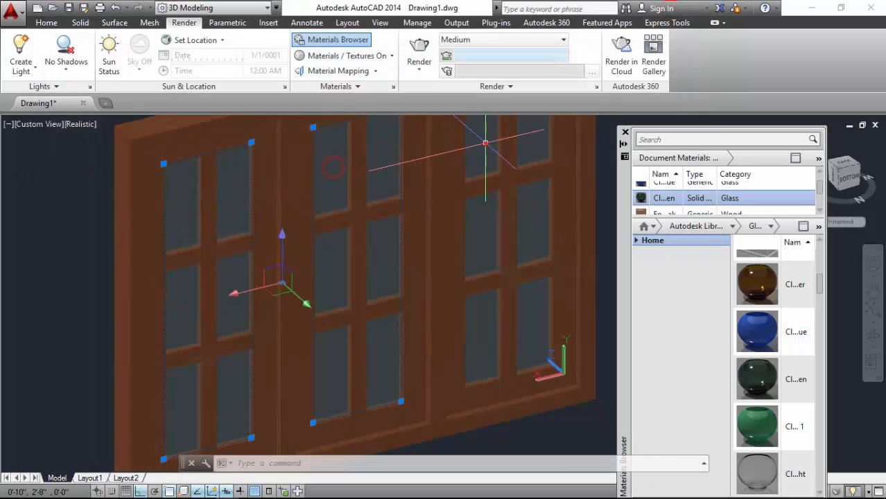
pyautogui.click(486, 142)
pyautogui.scroll(3, 787, 330)
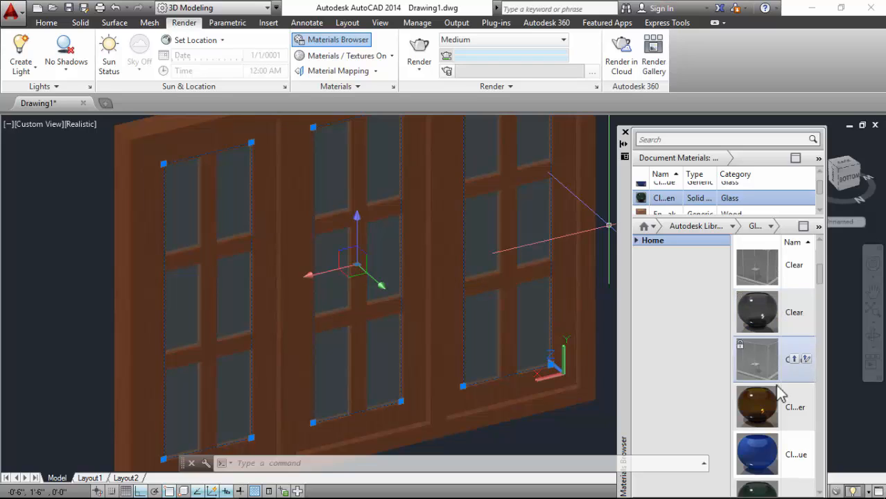
pyautogui.scroll(-10, 780, 393)
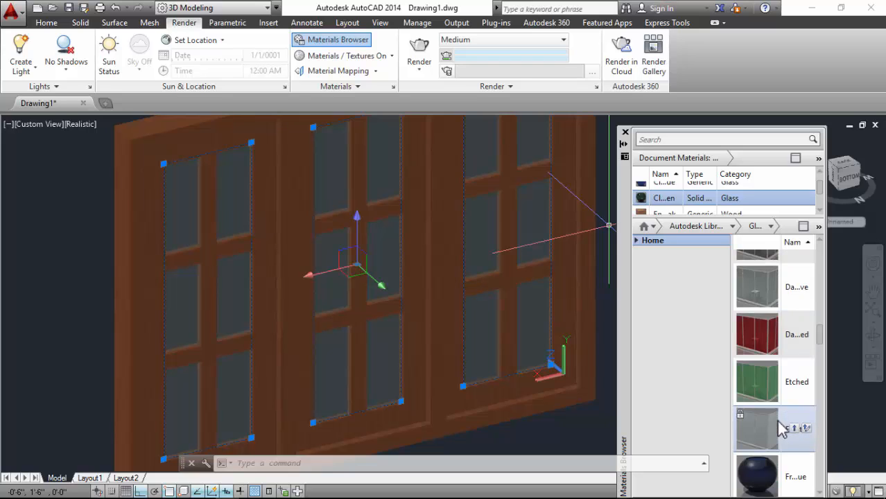
pyautogui.scroll(-5, 777, 420)
pyautogui.scroll(3, 779, 395)
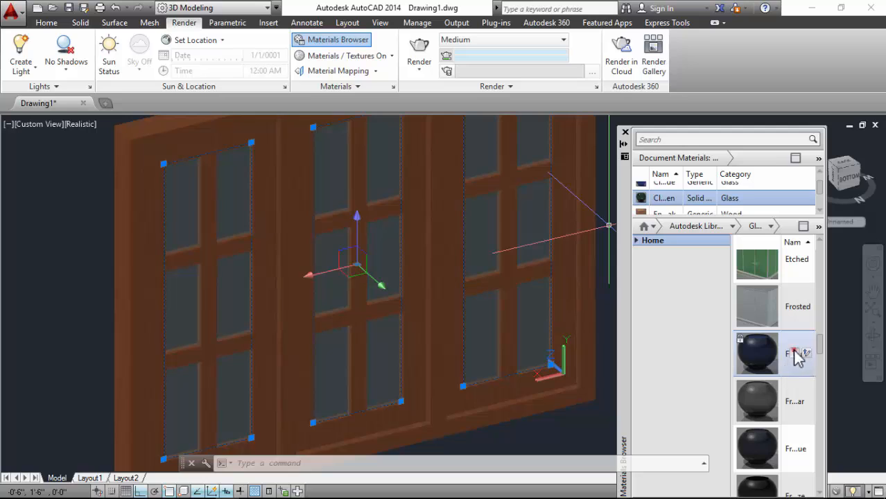
pyautogui.click(795, 350)
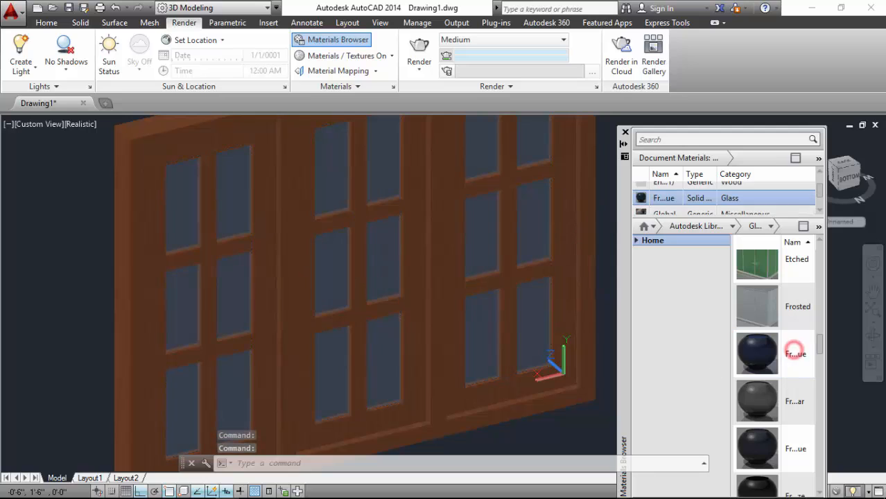
pyautogui.click(415, 50)
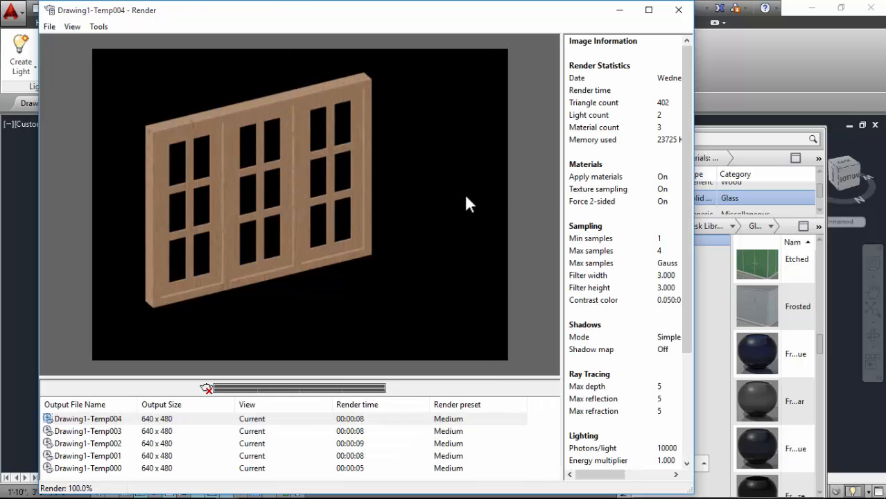
pyautogui.click(676, 9)
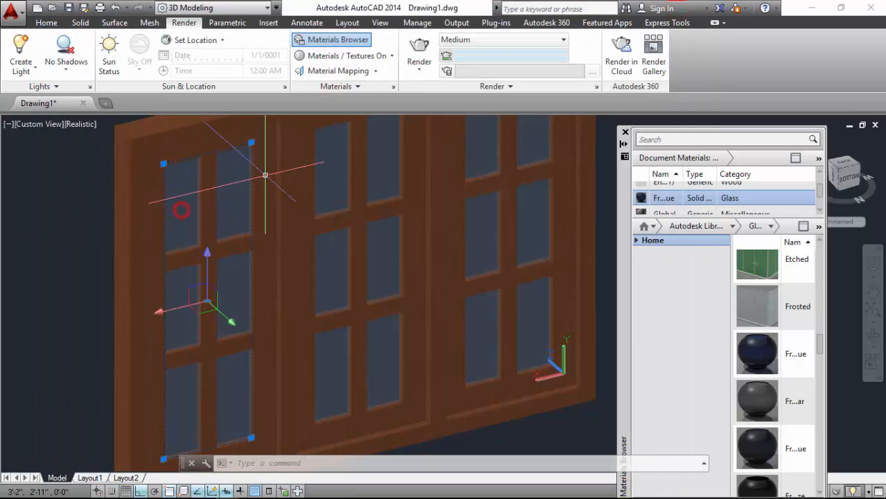
# - Add the other two bays' panes to the selection, assign all three the blue "Cl...ue" glass, and close the Materials Browser
pyautogui.click(335, 163)
pyautogui.click(475, 153)
pyautogui.scroll(3, 792, 346)
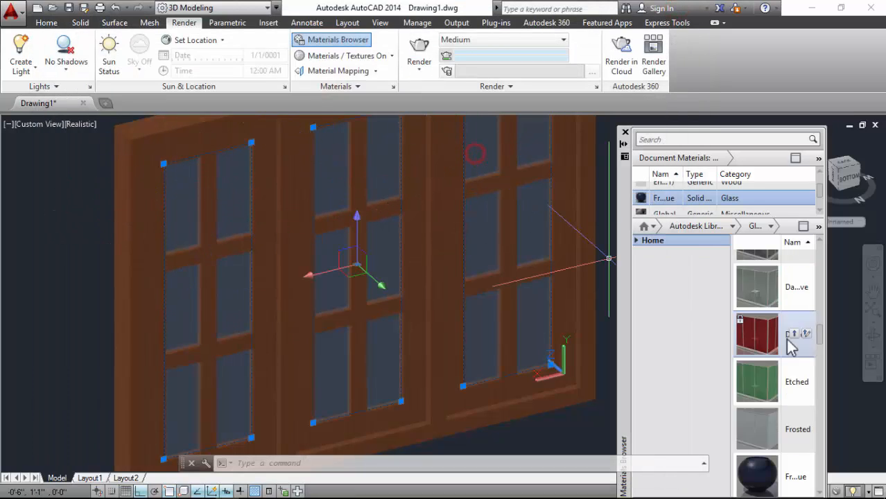
pyautogui.scroll(5, 792, 347)
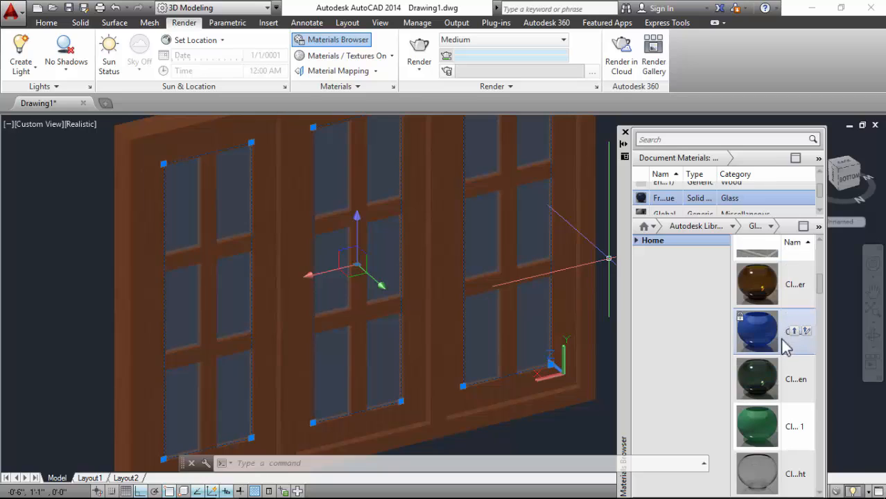
pyautogui.click(795, 335)
pyautogui.scroll(-3, 350, 287)
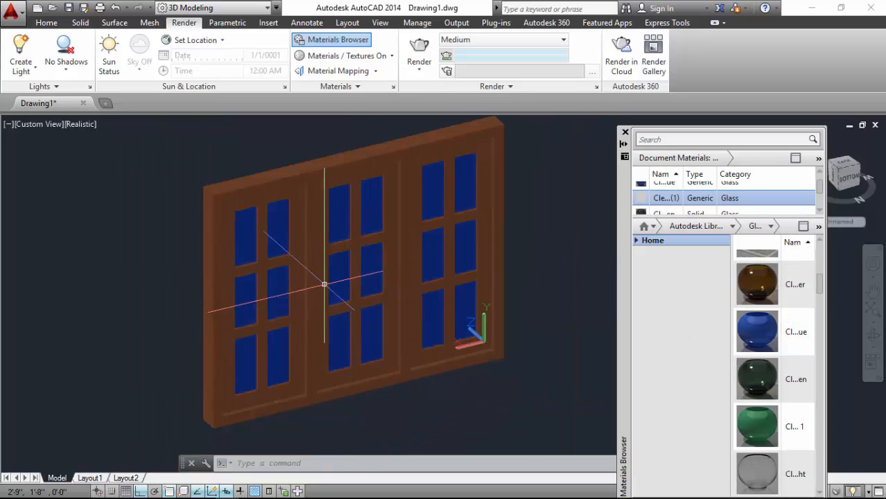
pyautogui.scroll(-2, 307, 192)
pyautogui.scroll(2, 325, 279)
pyautogui.scroll(2, 325, 280)
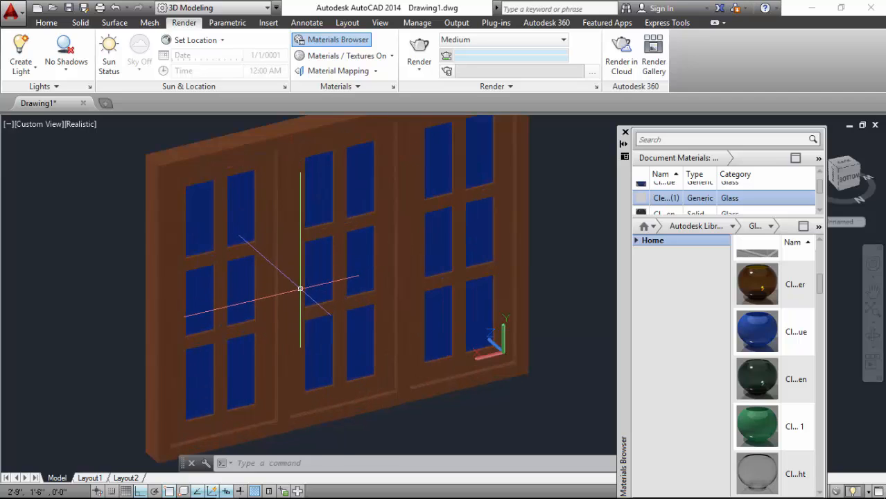
pyautogui.scroll(-3, 325, 240)
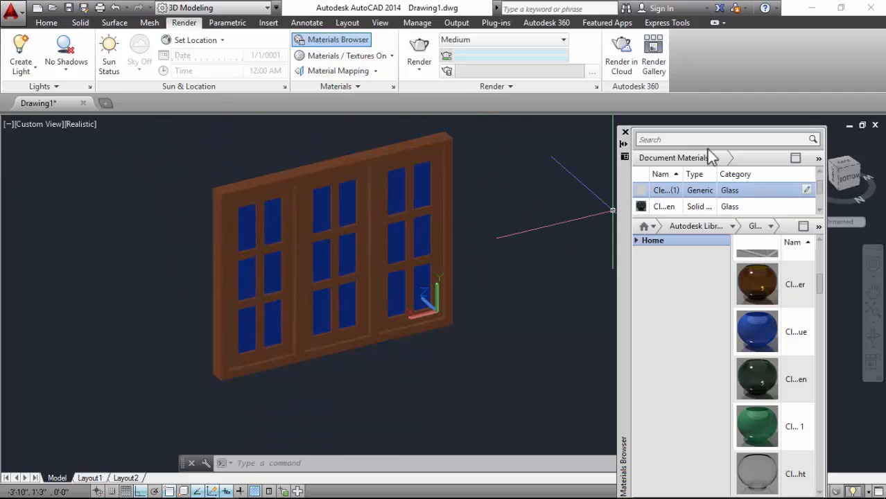
pyautogui.click(626, 132)
# - Open the Render Presets Manager and turn the Shadow map on for the current Medium render settings
pyautogui.click(479, 40)
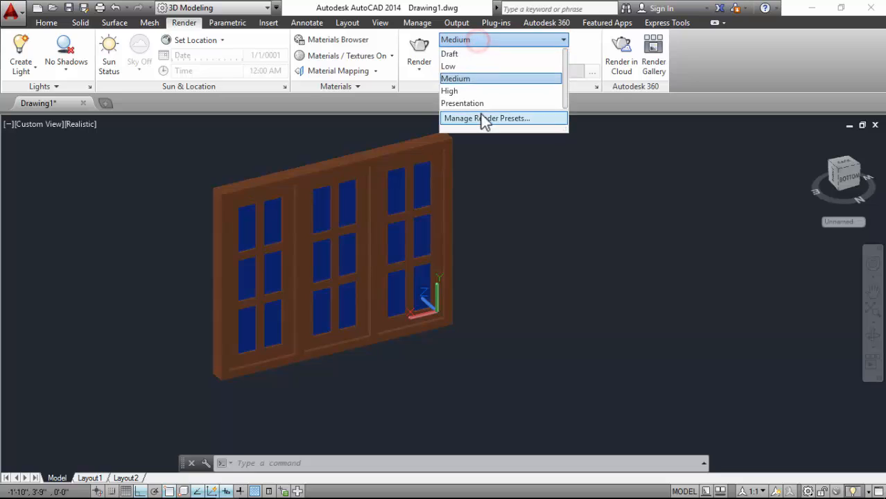
pyautogui.click(480, 118)
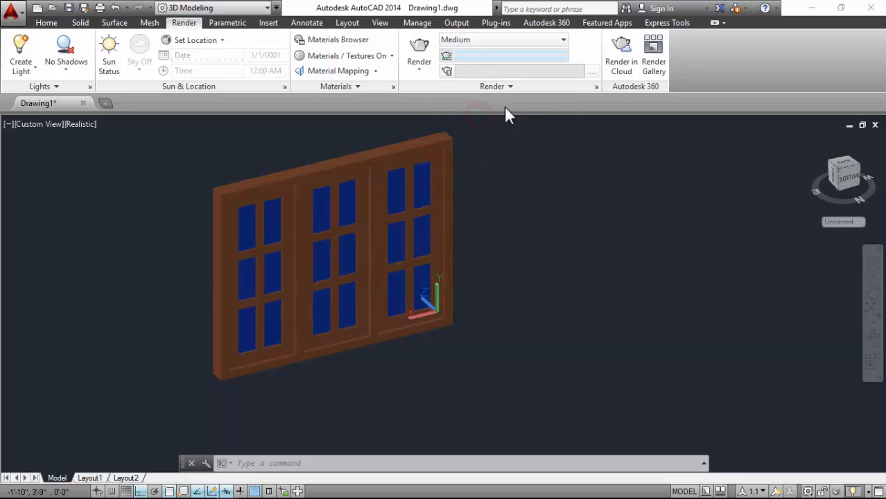
pyautogui.scroll(-5, 497, 204)
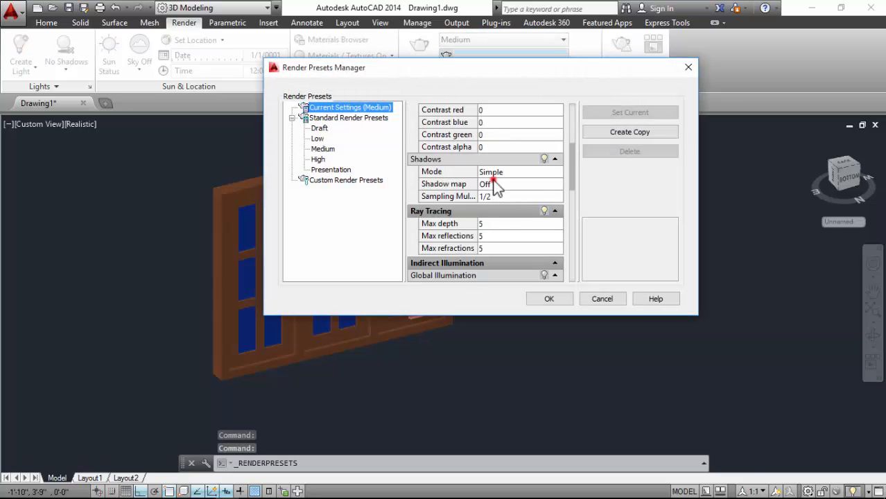
pyautogui.click(496, 185)
pyautogui.click(496, 186)
pyautogui.click(489, 207)
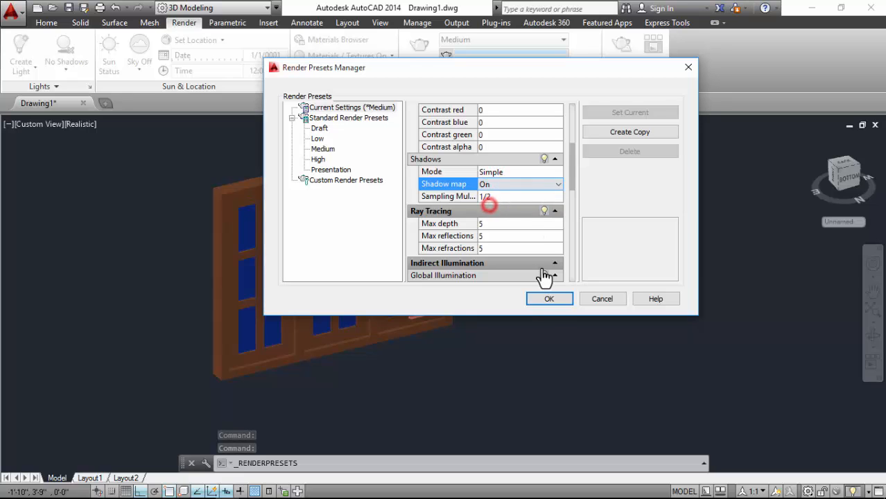
pyautogui.click(551, 299)
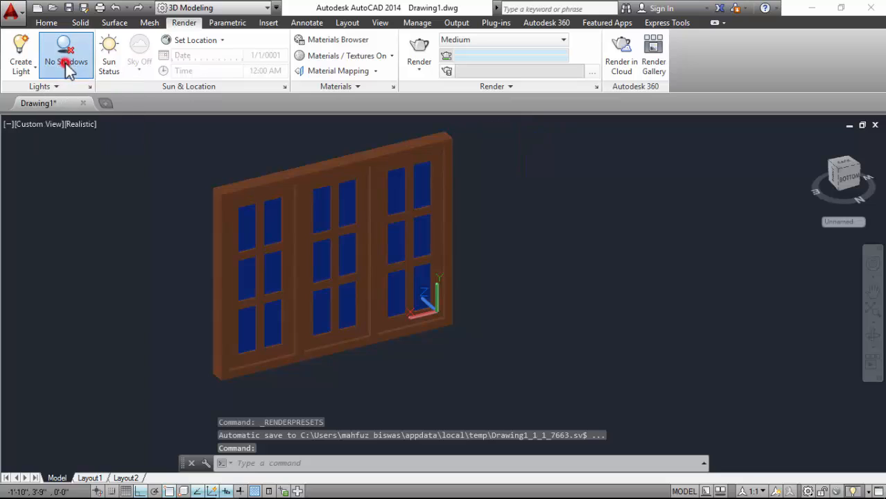
# - Enable Full Shadows for the viewport and turn the sun light on
pyautogui.click(70, 66)
pyautogui.click(71, 141)
pyautogui.scroll(-2, 305, 215)
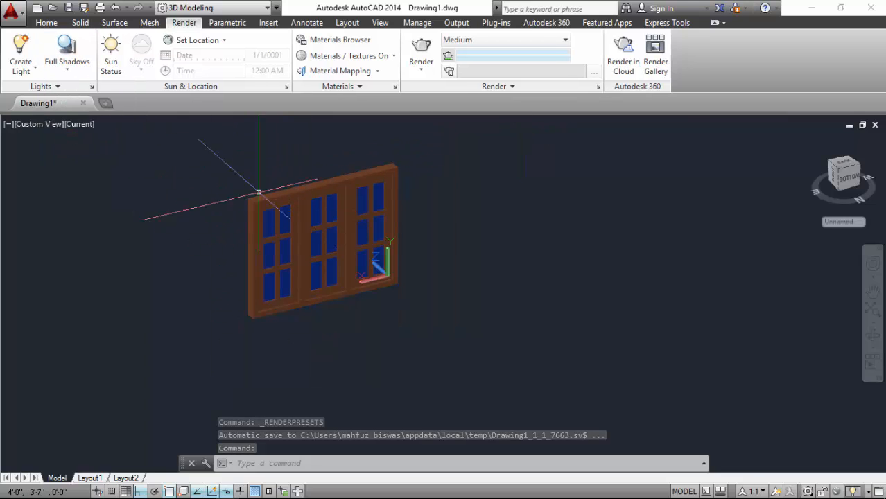
pyautogui.click(111, 66)
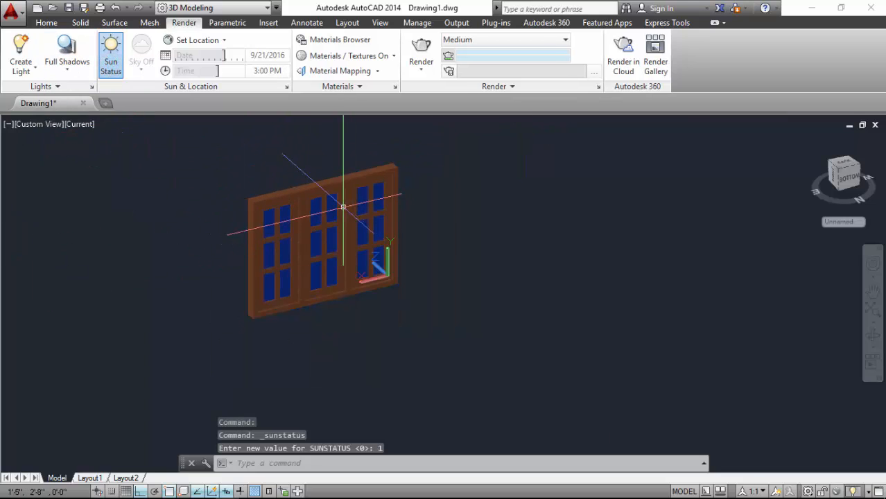
pyautogui.scroll(-1, 362, 238)
pyautogui.scroll(2, 328, 218)
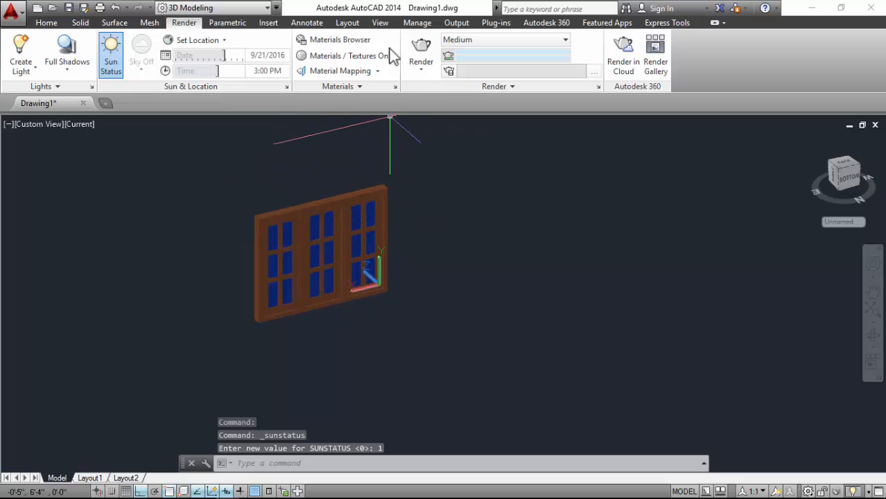
# - Switch to the Top view in 2D Wireframe and draw a large rectangle surrounding the window's outline on all sides
pyautogui.click(49, 22)
pyautogui.click(541, 43)
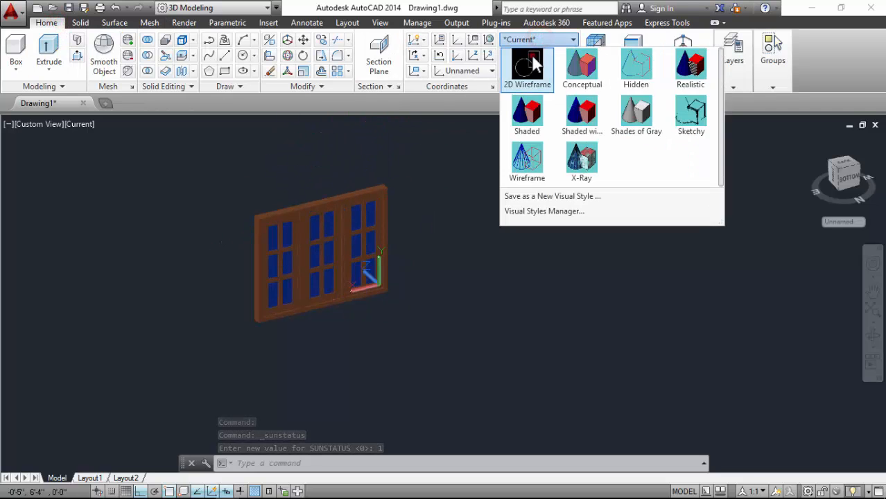
pyautogui.click(525, 97)
pyautogui.click(534, 55)
pyautogui.click(522, 71)
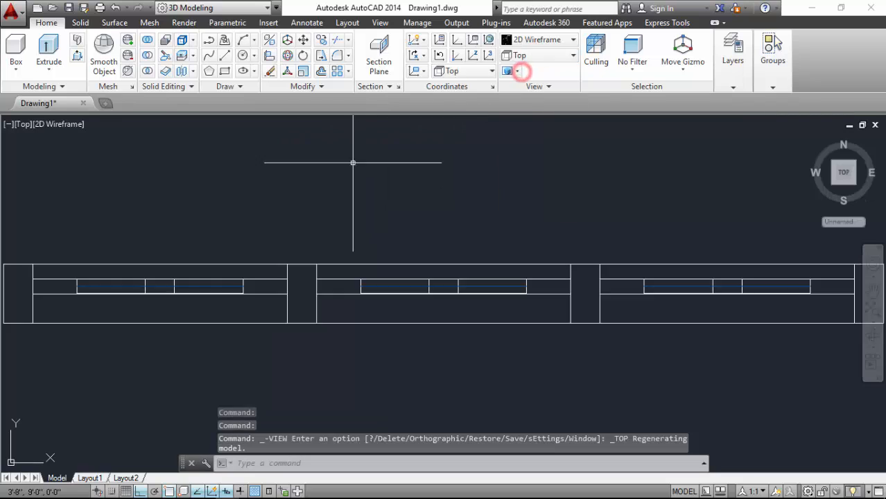
pyautogui.click(227, 72)
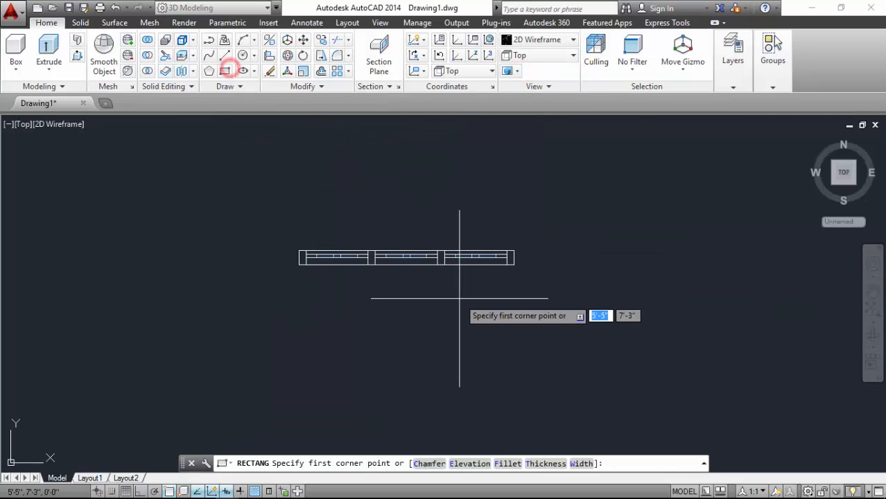
pyautogui.click(159, 121)
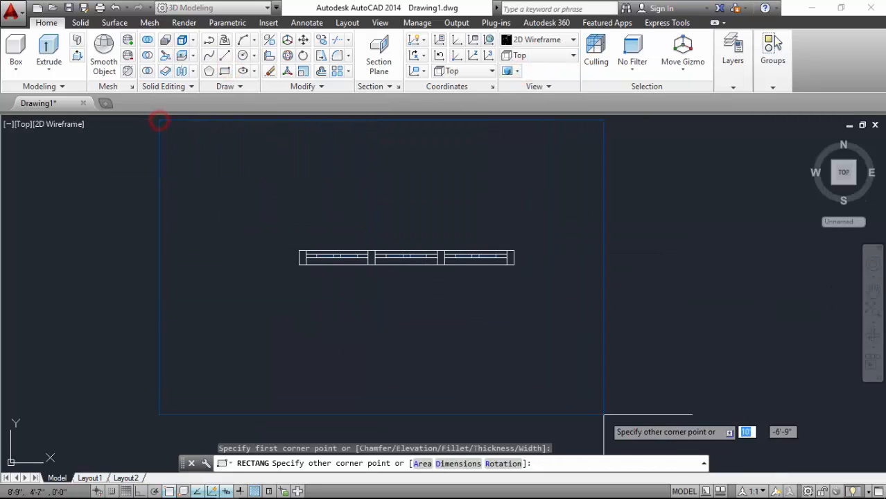
pyautogui.click(638, 435)
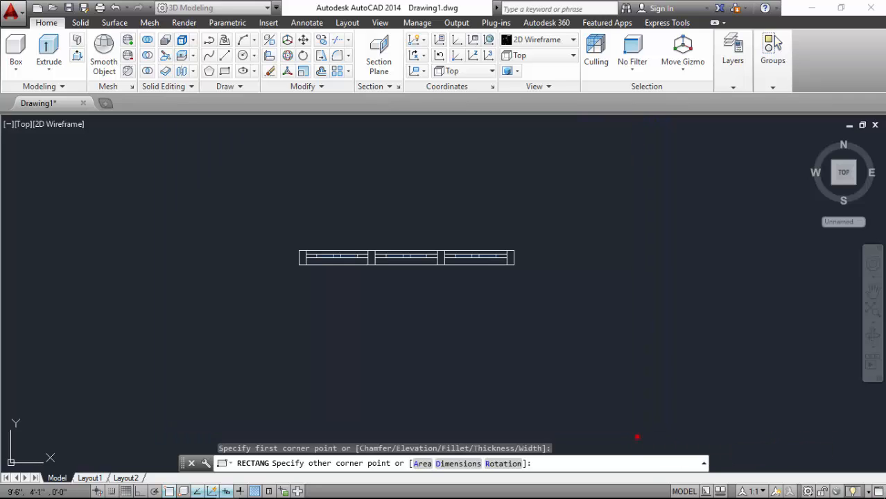
# - Make layer 0 current and move the new rectangle from the GLASS layer to layer 0
pyautogui.click(733, 82)
pyautogui.click(744, 133)
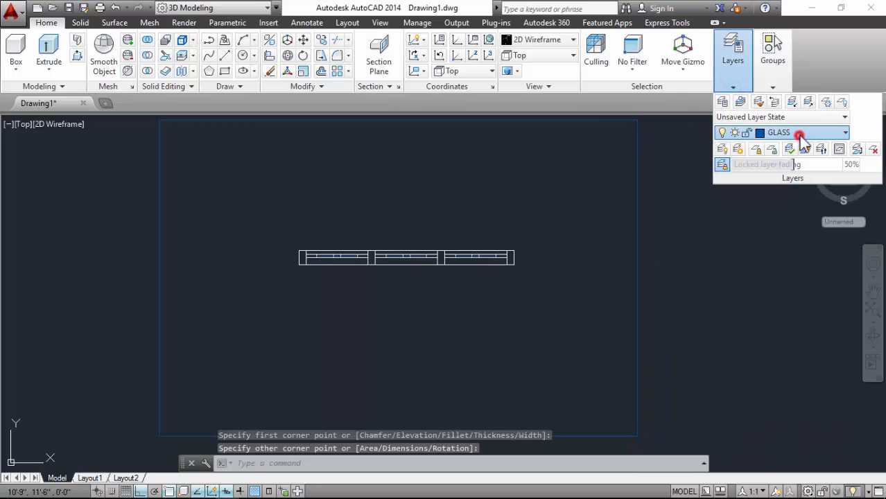
pyautogui.click(783, 147)
pyautogui.click(655, 163)
pyautogui.click(584, 195)
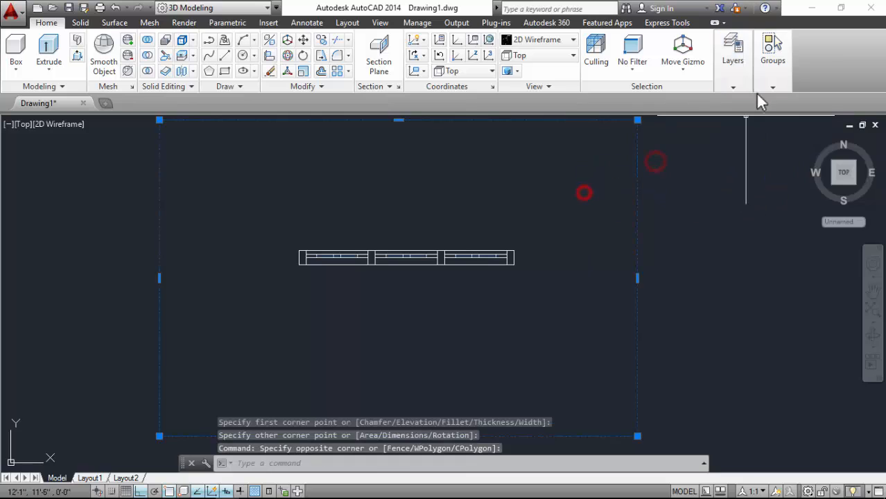
pyautogui.click(731, 74)
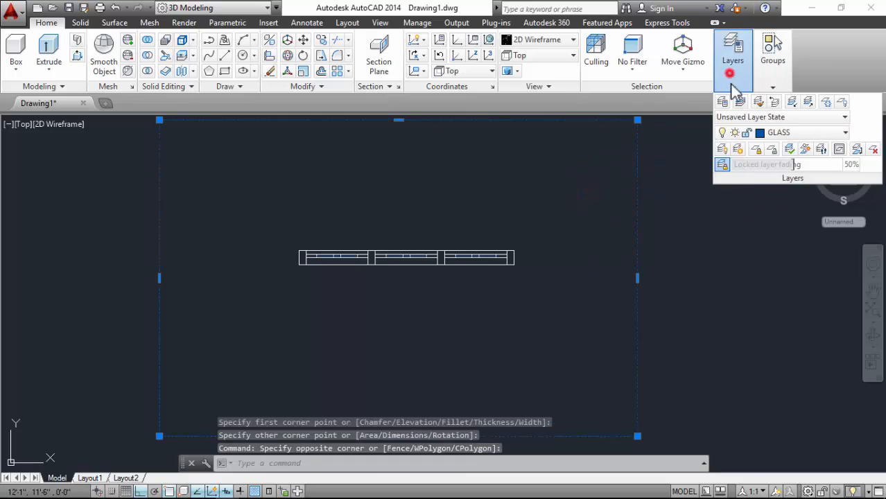
pyautogui.click(802, 133)
pyautogui.click(793, 150)
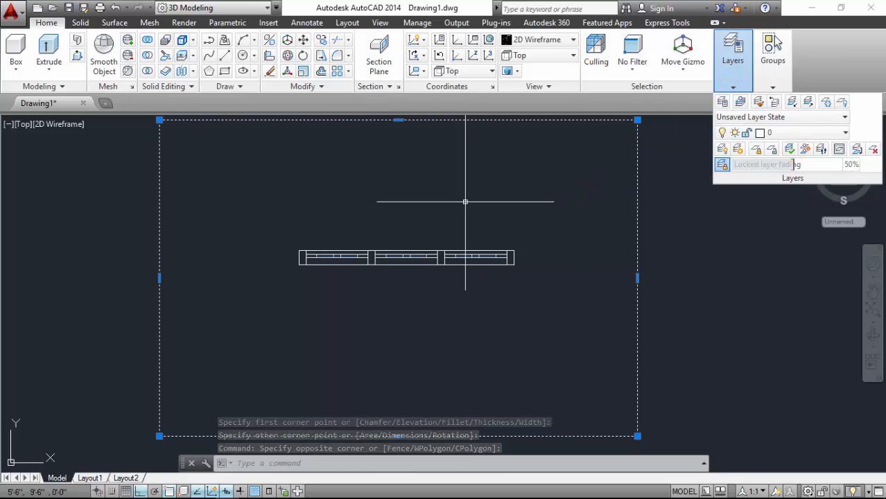
pyautogui.press('Escape')
pyautogui.press('Escape')
# - Switch to the SW Isometric view and extrude the large rectangle by .1 to form a thin base slab
pyautogui.click(538, 55)
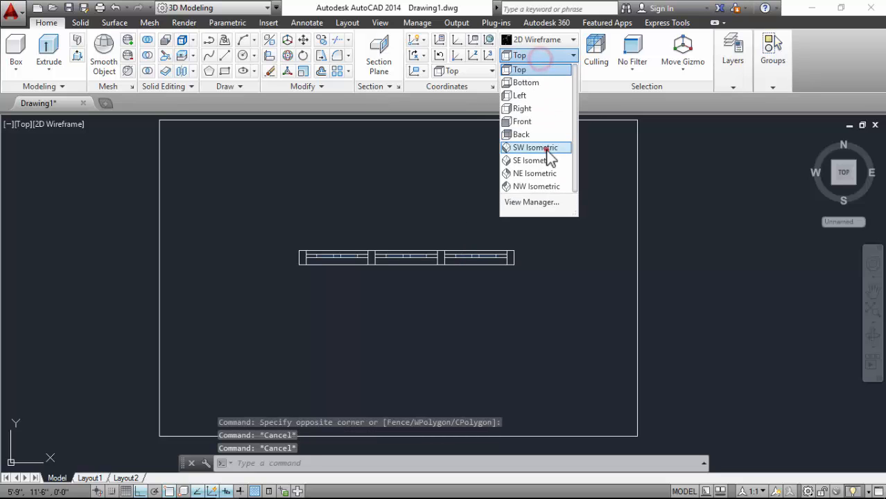
pyautogui.click(545, 147)
pyautogui.scroll(4, 357, 323)
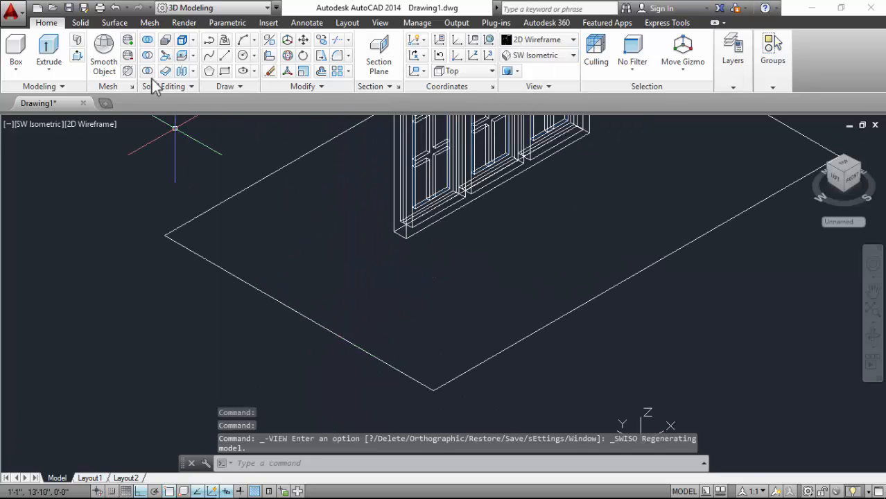
pyautogui.click(45, 50)
pyautogui.click(296, 278)
pyautogui.click(212, 358)
pyautogui.press('Return')
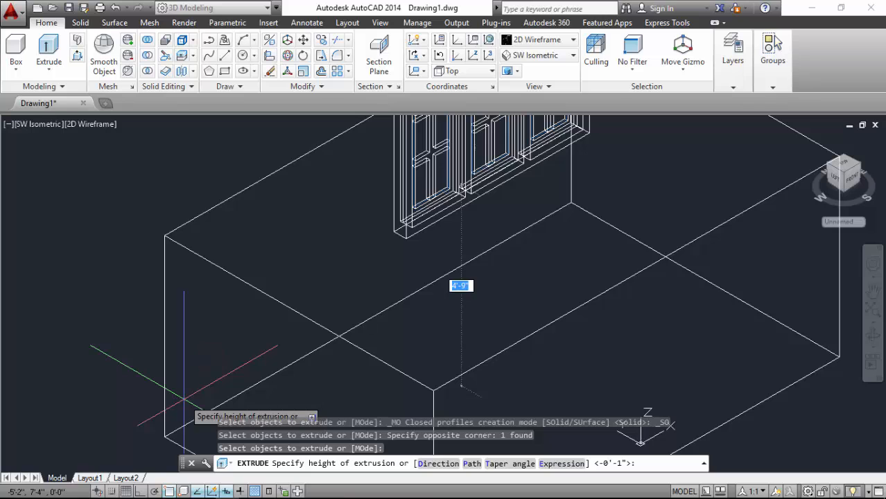
pyautogui.write('.1')
pyautogui.press('Return')
pyautogui.scroll(5, 247, 231)
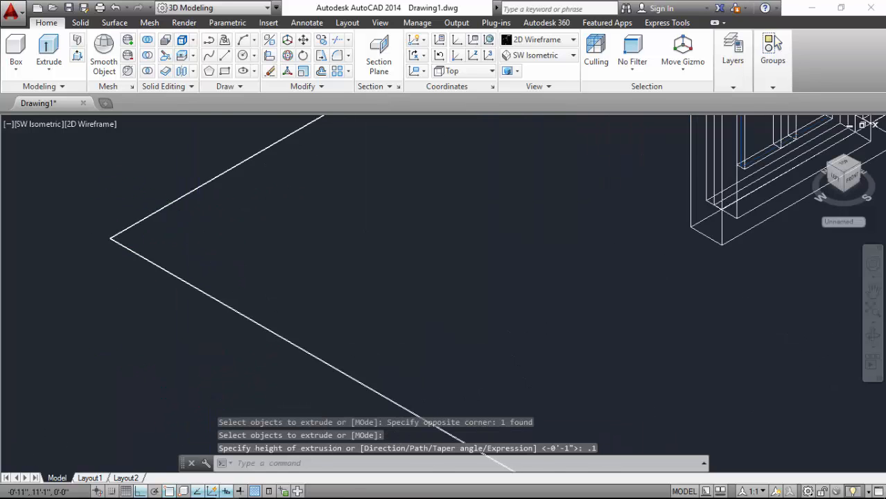
pyautogui.scroll(-5, 106, 277)
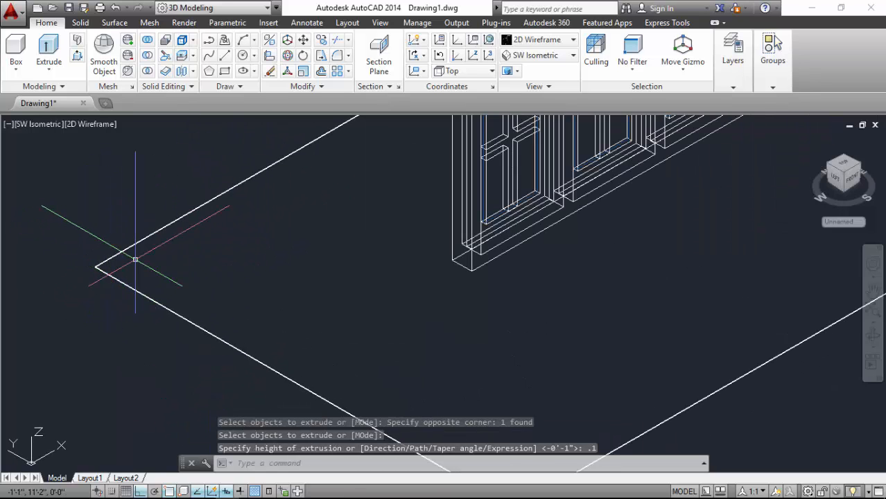
pyautogui.scroll(-2, 281, 250)
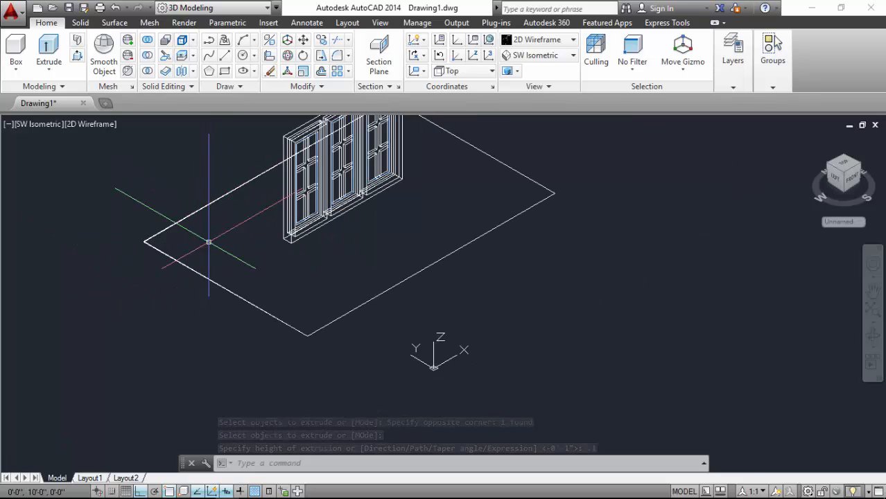
# - Select the base slab and assign it the lighter "Wa...od" material from the library's Finish category
pyautogui.click(537, 158)
pyautogui.click(509, 193)
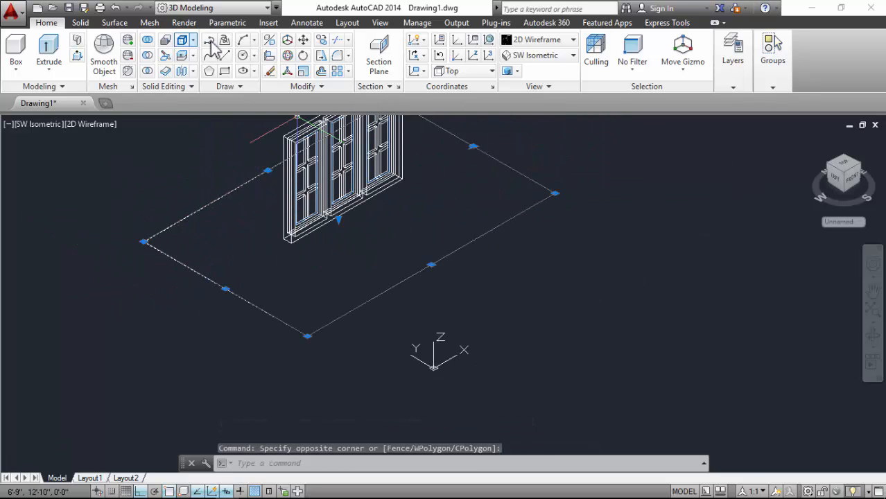
pyautogui.click(184, 23)
pyautogui.click(366, 42)
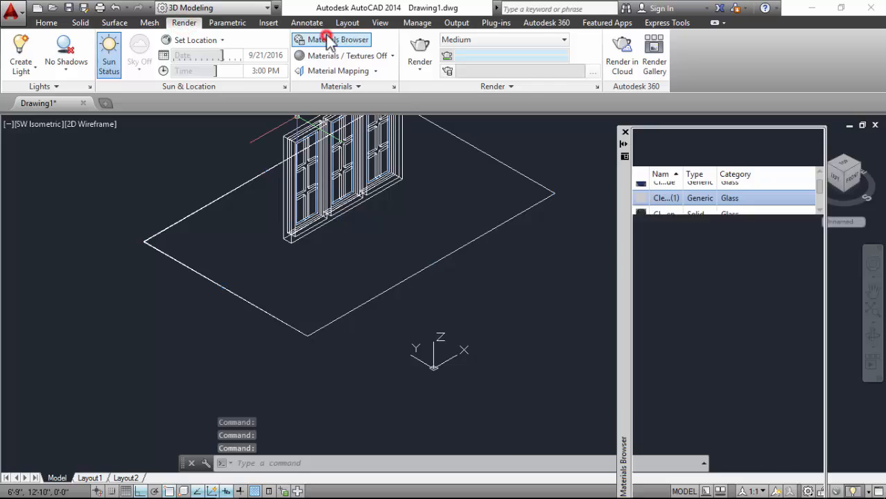
pyautogui.click(464, 263)
pyautogui.click(474, 222)
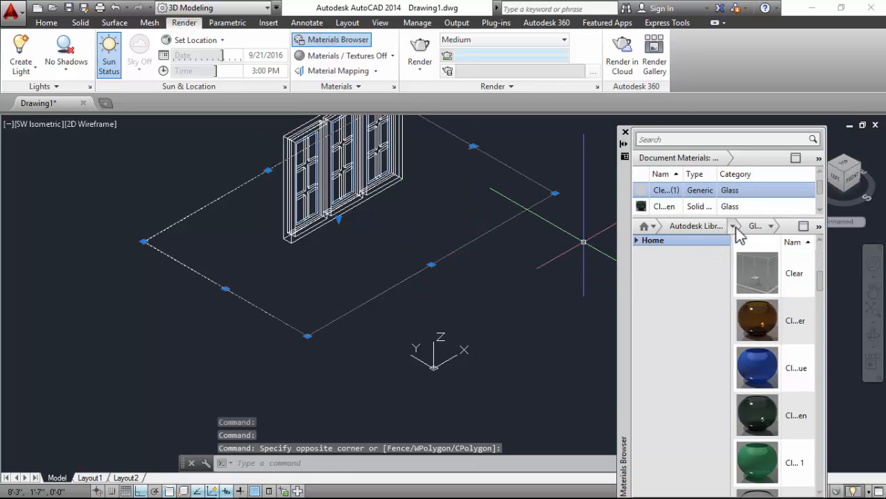
pyautogui.scroll(-5, 742, 236)
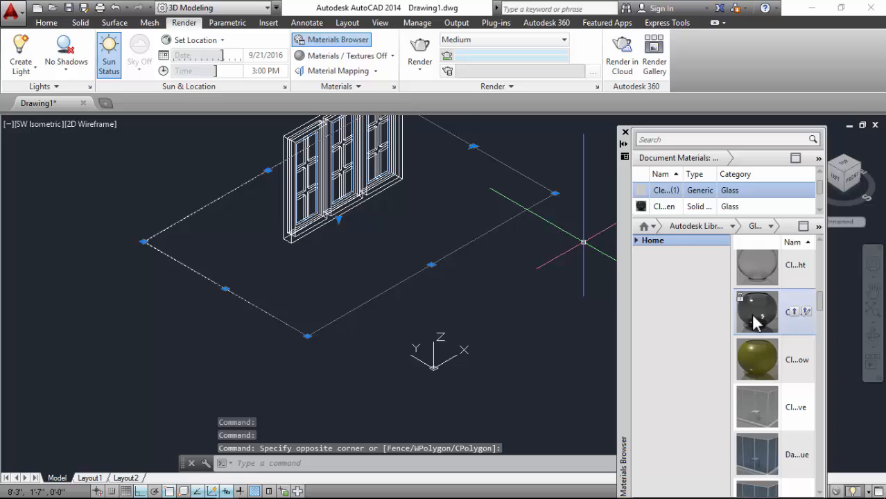
pyautogui.click(738, 229)
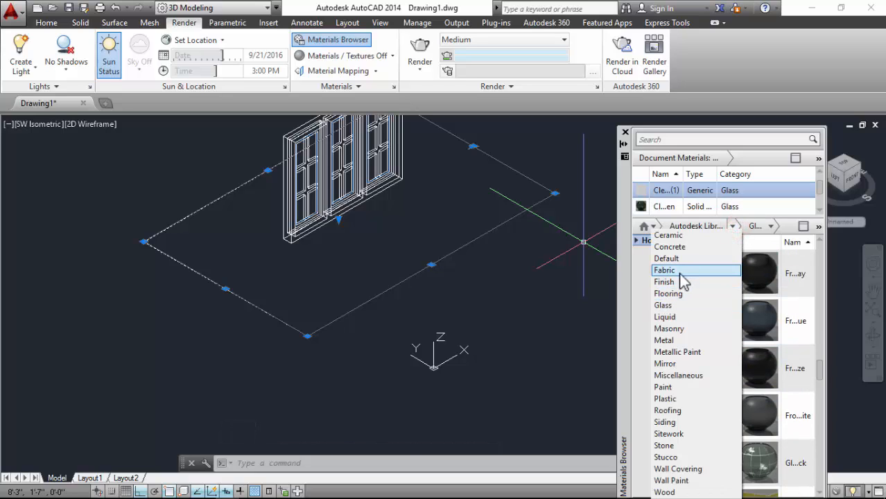
pyautogui.click(685, 285)
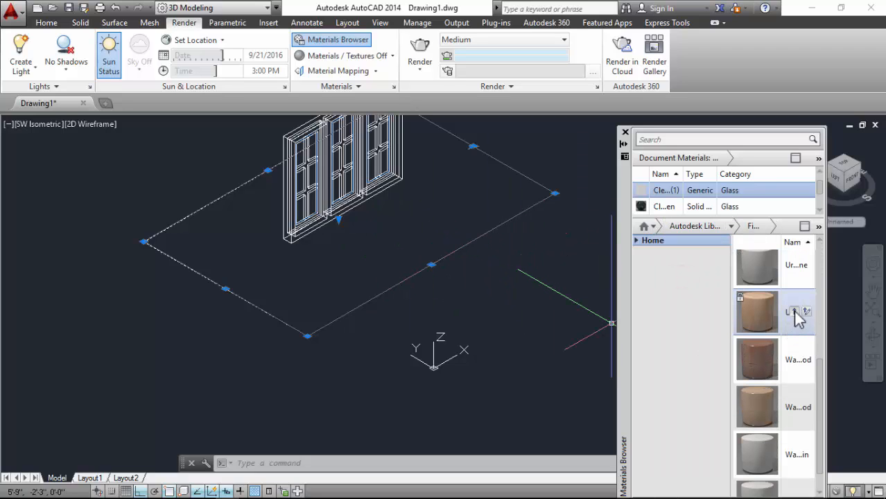
pyautogui.click(793, 406)
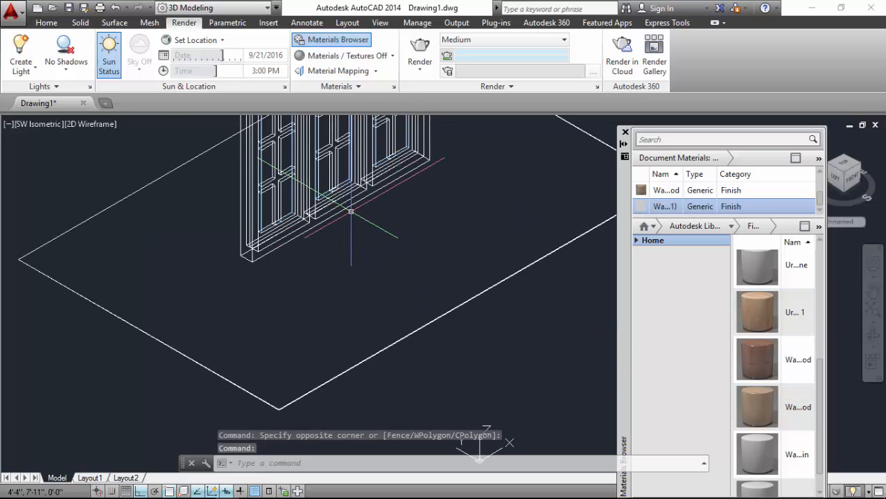
# - Show the model in the Realistic visual style, inspect the window's foot up close, and close the Materials Browser
pyautogui.click(47, 23)
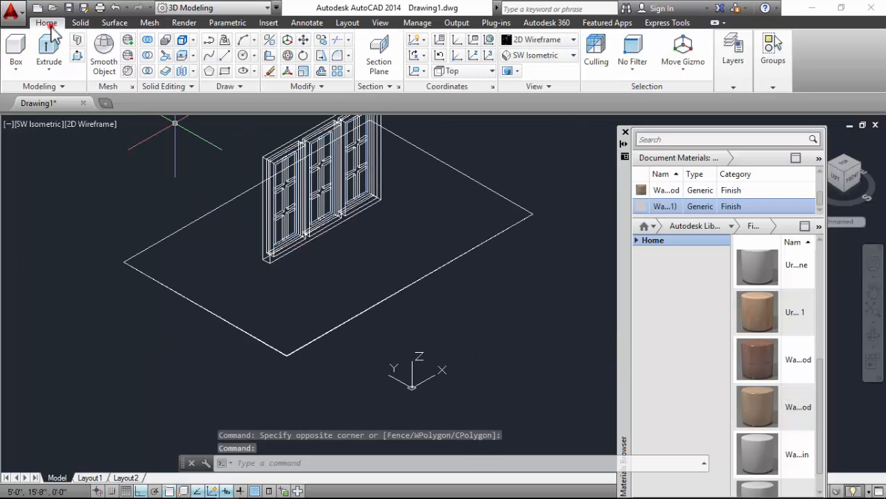
pyautogui.click(565, 45)
pyautogui.click(693, 89)
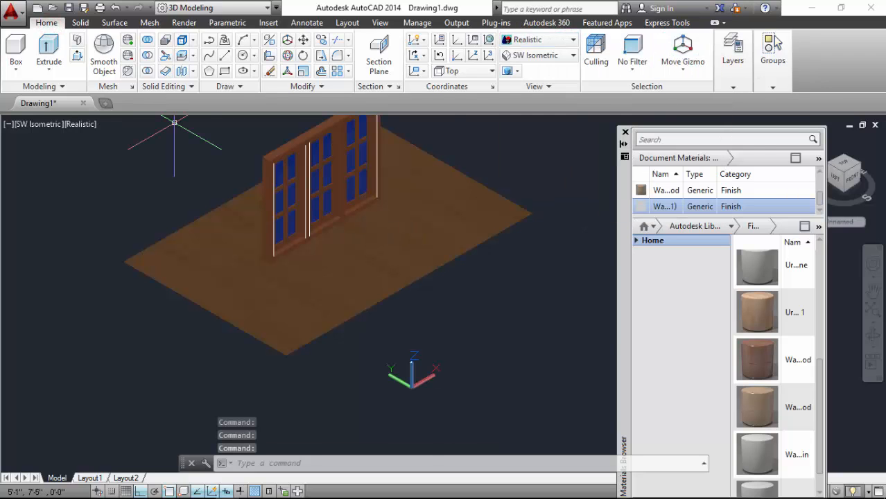
pyautogui.scroll(10, 439, 224)
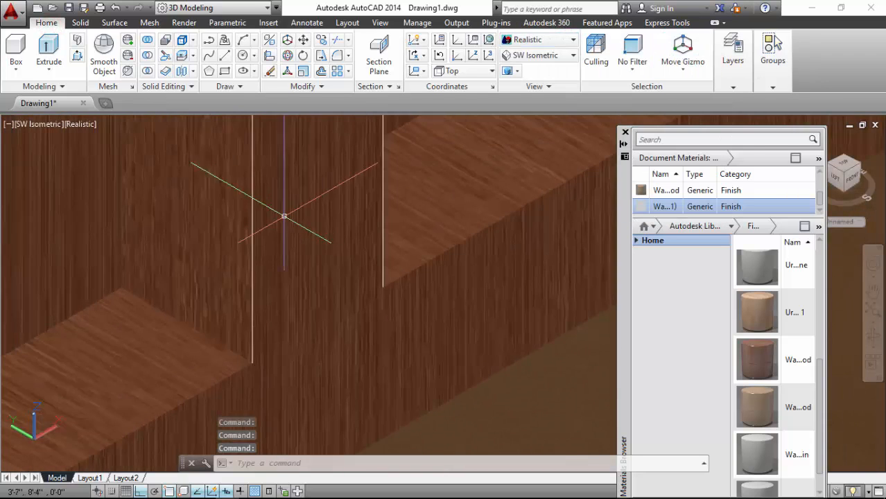
pyautogui.scroll(-6, 253, 267)
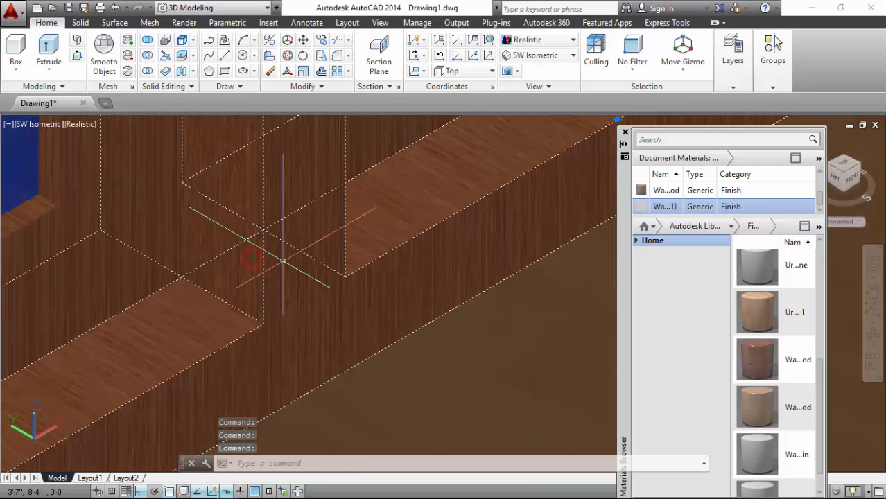
pyautogui.press('Escape')
pyautogui.press('Escape')
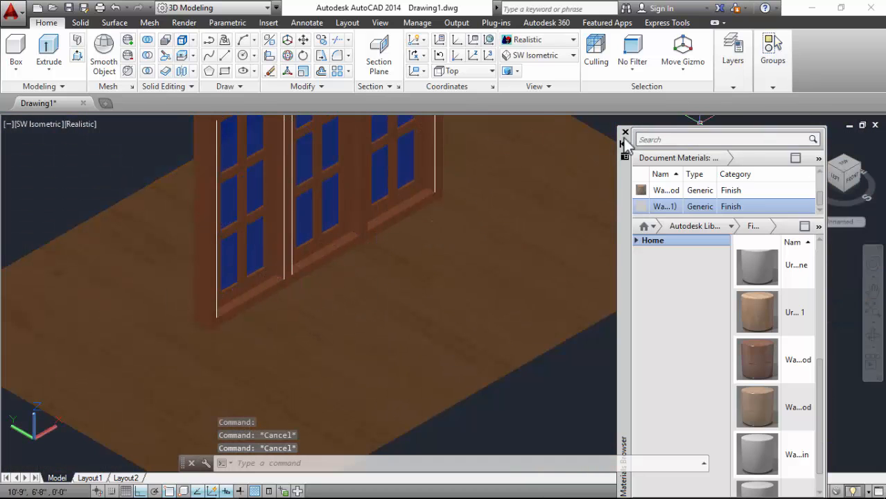
pyautogui.click(624, 133)
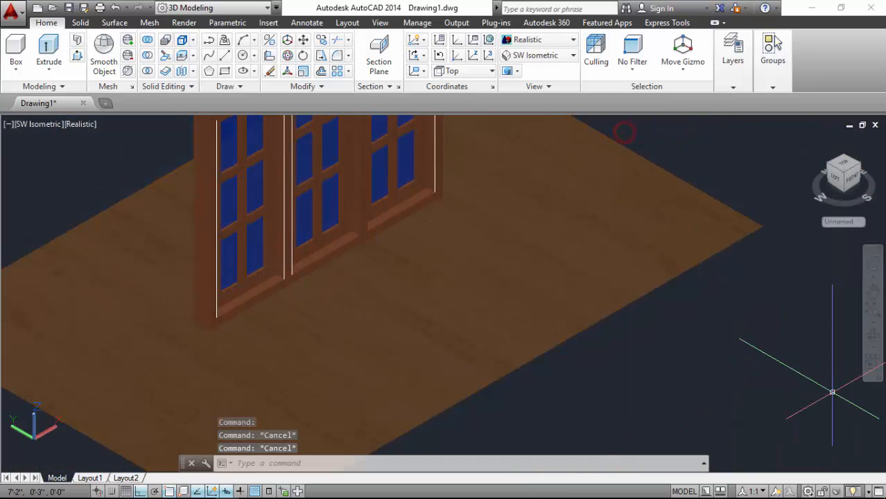
# - Orbit the model to examine the window's back side and how it stands on the base slab
pyautogui.click(874, 338)
pyautogui.moveTo(85, 303); pyautogui.dragTo(162, 329)
pyautogui.scroll(3, 210, 343)
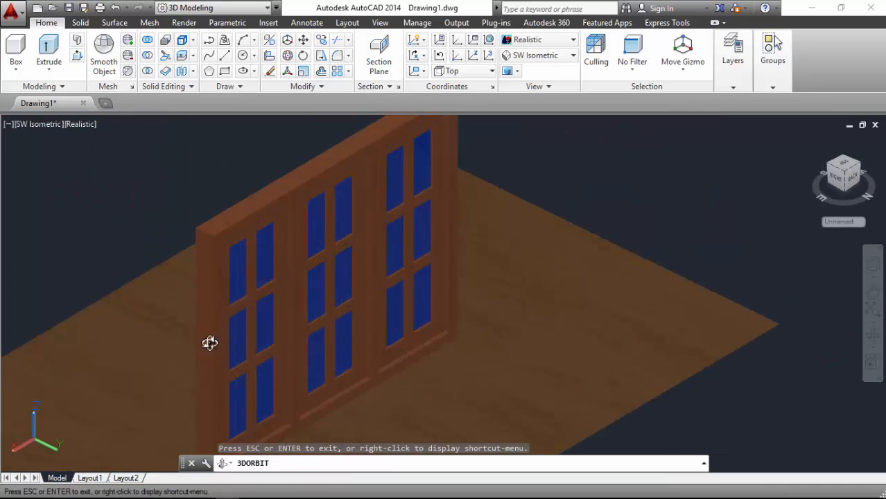
pyautogui.moveTo(228, 329); pyautogui.dragTo(214, 309)
pyautogui.scroll(-3, 242, 329)
pyautogui.moveTo(283, 279); pyautogui.dragTo(340, 320)
pyautogui.press('Escape')
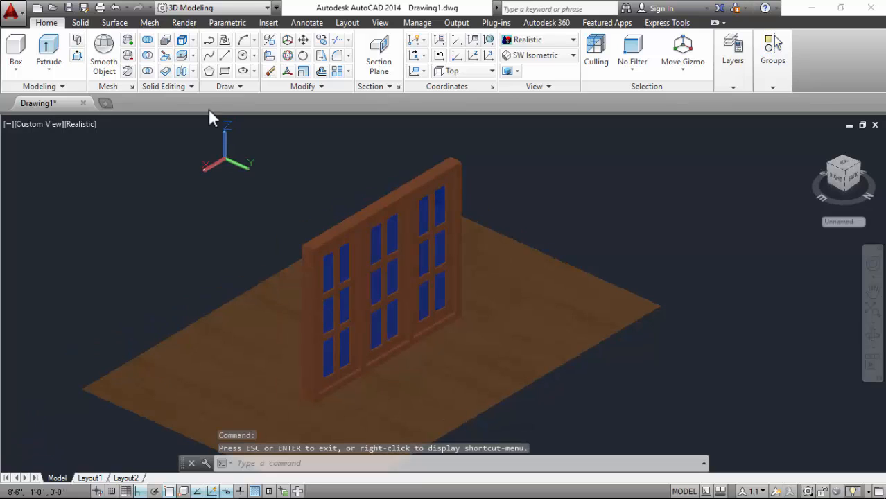
# - Move the base slab straight down by its own thickness, from an upper corner to the corner directly below
pyautogui.click(303, 40)
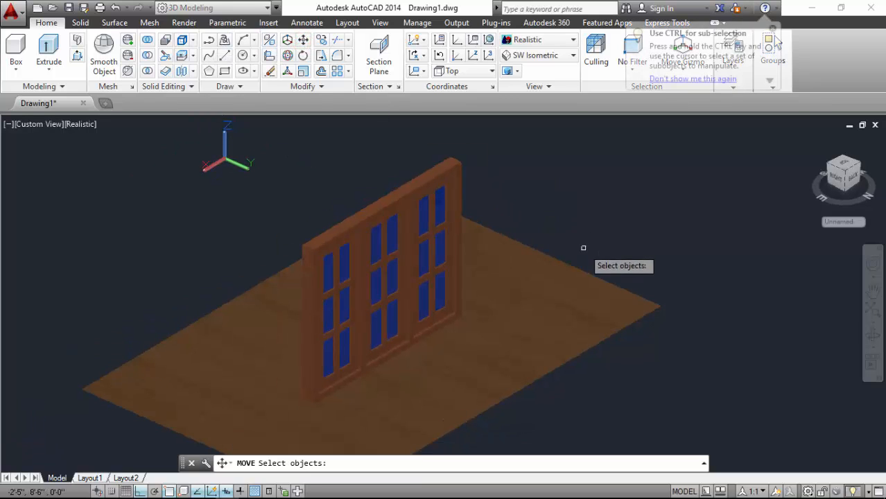
pyautogui.click(603, 291)
pyautogui.scroll(-3, 527, 229)
pyautogui.scroll(6, 407, 274)
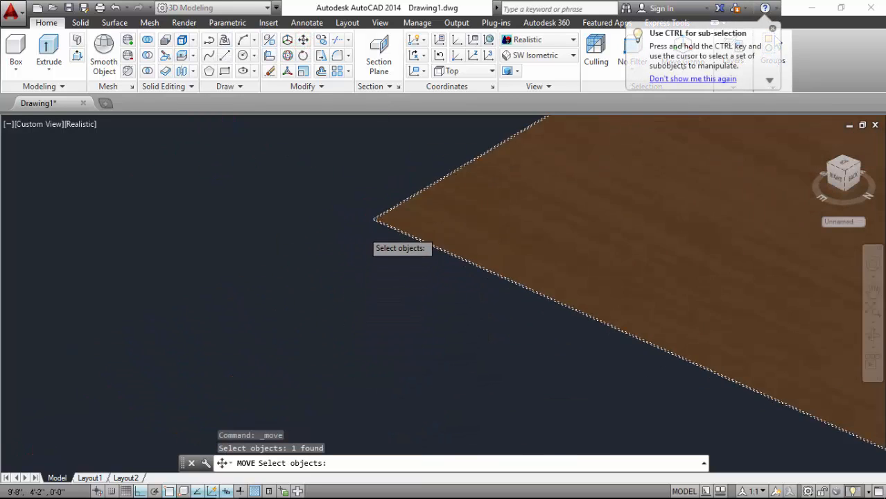
pyautogui.press('Return')
pyautogui.click(342, 168)
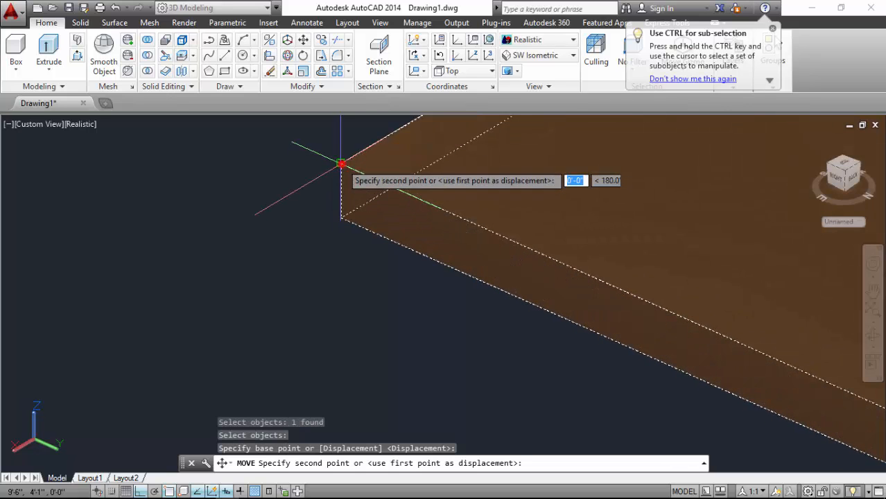
pyautogui.click(341, 217)
pyautogui.scroll(-5, 154, 228)
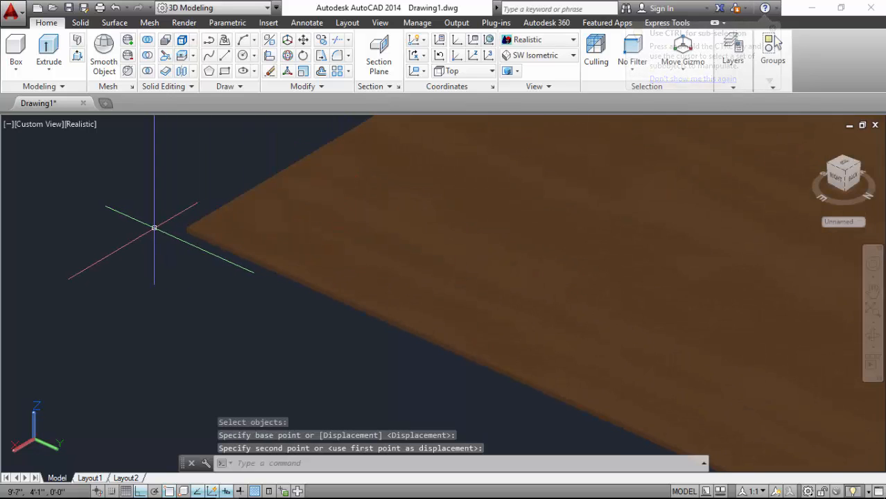
pyautogui.scroll(-6, 101, 227)
pyautogui.scroll(2, 516, 240)
pyautogui.scroll(2, 516, 240)
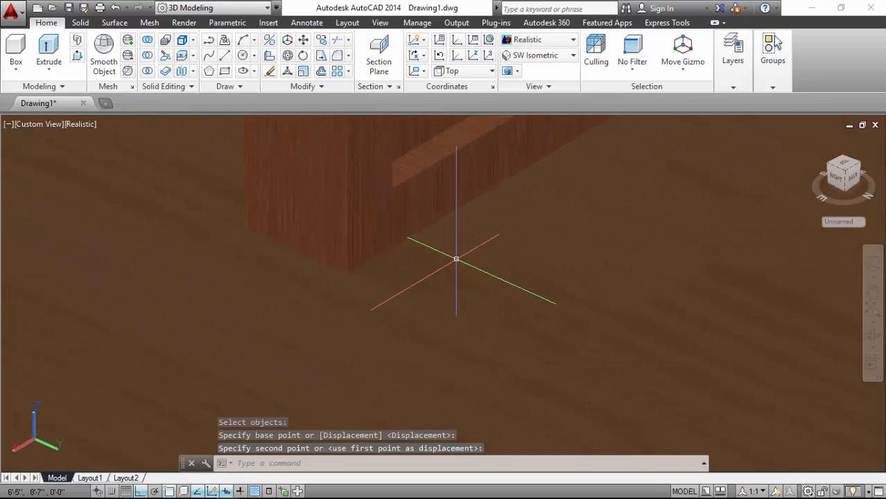
pyautogui.scroll(-6, 471, 281)
# - Move the base slab horizontally by about 2' toward the window's front side
pyautogui.click(871, 337)
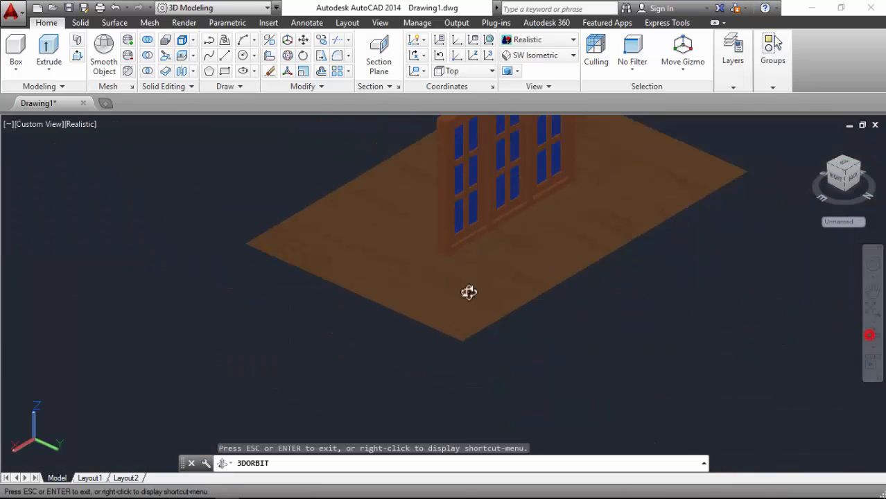
pyautogui.moveTo(468, 293)
pyautogui.mouseDown()
pyautogui.moveTo(408, 246)
pyautogui.moveTo(388, 248)
pyautogui.moveTo(485, 292)
pyautogui.mouseUp()
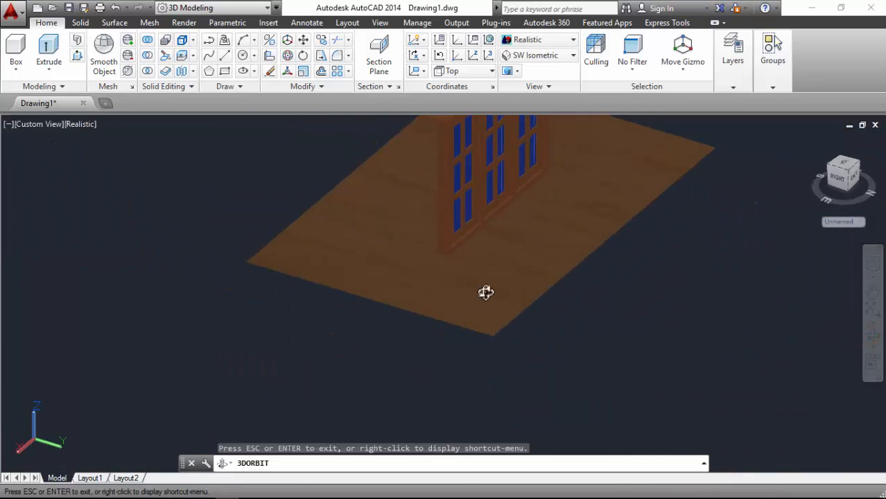
pyautogui.click(303, 41)
pyautogui.click(273, 200)
pyautogui.click(244, 297)
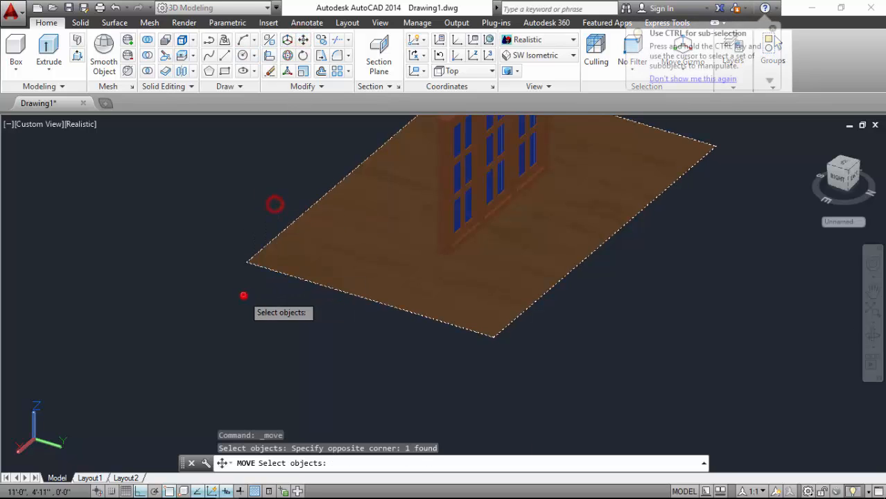
pyautogui.press('Return')
pyautogui.click(244, 262)
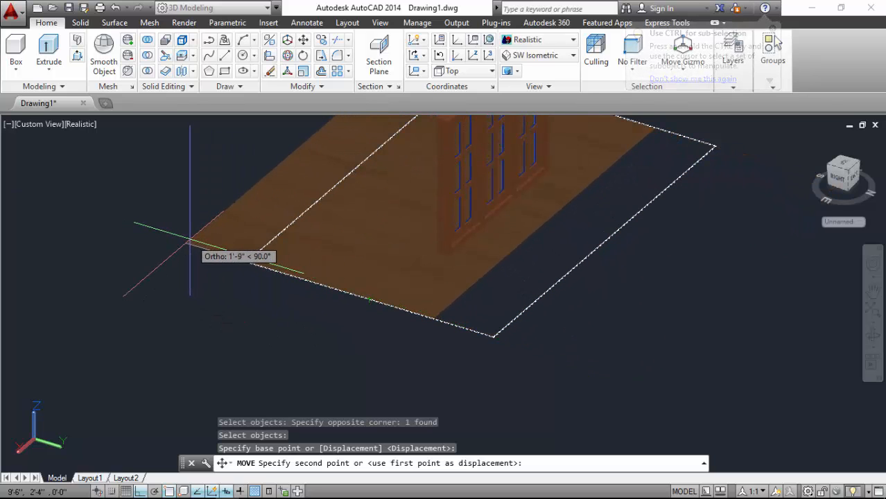
pyautogui.click(182, 234)
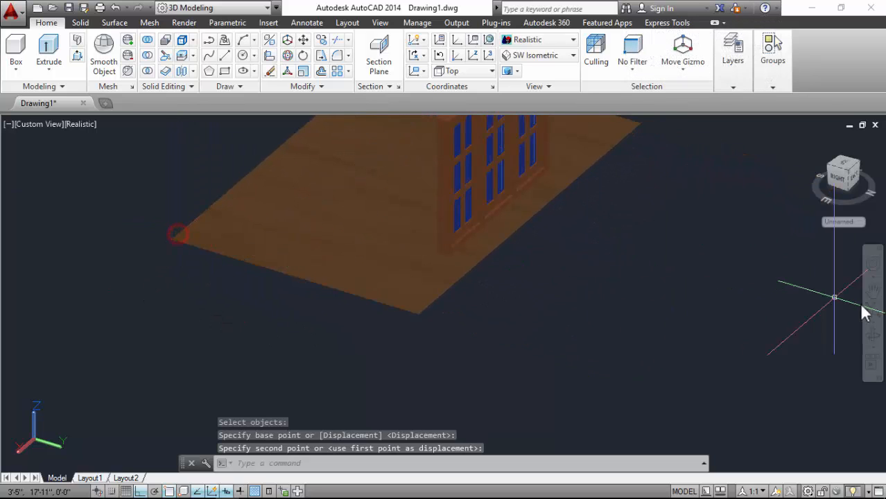
# - Move the base slab about 3'-0" horizontally toward the window's back side
pyautogui.click(866, 336)
pyautogui.moveTo(329, 208); pyautogui.dragTo(404, 241)
pyautogui.moveTo(337, 240); pyautogui.dragTo(295, 246)
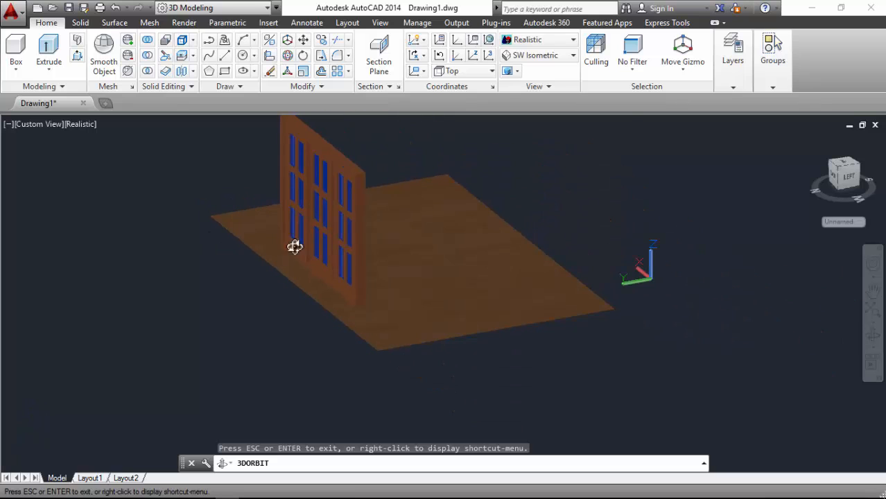
pyautogui.press('Escape')
pyautogui.click(303, 39)
pyautogui.click(643, 258)
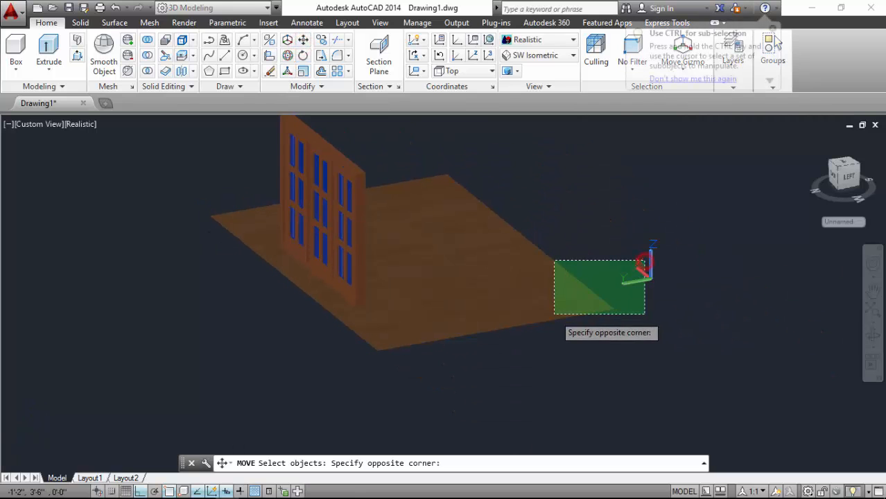
pyautogui.click(555, 317)
pyautogui.press('Return')
pyautogui.click(592, 313)
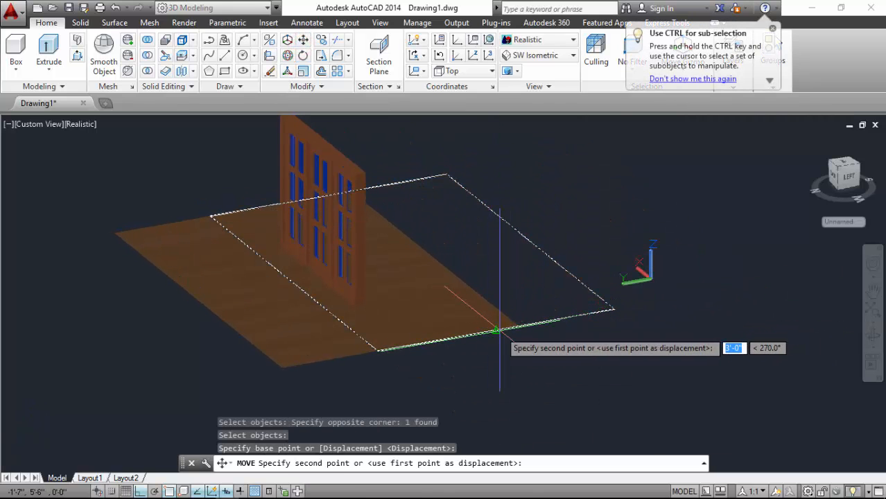
pyautogui.click(496, 331)
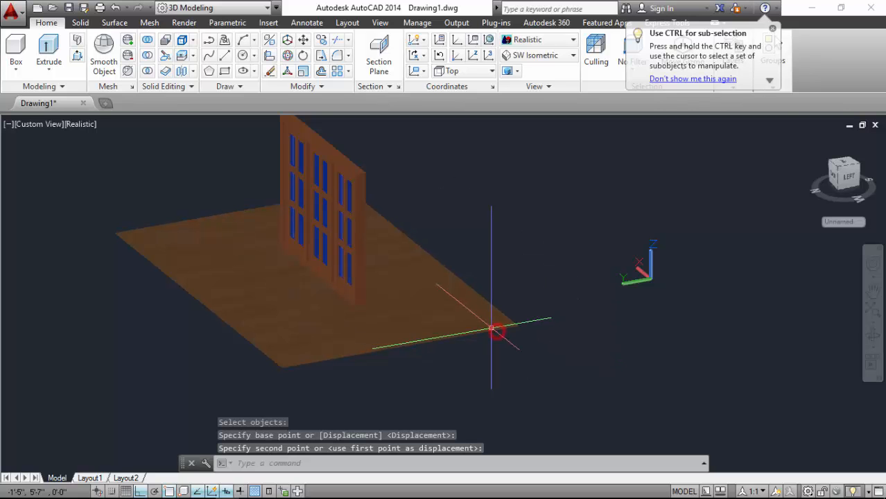
# - Render the window and base slab from the back side at Medium quality, and close the rendered image
pyautogui.click(873, 335)
pyautogui.moveTo(419, 287); pyautogui.dragTo(305, 254)
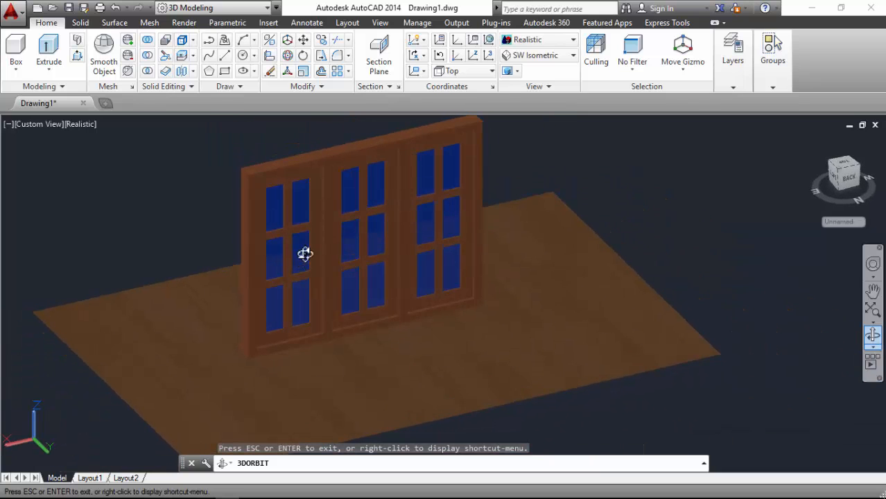
pyautogui.scroll(3, 295, 270)
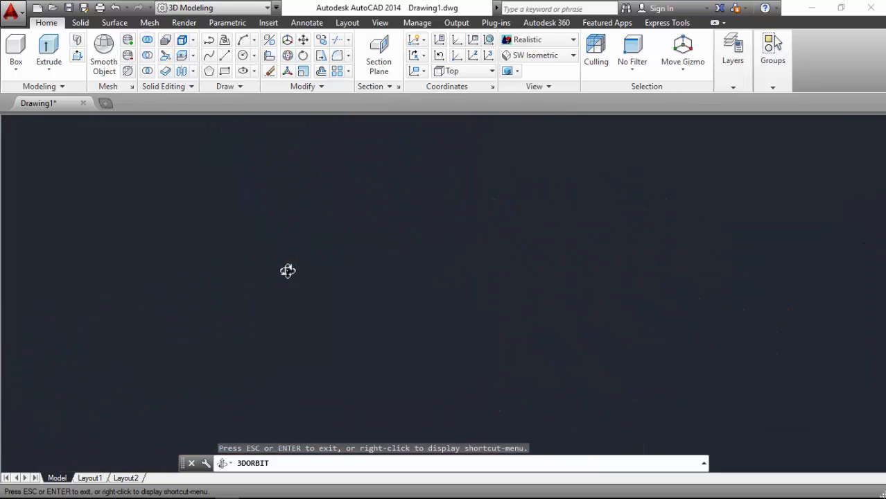
pyautogui.press('Escape')
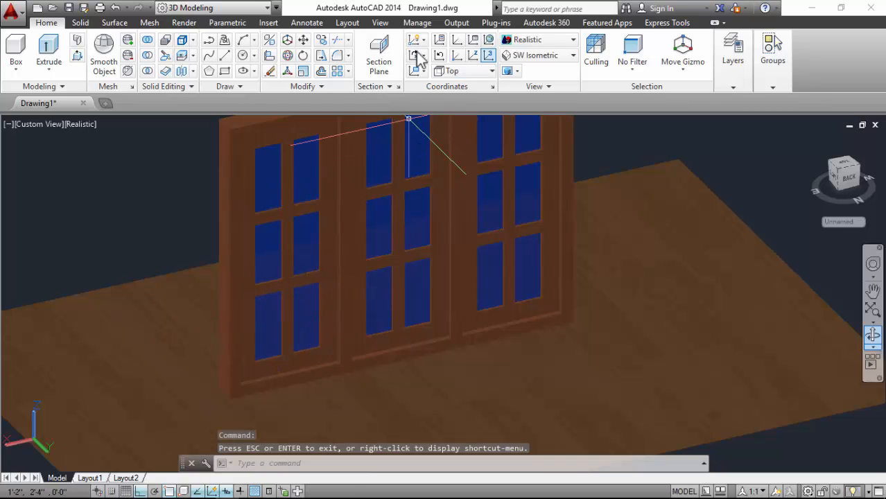
pyautogui.click(184, 22)
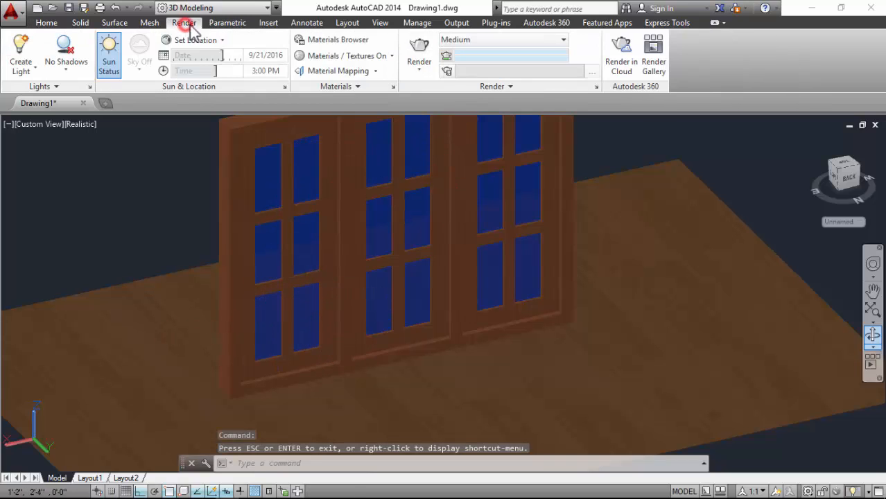
pyautogui.click(421, 50)
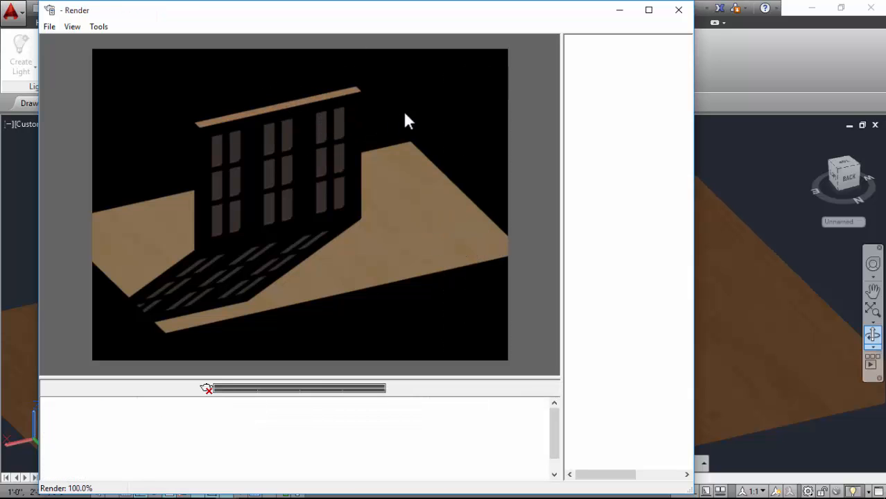
pyautogui.click(673, 13)
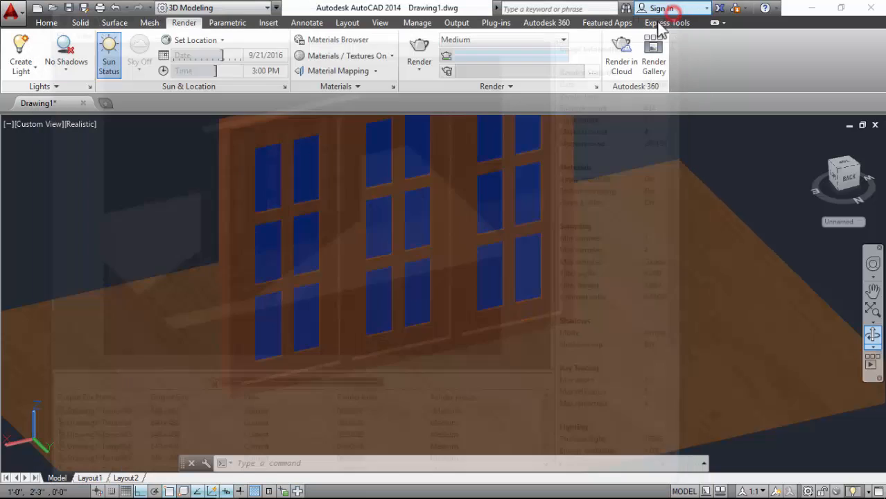
# - Render the window from the front at Medium quality, examine the image up close, and close it
pyautogui.click(874, 336)
pyautogui.moveTo(429, 293); pyautogui.dragTo(347, 303)
pyautogui.scroll(4, 347, 302)
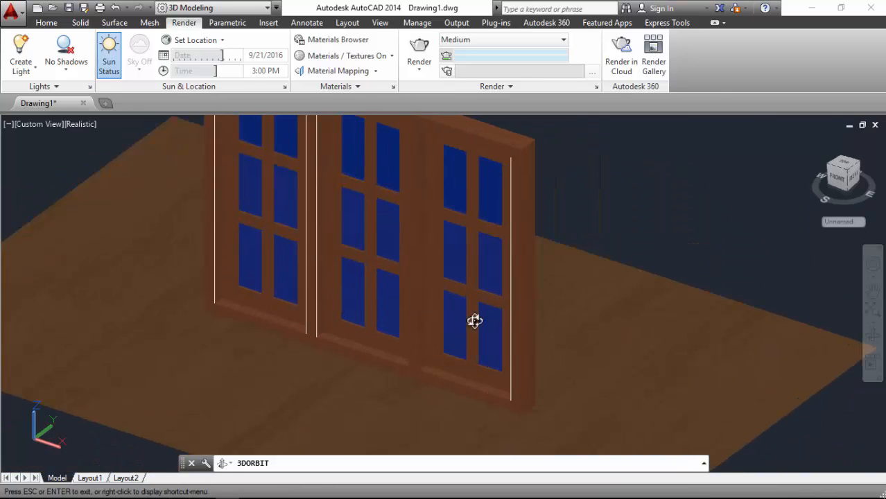
pyautogui.scroll(-2, 463, 422)
pyautogui.scroll(3, 305, 230)
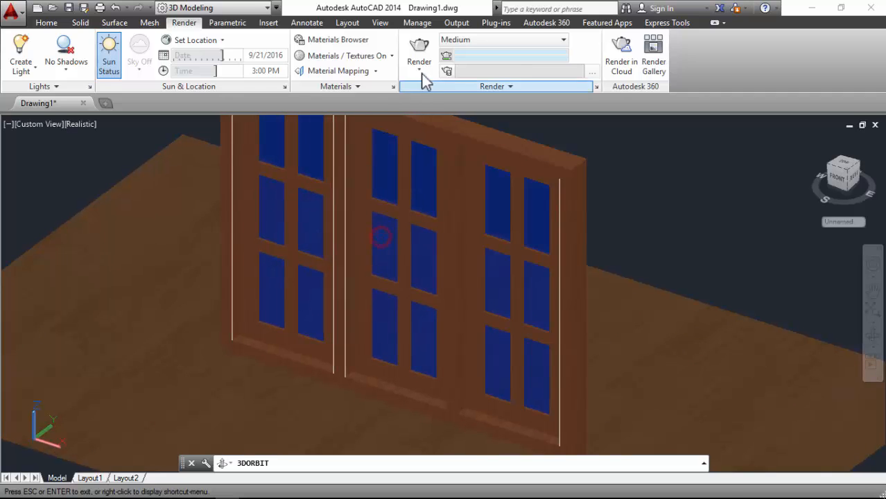
pyautogui.click(419, 50)
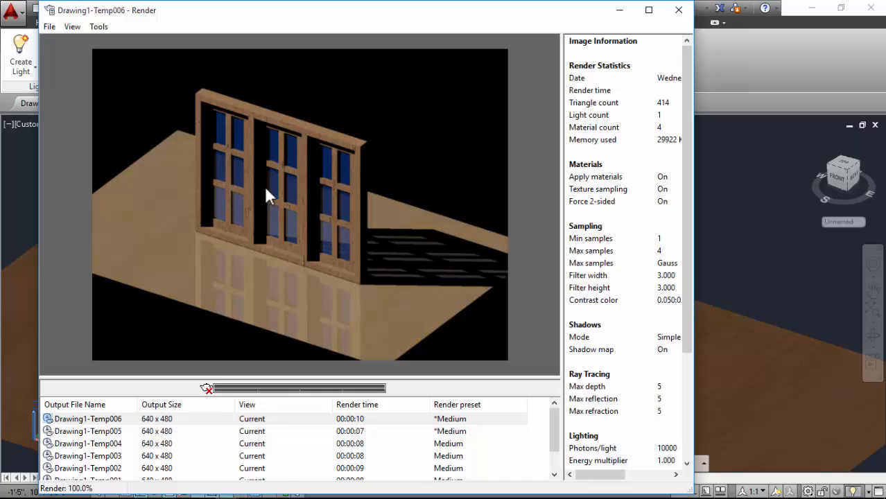
pyautogui.scroll(1, 216, 180)
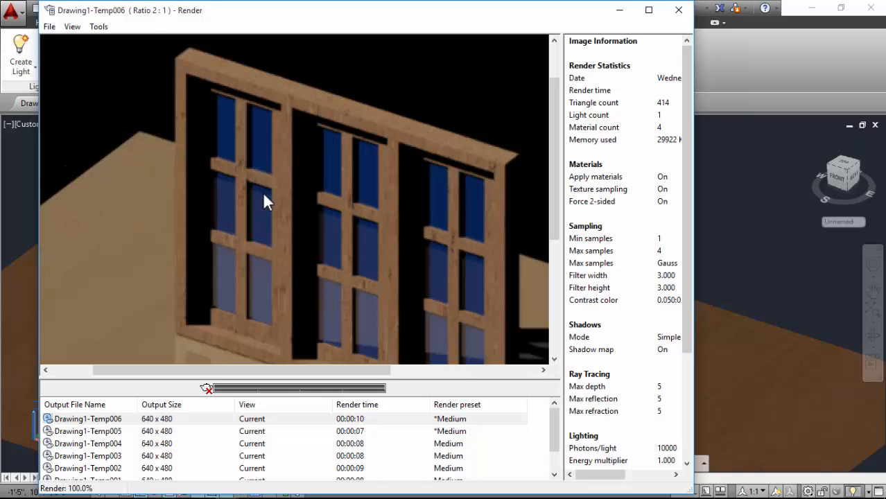
pyautogui.scroll(-1, 251, 189)
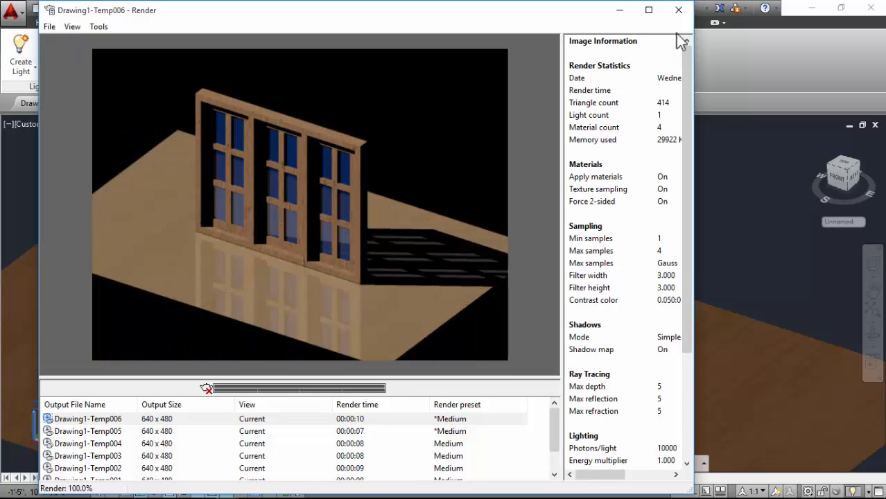
pyautogui.click(677, 10)
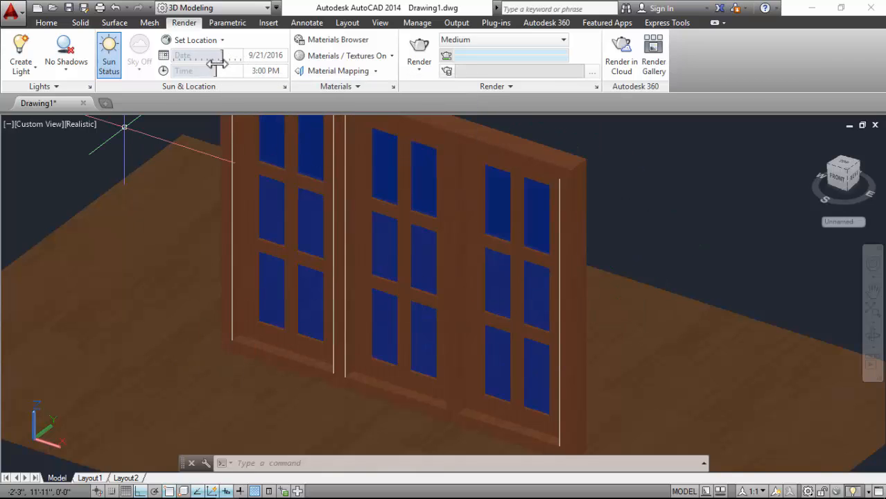
# - Set the sun's time to 12:11 PM, render the window at Medium quality, examine the image up close, and close it
pyautogui.moveTo(213, 71); pyautogui.dragTo(192, 69)
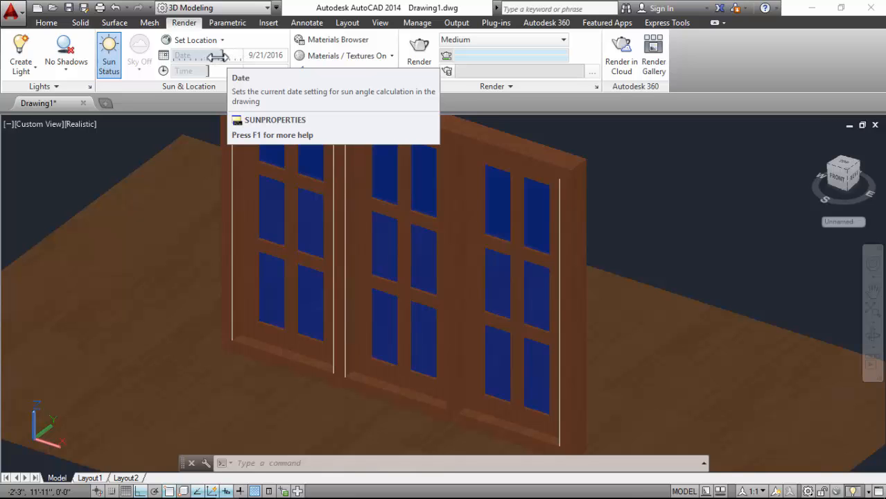
pyautogui.click(418, 54)
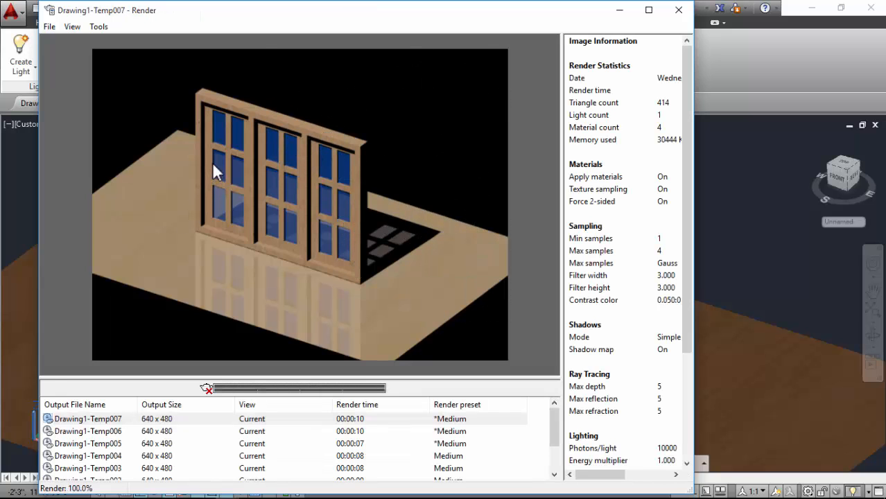
pyautogui.scroll(1, 212, 166)
pyautogui.scroll(-1, 485, 311)
pyautogui.scroll(1, 154, 200)
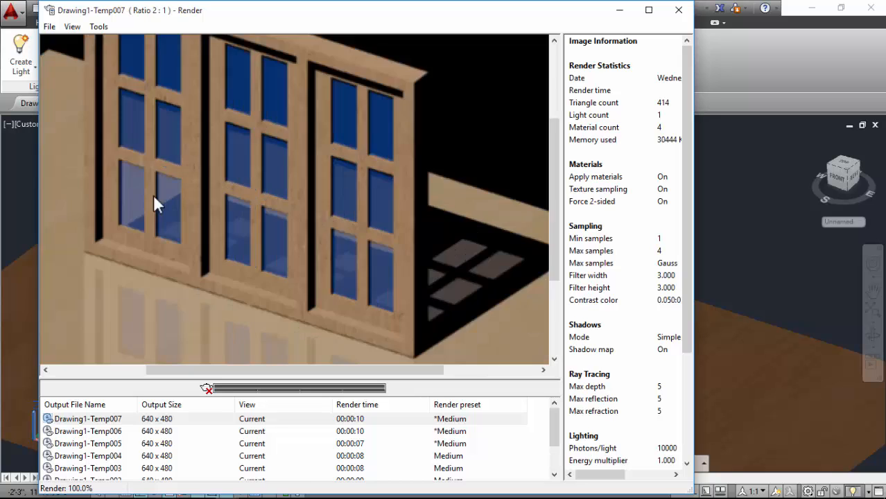
pyautogui.scroll(-1, 396, 229)
pyautogui.click(676, 11)
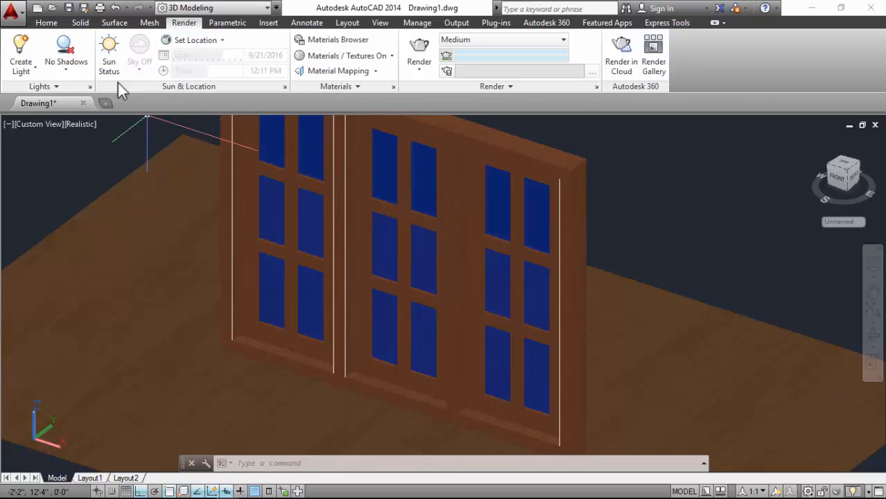
# - Enable full viewport shadows, render the window at Medium quality with the sun off, and close the rendered image
pyautogui.click(65, 70)
pyautogui.click(83, 147)
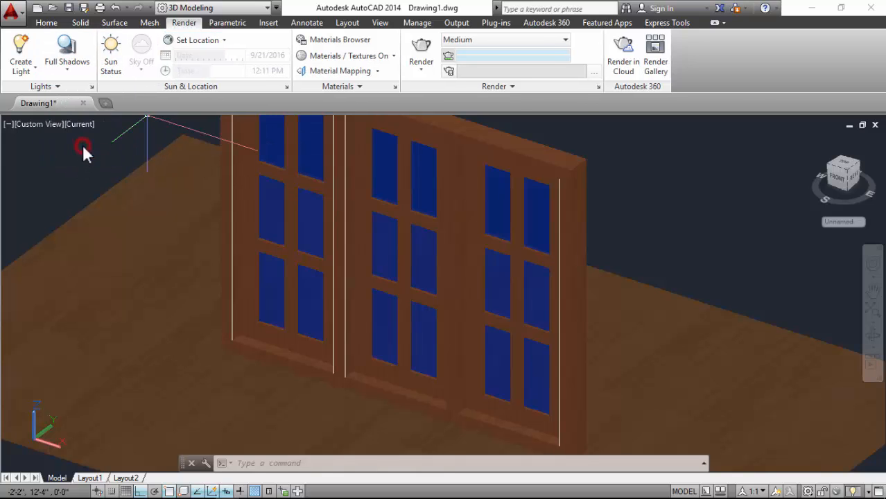
pyautogui.click(421, 53)
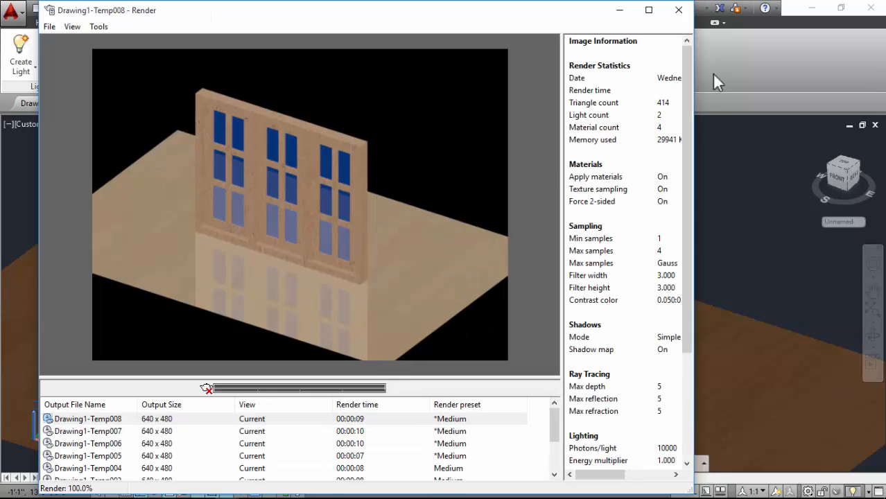
pyautogui.click(679, 10)
# - Turn the sun back on, render the window at Medium quality, and close the rendered image
pyautogui.click(122, 61)
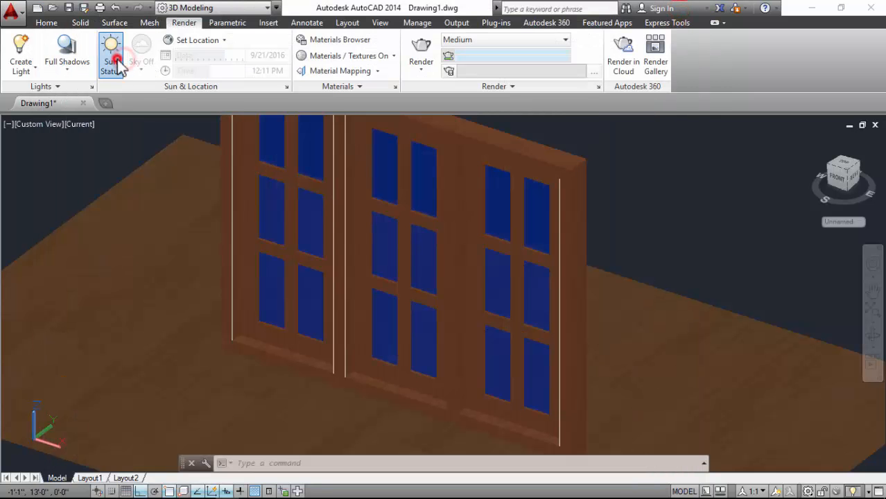
pyautogui.click(364, 235)
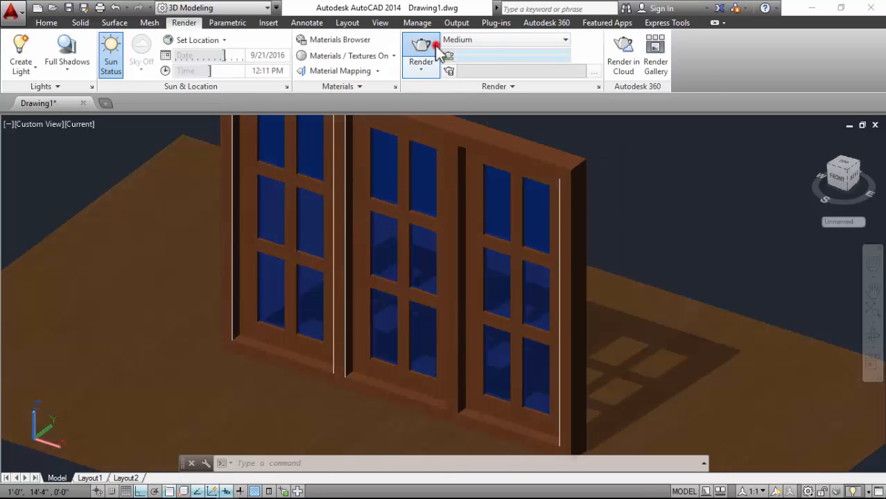
pyautogui.click(421, 55)
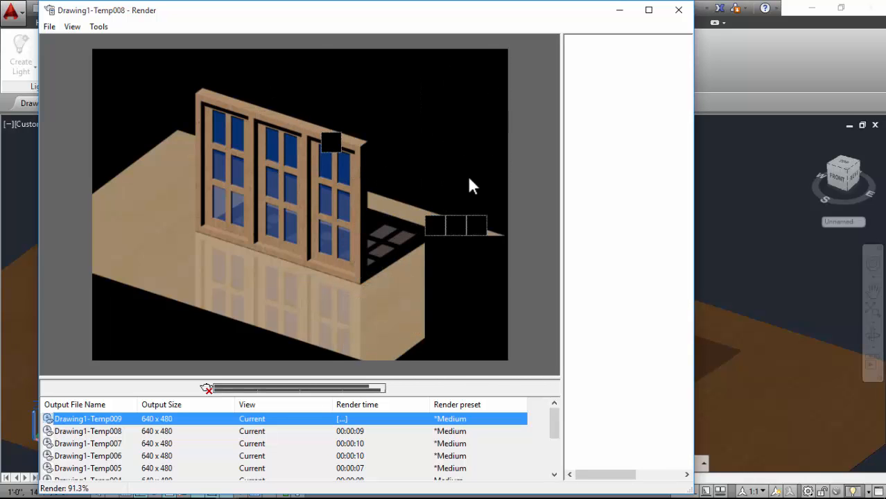
pyautogui.click(678, 10)
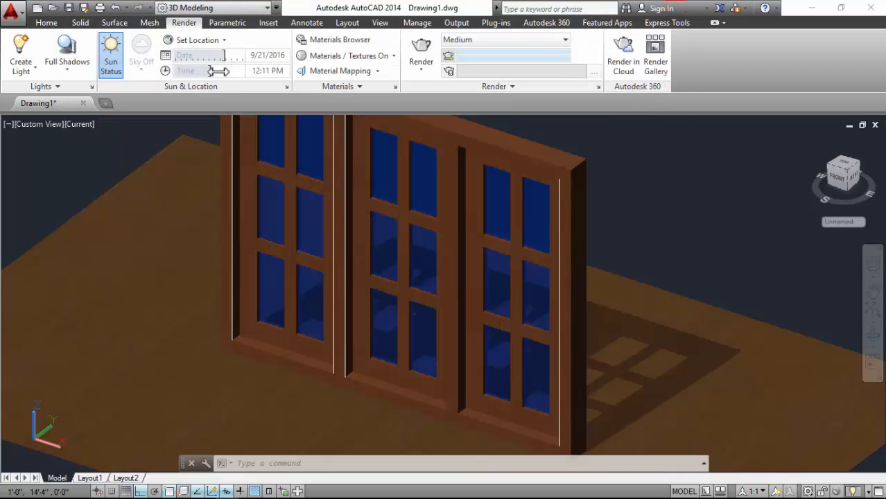
# - Move the sun's time earlier in the day, render the window at Medium quality, and examine the image in a maximized window
pyautogui.moveTo(210, 73)
pyautogui.mouseDown()
pyautogui.moveTo(177, 70)
pyautogui.moveTo(200, 65)
pyautogui.mouseUp()
pyautogui.click(421, 50)
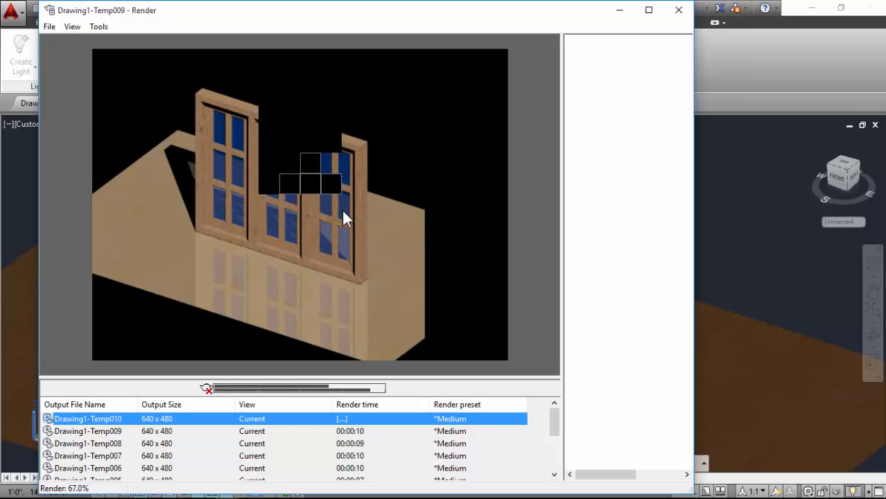
pyautogui.click(645, 10)
pyautogui.scroll(1, 260, 221)
pyautogui.scroll(-1, 382, 245)
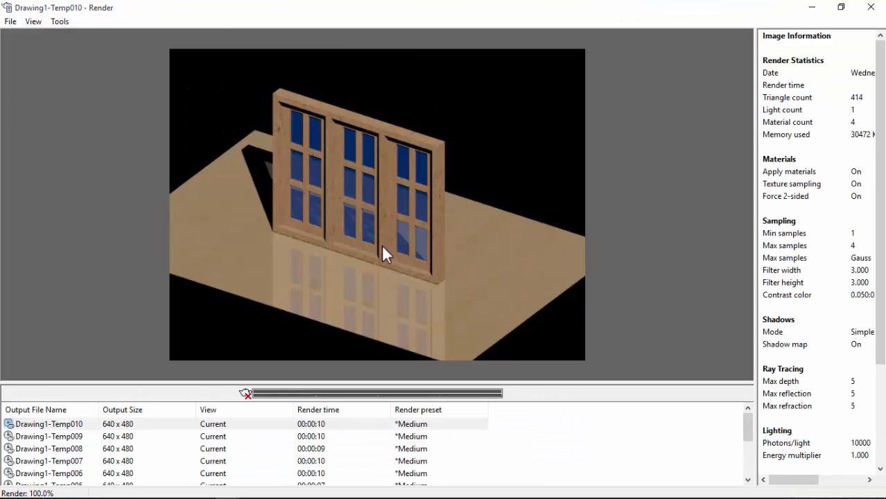
pyautogui.scroll(1, 340, 246)
pyautogui.scroll(-1, 340, 242)
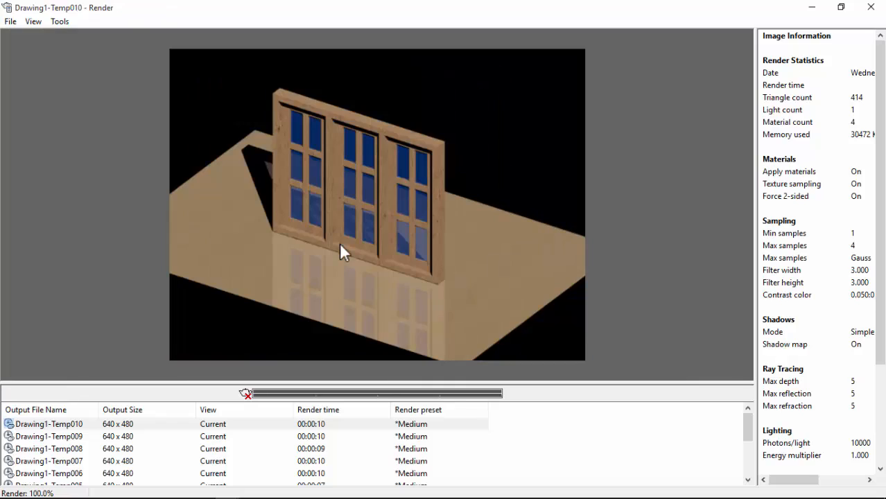